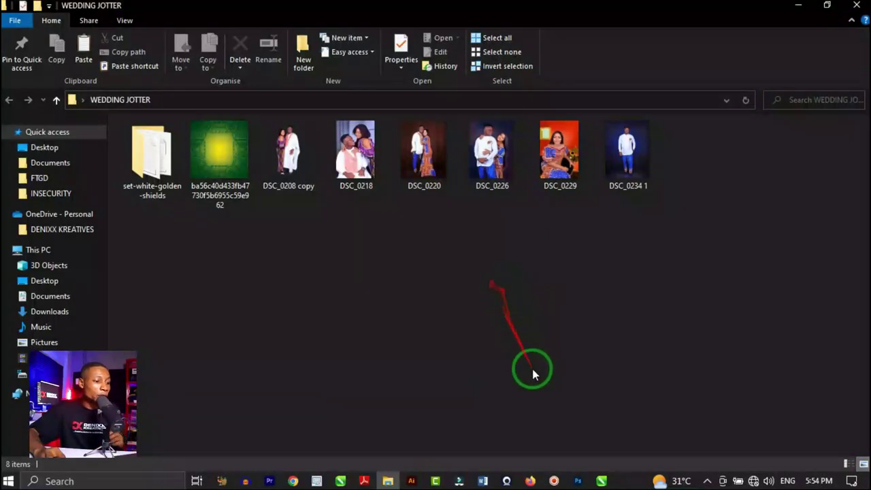
- Switch to Photoshop and create a new document named WEDDING from the A5 print preset, 148 x 210 mm at 300 pixels/inch
left_click(577, 481)
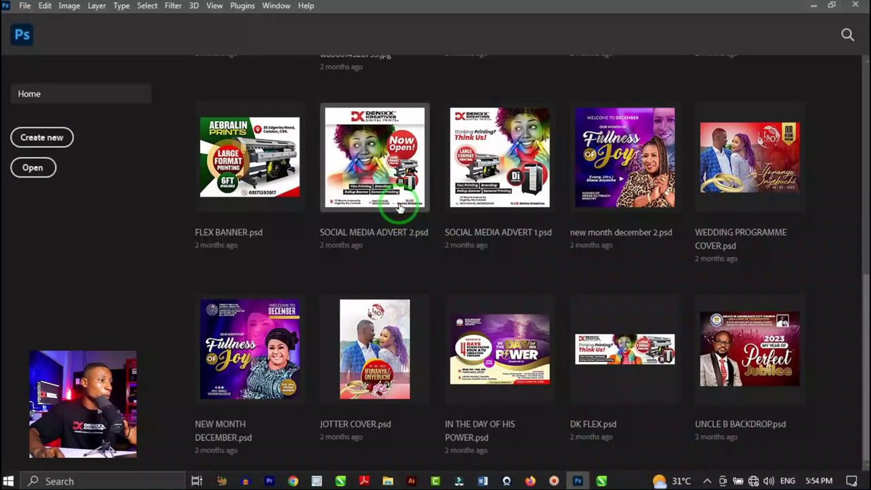
scroll(400, 209, "up", 3)
scroll(388, 211, "down", 2)
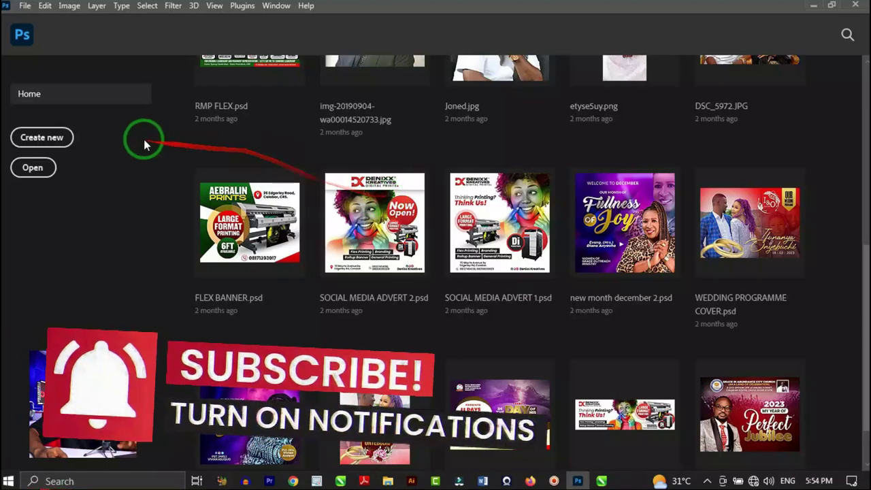
left_click(61, 137)
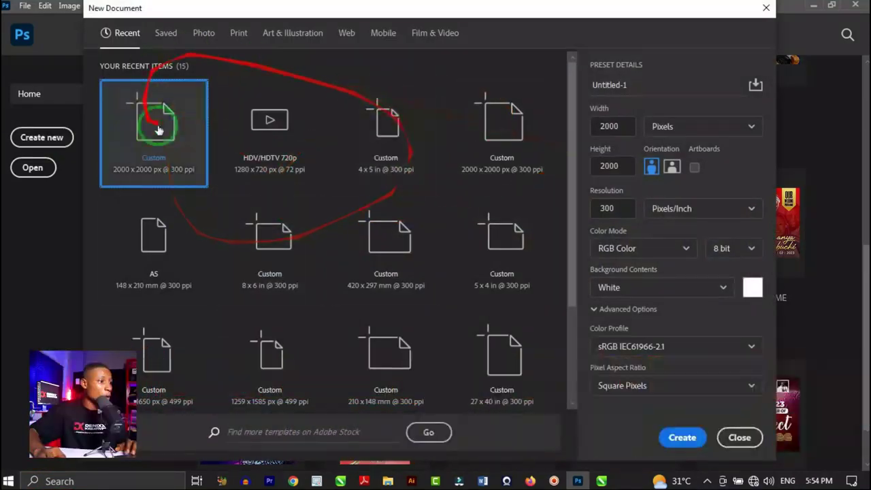
left_click(238, 39)
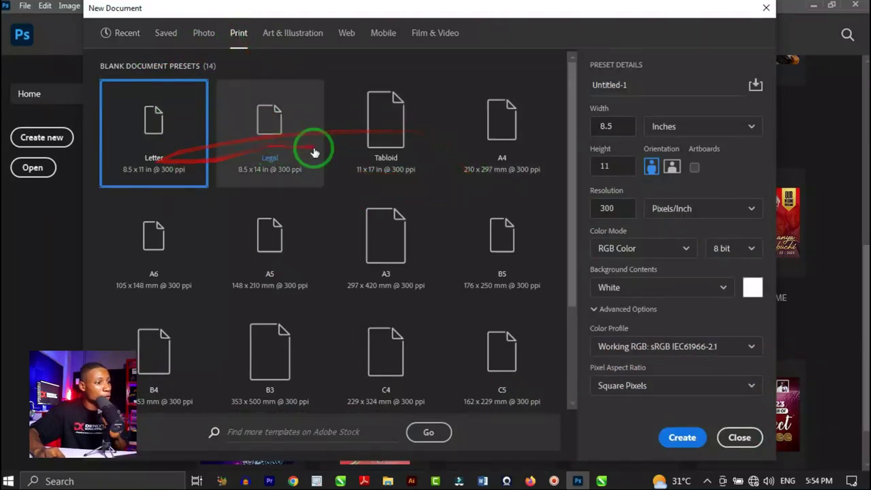
left_click(494, 201)
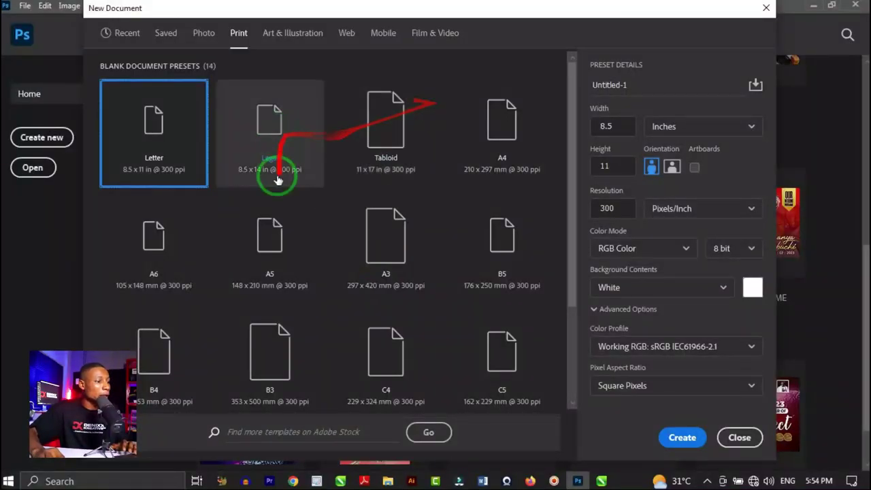
left_click(292, 260)
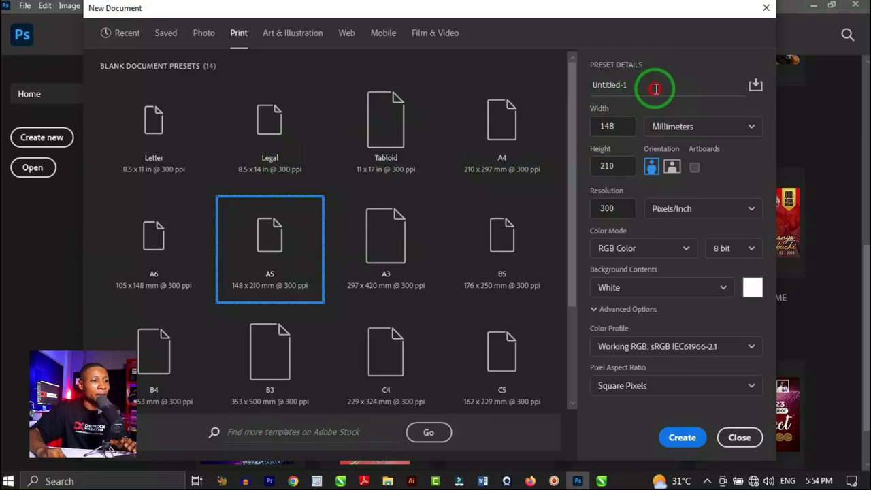
left_click_drag(657, 86, 590, 94)
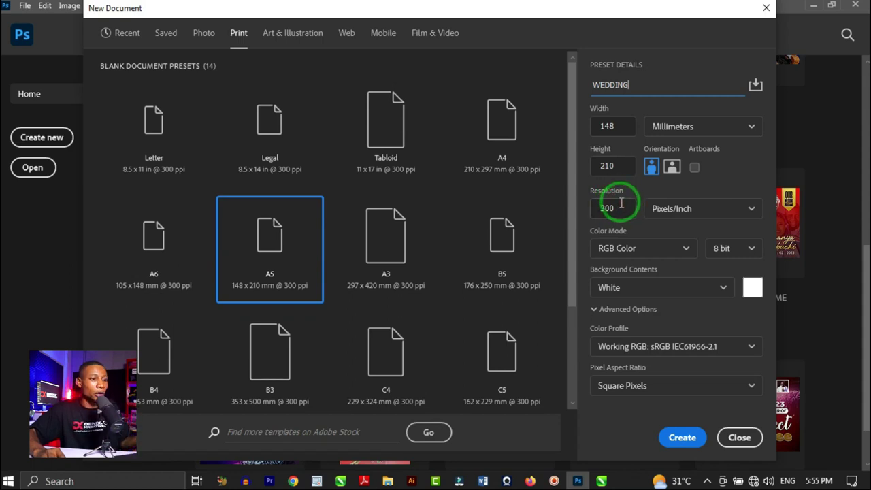
left_click(681, 440)
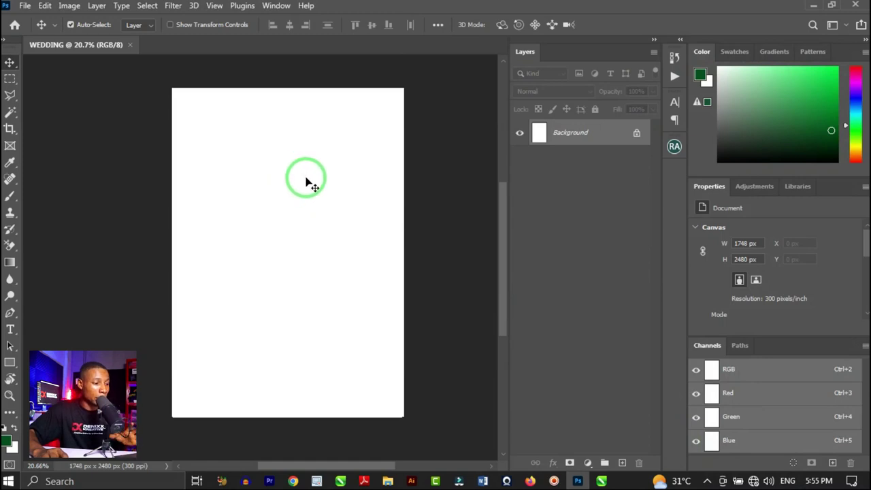
- Place the green and yellow pattern image from the WEDDING JOTTER folder into the document and align it with the canvas's upper edge
left_click(387, 481)
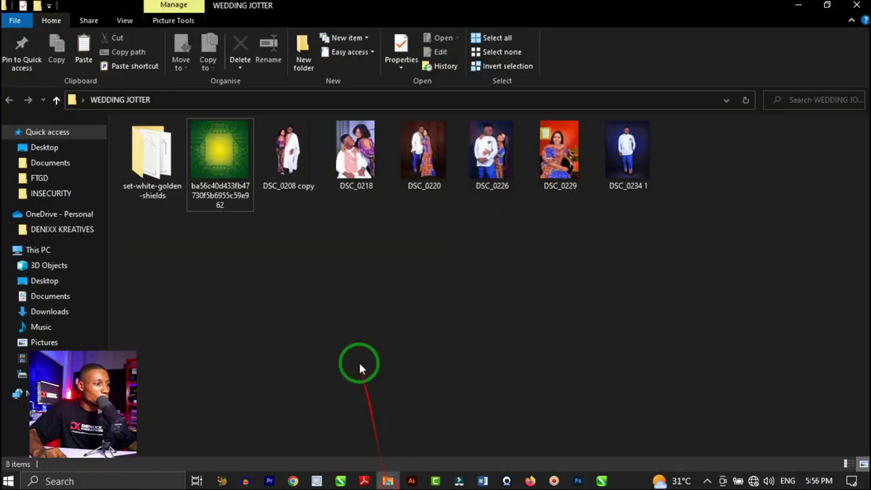
left_click_drag(219, 142, 336, 253)
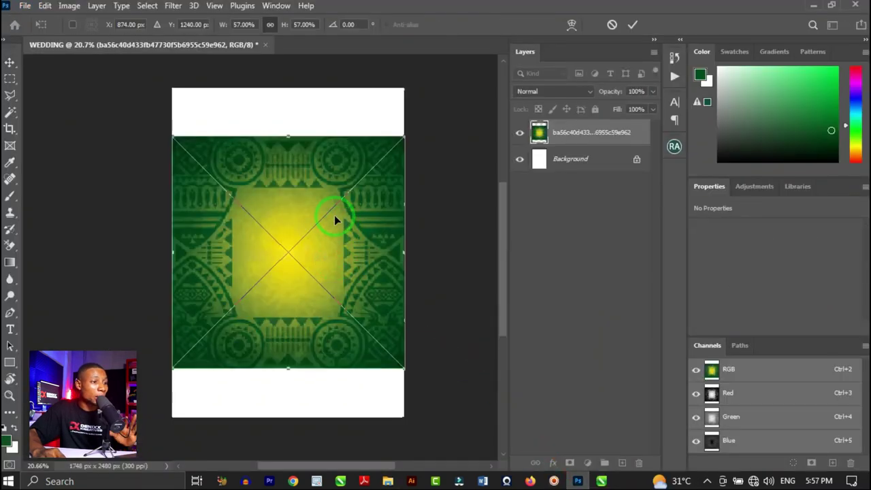
left_click(630, 27)
left_click_drag(356, 188, 324, 169)
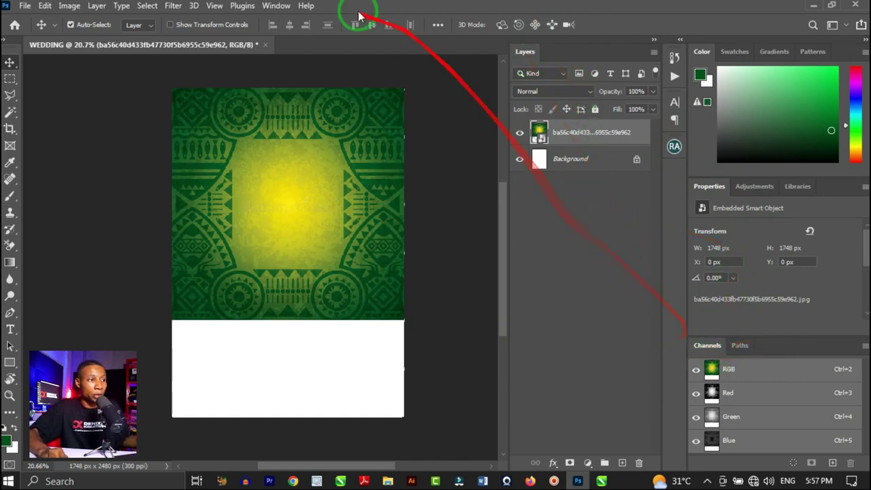
left_click(274, 6)
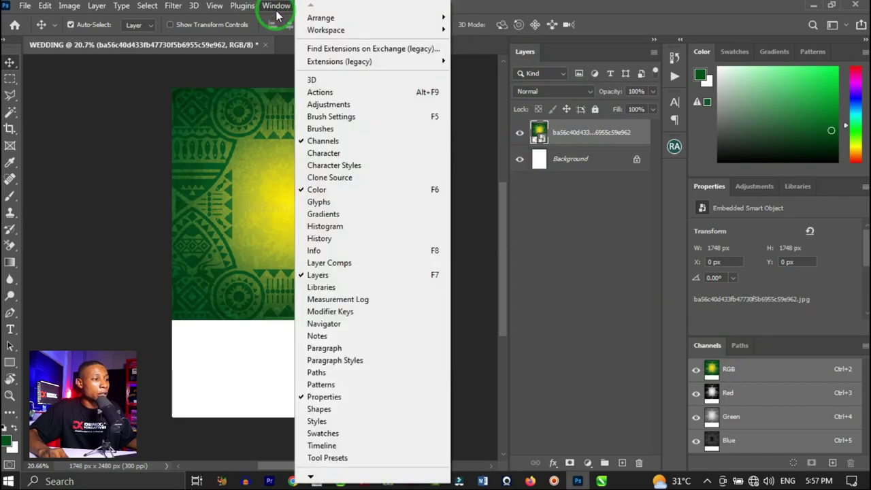
mouse_move(426, 32)
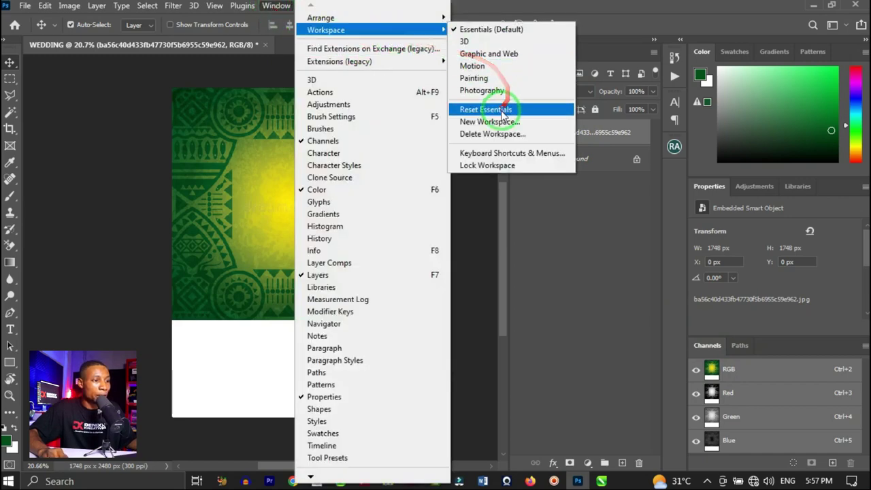
left_click(460, 212)
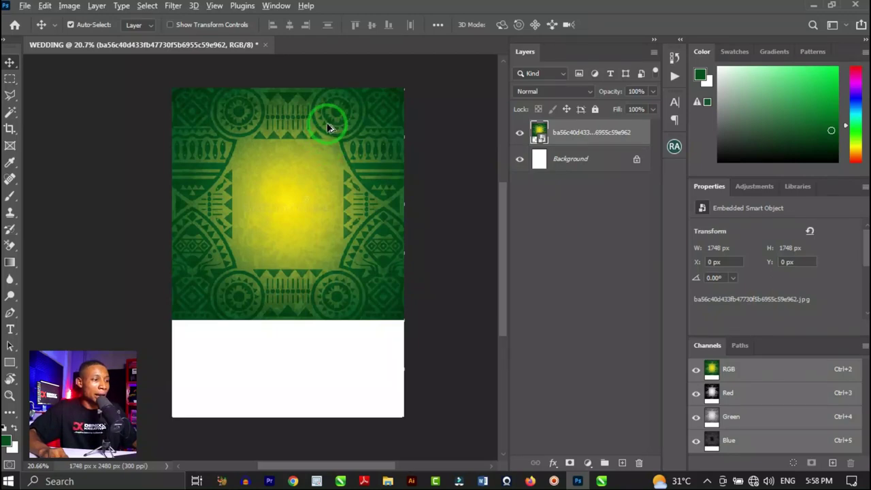
- Duplicate the pattern straight down to cover the blank lower part of the page, and merge the two pattern layers into one
left_click_drag(305, 121, 304, 339)
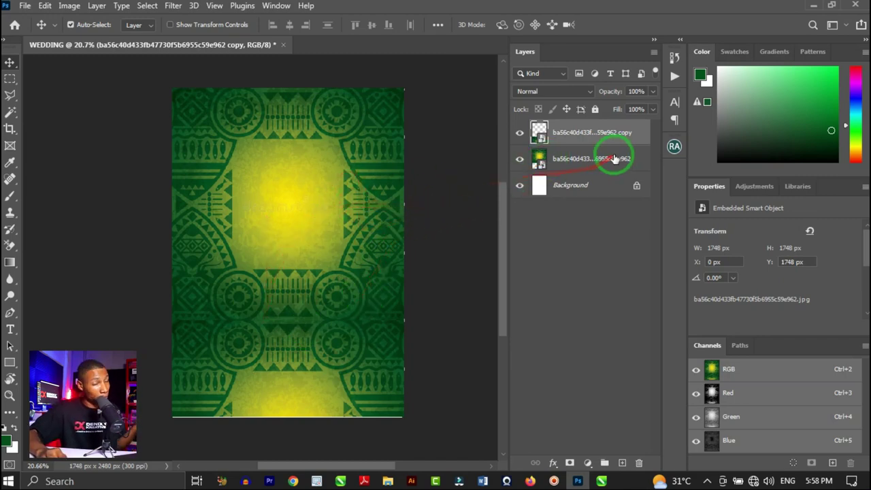
left_click(595, 160, "shift")
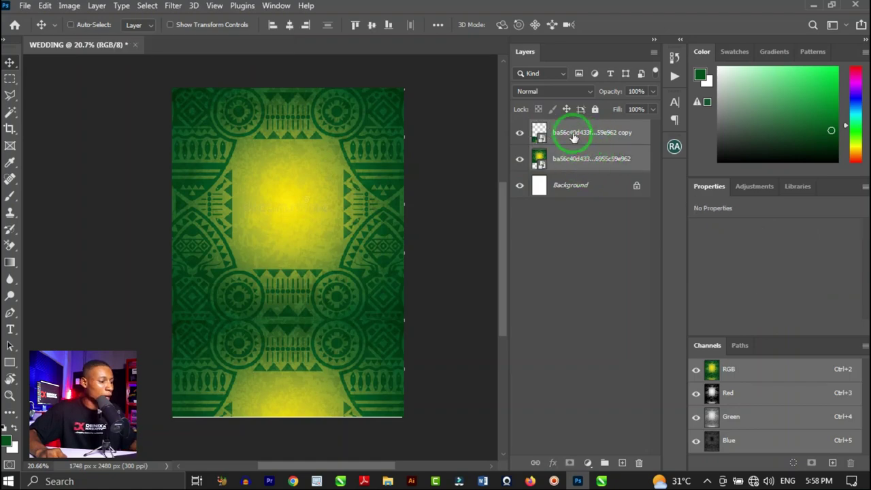
key("ctrl+e")
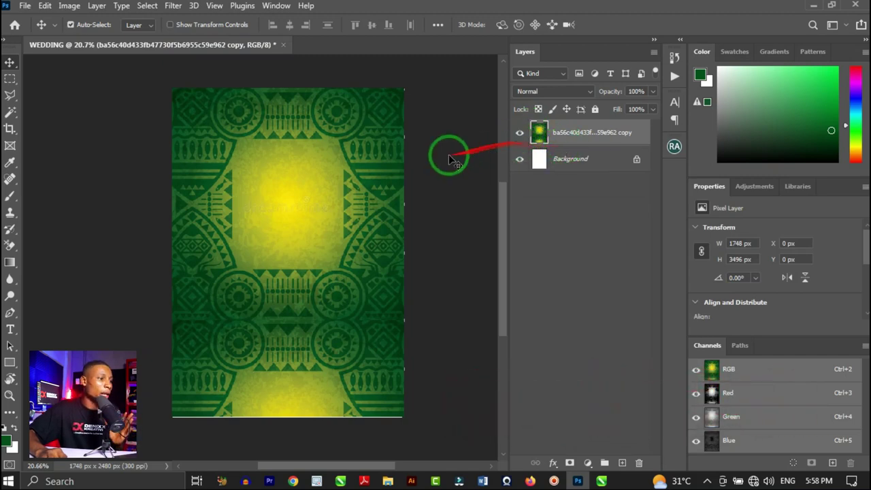
- Hide the merged pattern layer
scroll(375, 188, "down", 5)
scroll(368, 192, "up", 3)
scroll(368, 192, "up", 1)
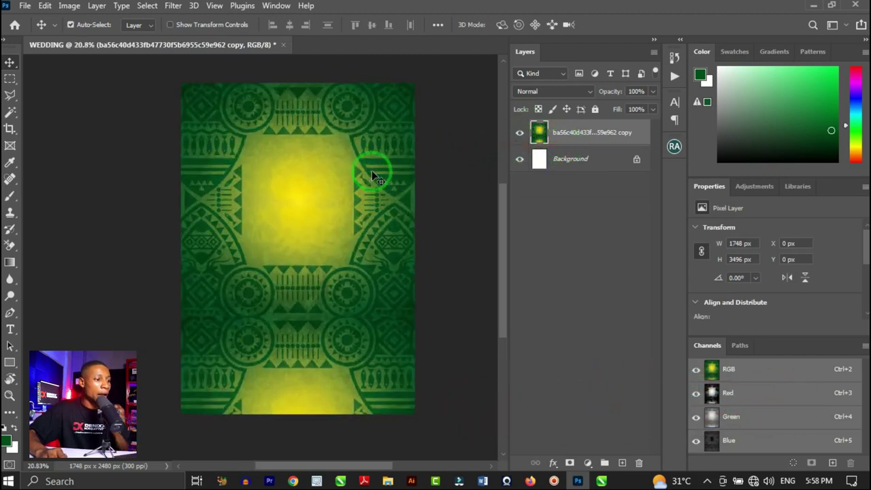
left_click(520, 134)
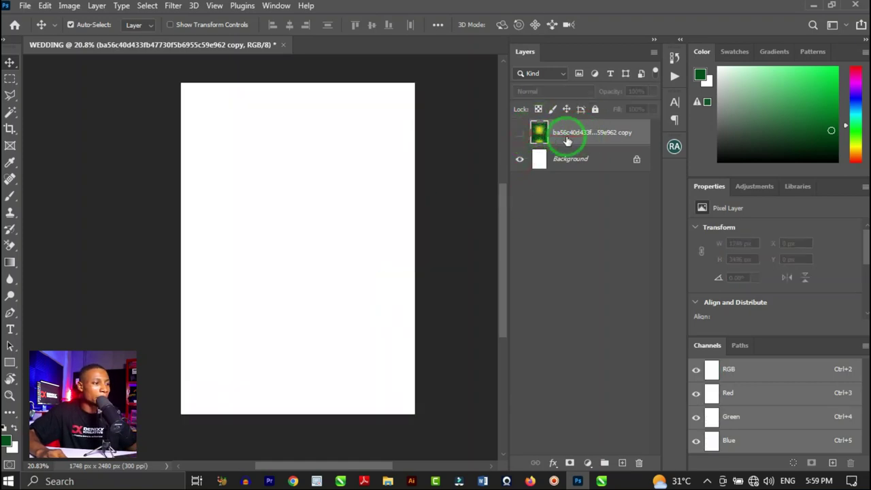
- Add a new layer directly above the Background and fill it with the dark green foreground color using the Paint Bucket Tool
left_click(586, 158)
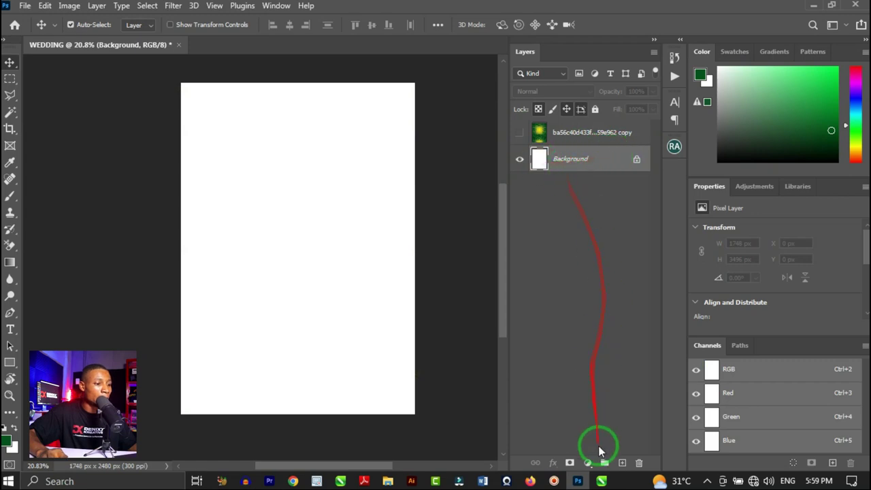
left_click(622, 462)
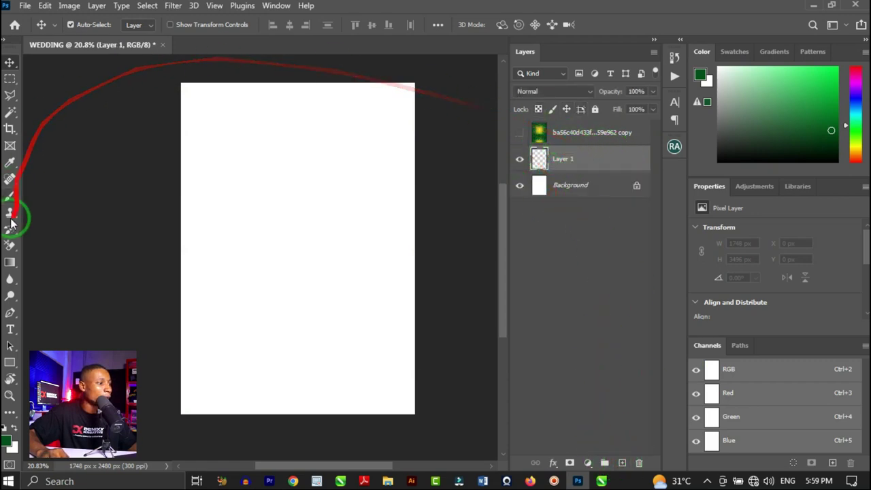
left_click(9, 262)
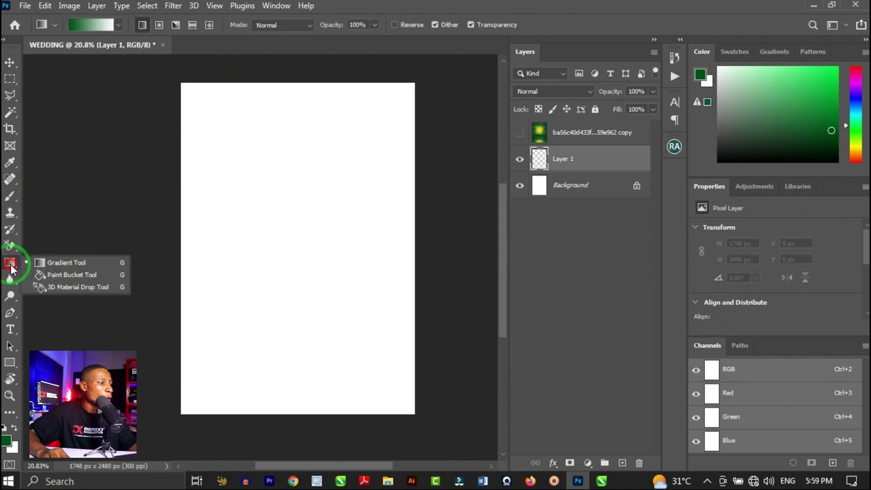
left_click(83, 276)
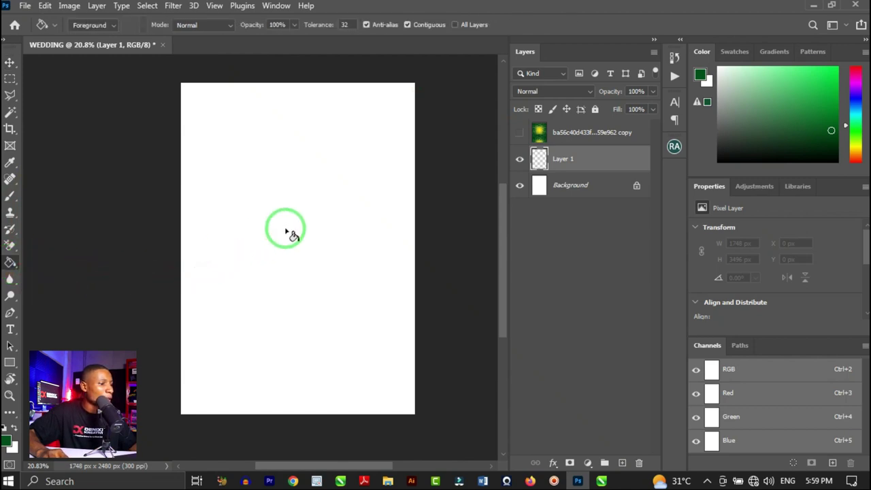
left_click(298, 203)
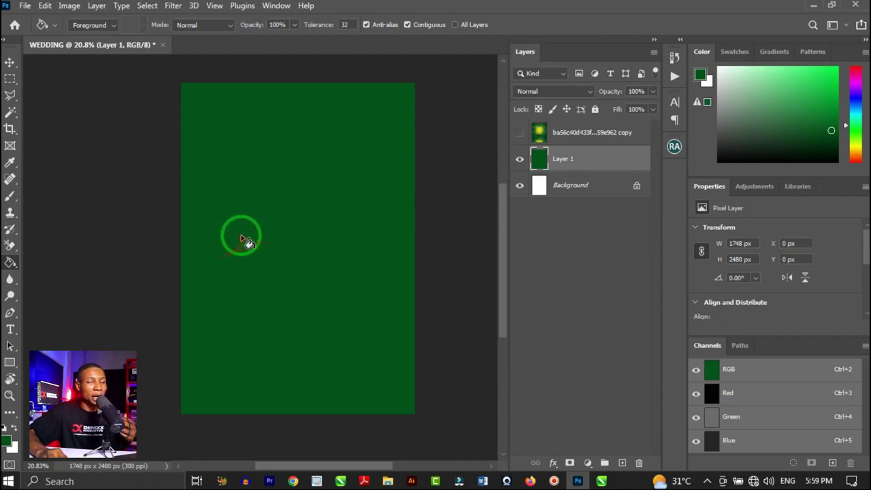
left_click(9, 62)
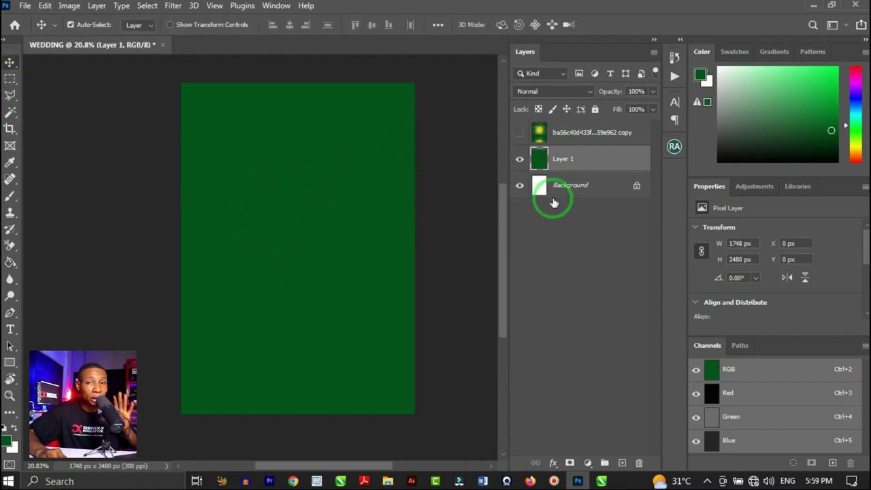
- Add a Gradient Overlay to the green fill layer and reposition its radial glow near the center of the page
left_click(553, 465)
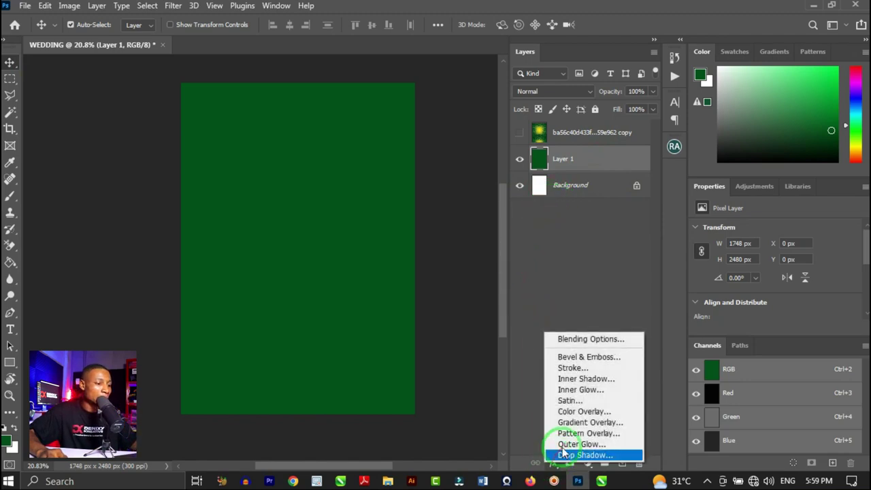
left_click(600, 423)
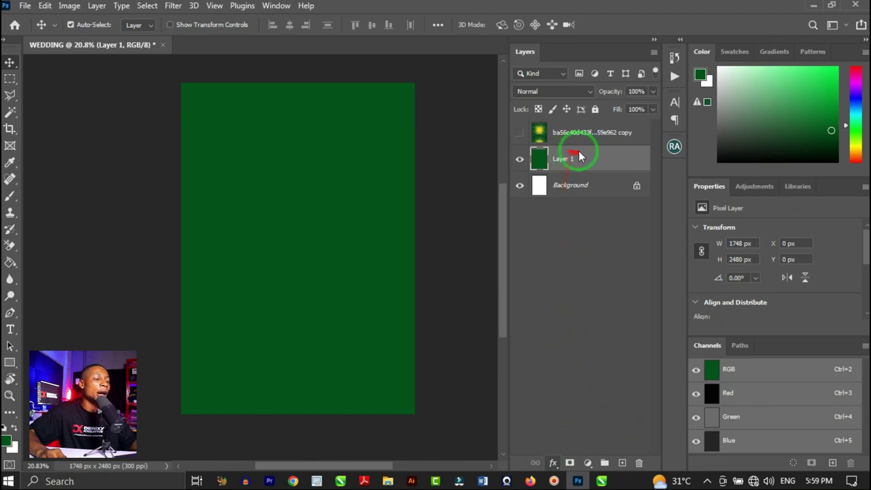
left_click_drag(483, 142, 626, 87)
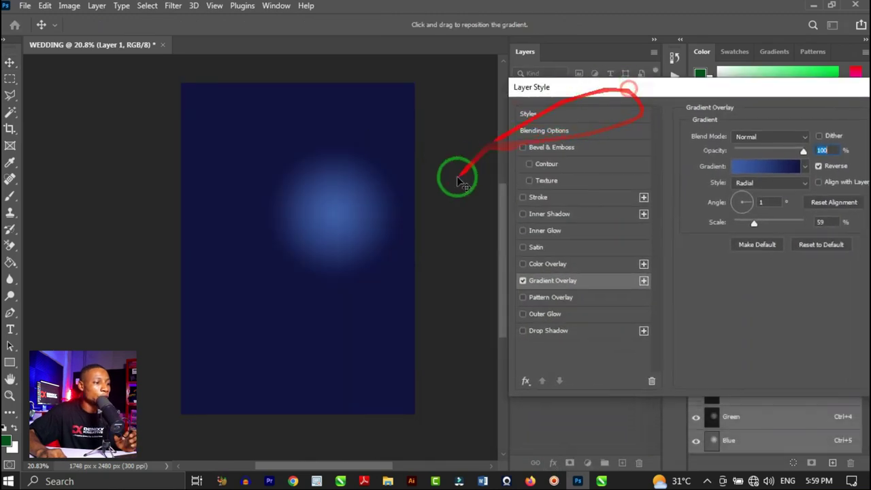
left_click_drag(377, 216, 339, 238)
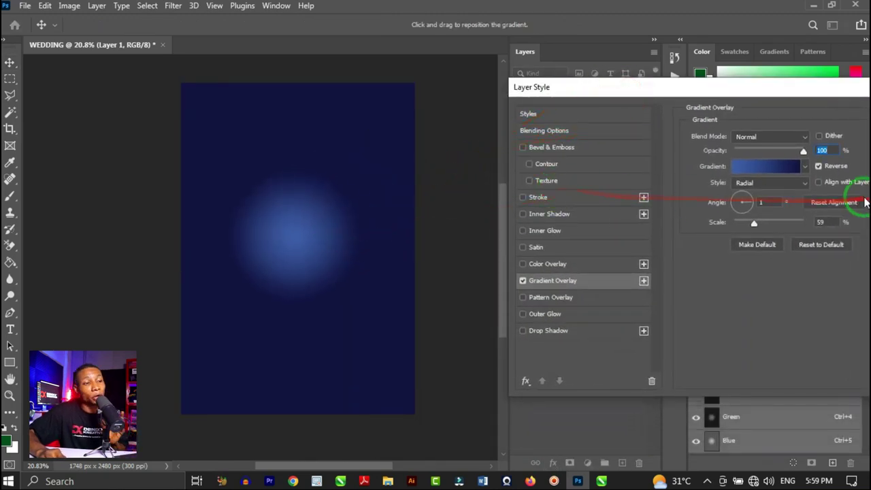
- Change the overlay gradient's dark navy color stop at location 0% to dark purple 40013f
left_click(751, 172)
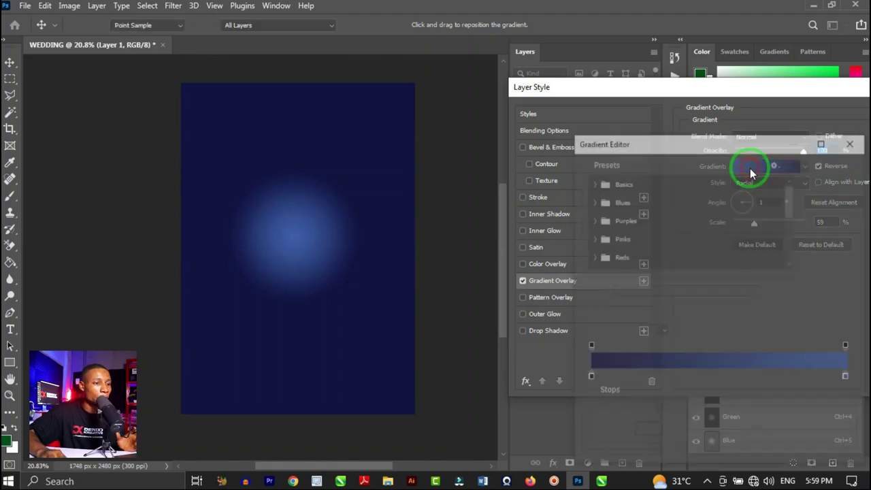
left_click_drag(658, 145, 591, 73)
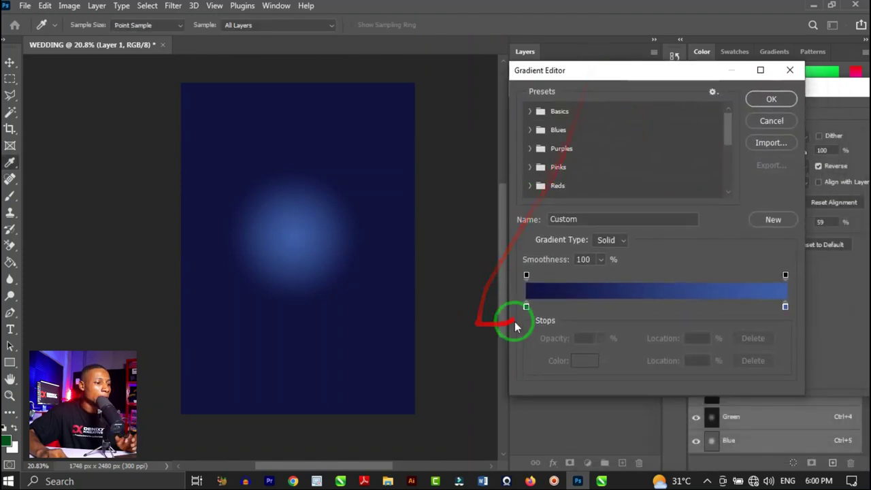
double_click(526, 308)
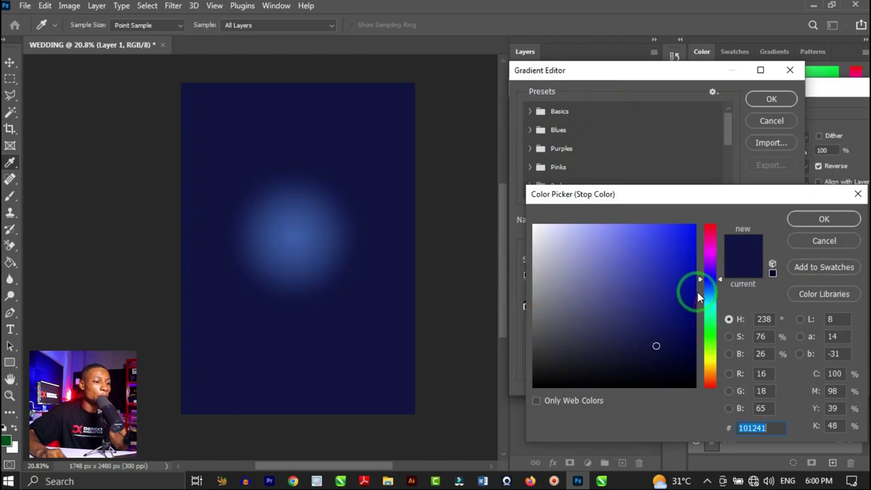
left_click(709, 252)
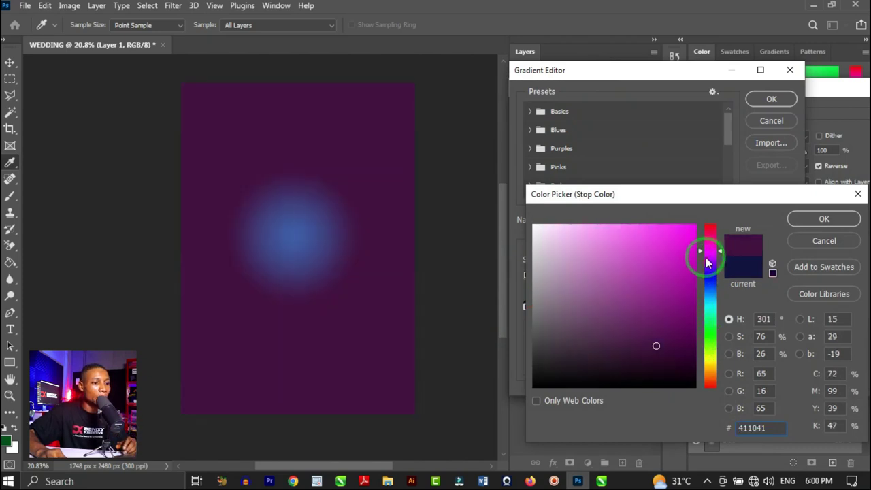
left_click(693, 346)
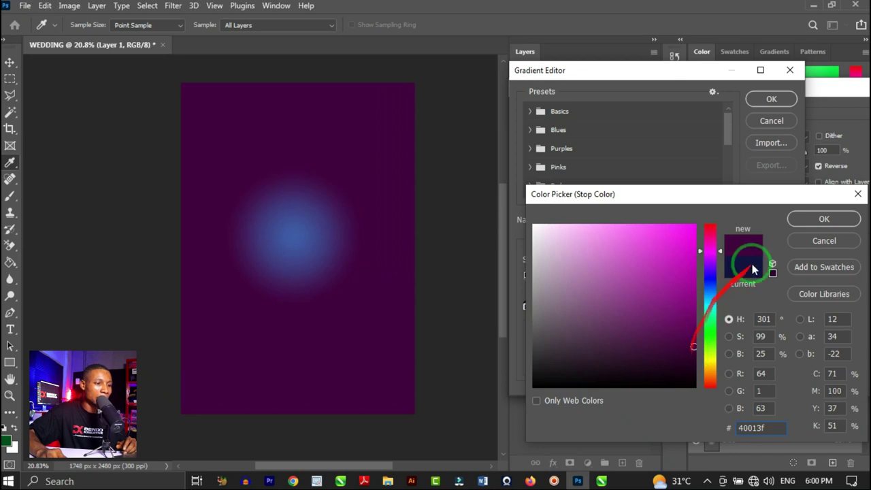
left_click(810, 226)
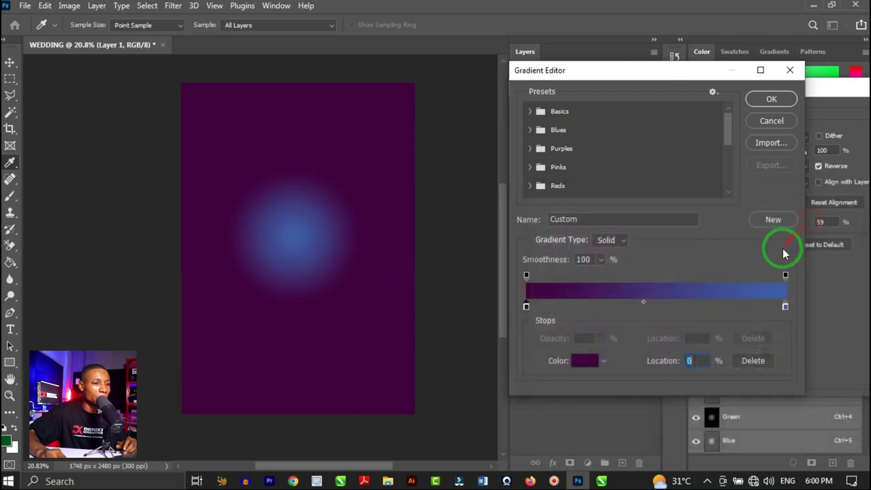
- Change the overlay gradient's blue color stop at location 100% to magenta pink de008d and accept the edited gradient
double_click(786, 308)
left_click_drag(708, 282, 715, 240)
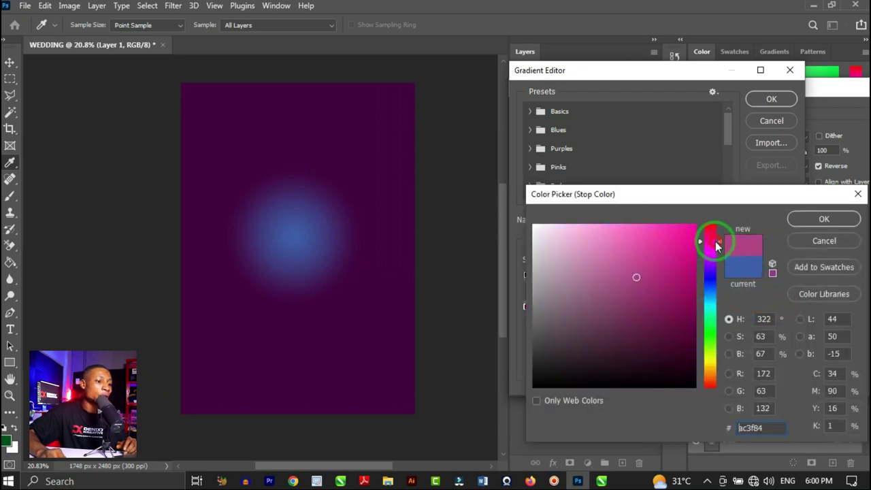
mouse_move(674, 283)
left_mouse_down()
mouse_move(694, 282)
mouse_move(695, 243)
left_mouse_up()
left_click(808, 225)
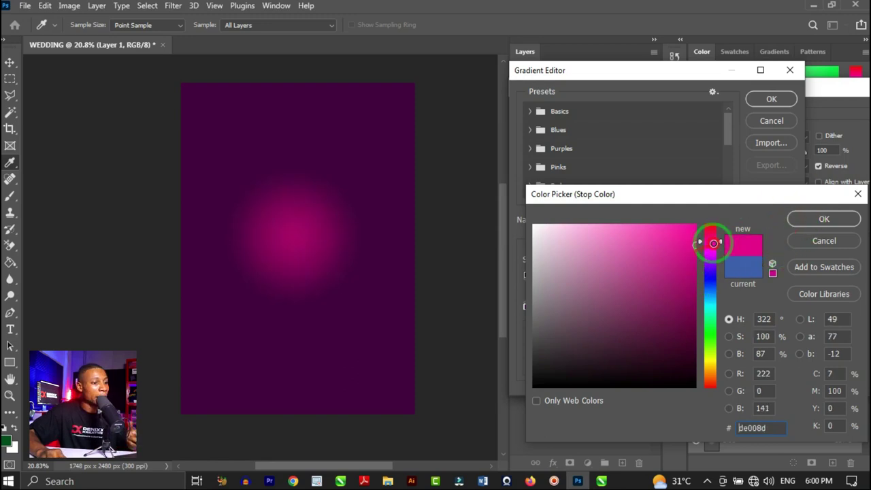
left_click(825, 219)
left_click(769, 98)
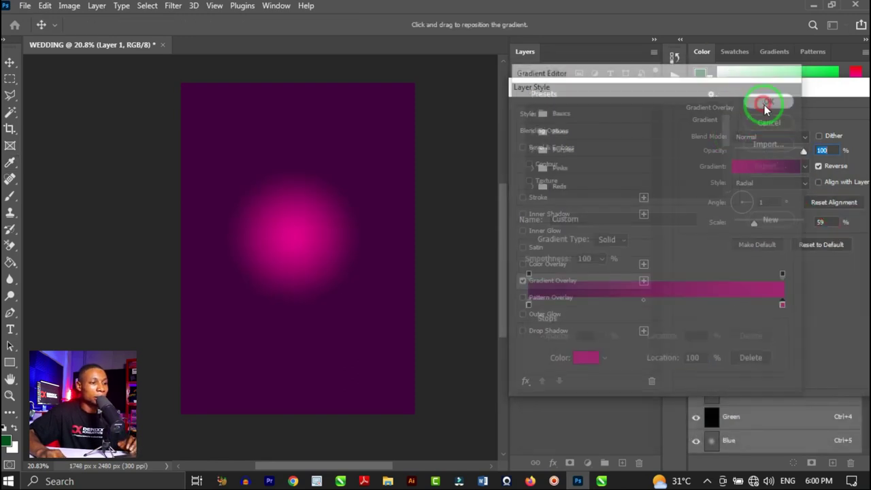
- Set the Gradient Overlay's scale to 150%, apply the layer style, and show the pattern layer again
left_click_drag(756, 226, 810, 211)
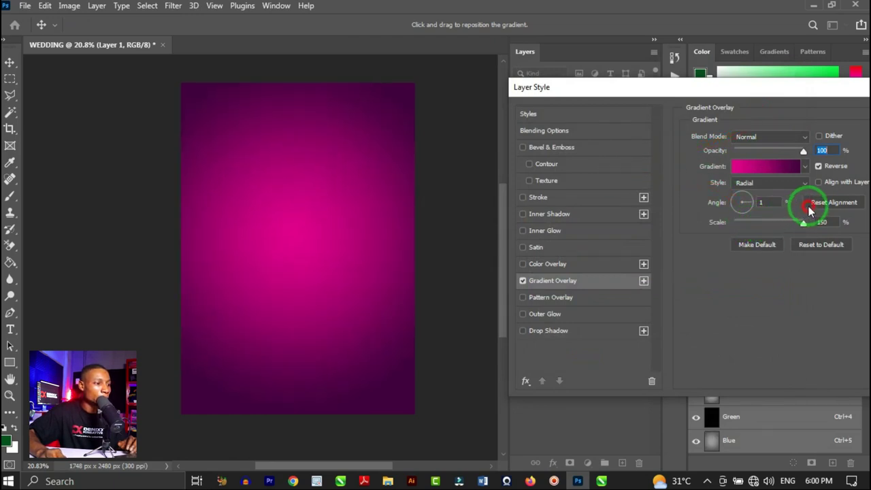
left_click_drag(720, 87, 546, 80)
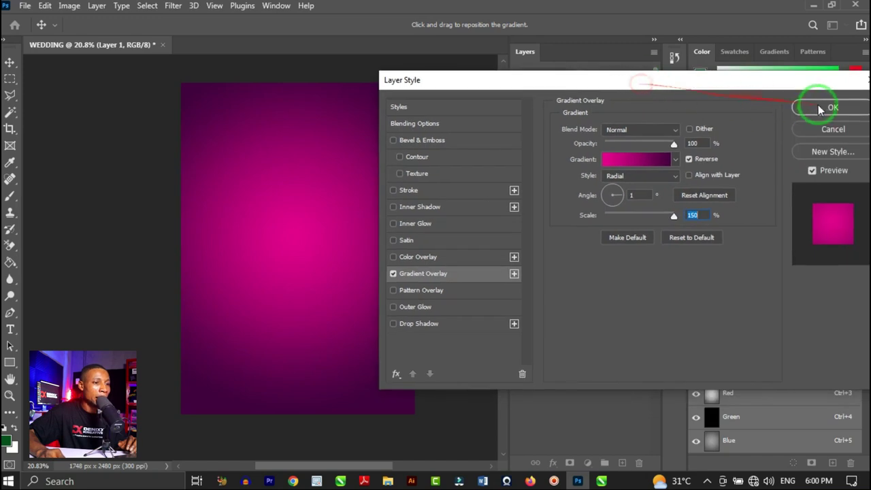
left_click(820, 109)
left_click(520, 135)
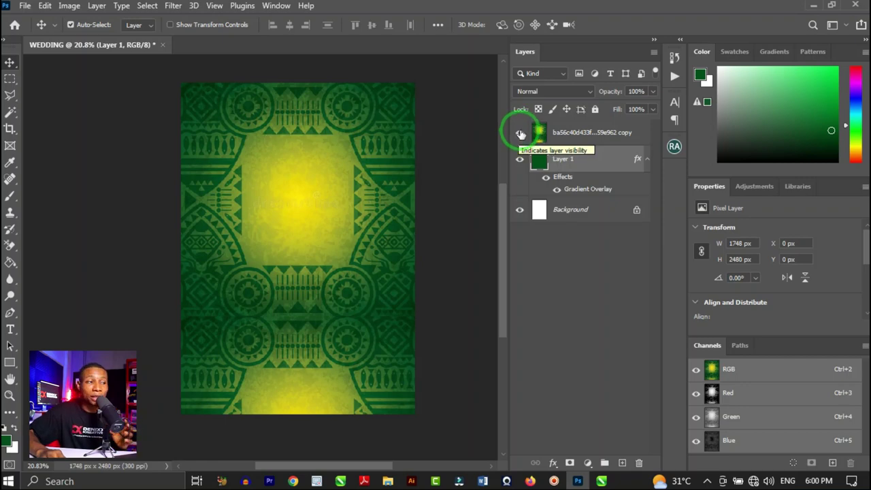
- Place the DSC_0208 copy image from the WEDDING JOTTER folder into the document and move its layer above the pattern layer
left_click(387, 479)
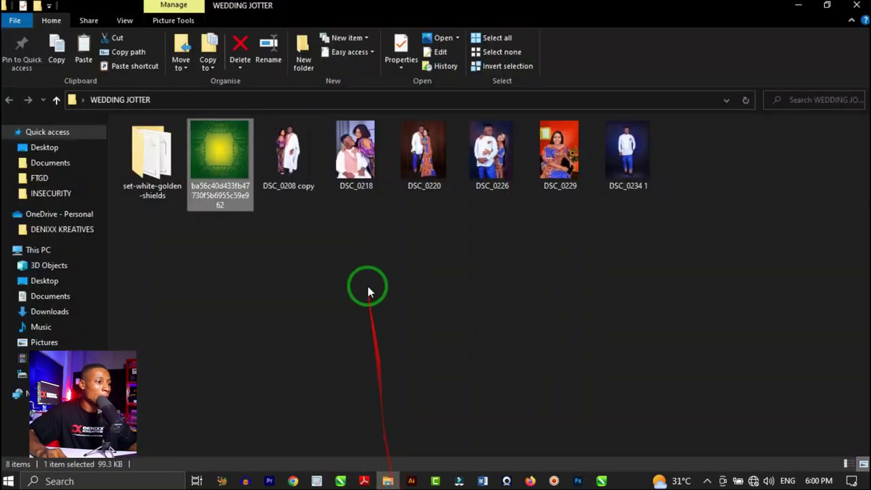
left_click(289, 157)
left_click_drag(289, 160, 344, 281)
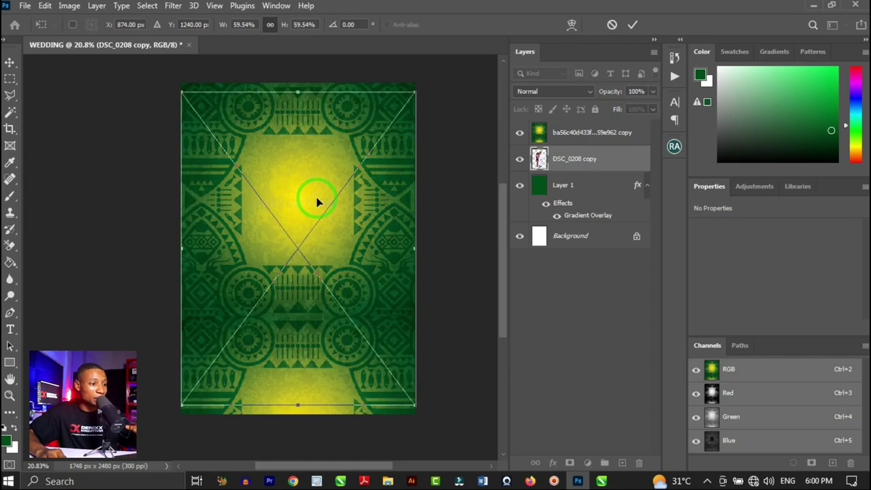
left_click(565, 160)
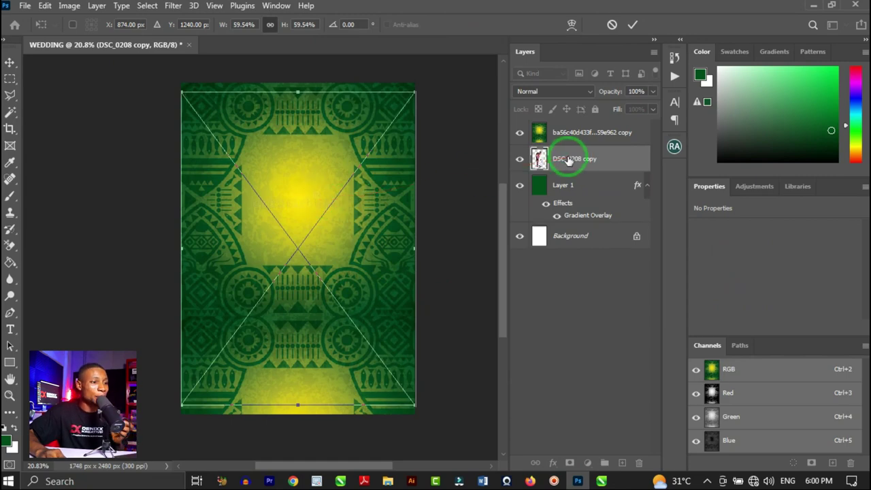
left_click(575, 131)
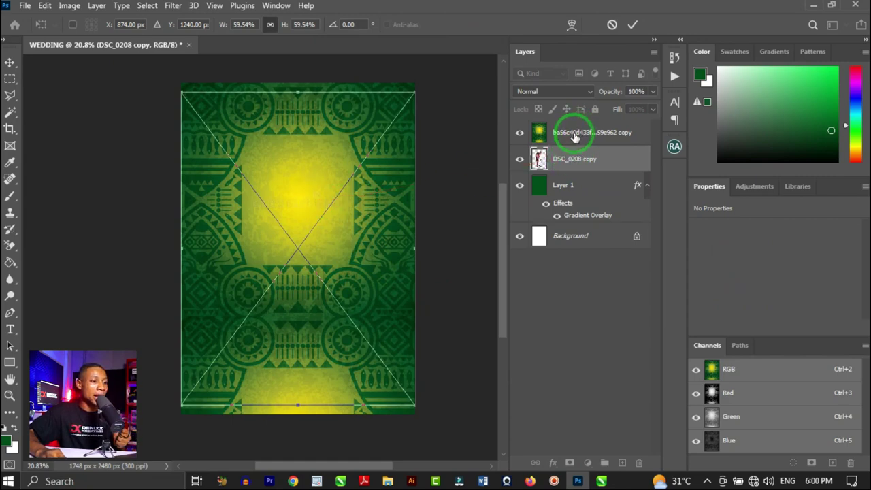
left_click_drag(572, 161, 575, 132)
scroll(329, 217, "up", 3)
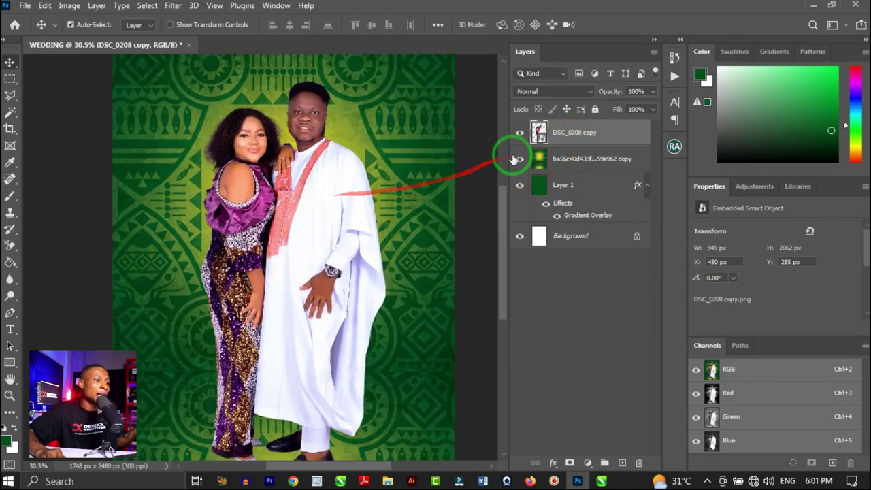
scroll(460, 127, "down", 2)
scroll(388, 142, "up", 1)
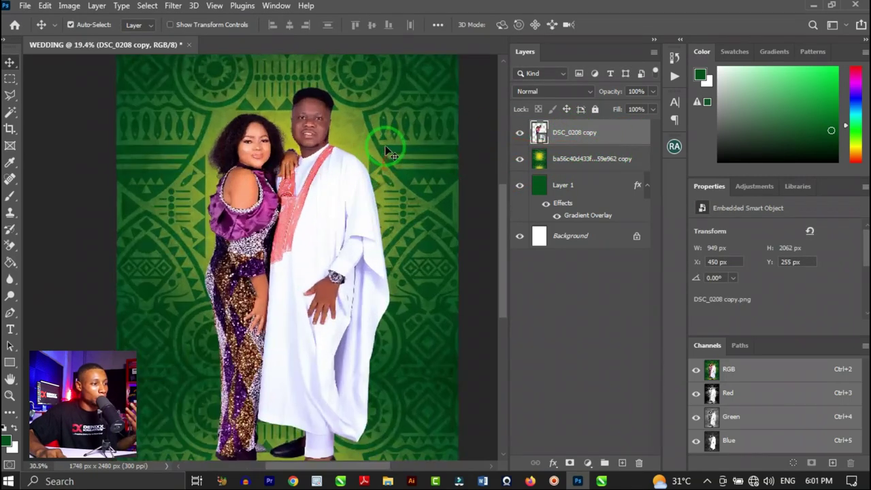
- Enlarge the couple photo to about 1703 x 3699 px and position it so the couple fills the lower part of the page
scroll(381, 142, "down", 2)
left_click_drag(327, 158, 326, 299)
key("ctrl+t")
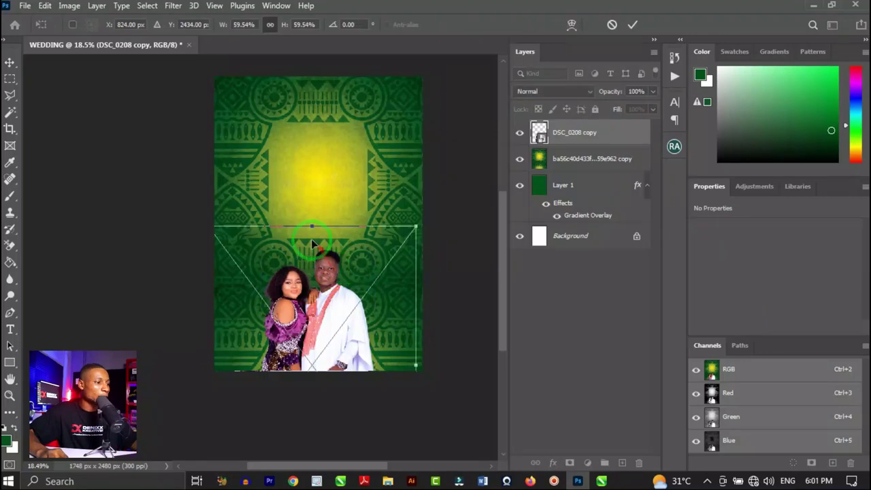
left_click_drag(313, 228, 342, 69)
left_click_drag(326, 146, 317, 96)
left_click_drag(319, 211, 327, 244)
left_click(632, 24)
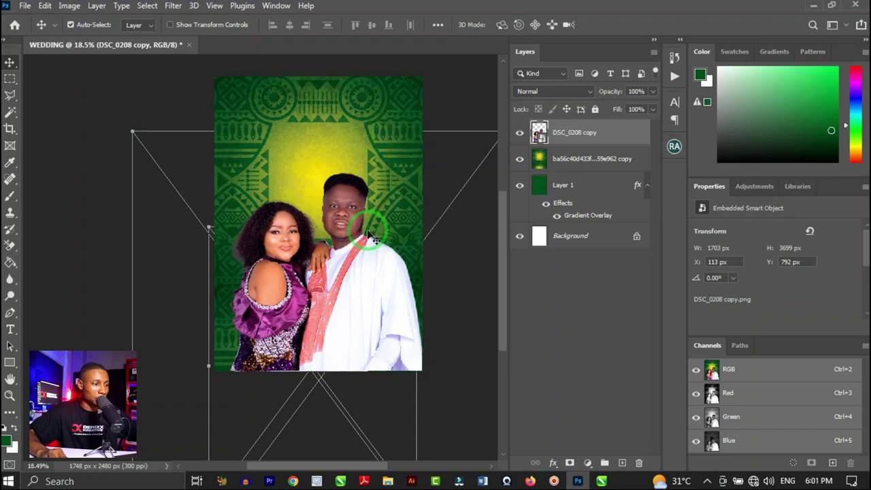
- Add a Gradient Map adjustment layer directly above the pattern layer
left_click(565, 161)
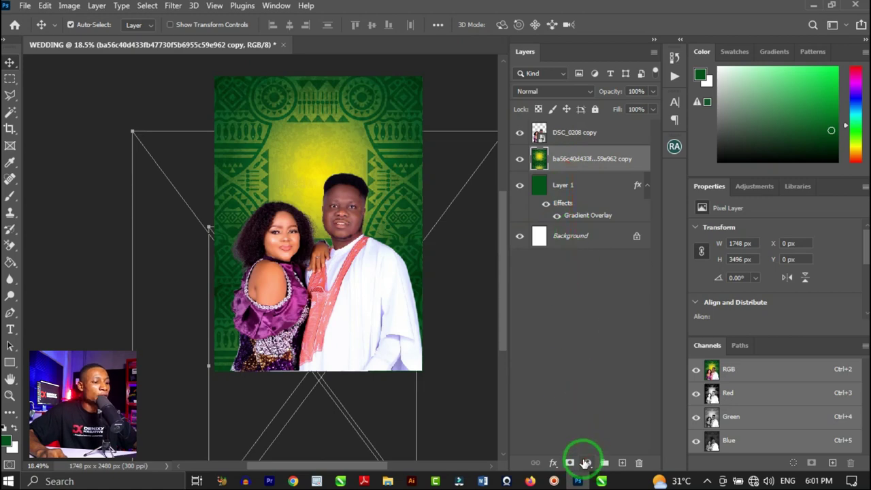
left_click(585, 463)
left_click(600, 444)
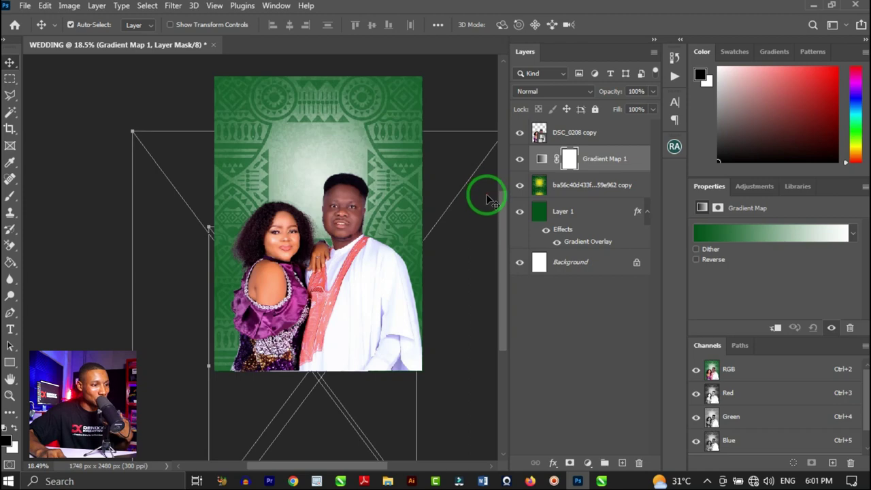
- Change the Gradient Map's green color stop at location 0% to dark purple 50024b
left_click(739, 236)
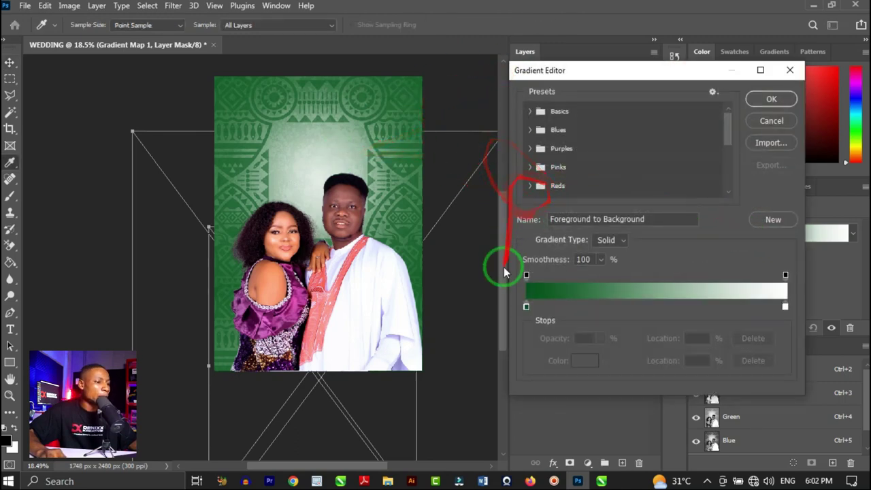
double_click(526, 307)
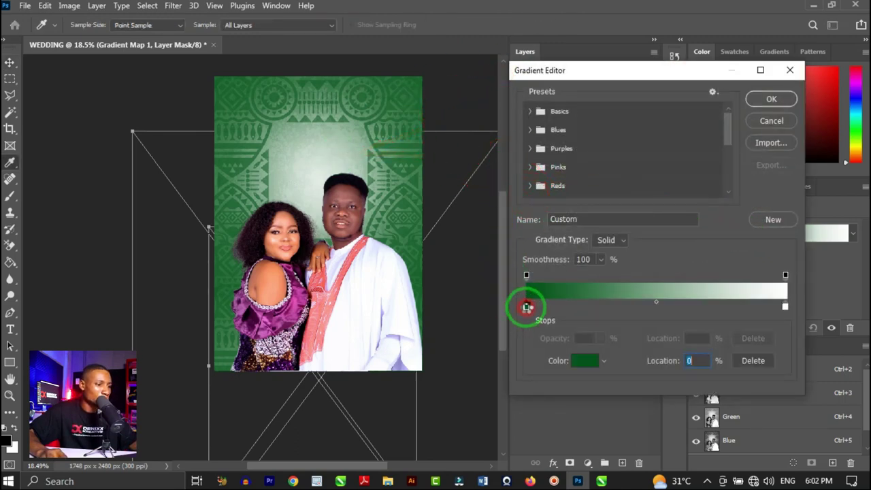
left_click(709, 250)
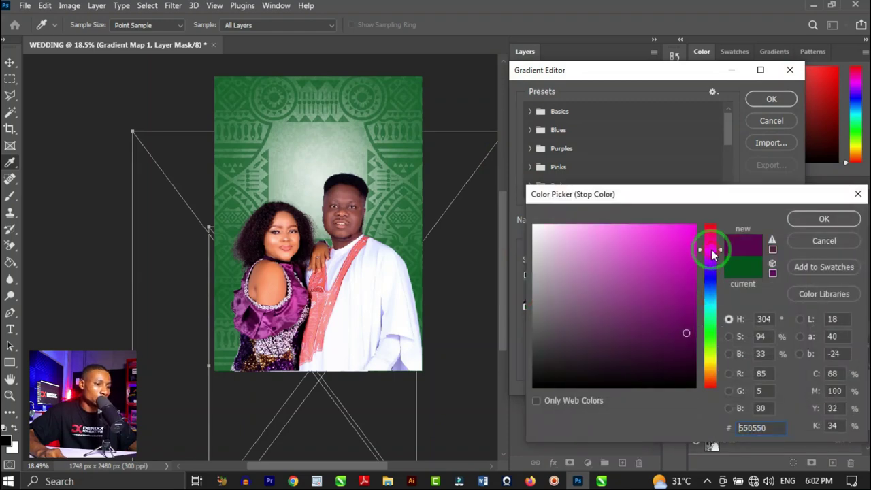
left_click(690, 333)
mouse_move(691, 333)
left_mouse_down()
mouse_move(689, 345)
mouse_move(692, 336)
left_mouse_up()
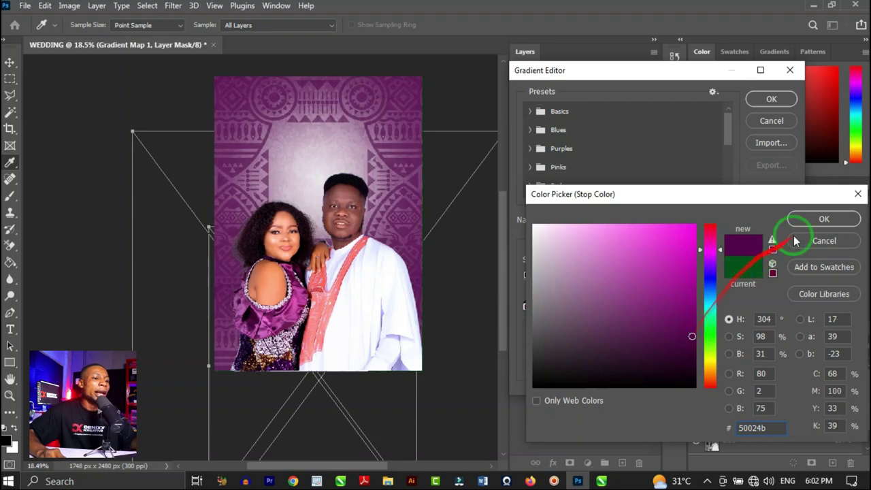
left_click(816, 220)
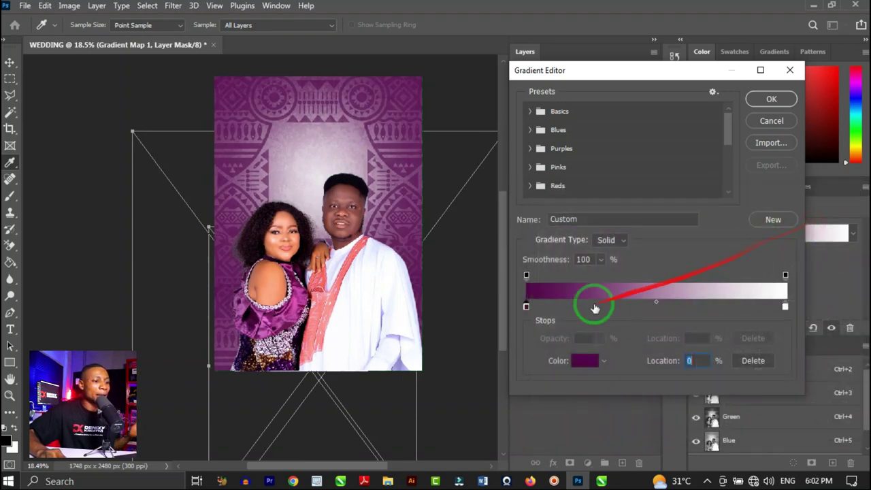
- Change the Gradient Map's white color stop at location 100% to magenta purple bc09ba
left_click(527, 306)
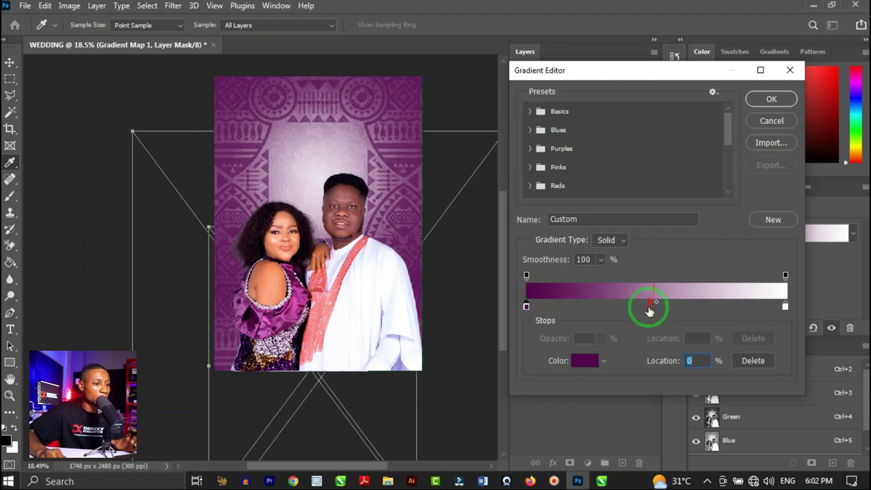
left_click_drag(670, 311, 787, 308)
double_click(785, 308)
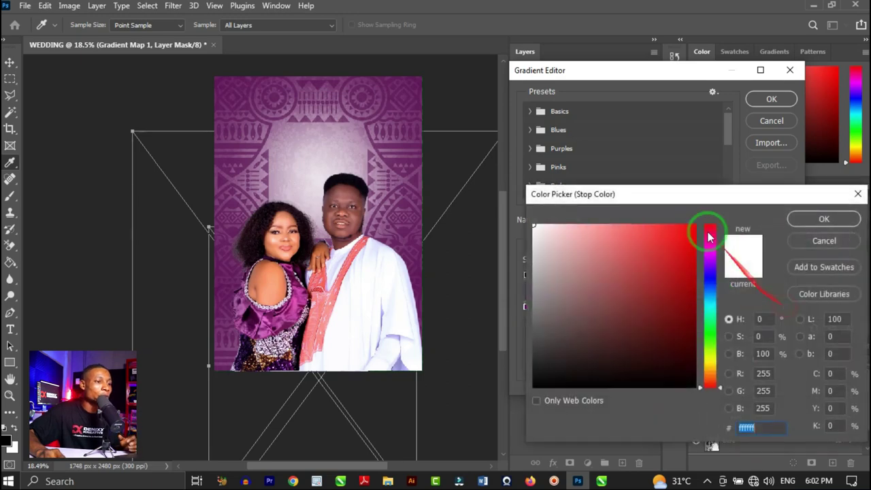
left_click(712, 251)
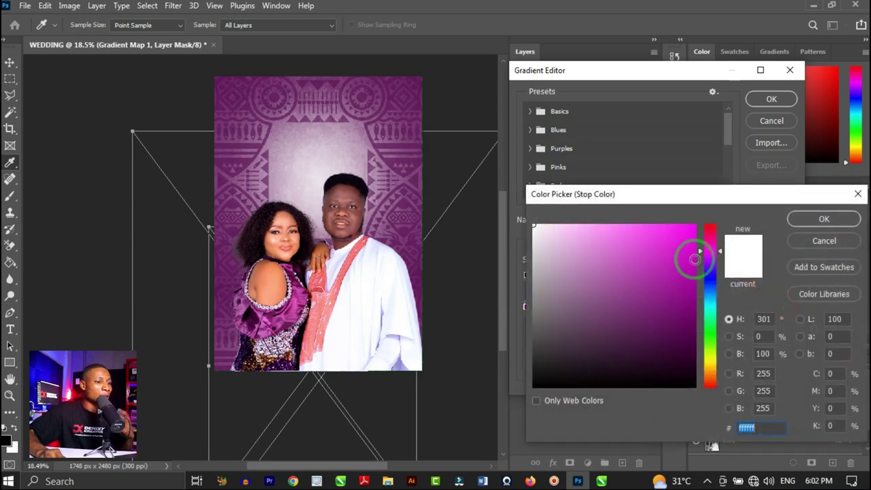
left_click(686, 266)
left_click(687, 237)
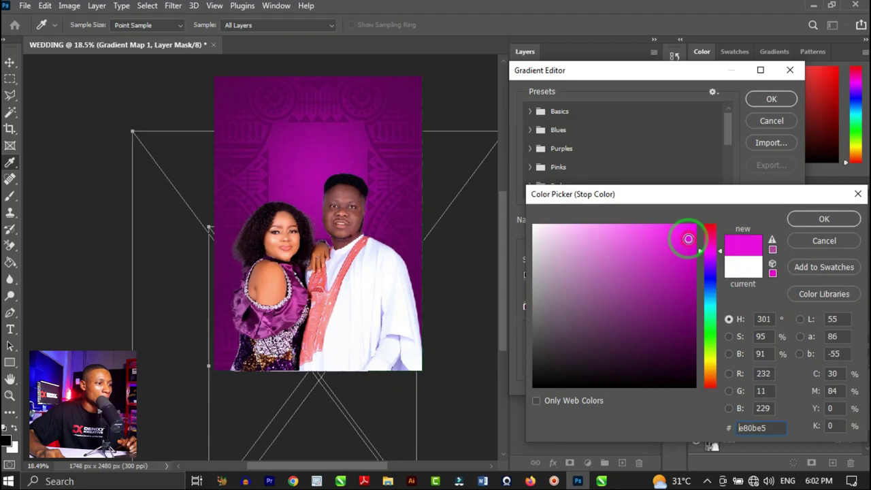
left_click(687, 256)
mouse_move(686, 256)
left_mouse_down()
mouse_move(684, 247)
mouse_move(690, 264)
left_mouse_up()
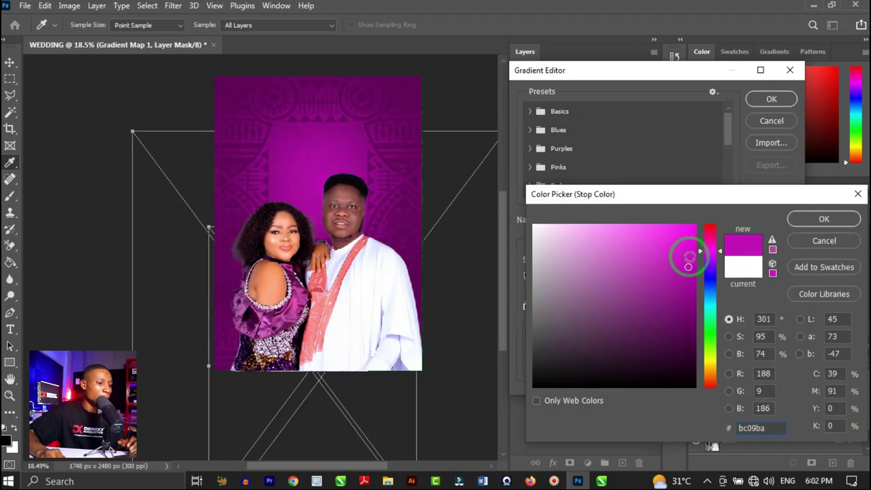
left_click(810, 219)
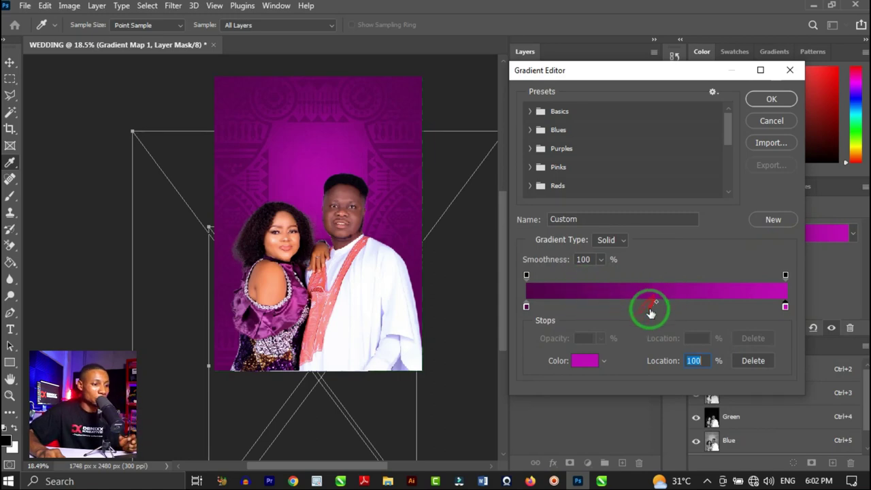
- Shift the Gradient Map's color midpoint to location 33% and accept the edited gradient
left_click_drag(657, 302, 621, 304)
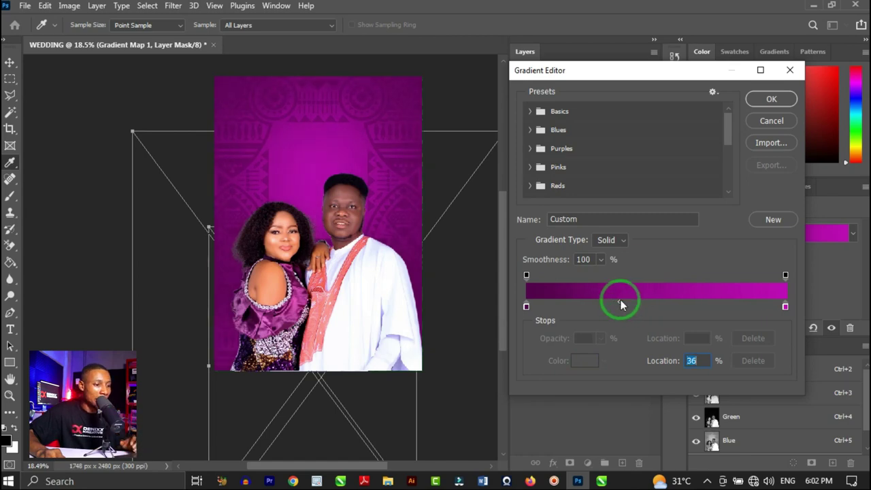
left_click_drag(620, 304, 612, 302)
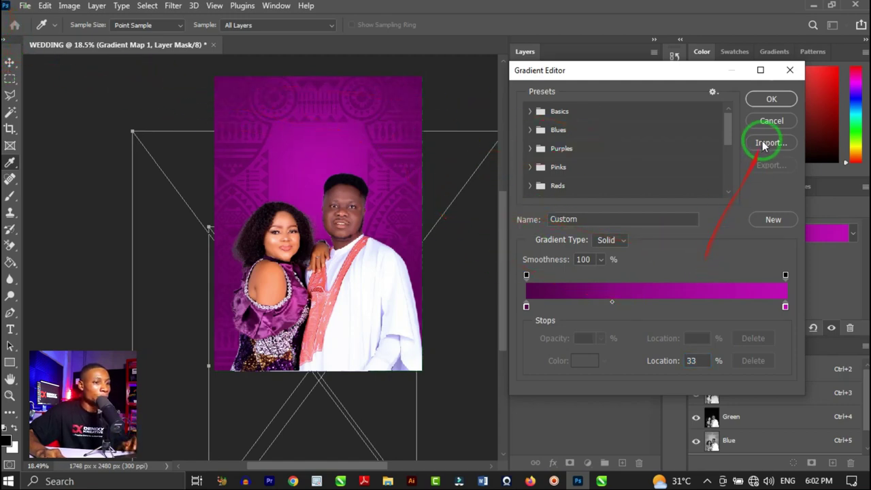
left_click(765, 99)
key("v")
scroll(454, 213, "down", 2)
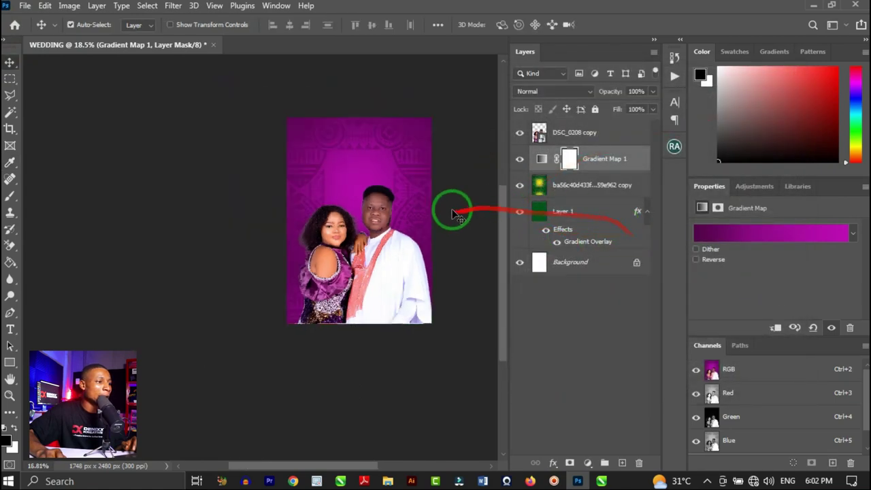
scroll(455, 213, "up", 3)
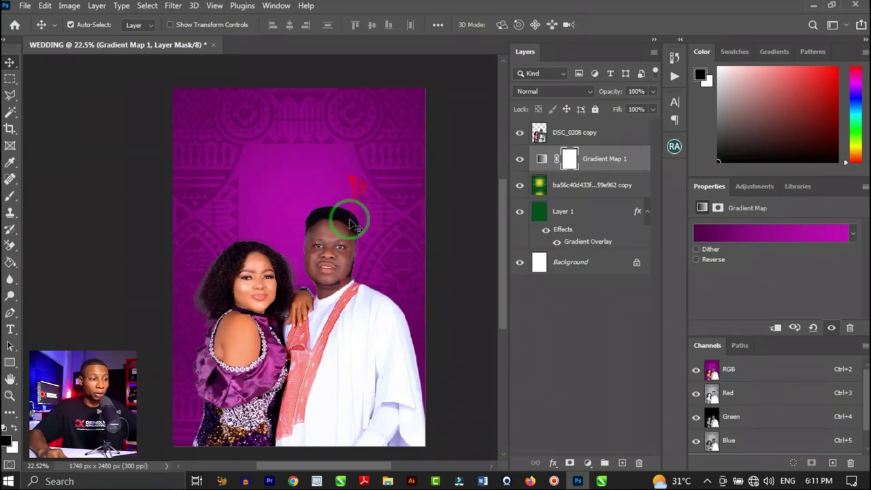
- Switch to File Explorer, open the set-white-golden-shields folder in WEDDING JOTTER, and display its files as large icons
left_click(388, 481)
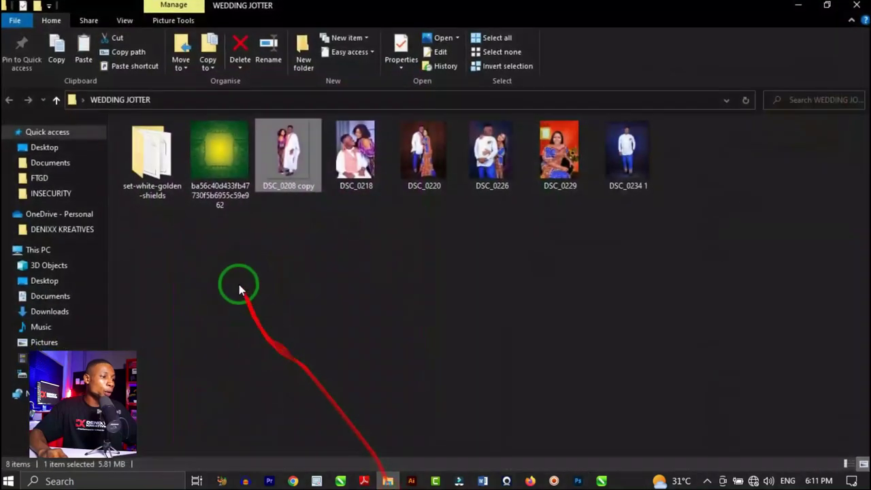
double_click(170, 196)
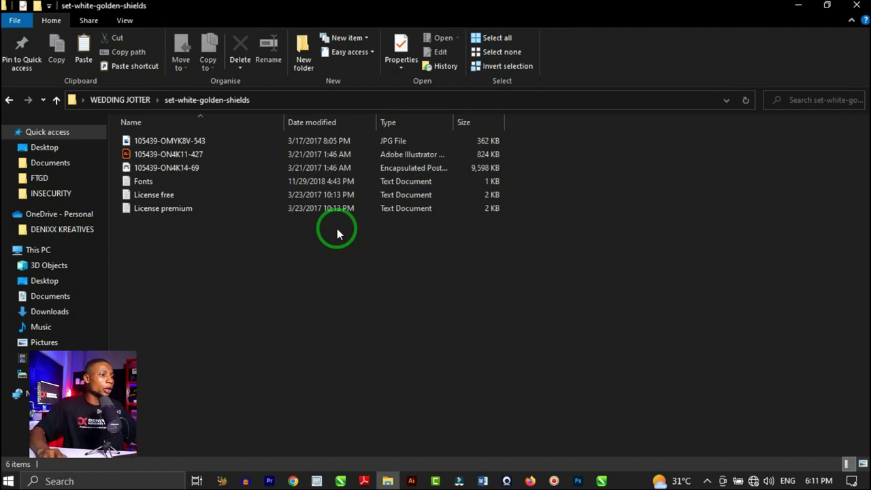
left_click(125, 21)
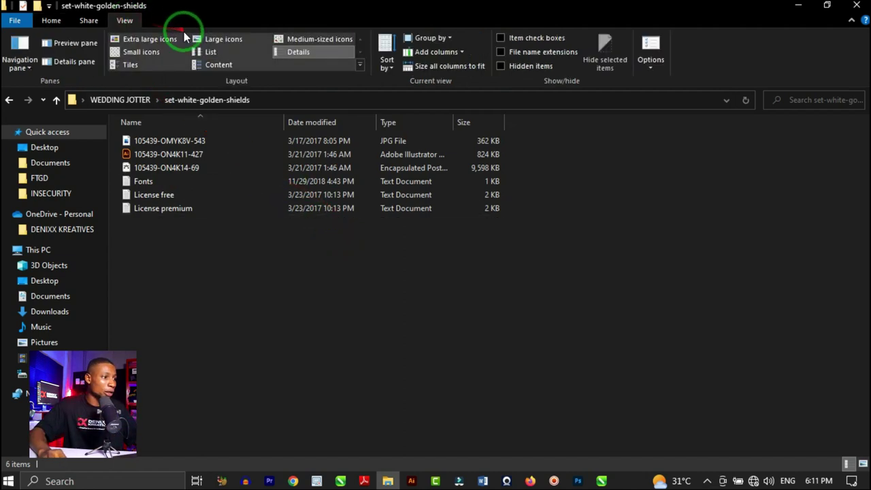
left_click(219, 39)
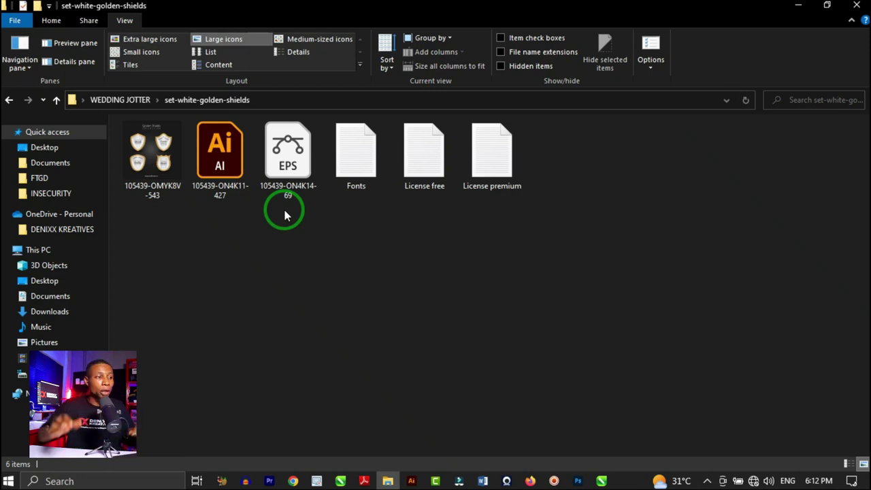
- Open the golden shields AI file 105439-ON4K11-427 in Illustrator and dismiss the missing fonts notice
left_click(219, 153)
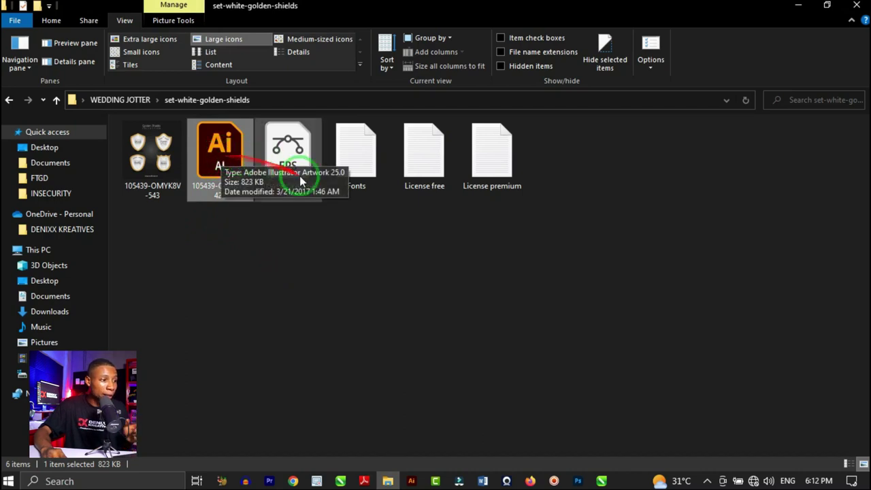
left_click(422, 481)
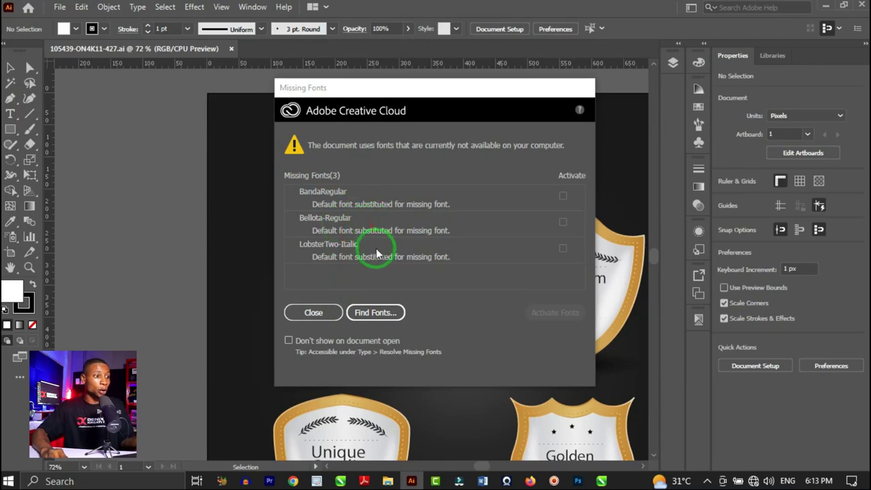
left_click(313, 312)
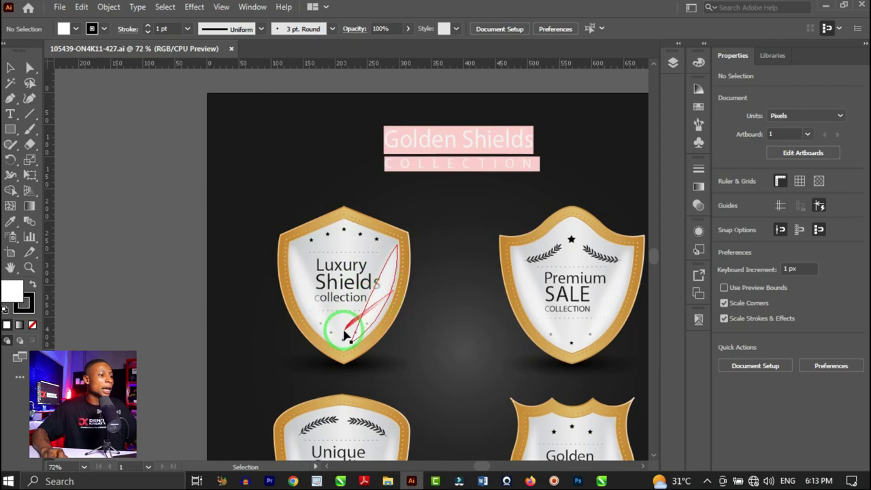
- Move the Premium SALE shield group off the dark artboard onto the empty canvas beside it
scroll(367, 293, "down", 1)
scroll(583, 315, "down", 2)
scroll(517, 259, "up", 4)
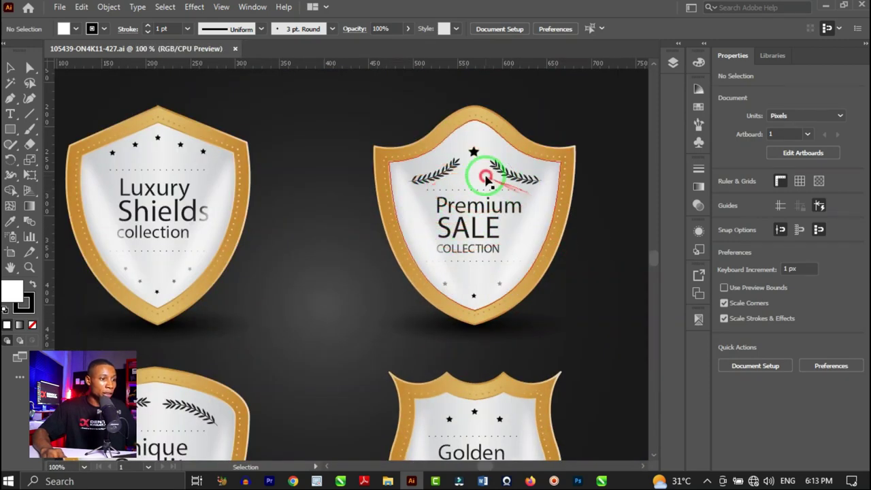
left_click(486, 178)
scroll(311, 210, "down", 2)
left_click_drag(425, 212, 596, 207)
scroll(288, 227, "down", 2)
scroll(405, 204, "up", 3)
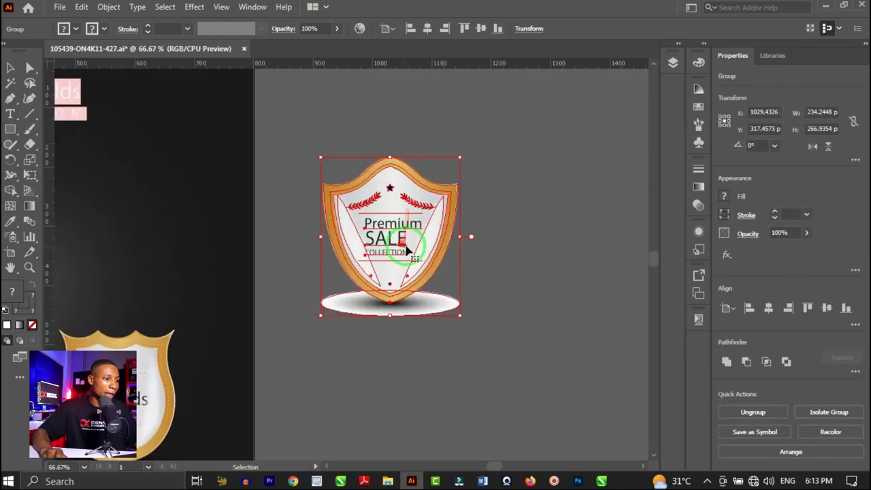
- Ungroup the Premium SALE shield and delete the elliptical shadow beneath it
right_click(408, 252)
left_click(469, 341)
left_click(504, 251)
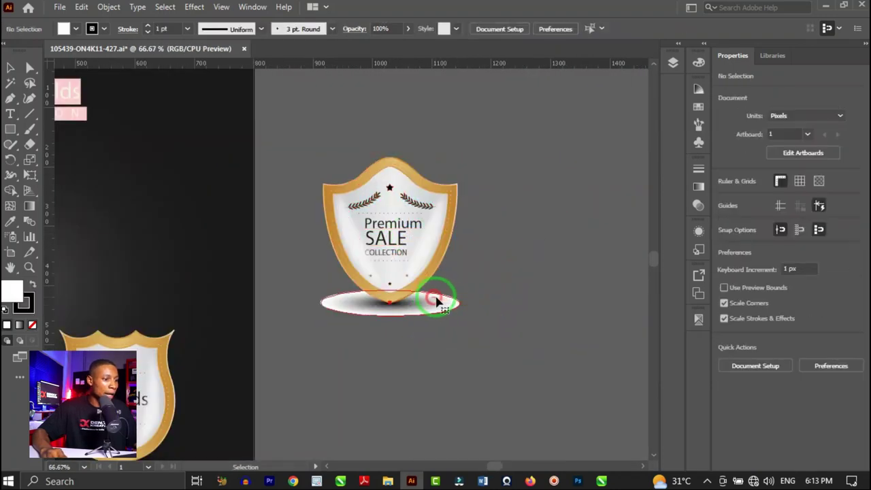
left_click(438, 302)
key("Delete")
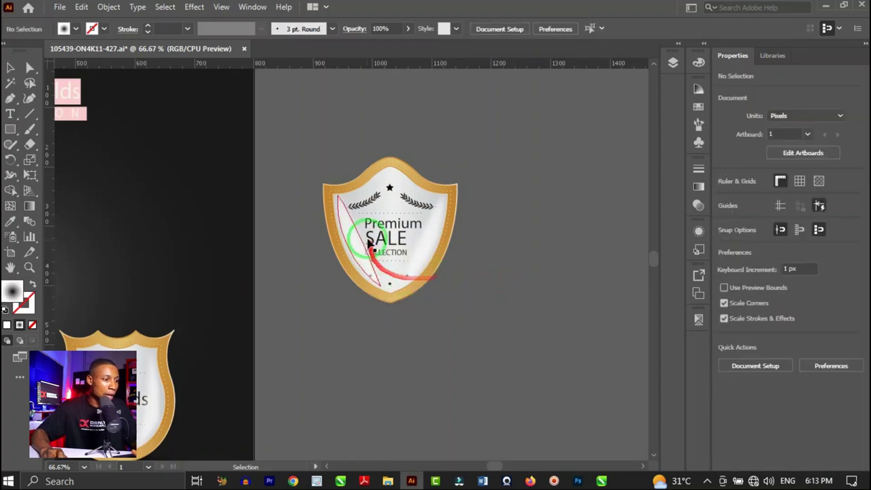
- Ungroup the remaining shield artwork and delete its Premium SALE COLLECTION text with the dotted lines around it
scroll(368, 241, "up", 4)
left_click(427, 189)
right_click(427, 191)
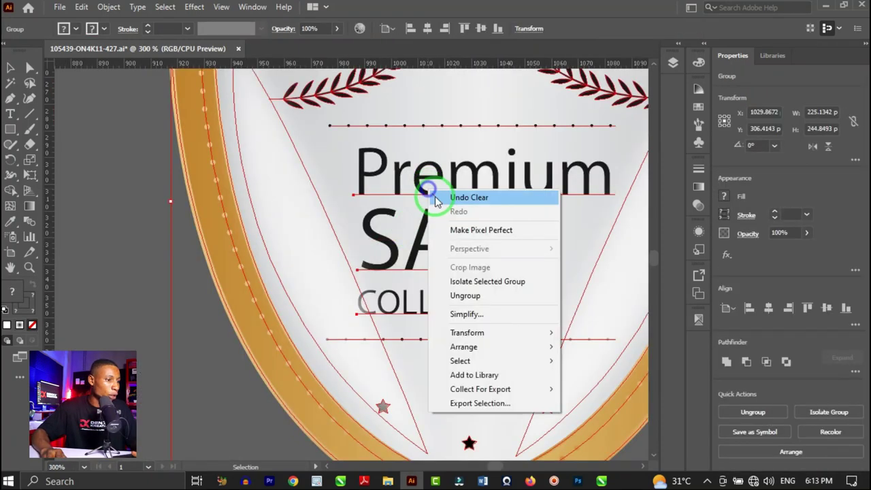
left_click(464, 295)
left_click(136, 237)
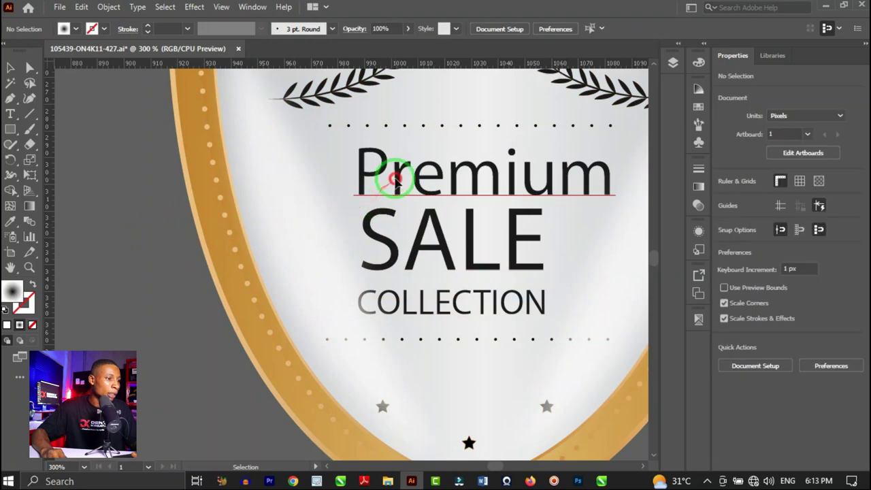
left_click(395, 178)
key("Delete")
scroll(442, 218, "down", 3)
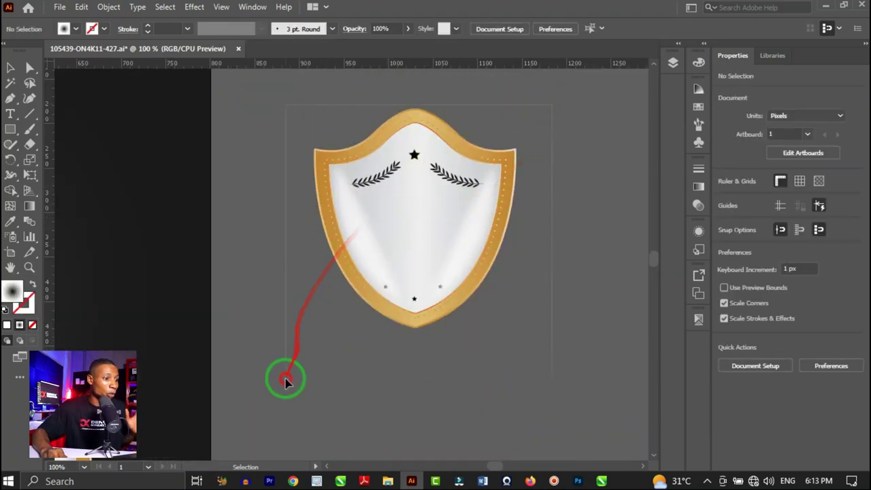
- Copy all the cleaned shield artwork and paste it as pixels into the WEDDING document in Photoshop, directly above Gradient Map 1
key("ctrl+a")
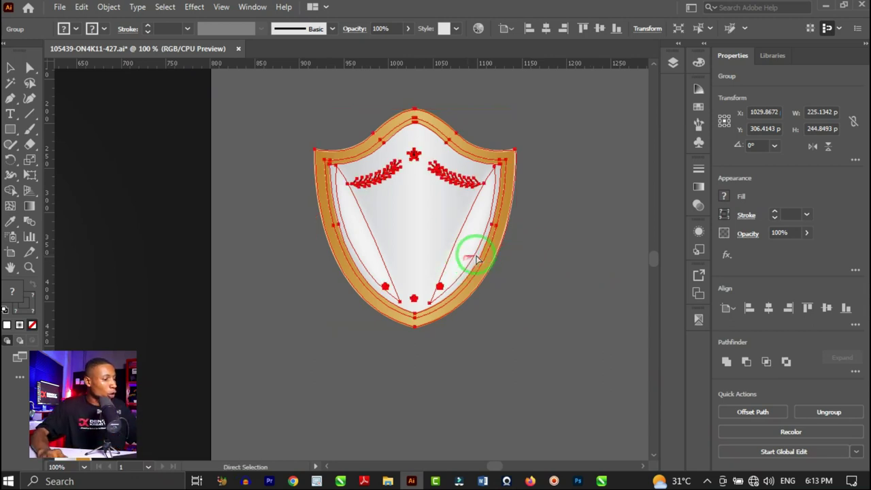
left_click(578, 481)
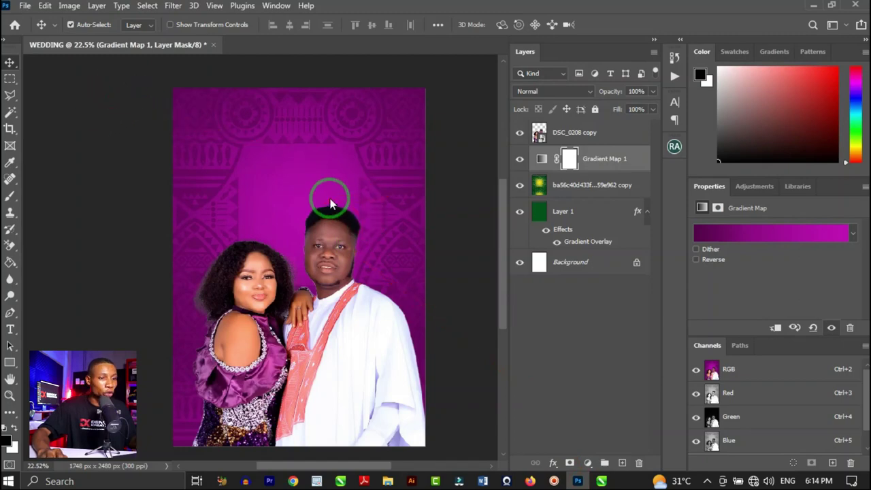
key("ctrl+v")
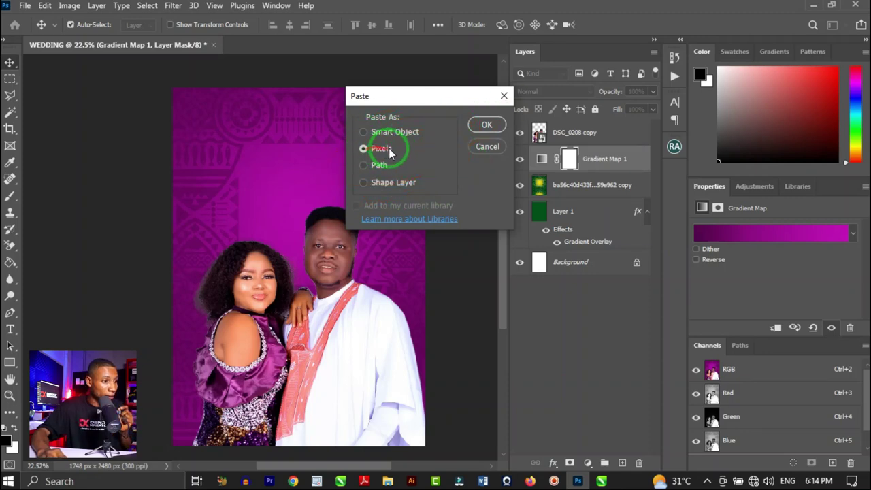
left_click(487, 124)
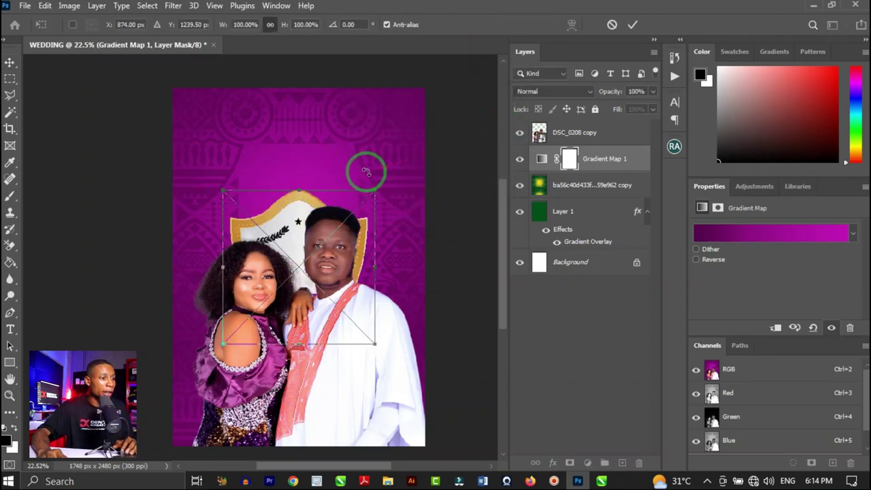
- Scale the pasted shield to 109.25% and raise it behind the couple's heads, then nudge the couple's photo slightly down
scroll(345, 182, "up", 1)
scroll(345, 183, "up", 3)
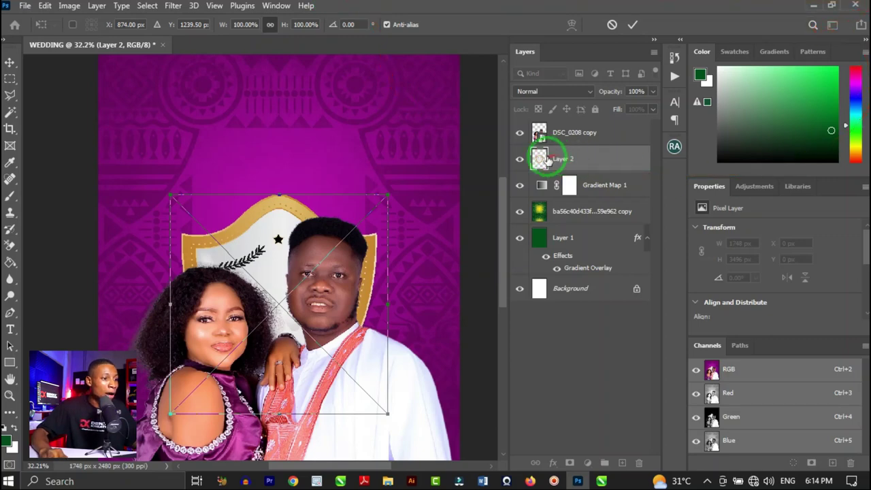
left_click_drag(549, 159, 500, 140)
left_click_drag(272, 245, 279, 121)
scroll(272, 136, "down", 3)
mouse_move(277, 286)
left_mouse_down()
mouse_move(278, 306)
mouse_move(278, 291)
left_mouse_up()
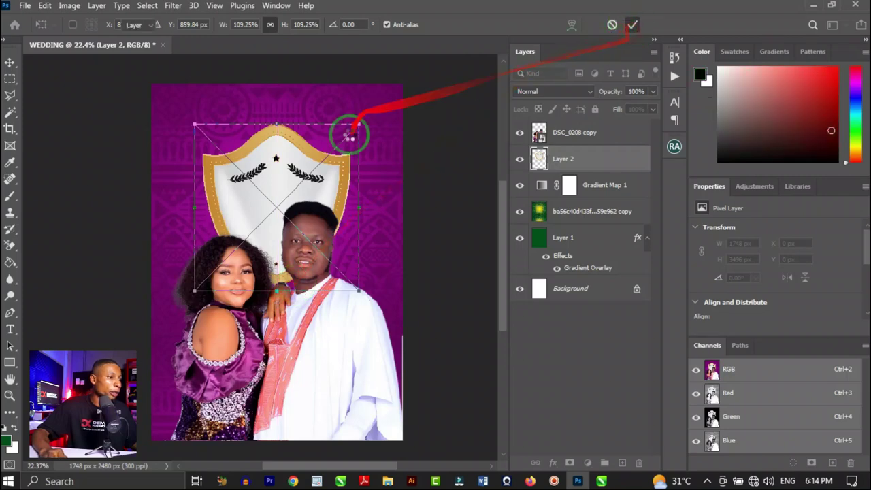
key("Return")
scroll(331, 268, "down", 1)
left_click_drag(331, 268, 328, 276)
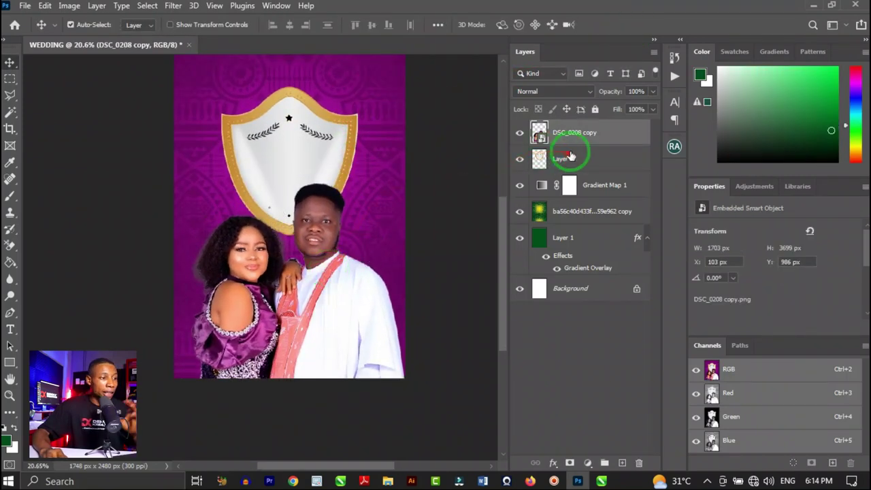
- Enlarge the shield layer to 118.91% and center it horizontally at X 874 px, Y 986 px
left_click(309, 136, "ctrl")
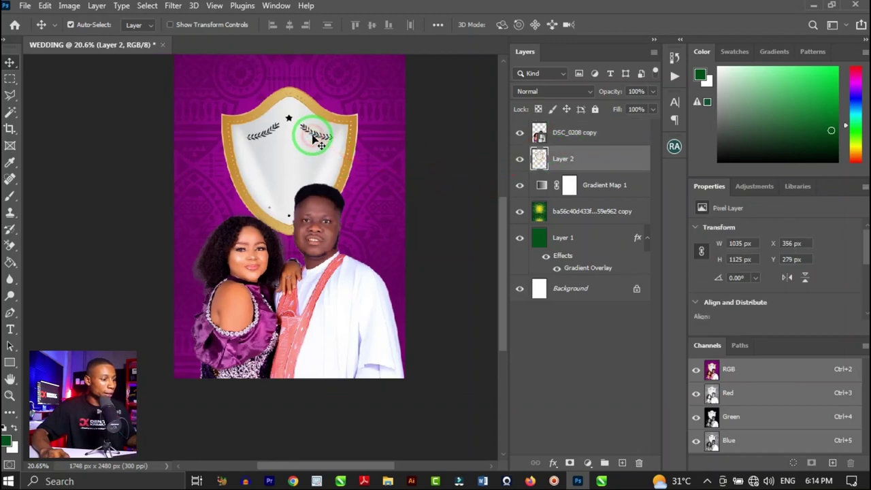
key("ctrl+t")
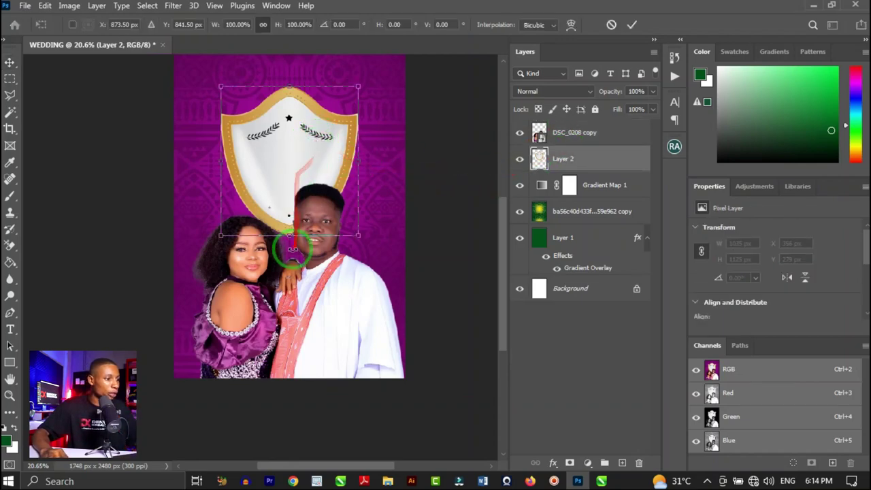
left_click_drag(290, 237, 299, 260)
scroll(313, 205, "down", 2)
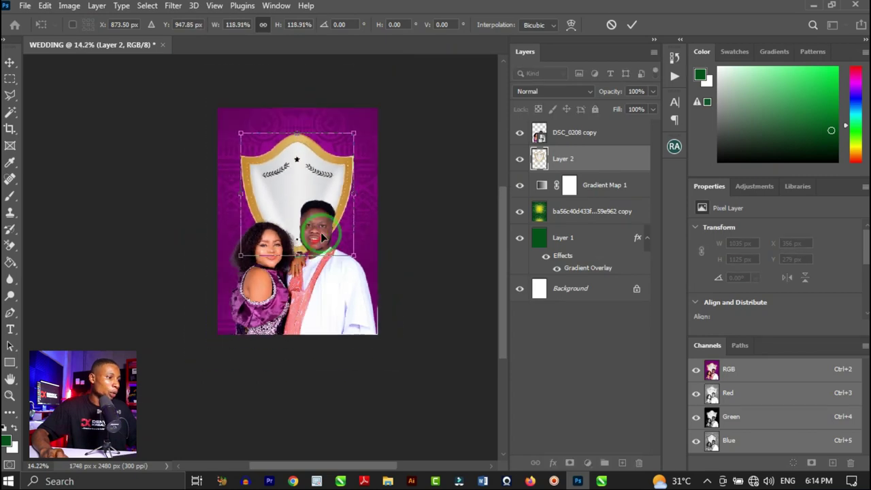
scroll(326, 137, "up", 3)
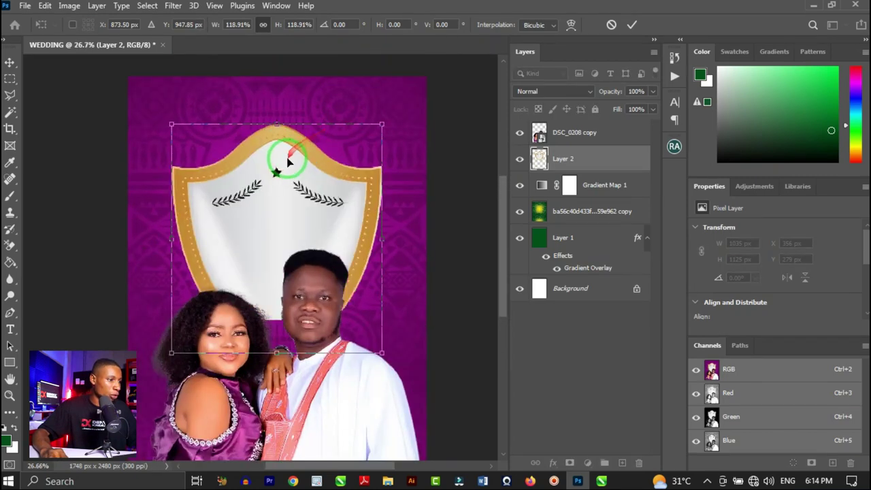
left_click_drag(287, 162, 287, 168)
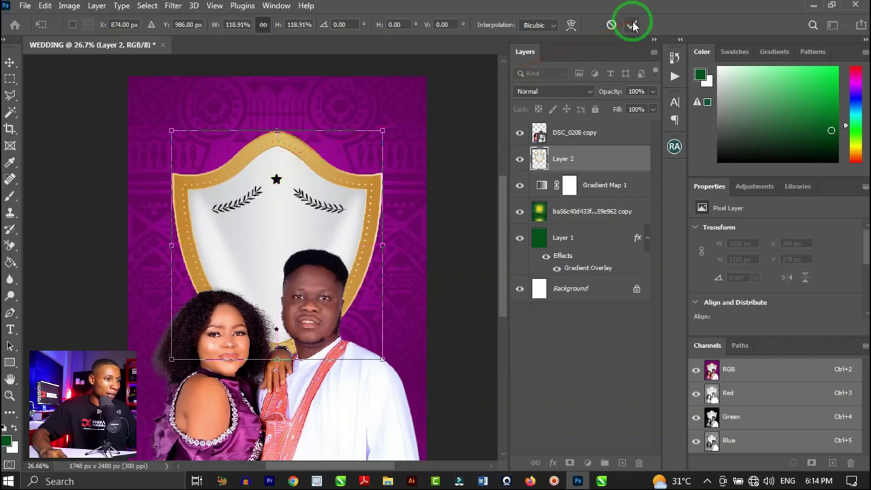
left_click(631, 25)
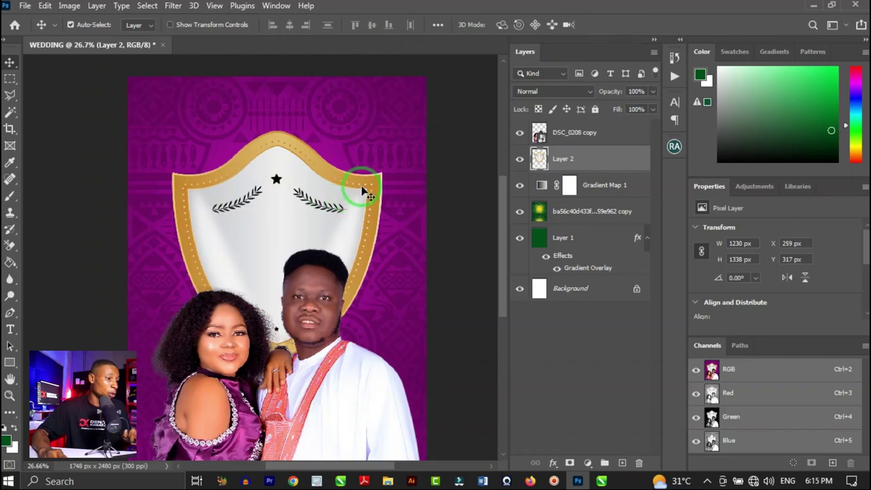
- Add a Drop Shadow to the shield layer with opacity 51%, angle 149°, distance 40 px and size 51 px
left_click(553, 463)
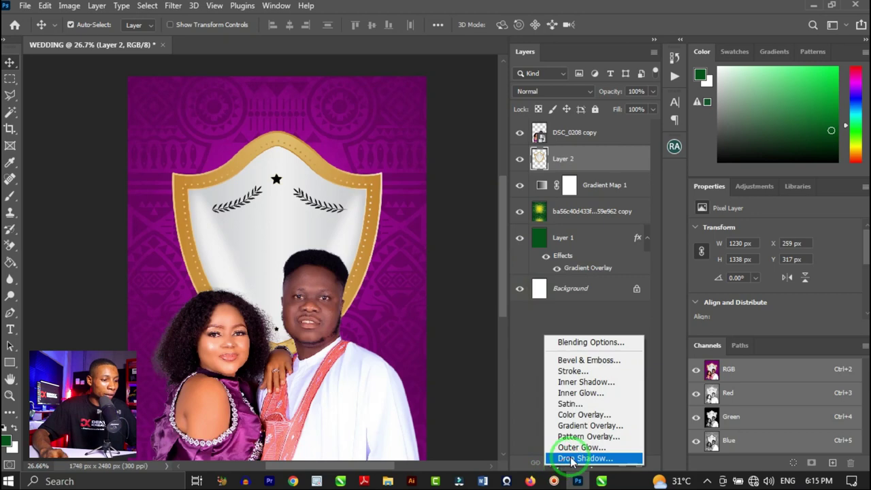
left_click(565, 458)
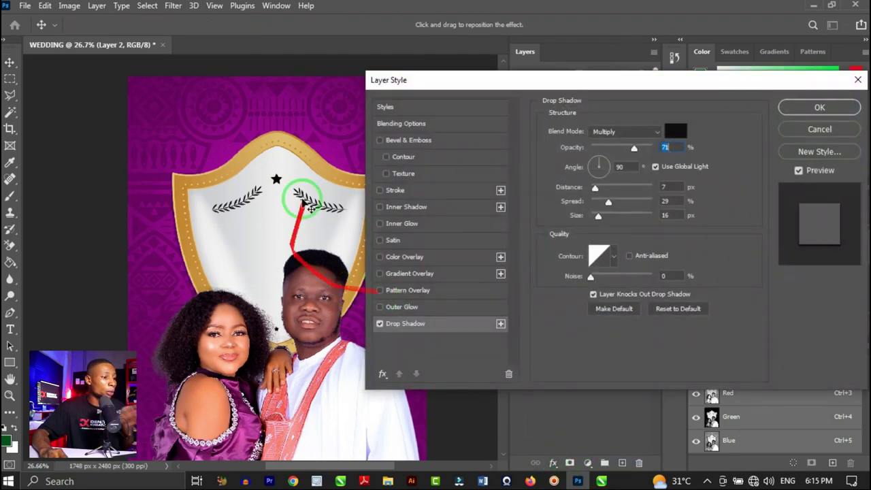
left_click_drag(480, 77, 534, 49)
left_click_drag(338, 225, 359, 232)
left_click_drag(658, 188, 667, 189)
left_click_drag(683, 161, 676, 165)
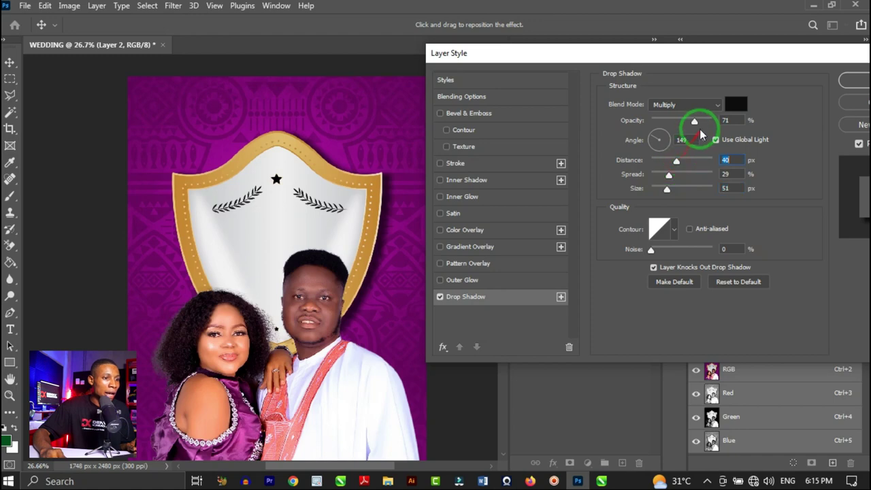
left_click_drag(694, 123, 683, 128)
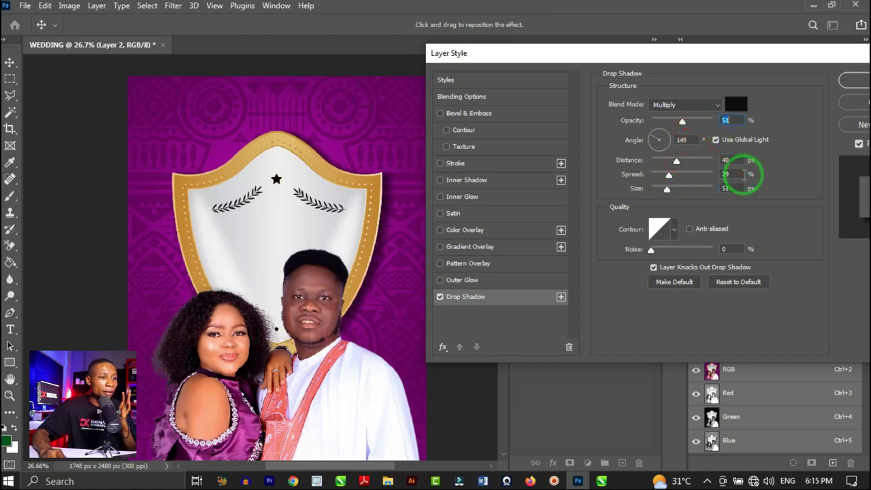
left_click(727, 120)
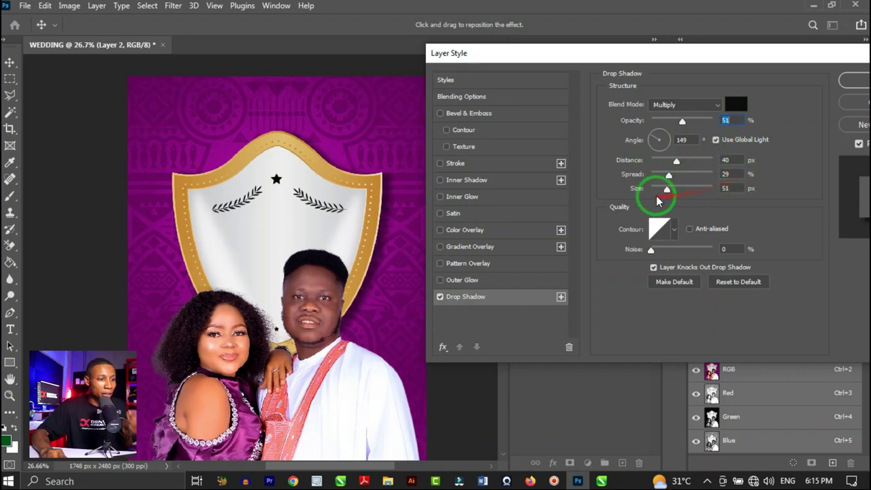
left_click_drag(743, 59, 592, 40)
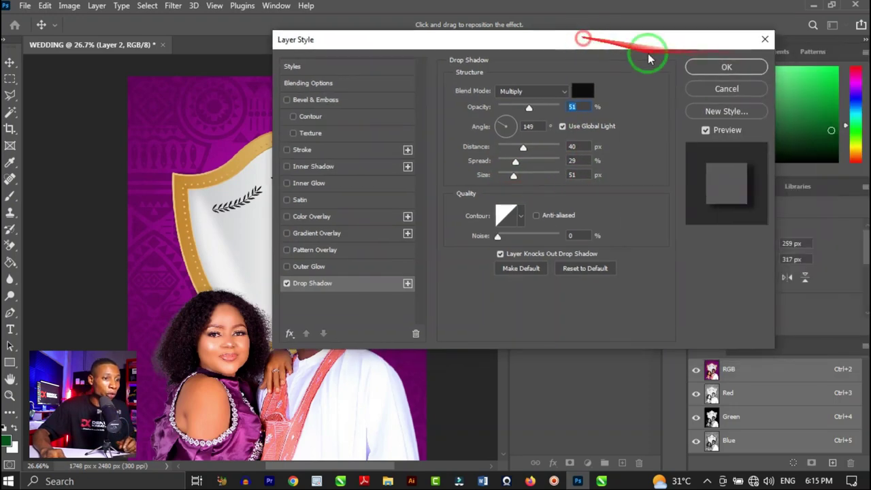
left_click(724, 64)
scroll(299, 194, "down", 3)
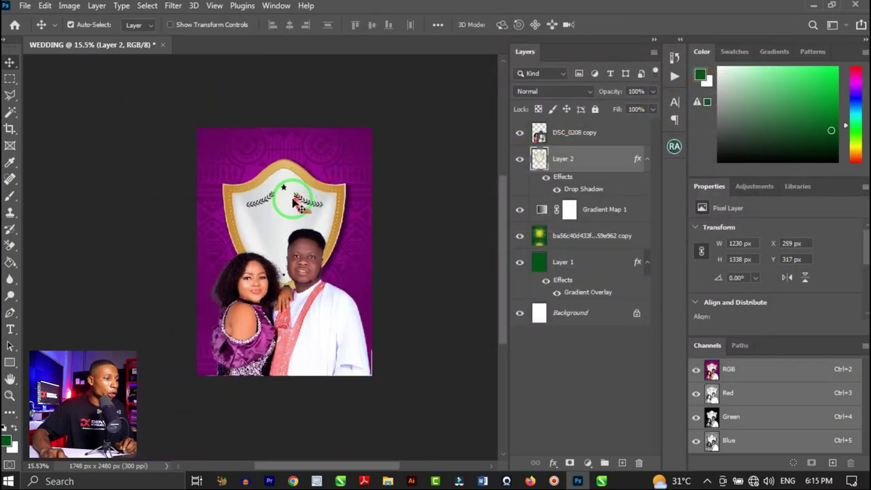
scroll(296, 175, "up", 3)
scroll(295, 175, "down", 3)
- Add the title text "Blissful Union" in white above the shield, on a new layer above the couple's photo
left_click(584, 136)
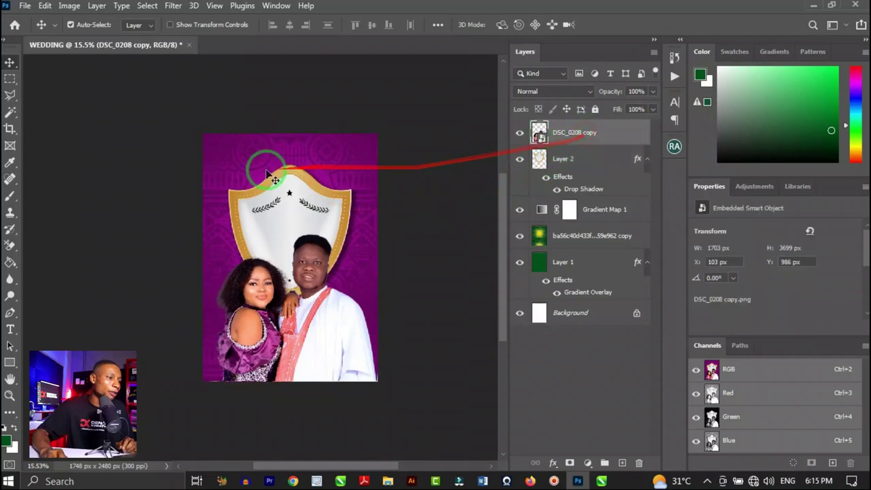
scroll(272, 157, "up", 2)
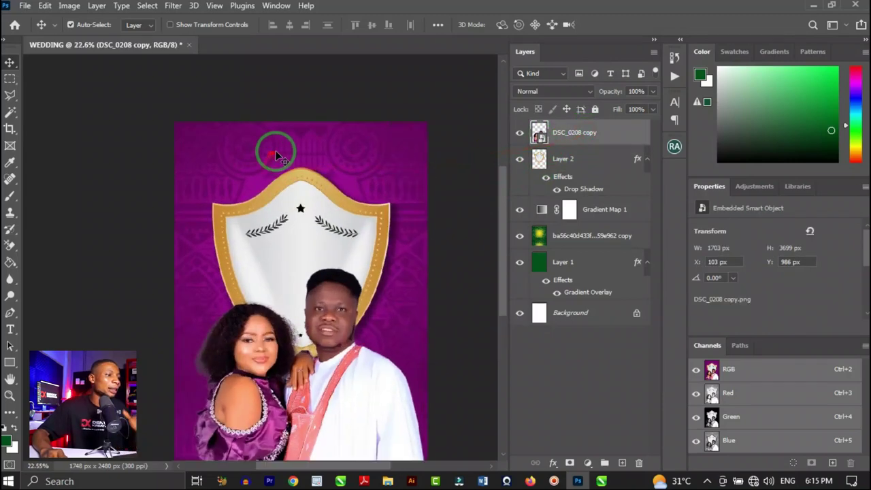
left_click(12, 328)
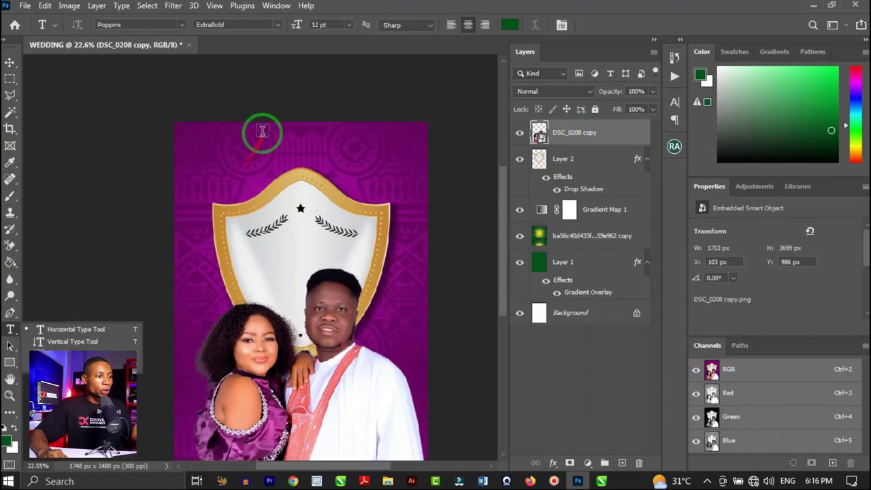
left_click(228, 150)
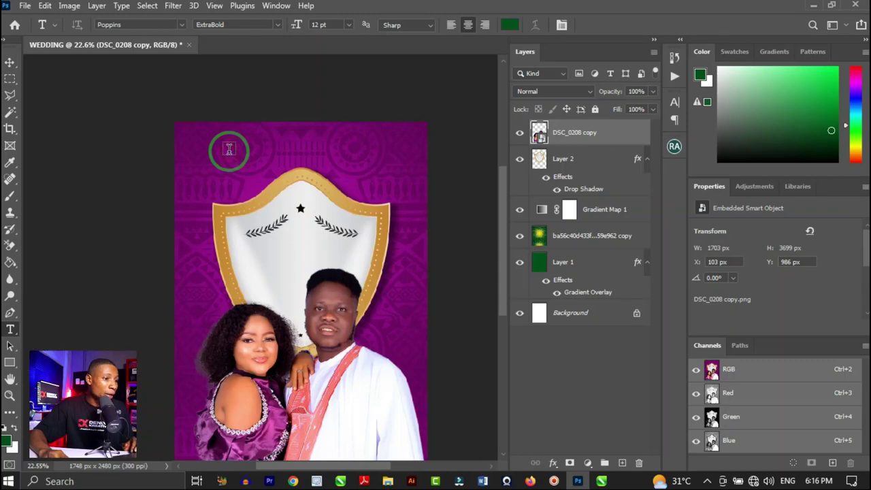
left_click(269, 136)
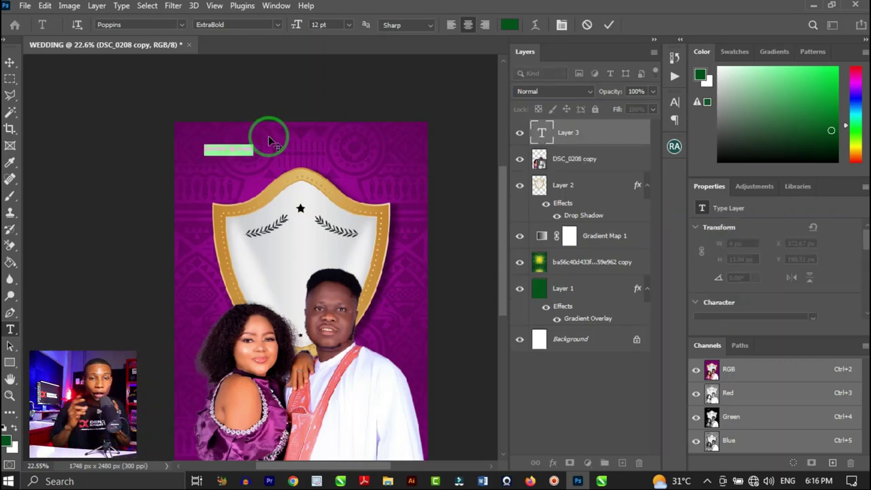
key("BackSpace")
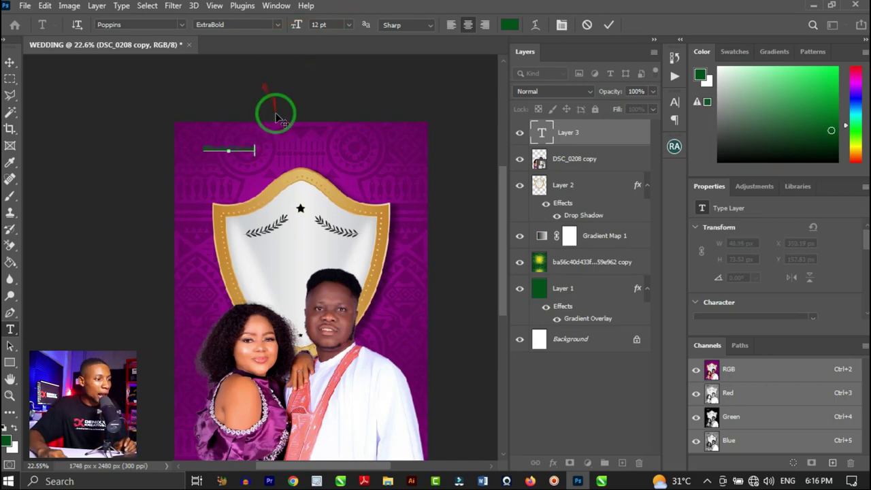
key("ctrl+a")
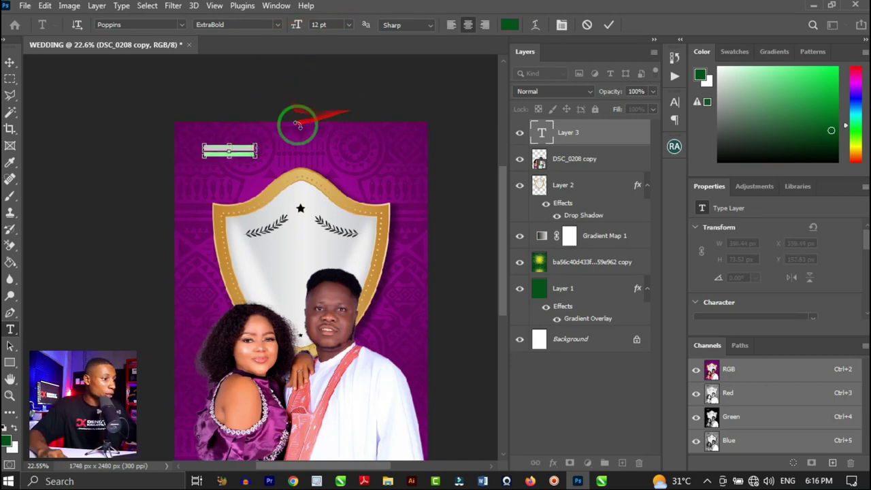
left_click_drag(771, 119, 677, 58)
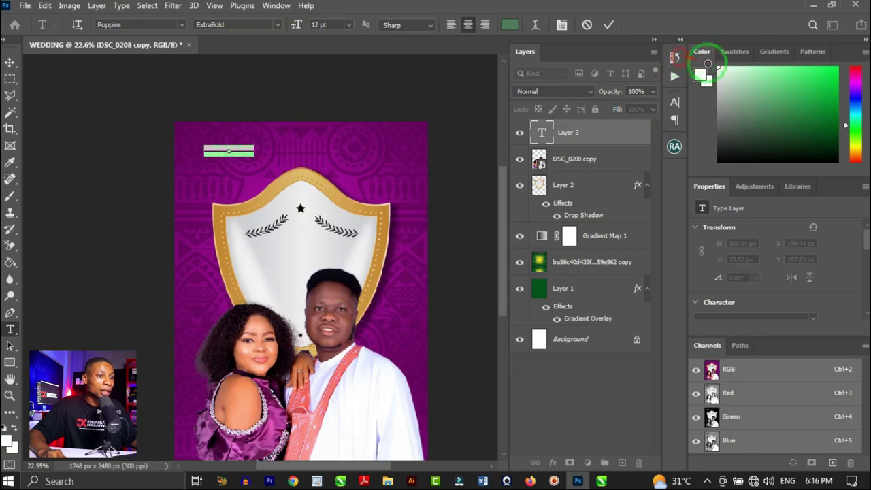
left_click(9, 63)
- Scale the Blissful Union title to 321.26% and center it horizontally above the shield at X 874 px, Y 231.64 px
left_click(254, 156)
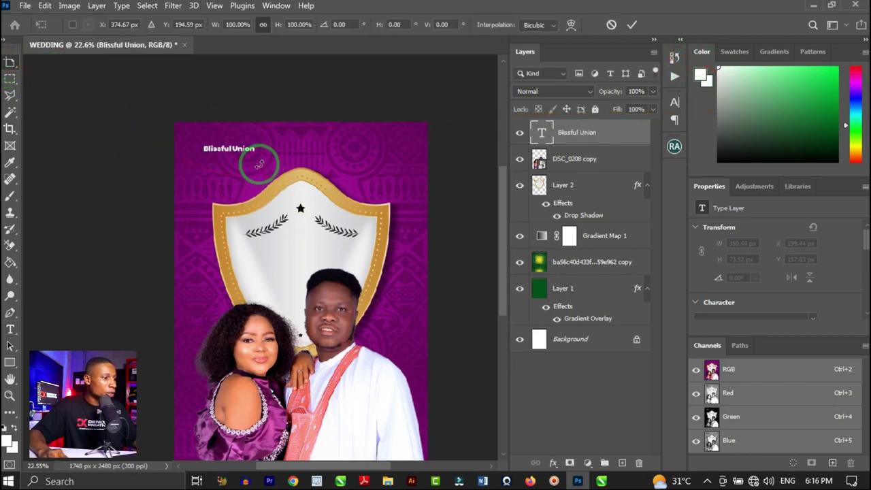
left_click_drag(254, 158, 364, 175)
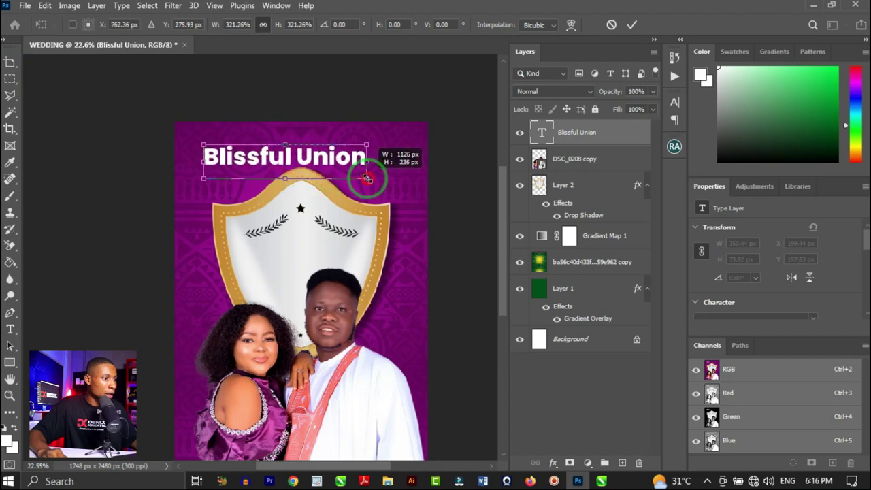
scroll(337, 158, "up", 2)
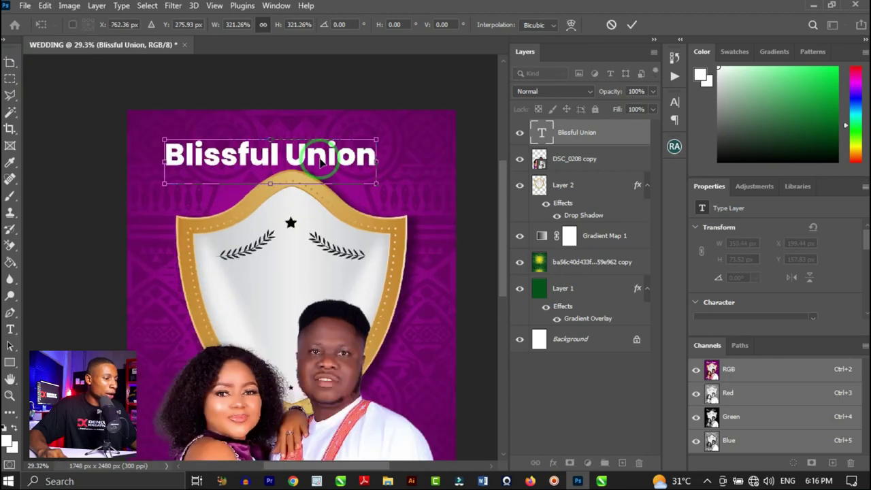
left_click_drag(329, 157, 350, 148)
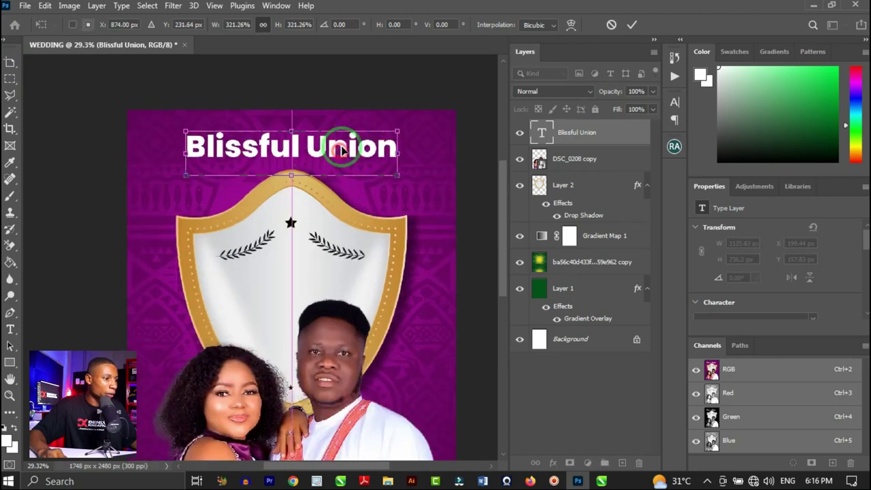
left_click(632, 25)
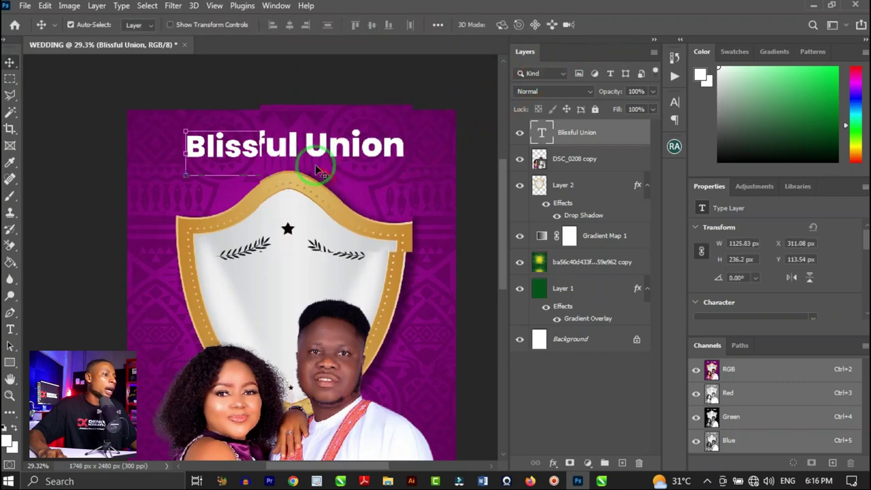
- Set the whole Blissful Union title in the Trajan Pro Bold font
scroll(315, 164, "up", 1)
key("t")
left_click(325, 133)
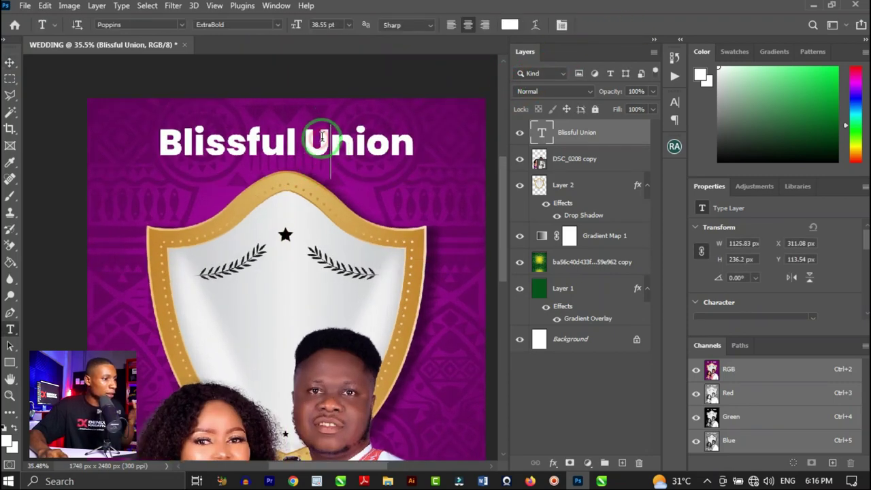
key("ctrl+a")
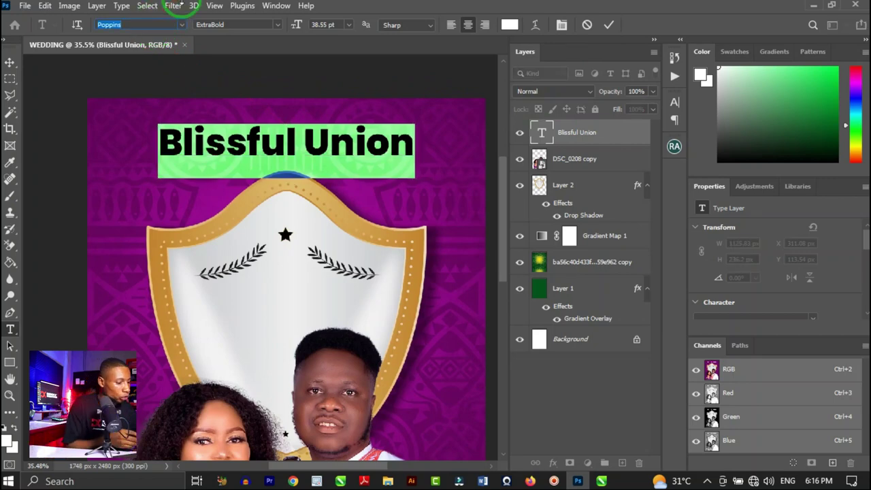
type("trajan")
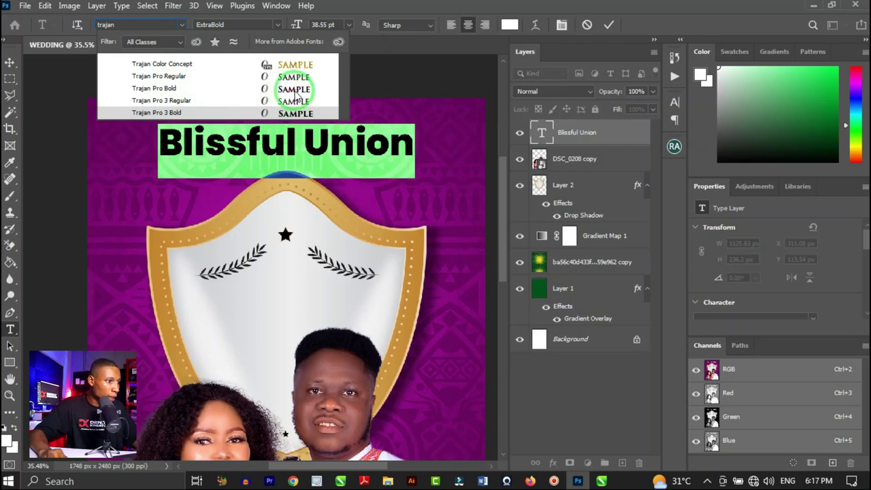
left_click(300, 88)
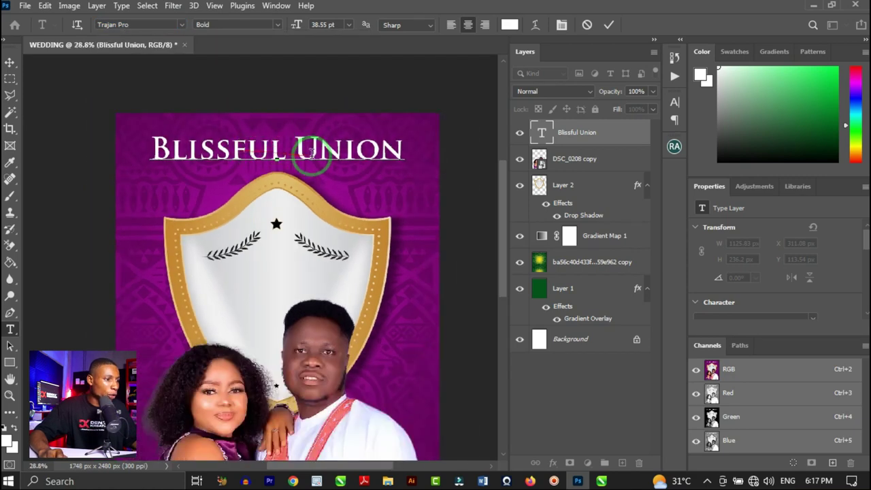
- Recolor only the word "Union" in the title with gold #dbb663 sampled from the shield's border
scroll(312, 154, "up", 2)
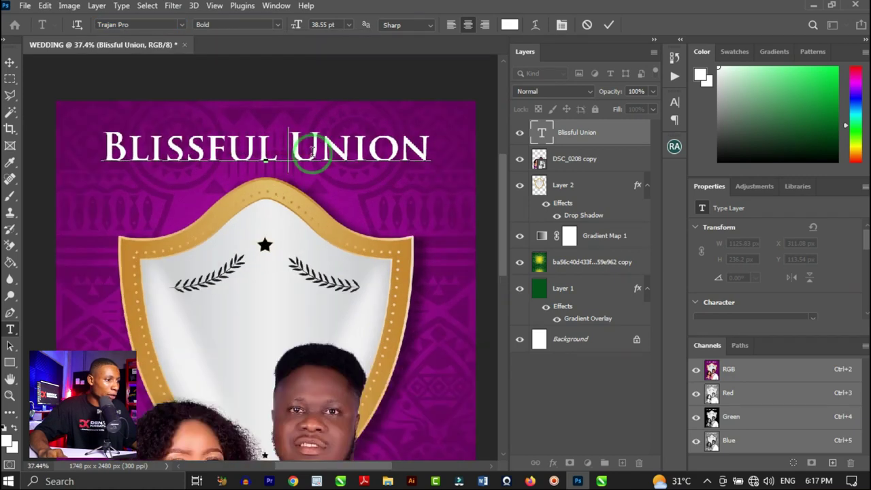
left_click_drag(292, 146, 425, 150)
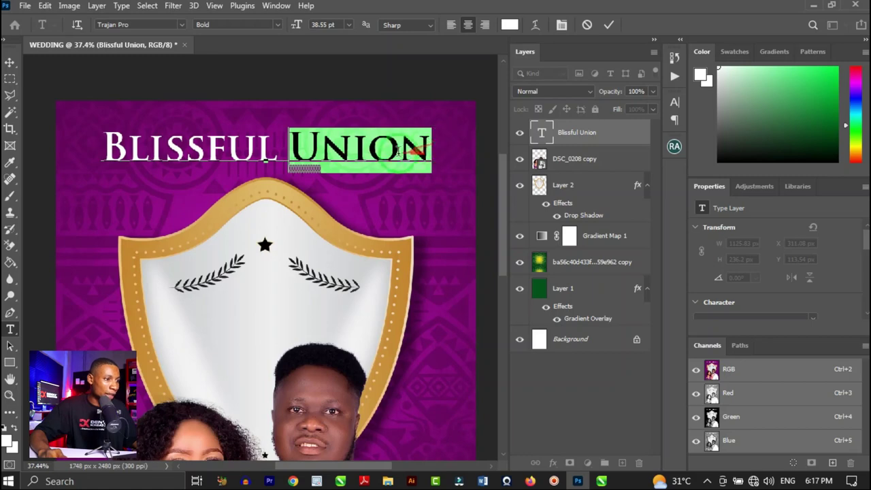
left_click(509, 26)
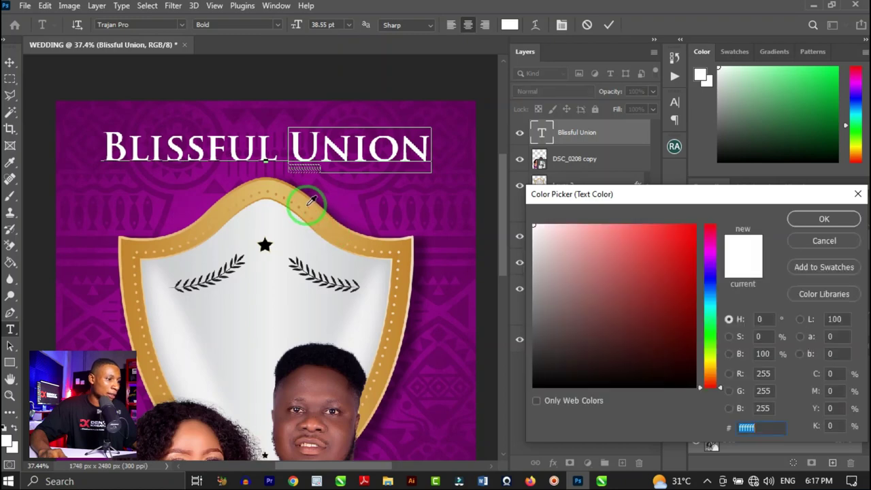
left_click(296, 189)
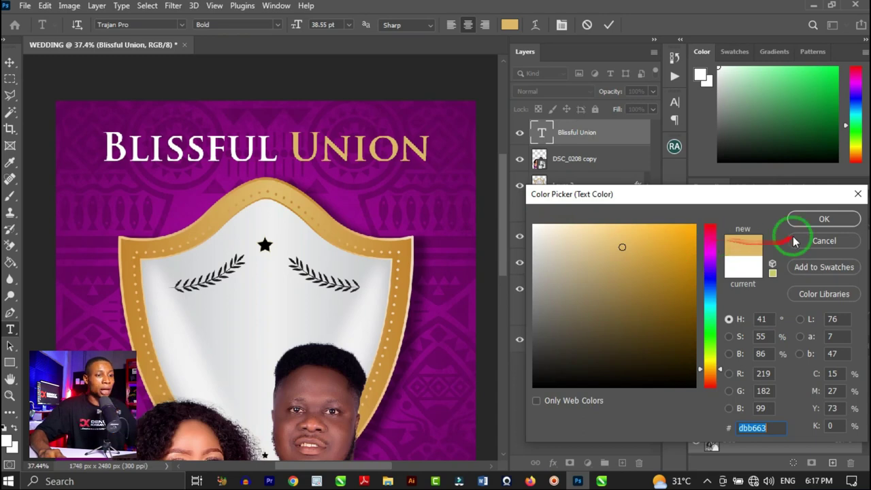
left_click(806, 217)
left_click(10, 62)
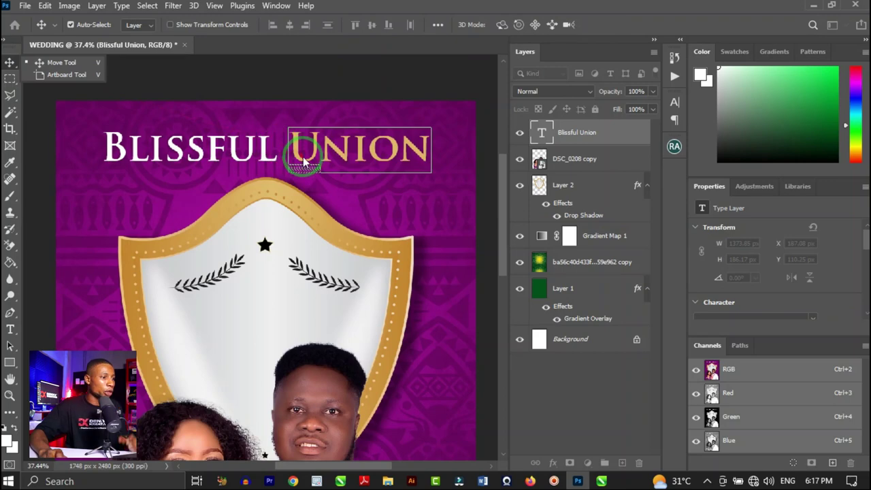
- Scale the Blissful Union title to 81.62% about its center and position it just above the shield, top edge at about Y 141 px
scroll(304, 150, "down", 3)
scroll(398, 151, "up", 2)
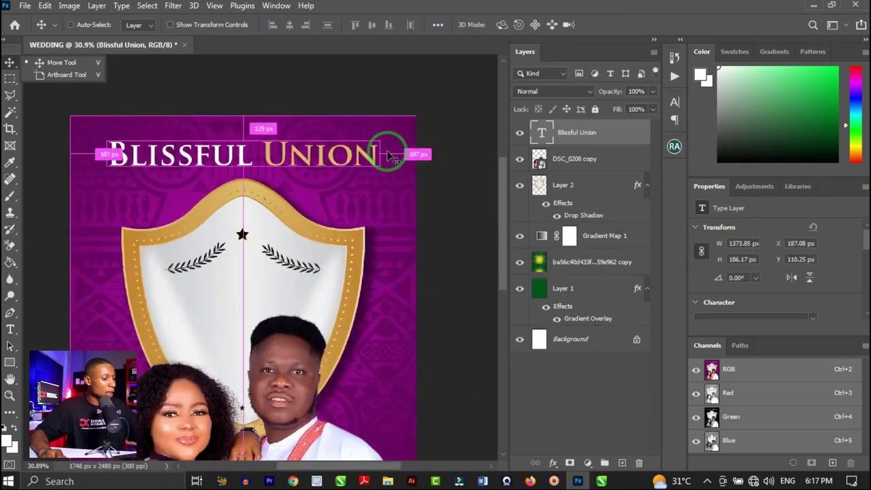
key("ctrl+t")
left_click_drag(383, 158, 357, 167)
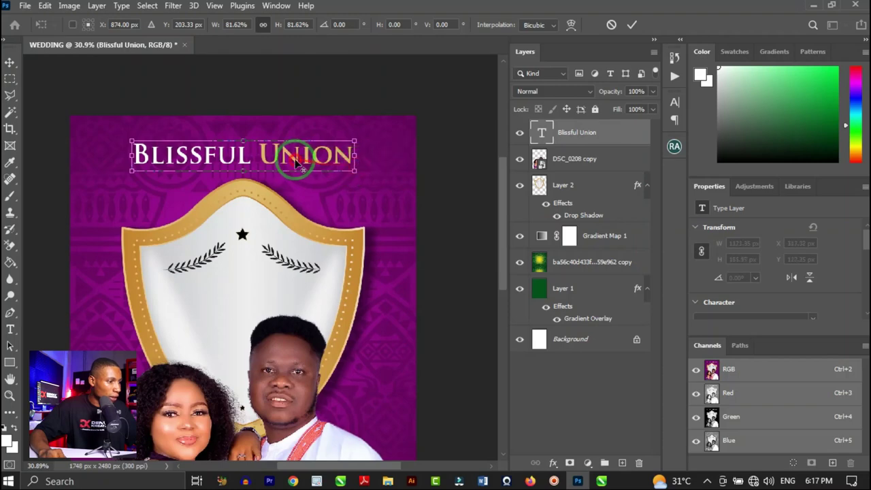
left_click_drag(292, 151, 293, 159)
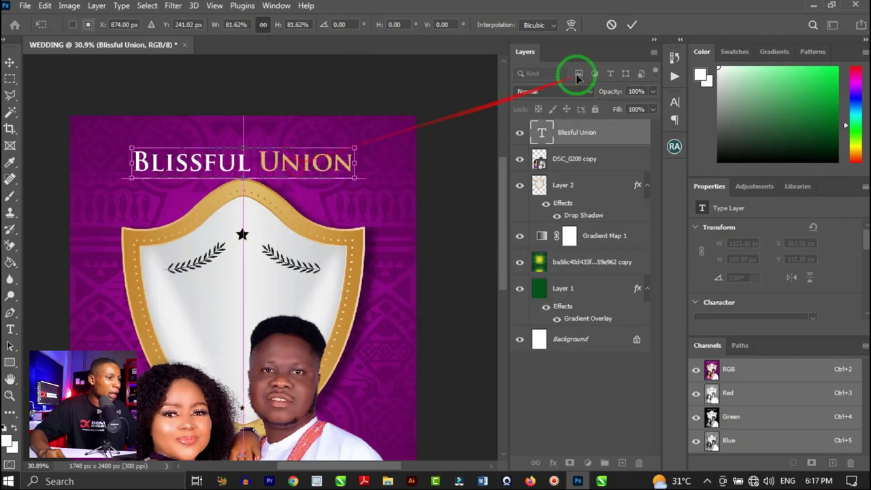
left_click(631, 25)
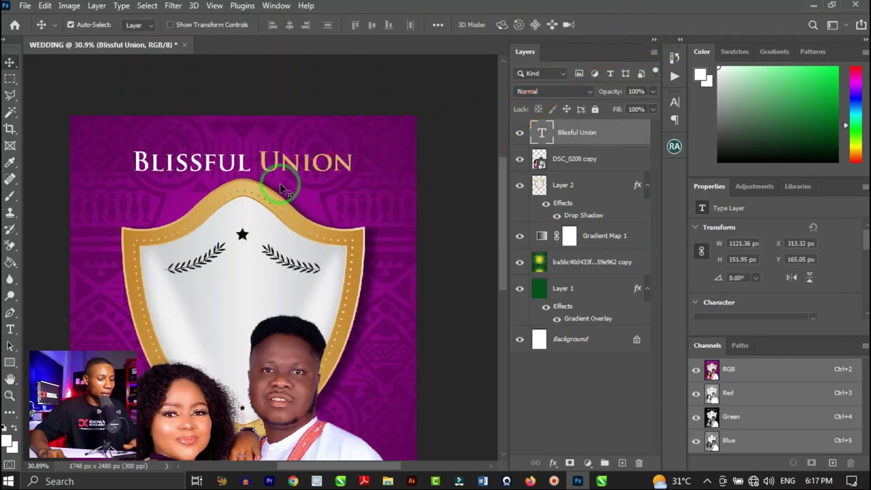
left_click_drag(283, 183, 276, 164)
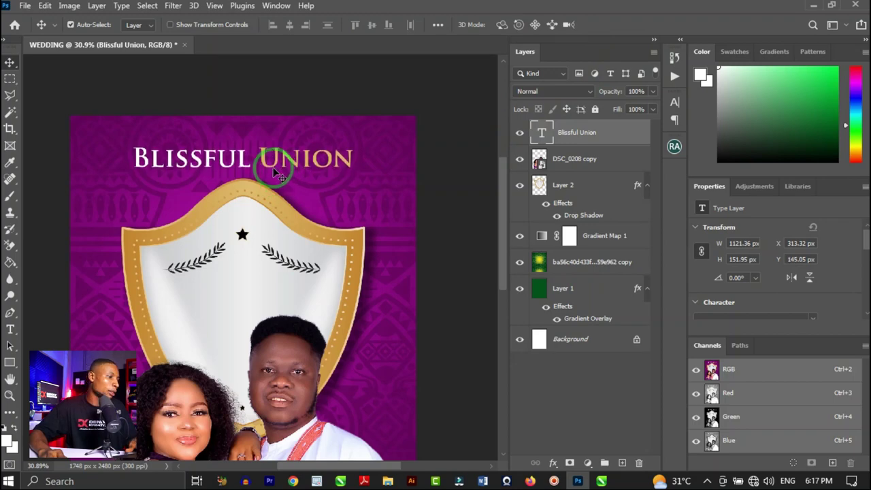
- Add the bride's first name as black 12 pt text on the shield, just below the left laurel branch
scroll(286, 167, "down", 3)
scroll(296, 167, "down", 1)
scroll(291, 166, "up", 3)
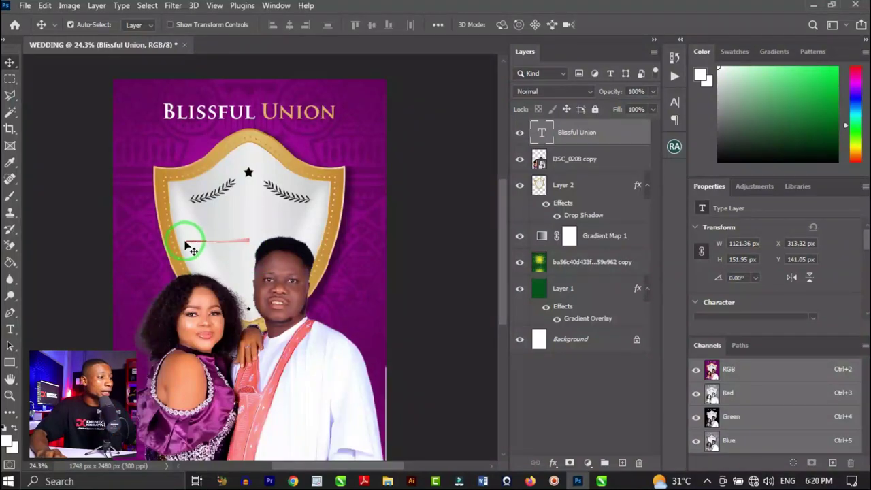
scroll(184, 240, "up", 3)
left_click(11, 330)
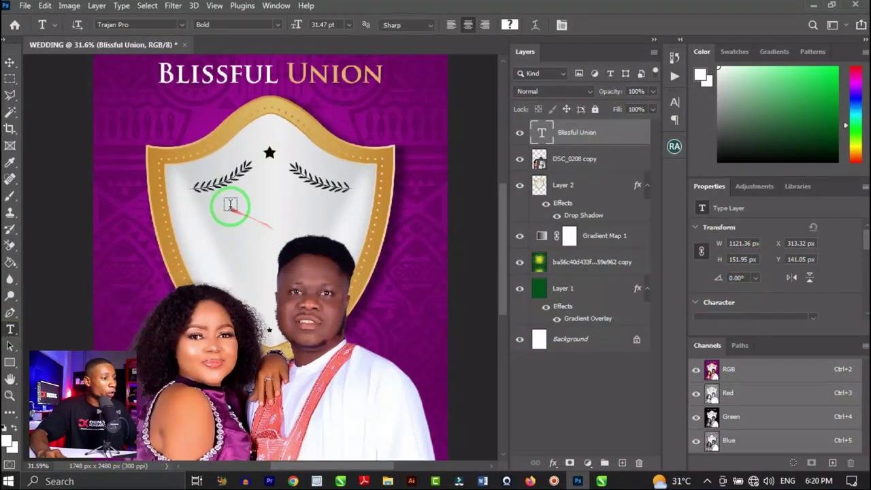
left_click(224, 205)
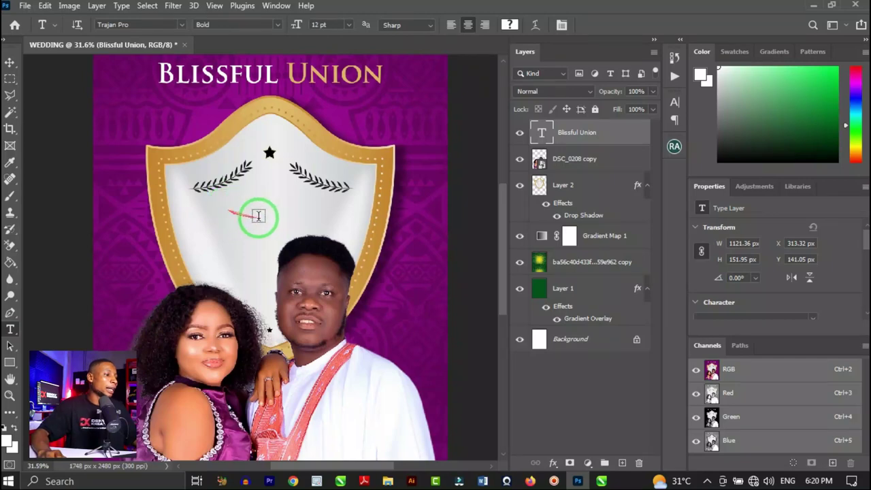
scroll(259, 220, "up", 2)
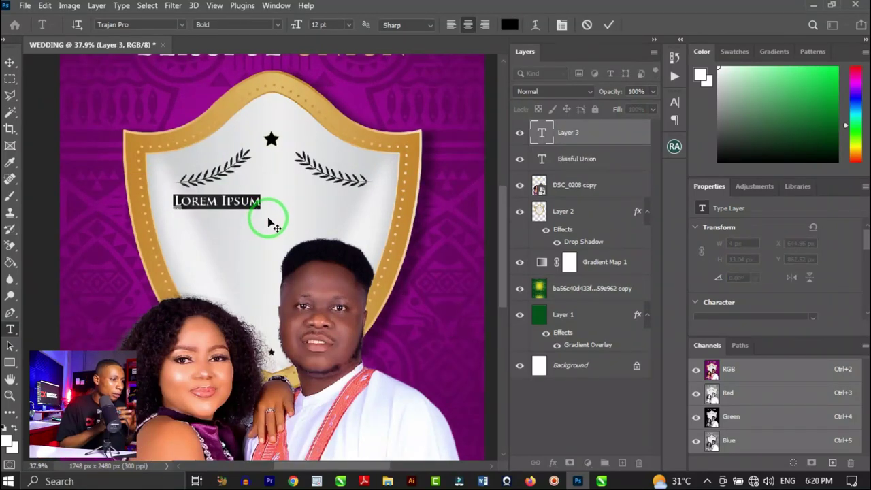
type("Rosemary")
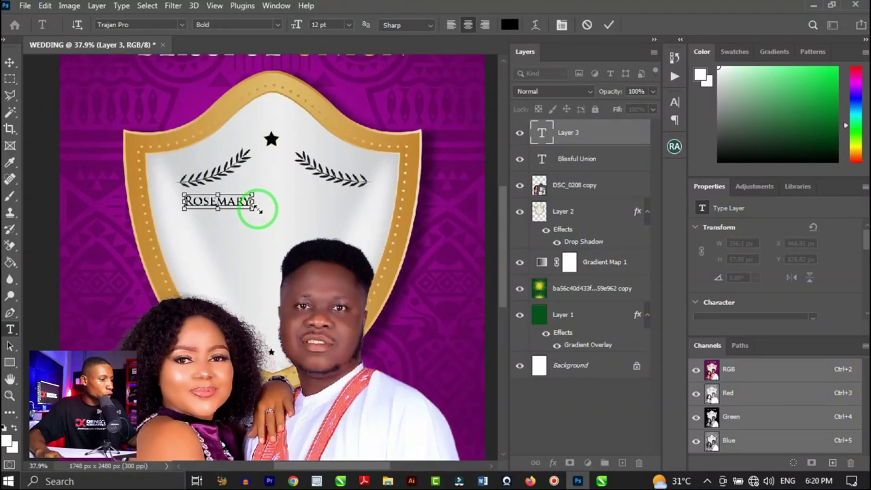
- Set the bride's name in the Back to Black Bold Demo Regular font
key("ctrl+a")
left_click(148, 24)
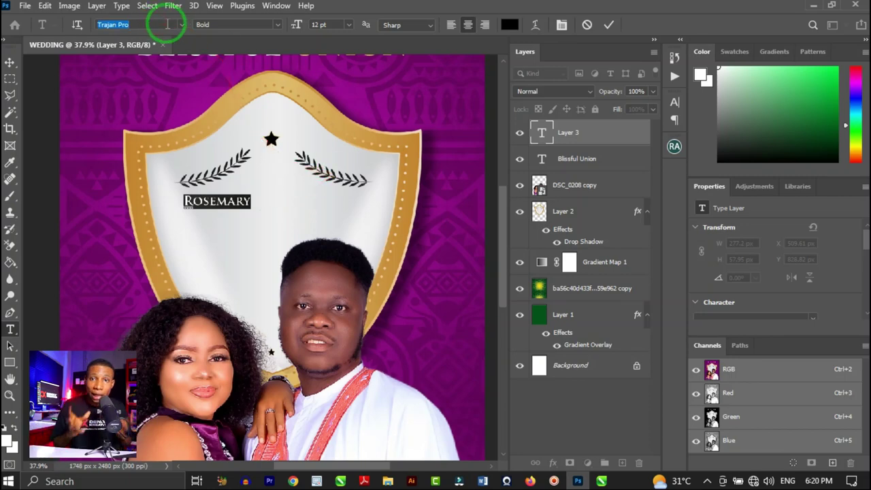
type("Back to Black Bold Demo")
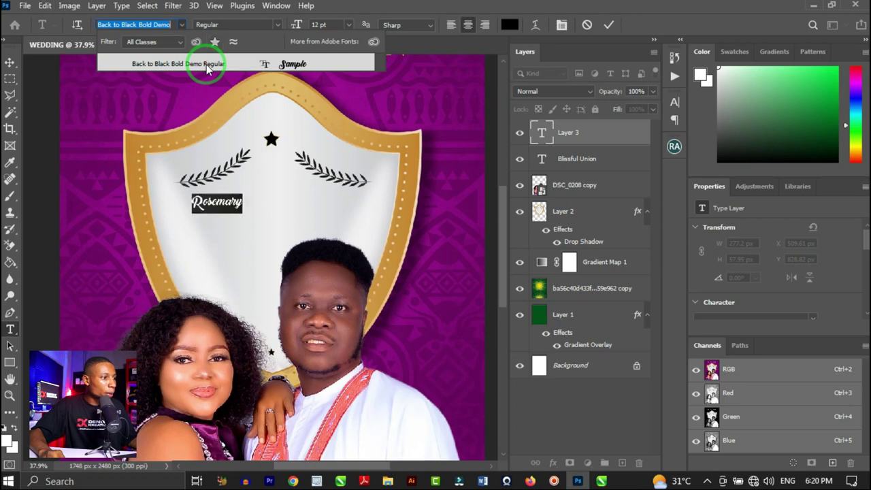
left_click(206, 64)
left_click(10, 62)
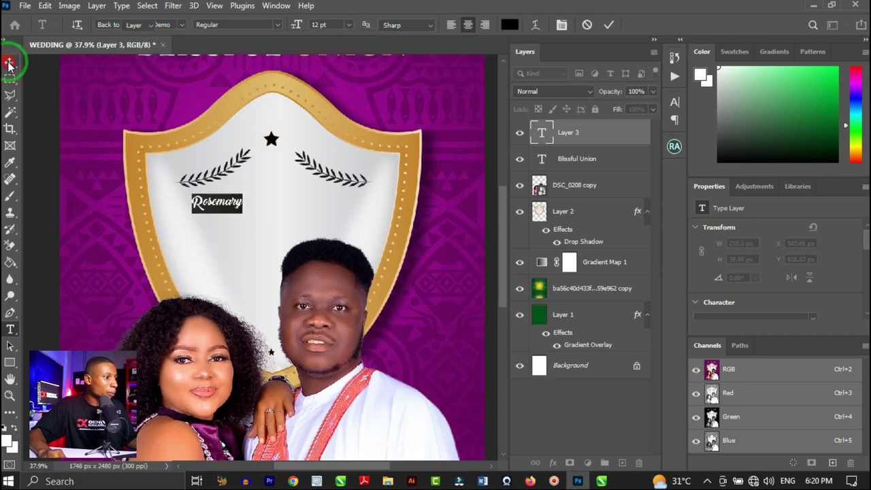
- Scale the bride's name to 319.61% and center it on the shield just below the laurel branches
key("ctrl+t")
left_click_drag(243, 203, 359, 197)
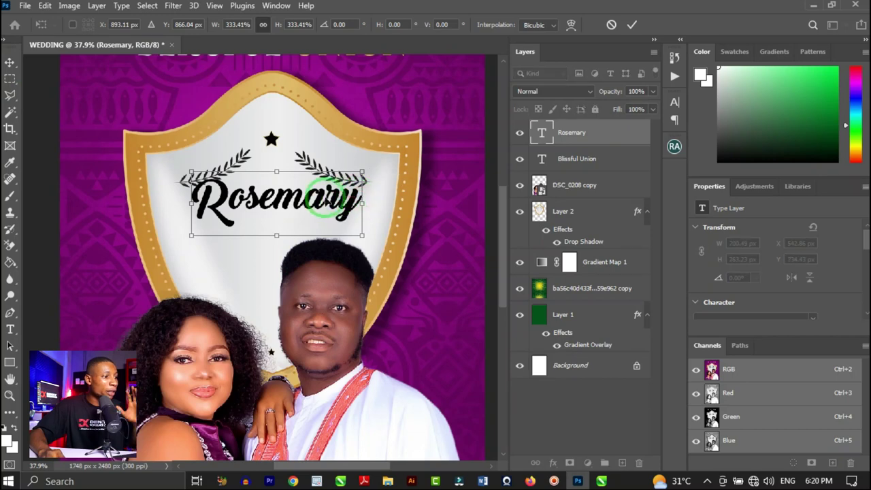
left_click_drag(294, 200, 299, 205)
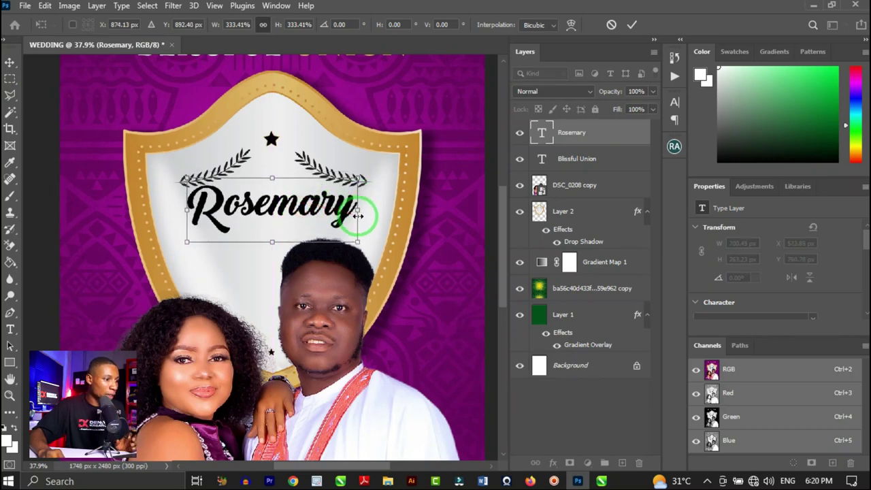
left_click_drag(359, 210, 304, 211)
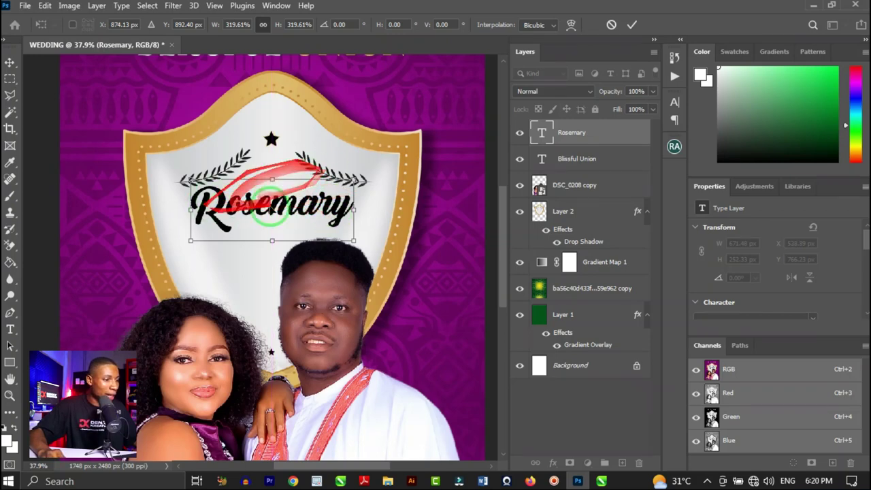
left_click(631, 25)
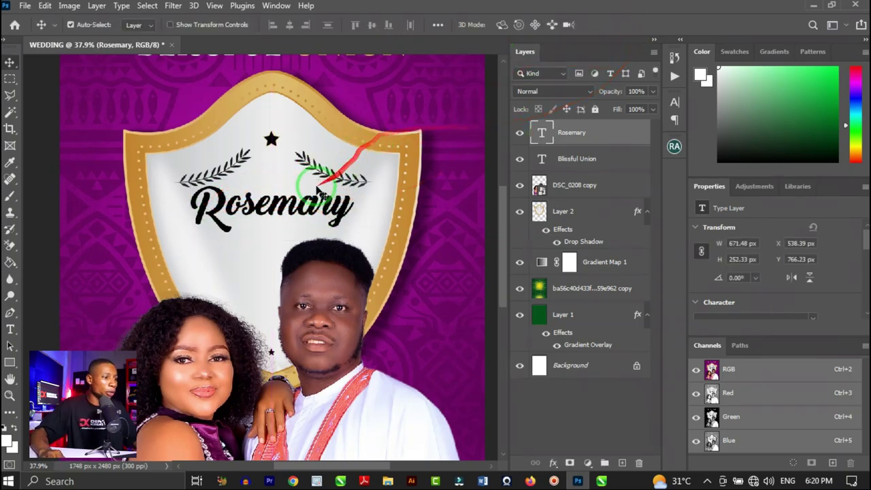
scroll(269, 275, "up", 3)
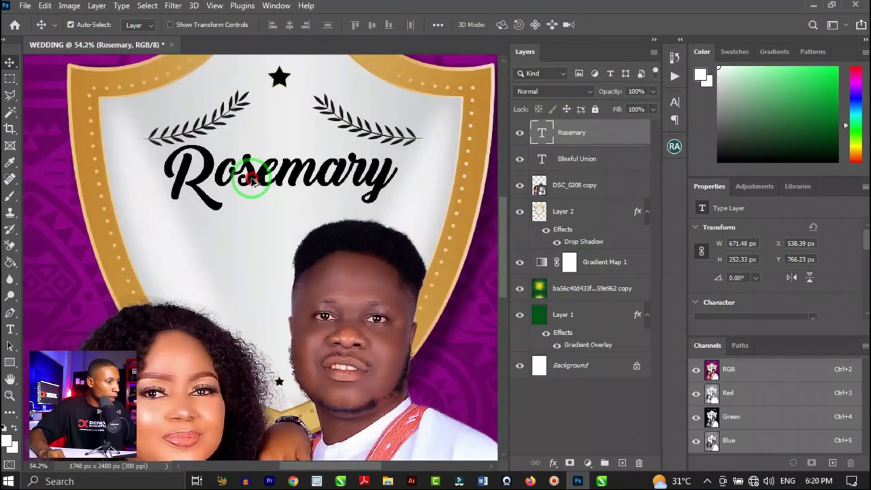
left_click_drag(251, 178, 198, 253)
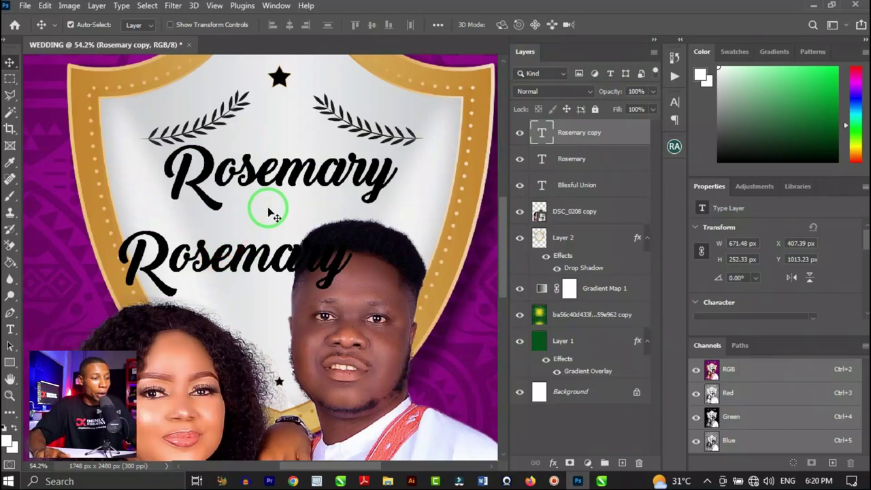
key("ctrl+z")
- Duplicate the bride's name layer and place the copy below the original, slightly further left on the shield
left_click(617, 136)
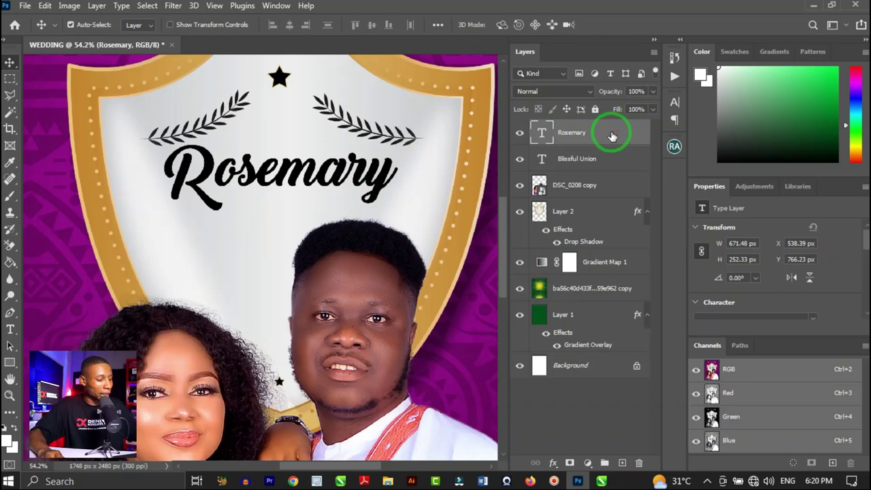
key("ctrl+j")
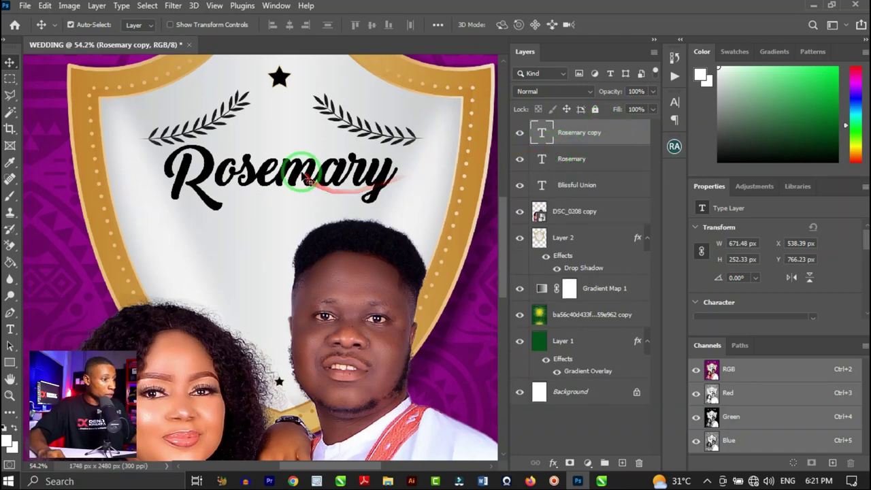
left_click_drag(294, 191, 238, 240)
- Replace the copied text with the groom's first name and move it up closer to the bride's name
double_click(238, 239)
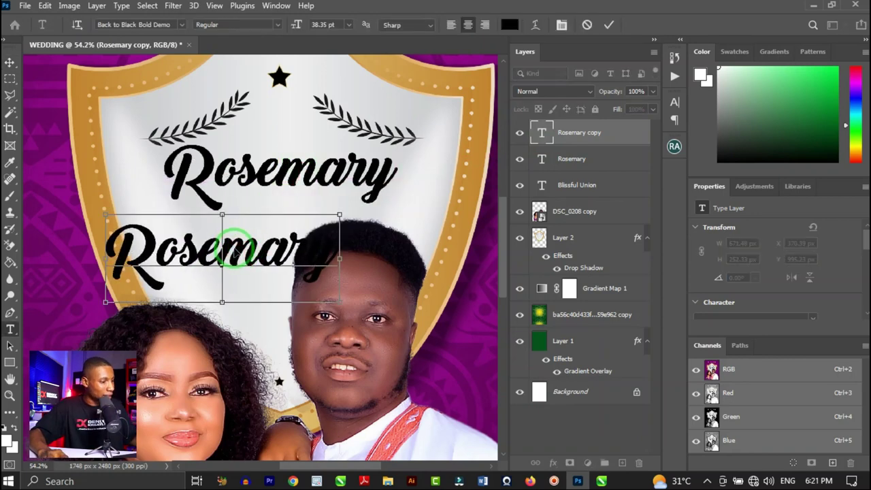
key("ctrl+a")
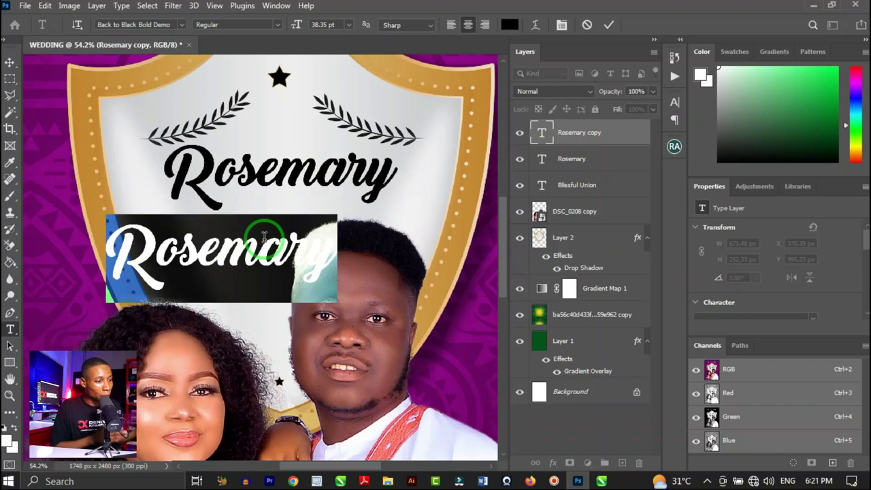
type("Dacid")
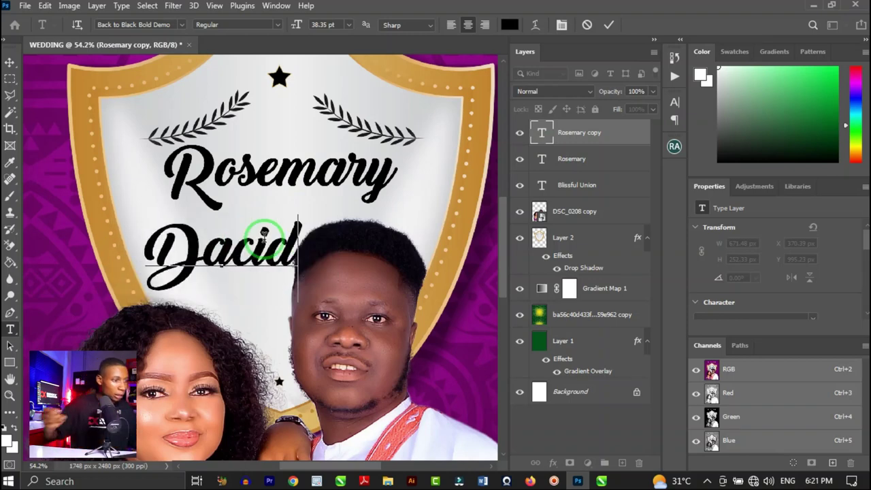
left_click_drag(269, 216, 346, 73)
left_click_drag(311, 238, 249, 243)
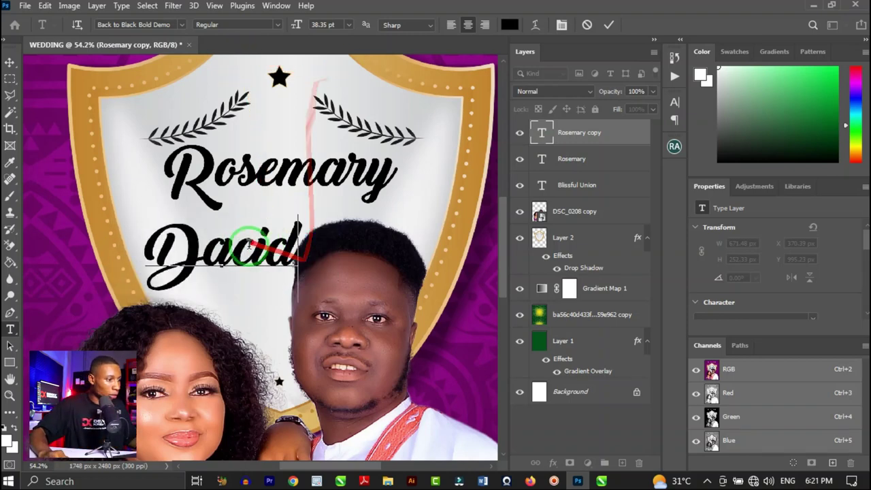
key("BackSpace")
type("v")
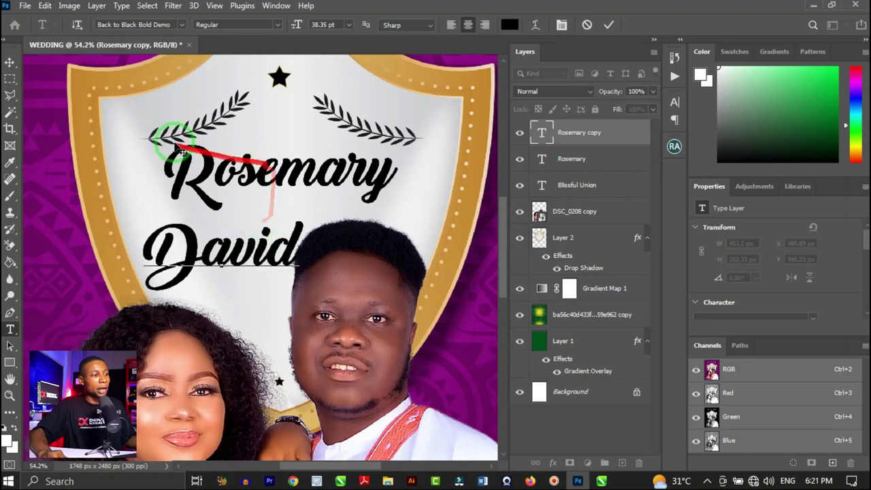
left_click(8, 62)
left_click_drag(207, 257, 200, 229)
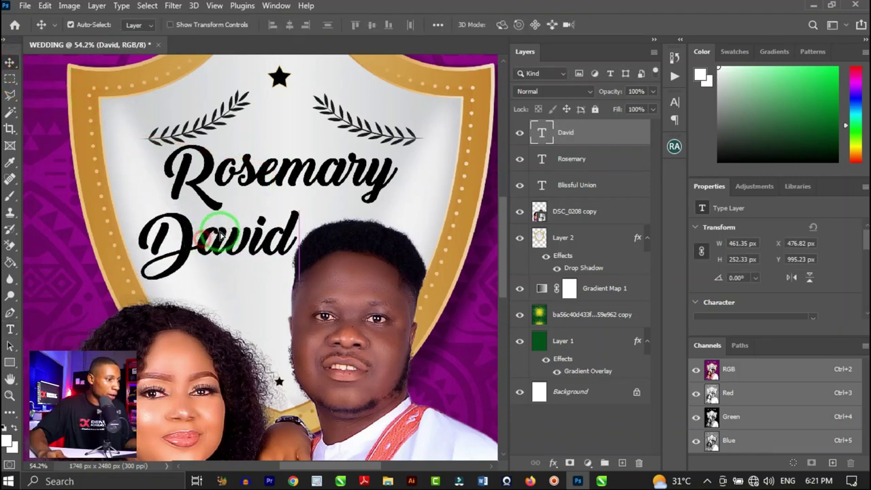
- Duplicate the groom's name up between the two names and replace the copy's text with "&"
scroll(259, 228, "up", 1)
left_click_drag(259, 232, 288, 196)
scroll(250, 261, "up", 1)
scroll(251, 261, "up", 1)
key("t")
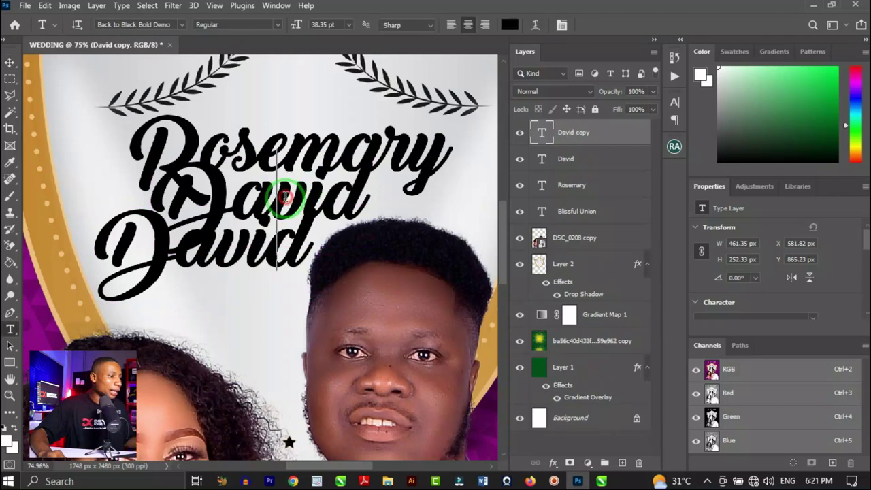
left_click(286, 201)
double_click(288, 193)
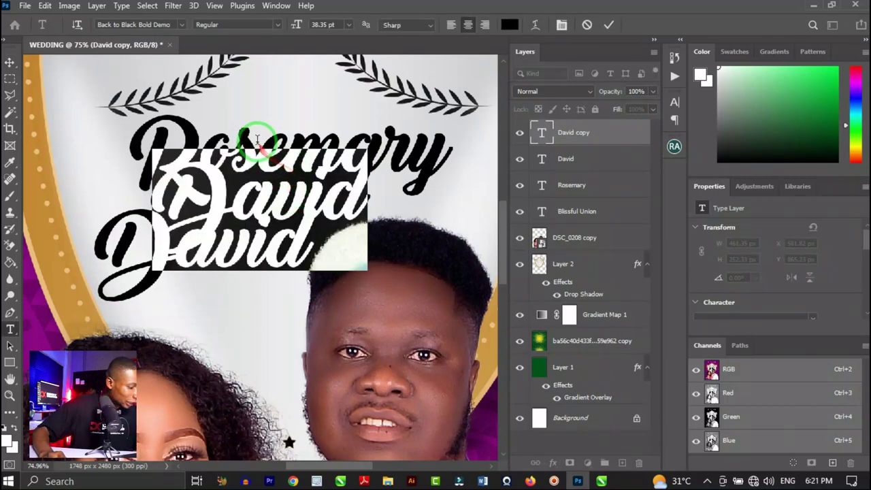
type("&")
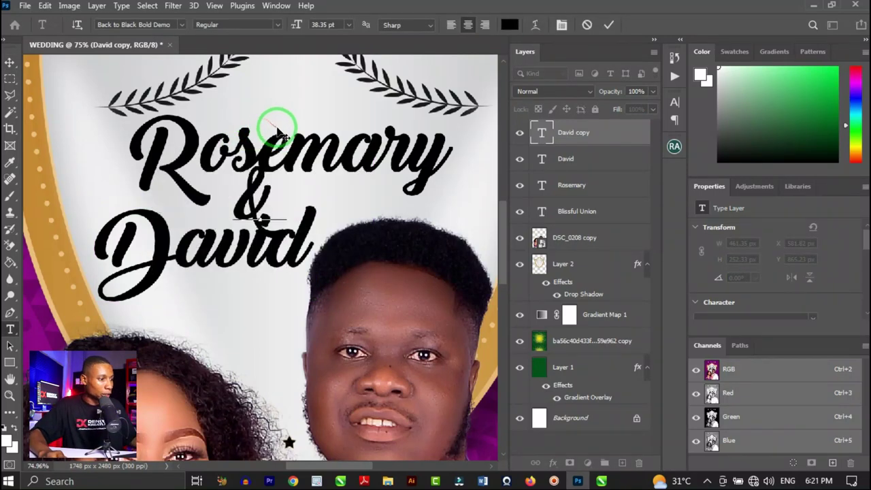
- Recolor the ampersand with gold #c3882f sampled from the shield's border
scroll(282, 146, "down", 3)
double_click(285, 172)
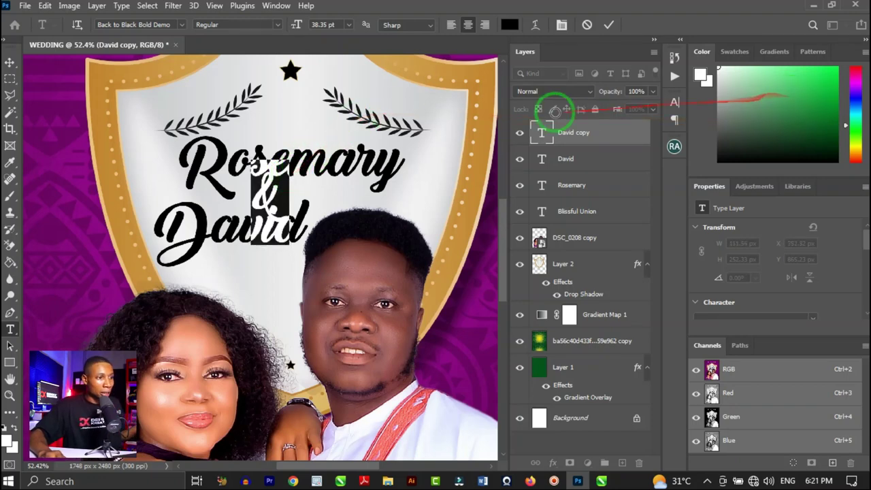
left_click(510, 25)
left_click(479, 140)
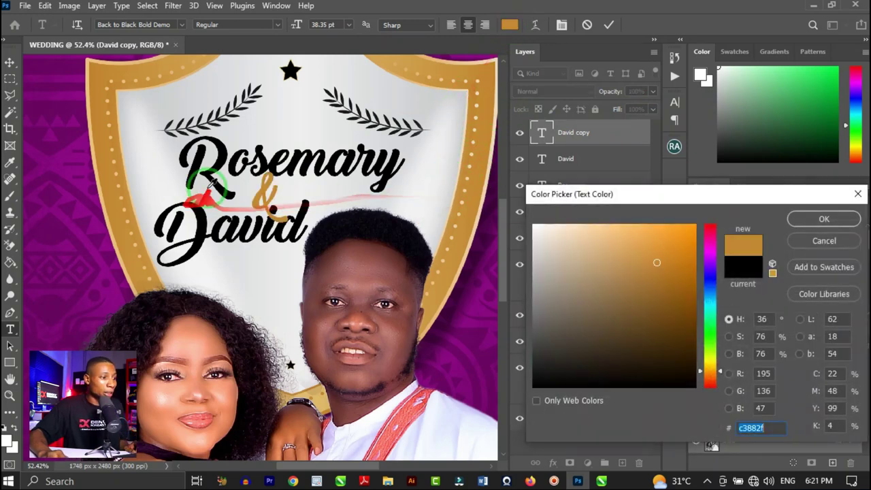
left_click(821, 225)
- Scale the ampersand to 60.54% and position it in the gap between the bride's and groom's names
left_click(10, 62)
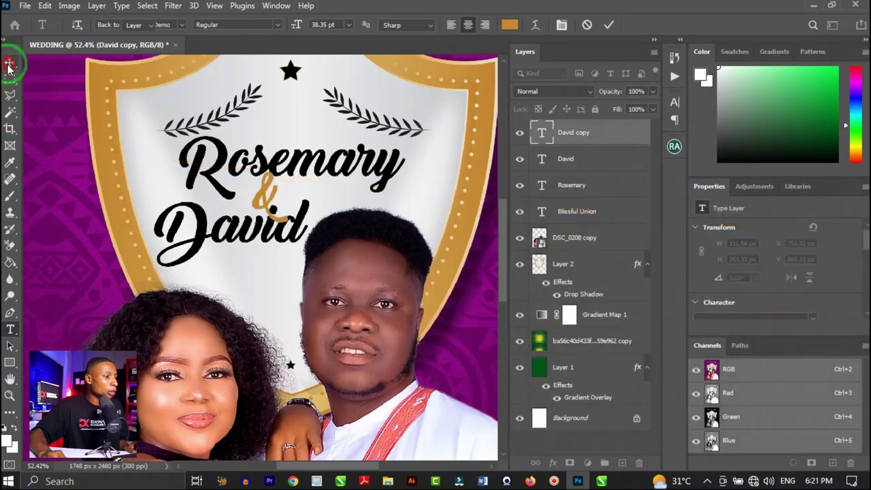
left_click(292, 211)
scroll(285, 197, "up", 3)
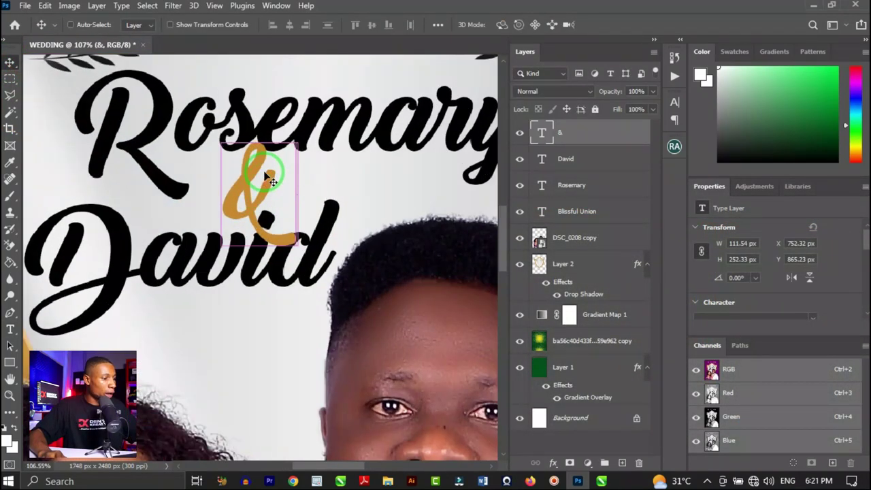
key("ctrl+t")
mouse_move(300, 135)
left_mouse_down()
mouse_move(302, 111)
mouse_move(292, 140)
left_mouse_up()
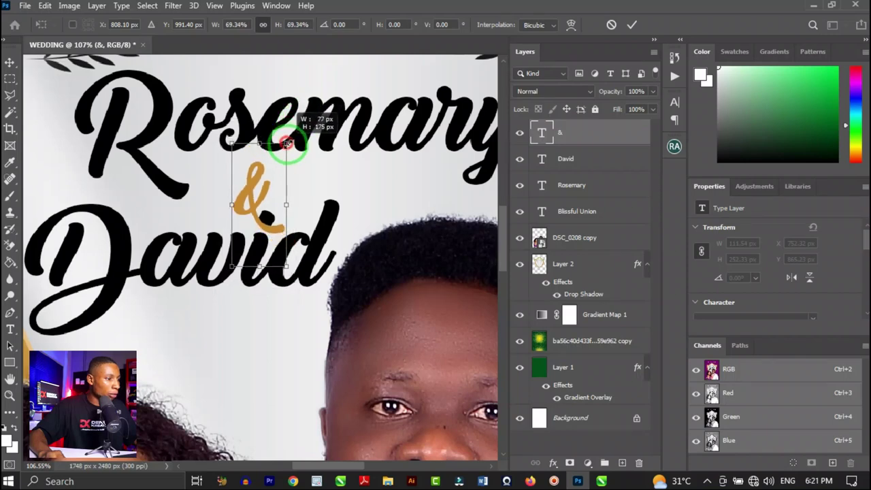
left_click_drag(238, 207, 257, 171)
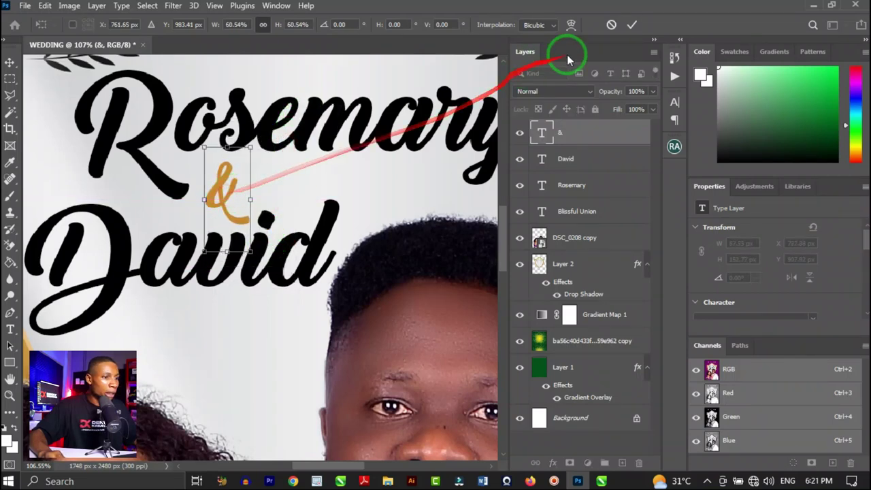
left_click(632, 26)
- Add the wedding date "15 : 04 2023" as 12 pt text below the groom's name, over the bride's hair
scroll(291, 214, "down", 5)
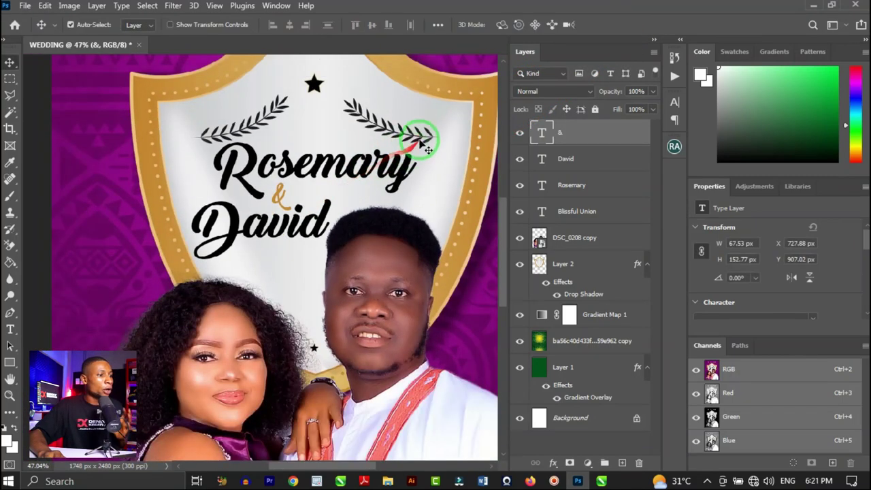
scroll(412, 139, "down", 4)
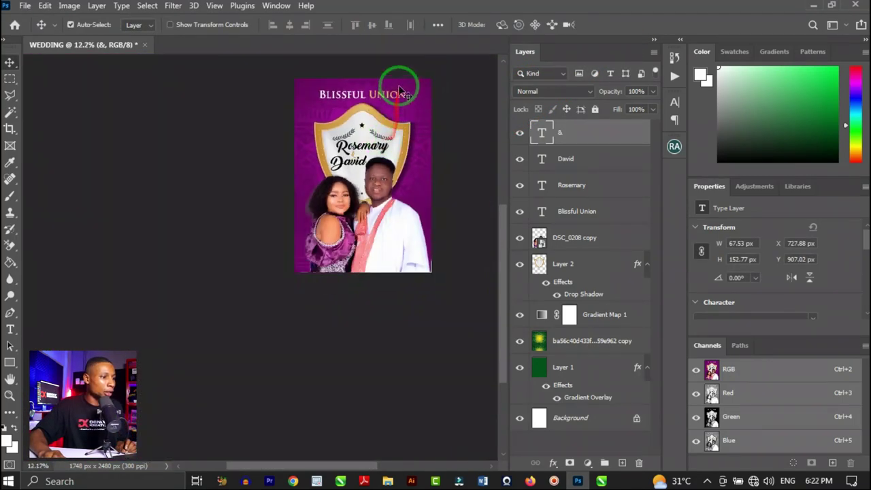
scroll(400, 85, "up", 1)
scroll(400, 88, "up", 3)
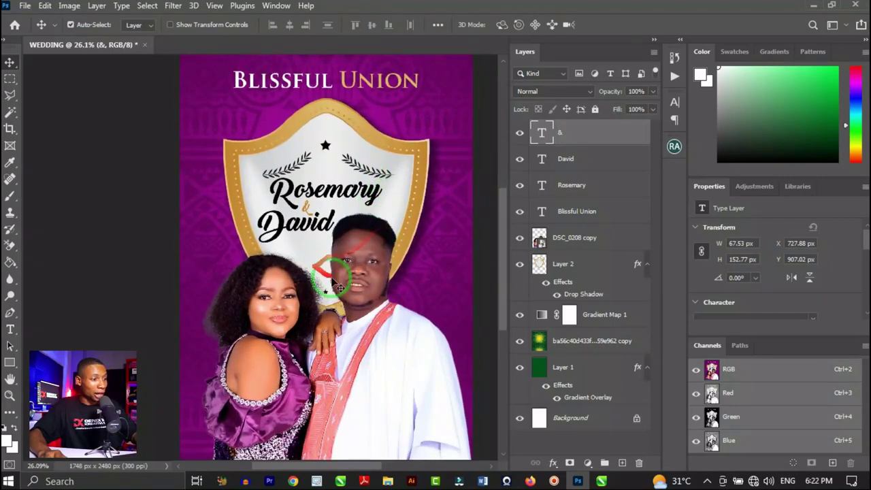
scroll(332, 230, "up", 2)
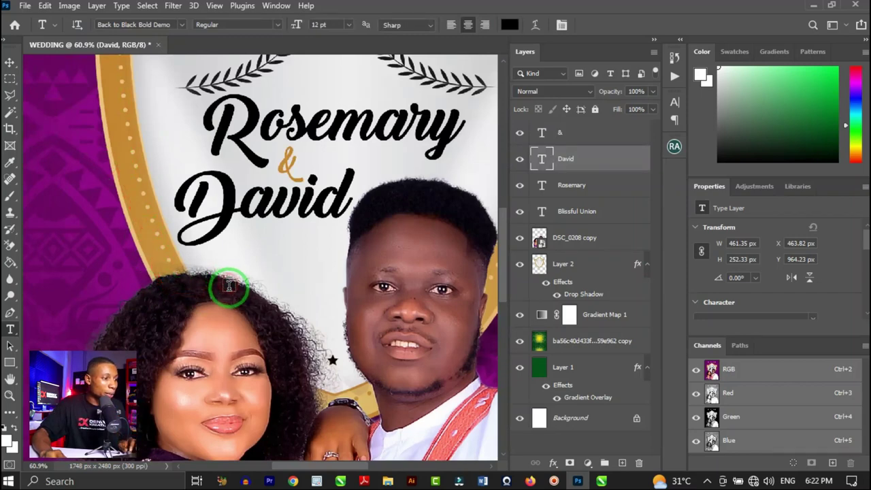
left_click(229, 286)
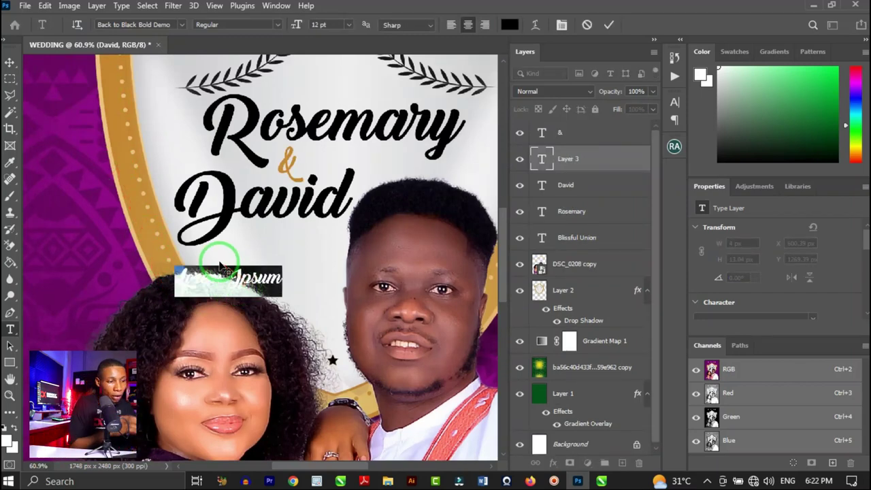
type("15-04-2023")
- Set the whole wedding date text in the Poppins Medium font
key("ctrl+a")
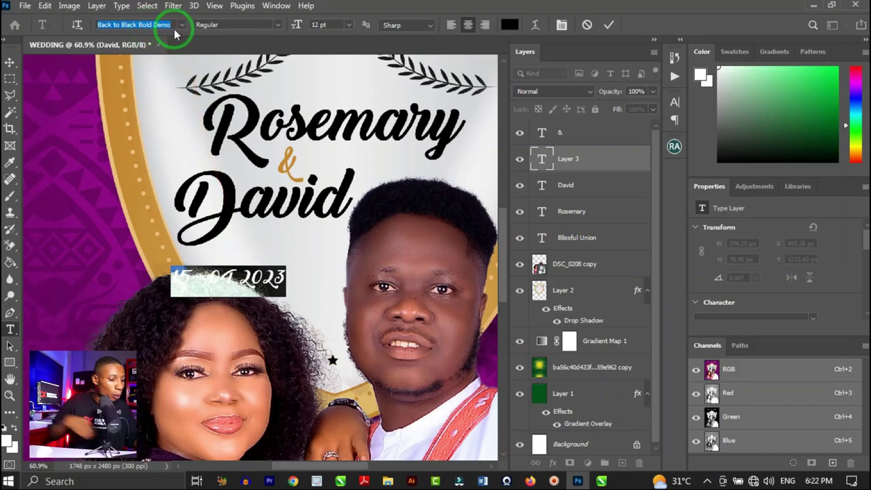
type("Poppins")
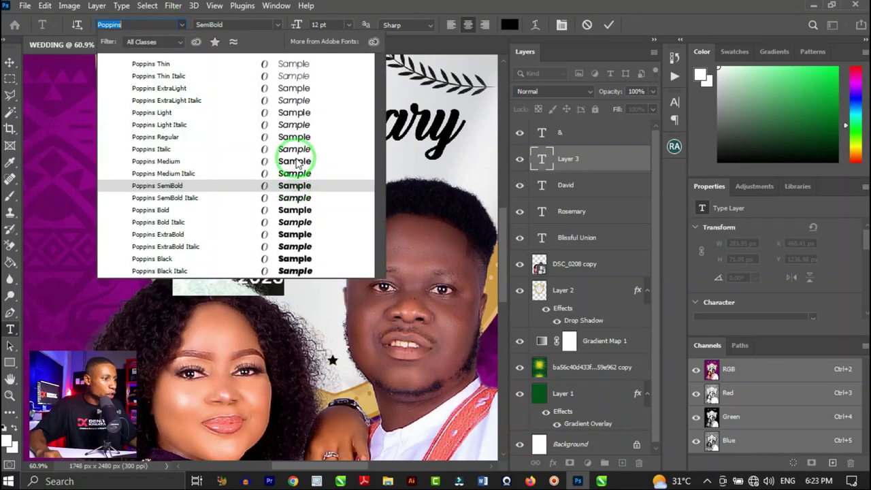
left_click(305, 167)
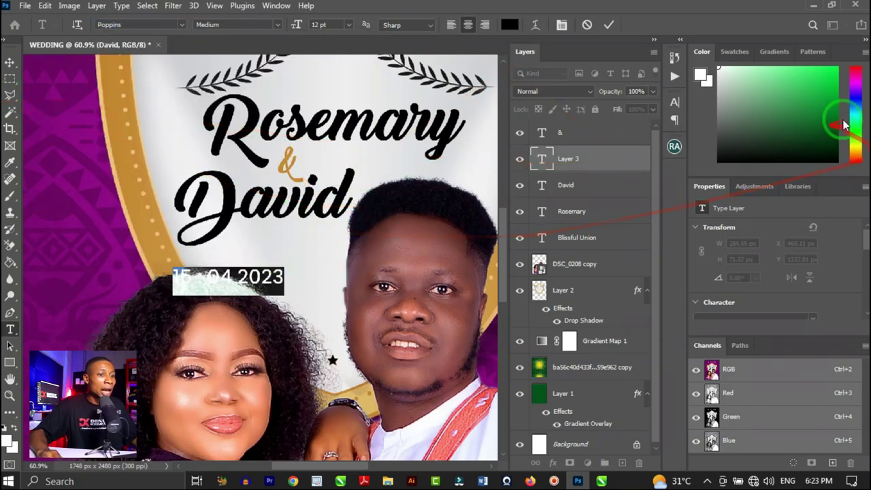
- Color the wedding date text magenta #b90085
left_click(857, 78)
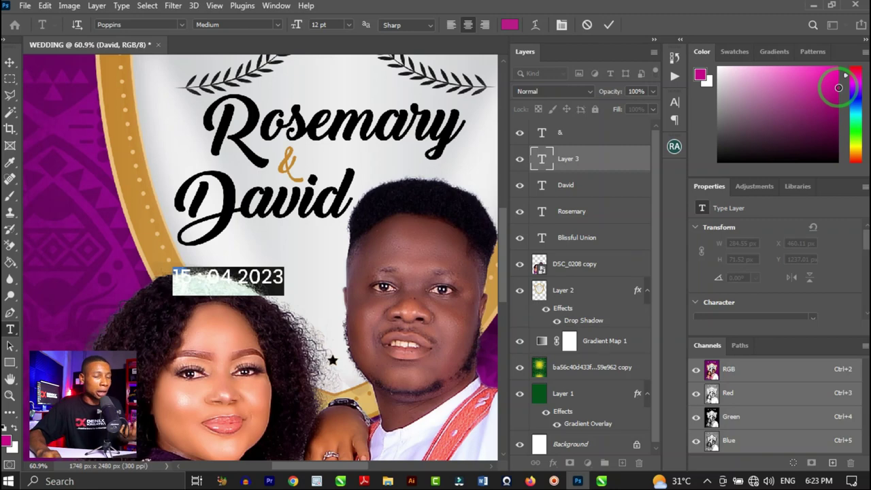
left_click_drag(832, 85, 835, 84)
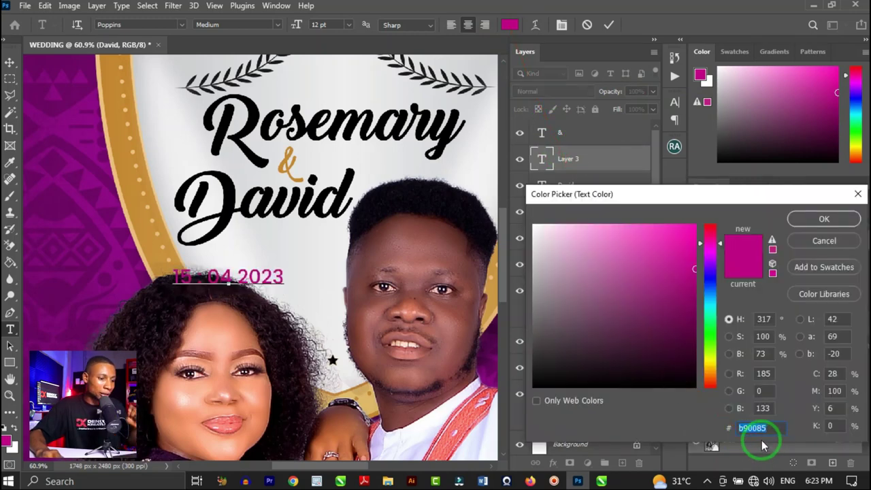
left_click(821, 227)
- Move the wedding date up onto the shield, just beneath the groom's name, at about X 593, Y 1141 px
left_click(10, 62)
left_click(257, 287)
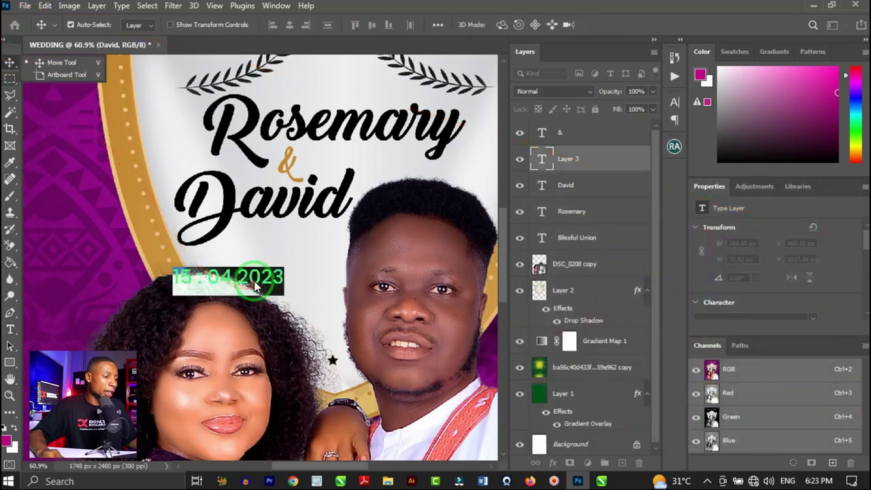
left_click_drag(250, 279, 294, 248)
scroll(340, 253, "down", 5)
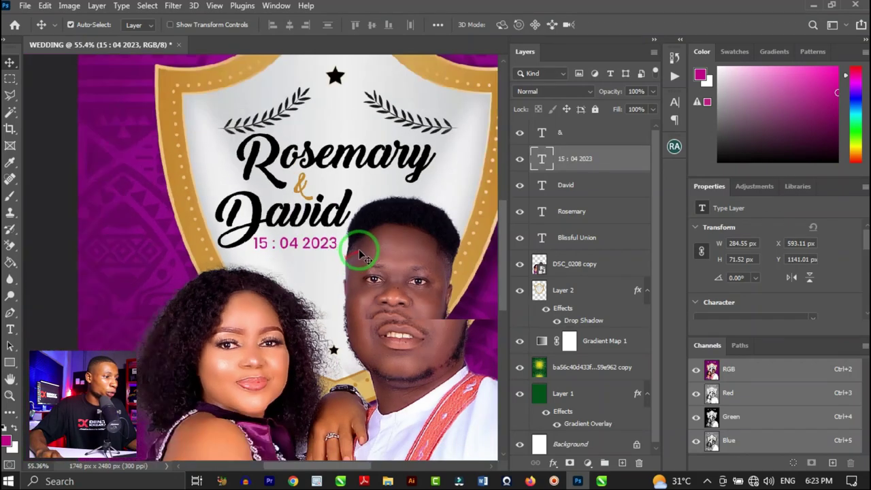
- Add a new empty layer above the "&" text and set its blend mode to Linear Dodge (Add)
scroll(376, 175, "up", 3)
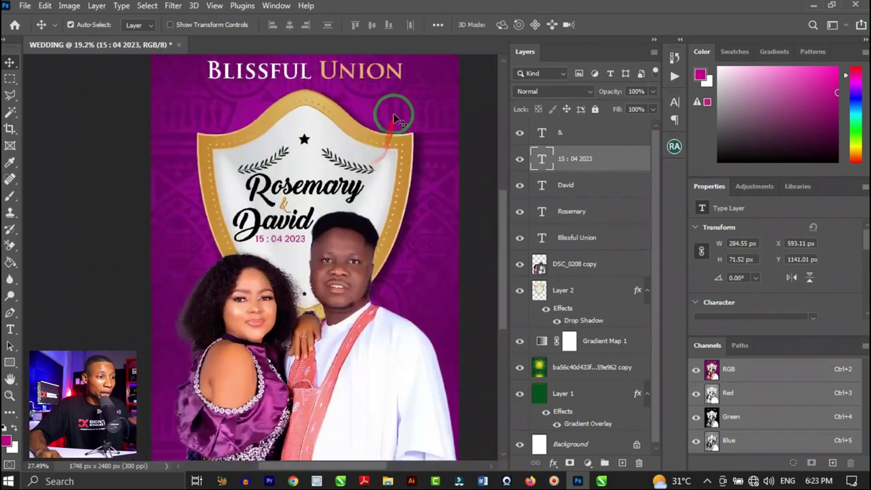
scroll(341, 230, "down", 1)
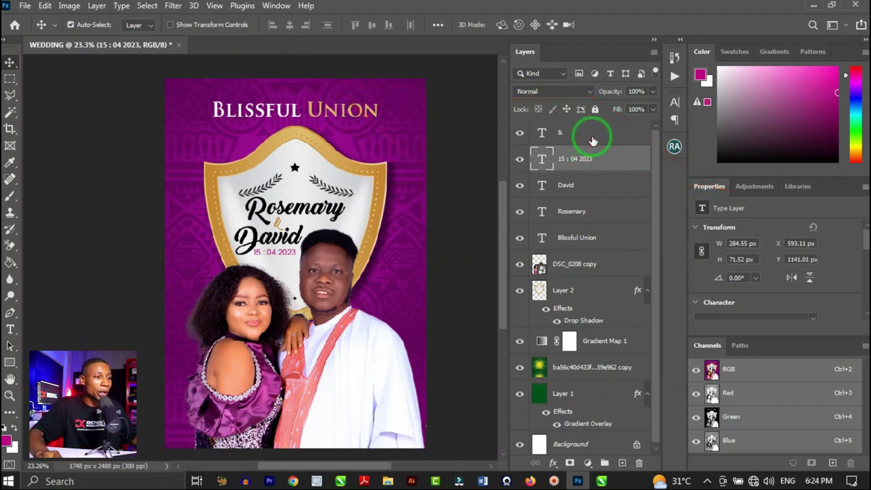
left_click(564, 130)
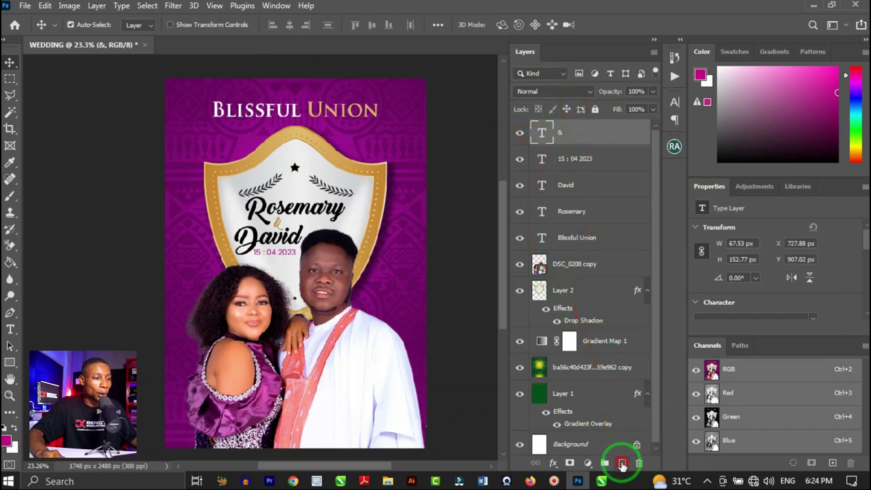
left_click(622, 463)
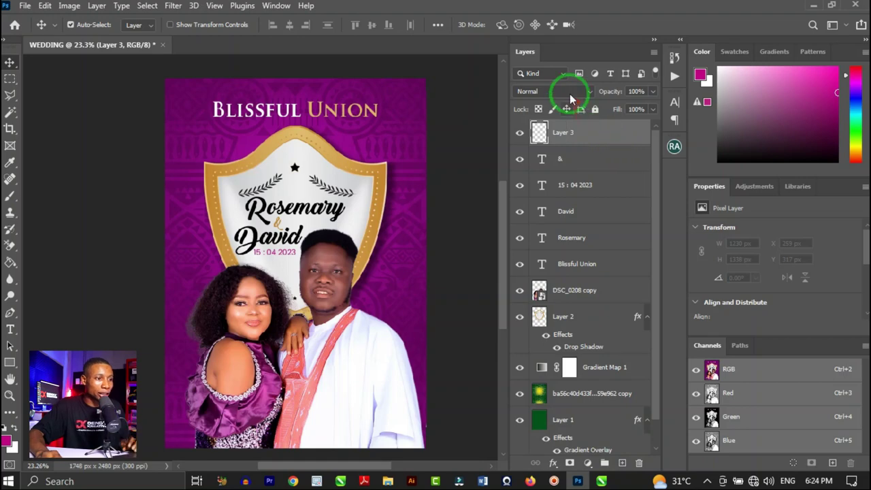
mouse_move(571, 97)
left_mouse_down()
mouse_move(569, 216)
mouse_move(524, 224)
mouse_move(561, 219)
left_mouse_up()
- Set up the Brush tool with a soft round 1300 px tip at 0% hardness
left_click(10, 196)
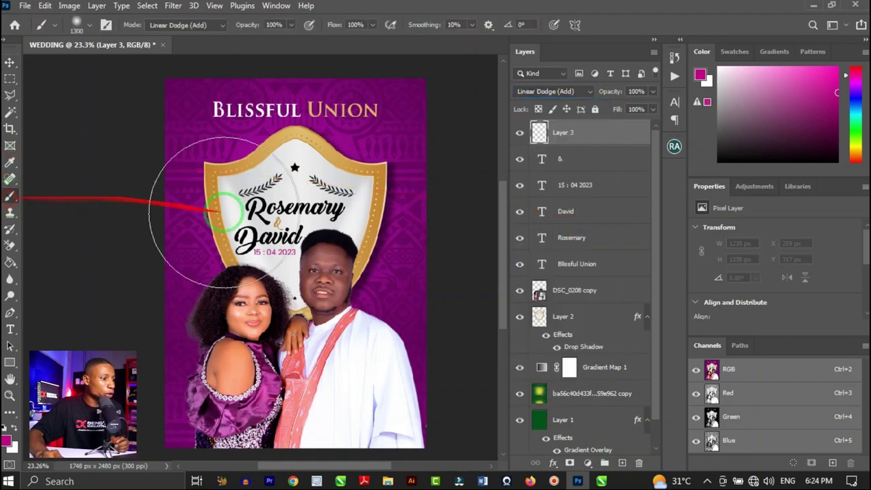
left_click(402, 204)
mouse_move(402, 204)
left_mouse_down()
mouse_move(205, 252)
mouse_move(291, 204)
mouse_move(291, 156)
mouse_move(194, 146)
left_mouse_up()
left_click(89, 25)
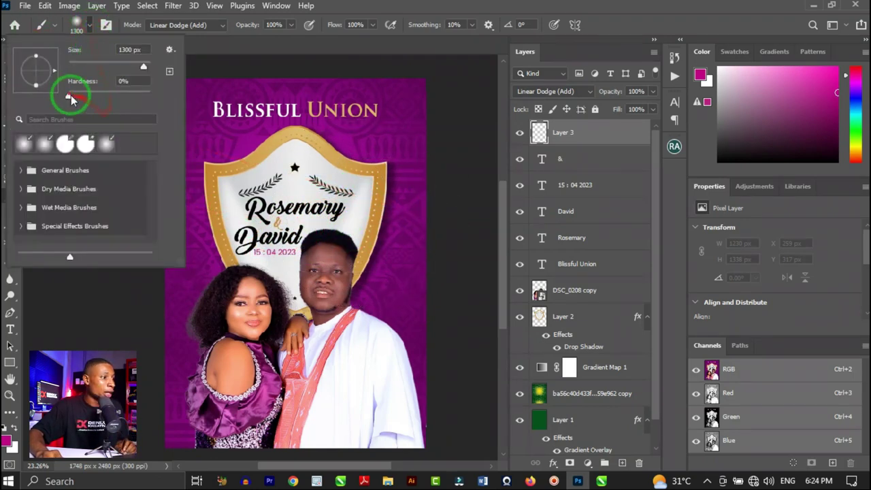
mouse_move(102, 101)
left_mouse_down()
mouse_move(119, 109)
mouse_move(41, 95)
left_mouse_up()
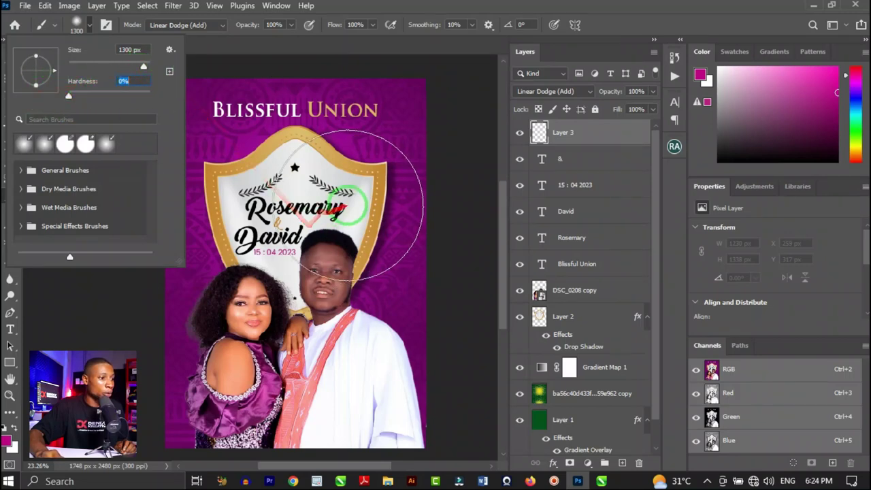
- Undo the magenta test stroke over the shield and set the foreground color to dark orange
left_click_drag(322, 218, 361, 196)
key("ctrl+z")
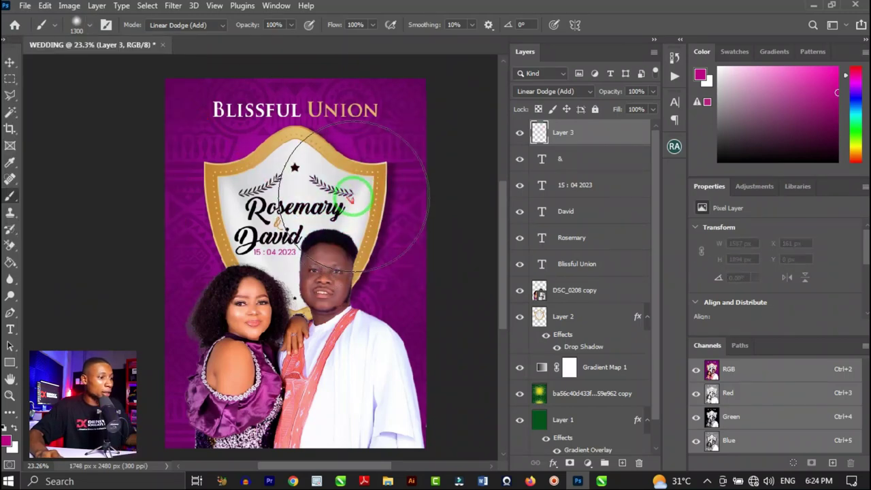
left_click(856, 156)
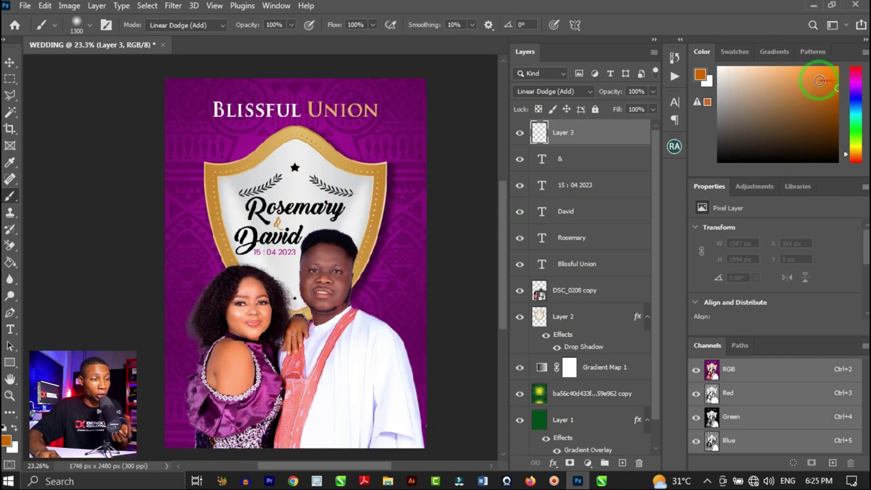
left_click_drag(820, 81, 837, 89)
- Try painting a 1300 px orange glow over the groom's face and the shield edge beside him, and undo it
left_click_drag(356, 306, 363, 282)
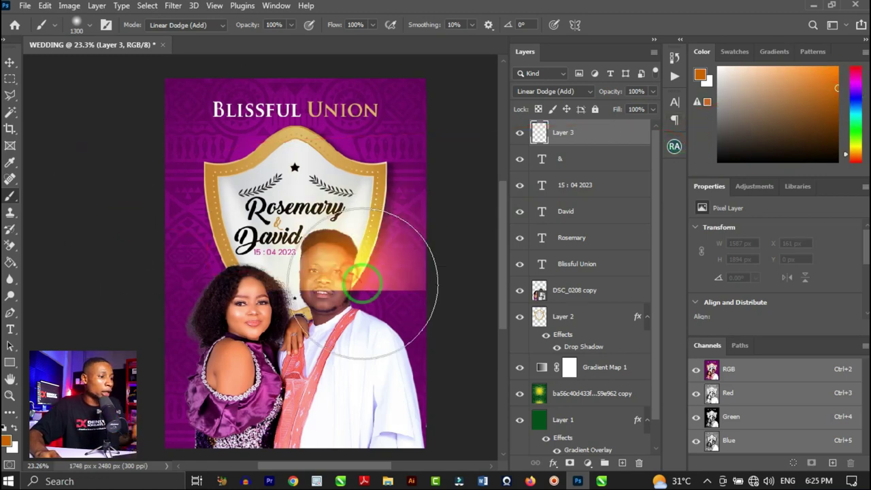
scroll(362, 283, "up", 3)
scroll(366, 266, "down", 1)
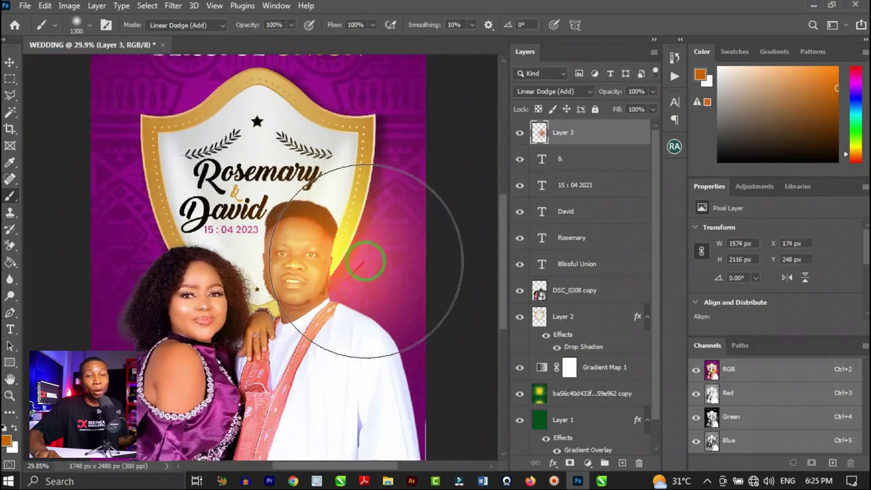
key("ctrl+z")
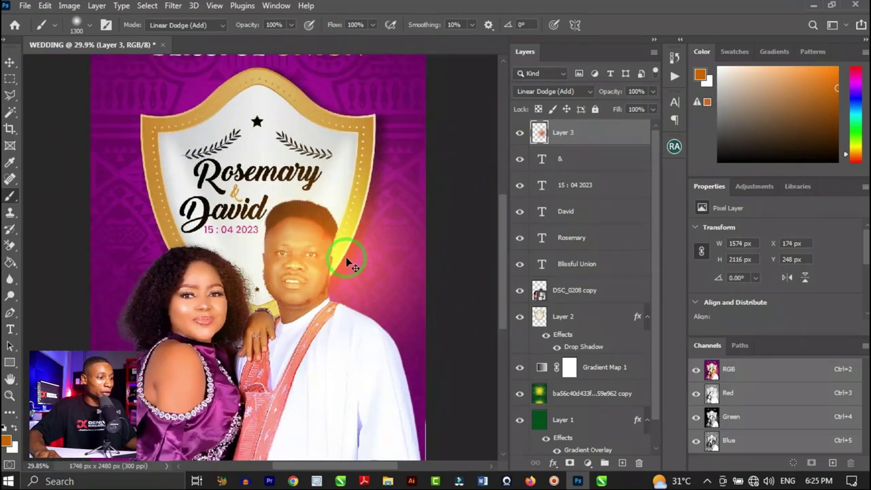
- Reduce the brush size and paint an orange glow about 451 × 482 px between the bride's and groom's heads
key("bracketleft")
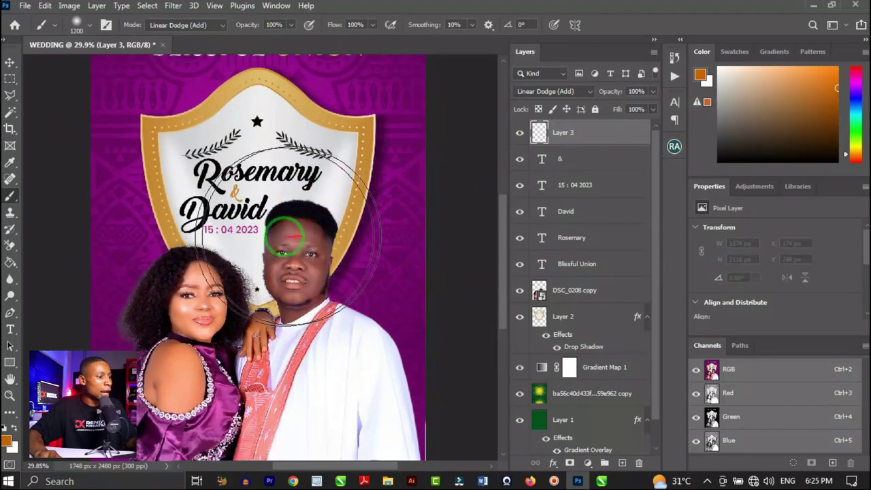
key("bracketleft")
key("bracketleft")
key("bracketleft")
key("bracketleft")
key("bracketleft")
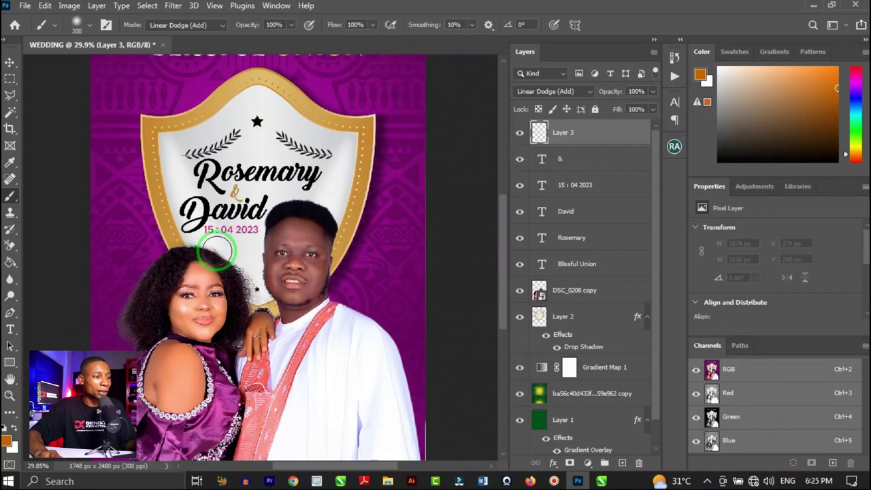
scroll(246, 252, "up", 5)
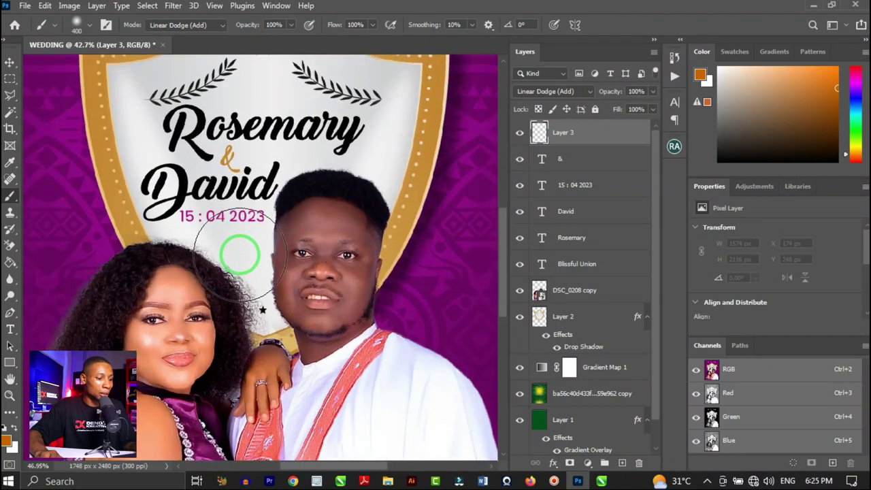
mouse_move(240, 258)
left_mouse_down()
mouse_move(243, 279)
mouse_move(273, 302)
left_mouse_up()
- Enlarge the brush to 500 px and paint an orange glow on the shield edge beside the groom's head
scroll(265, 272, "down", 3)
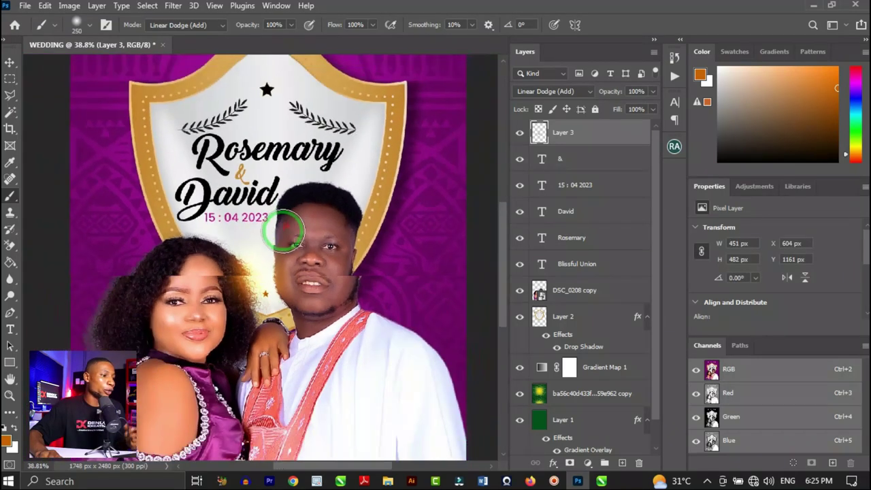
scroll(350, 253, "down", 2)
scroll(360, 204, "up", 1)
key("bracketright")
key("bracketright")
key("bracketright")
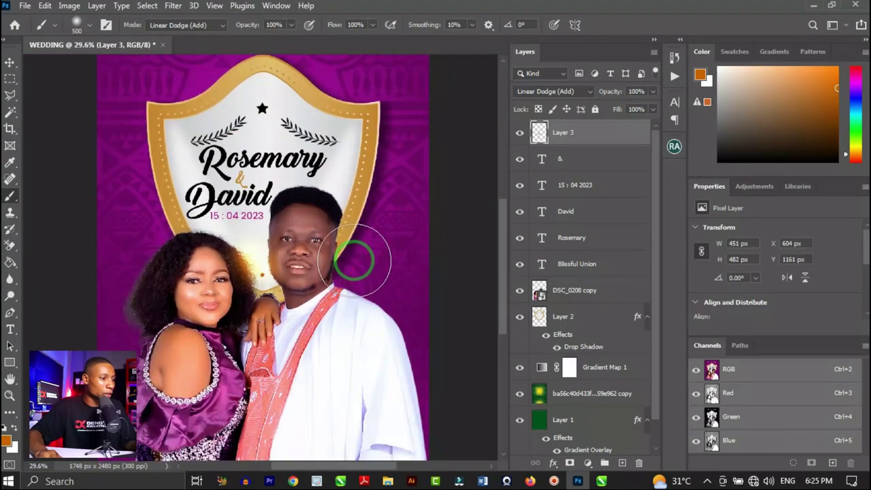
mouse_move(355, 229)
left_mouse_down()
mouse_move(375, 274)
mouse_move(403, 266)
mouse_move(398, 231)
left_mouse_up()
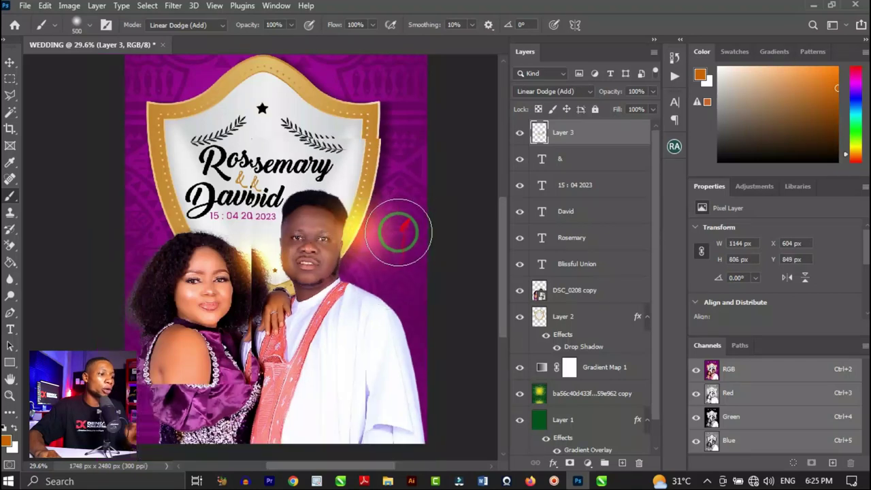
- Add a matching orange glow with the 500 px brush on the shield edge above the bride's hair
scroll(398, 231, "down", 2)
scroll(364, 266, "up", 2)
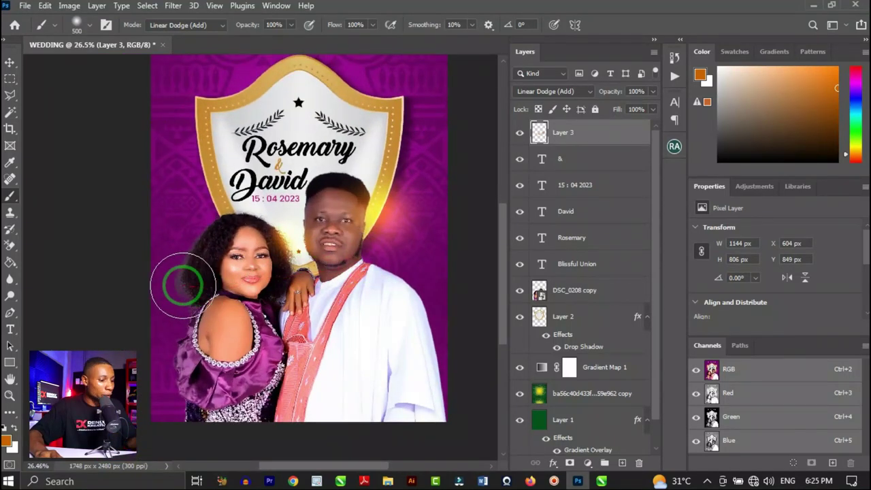
key("bracketright")
key("bracketright")
key("bracketright")
key("bracketright")
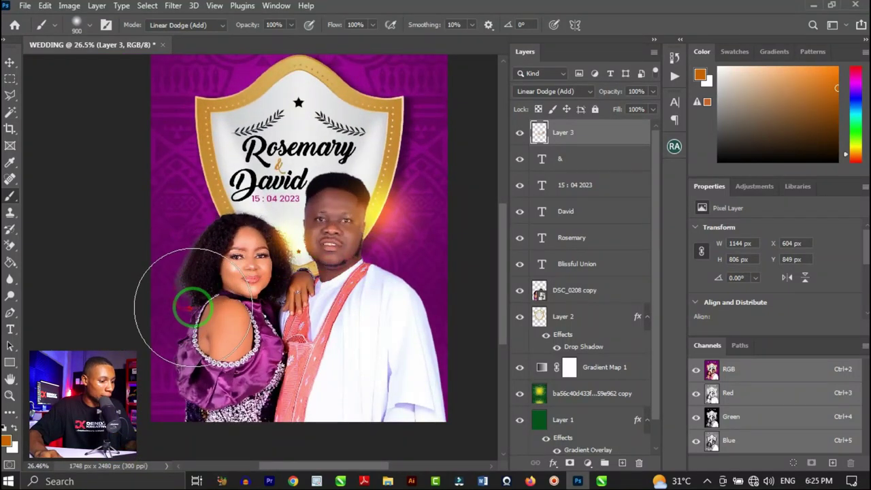
key("bracketleft")
key("bracketleft")
key("bracketleft")
key("bracketleft")
left_click(220, 199)
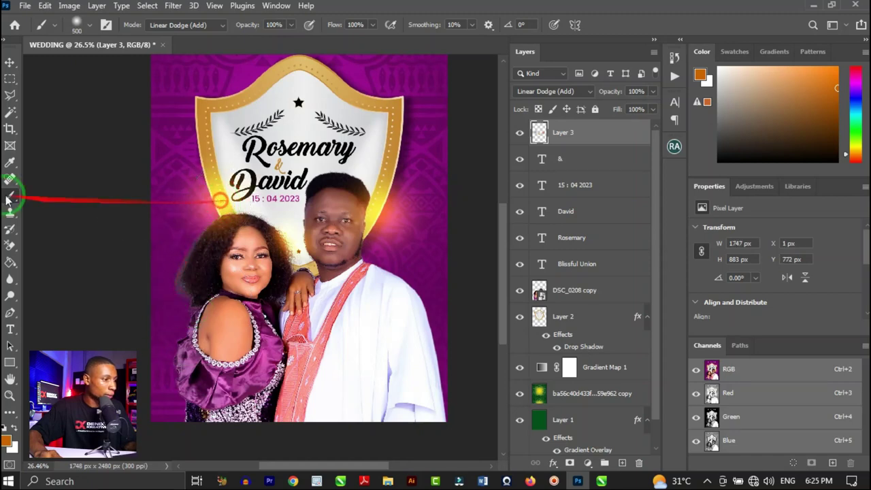
- Paint another 500 px orange glow along the top edge of the shield, below the "Blissful Union" title
scroll(311, 195, "down", 2)
scroll(346, 170, "up", 1)
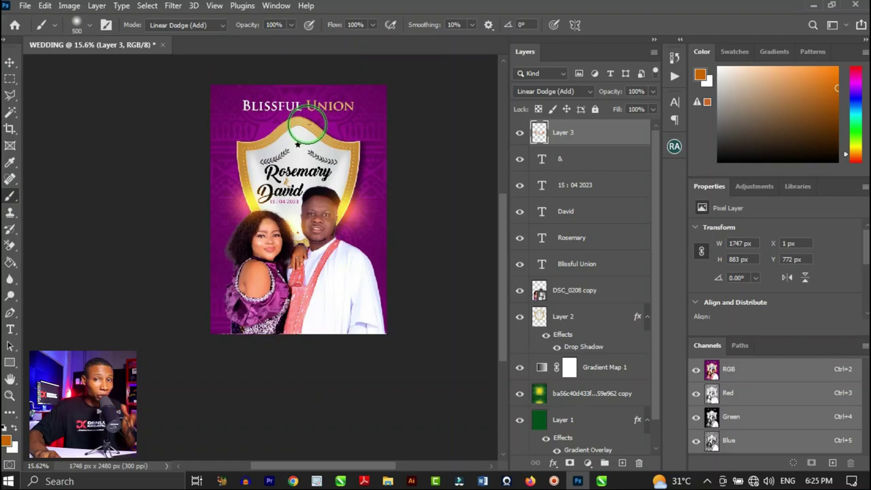
scroll(303, 189, "up", 1)
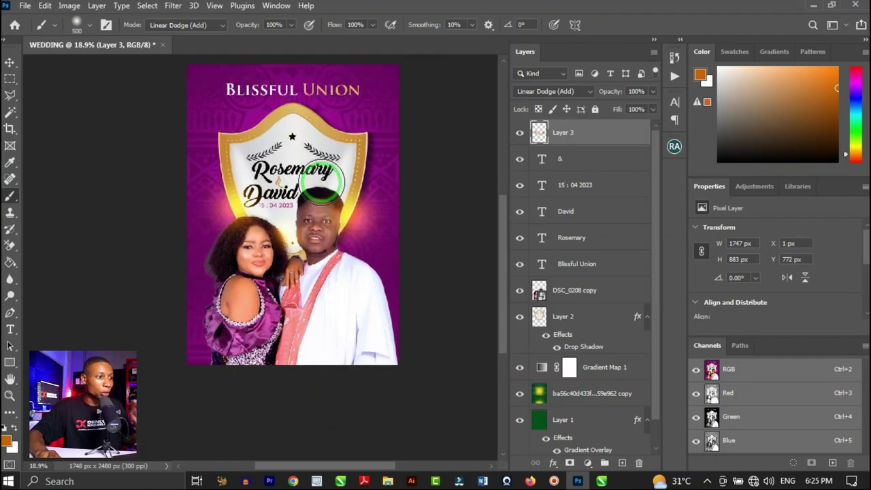
scroll(320, 124, "up", 1)
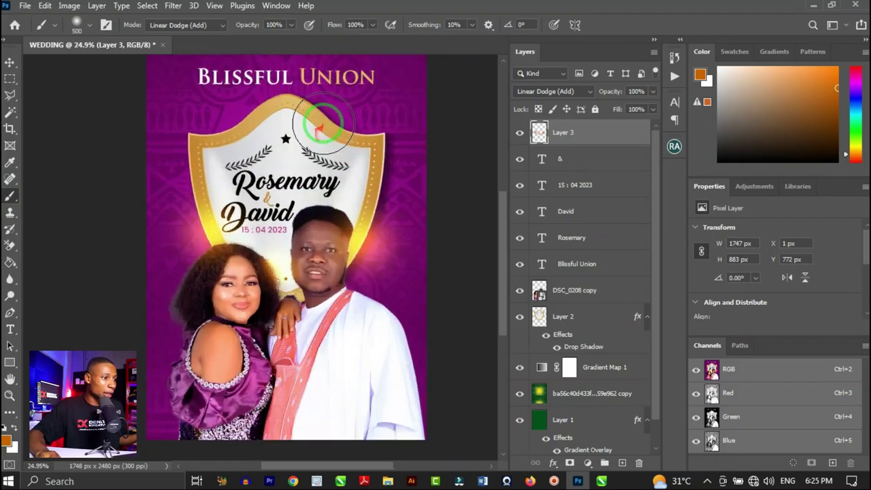
scroll(290, 136, "down", 2)
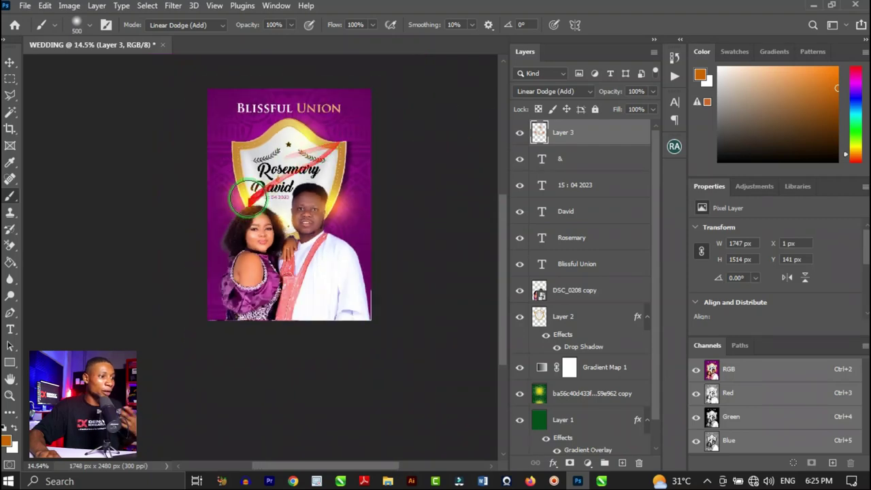
scroll(251, 197, "up", 2)
scroll(271, 189, "down", 1)
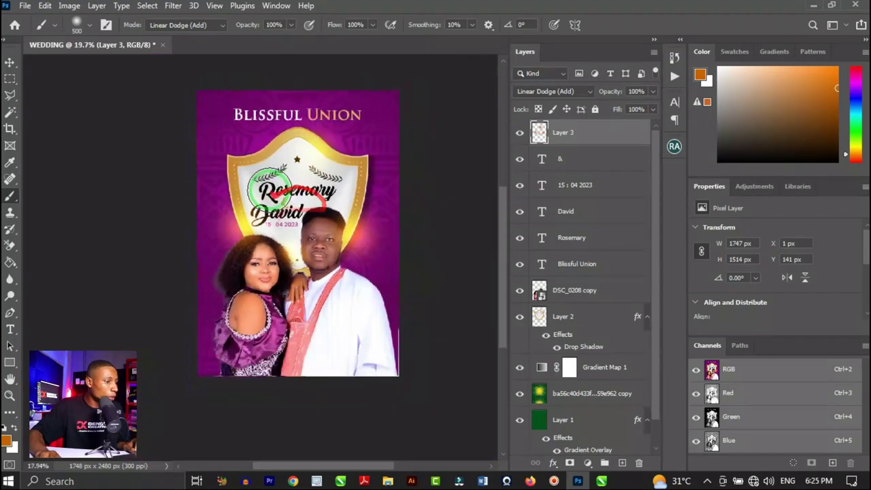
scroll(280, 199, "down", 1)
scroll(339, 143, "up", 1)
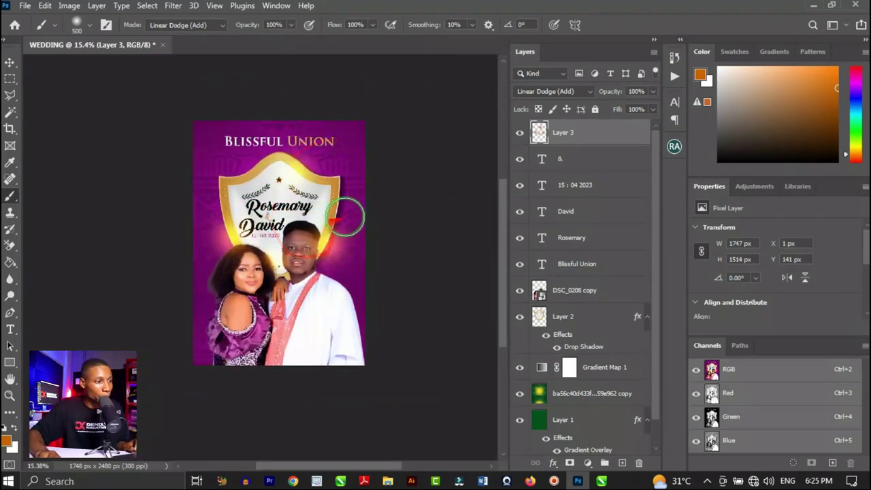
- Paint orange glows over the lower part of the couple's outfits, enlarging the brush from 700 to 900 px
scroll(286, 331, "up", 2)
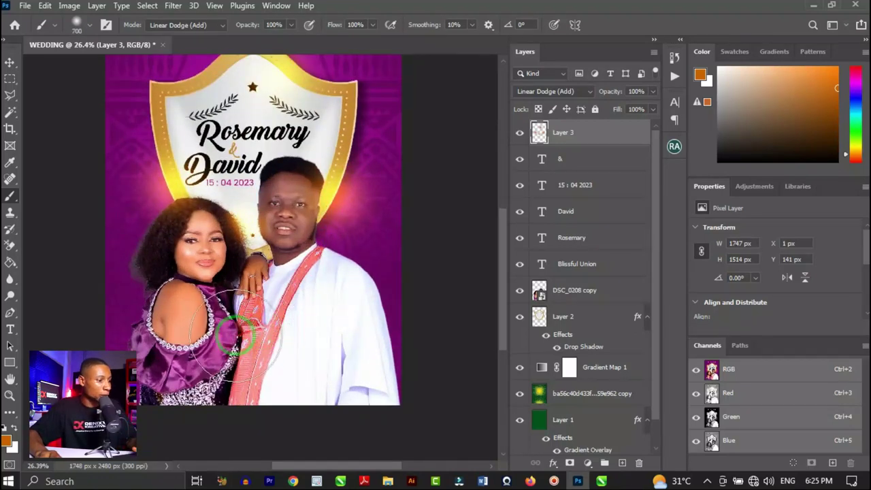
left_click_drag(238, 334, 258, 395)
key("bracketright")
key("bracketright")
scroll(307, 311, "down", 1)
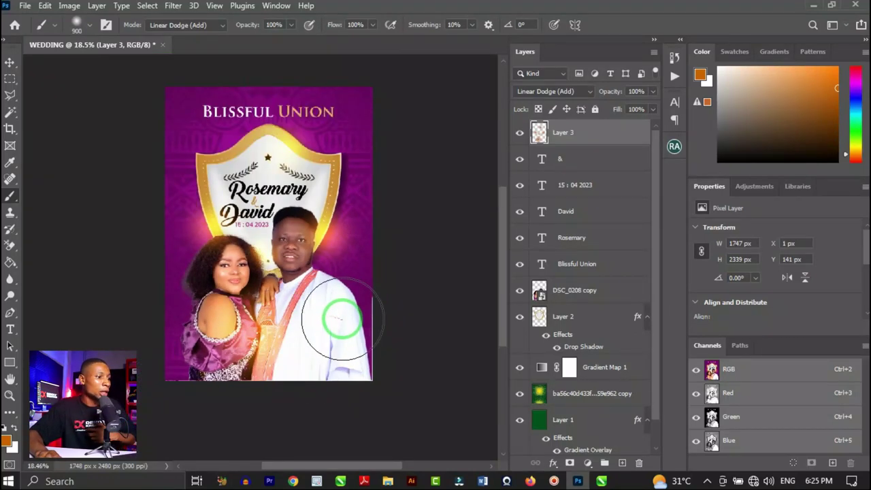
left_click_drag(342, 319, 346, 301)
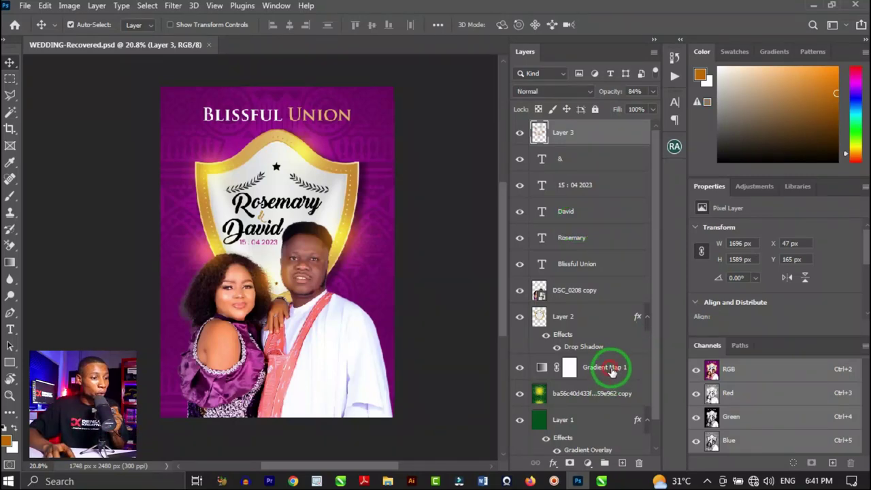
- Set the dark stop of the background's Gradient Map to dark green 0d4403
left_click(612, 369)
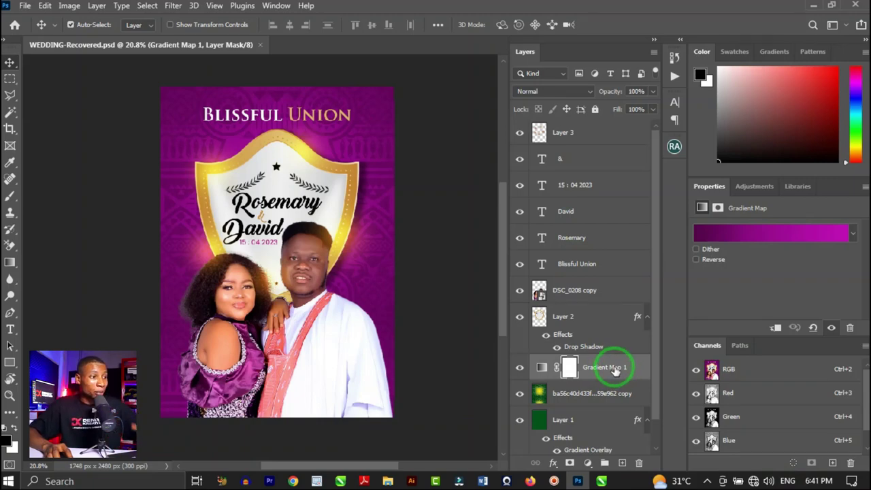
left_click(618, 369)
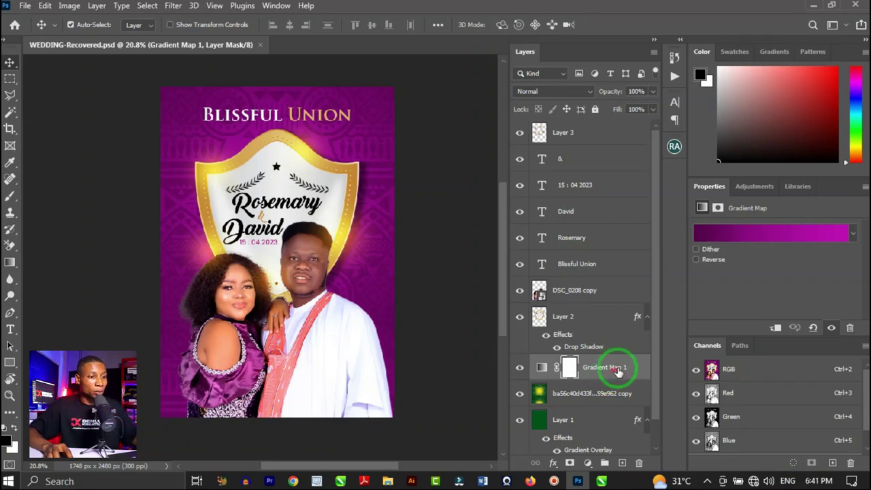
left_click(737, 235)
left_click(589, 378)
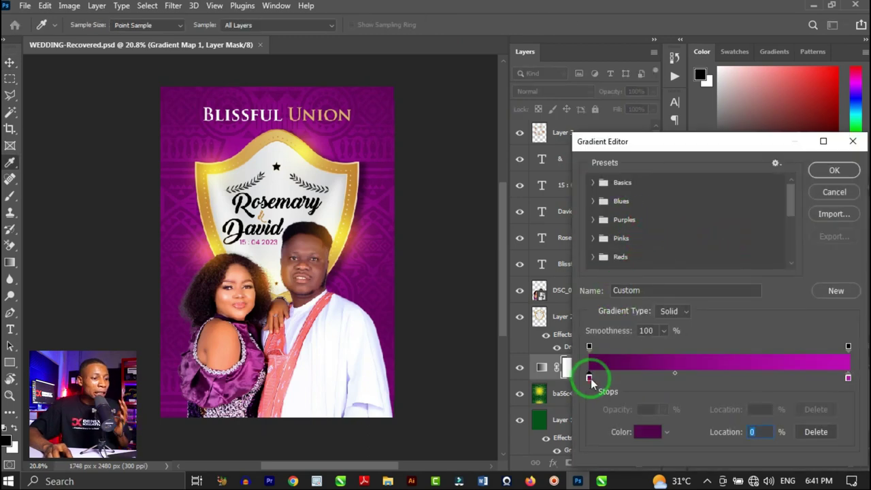
double_click(590, 377)
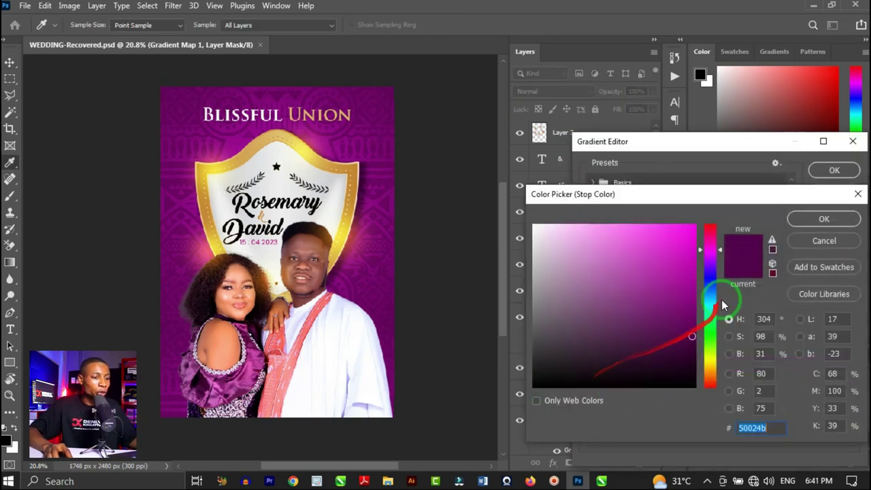
left_click(710, 336)
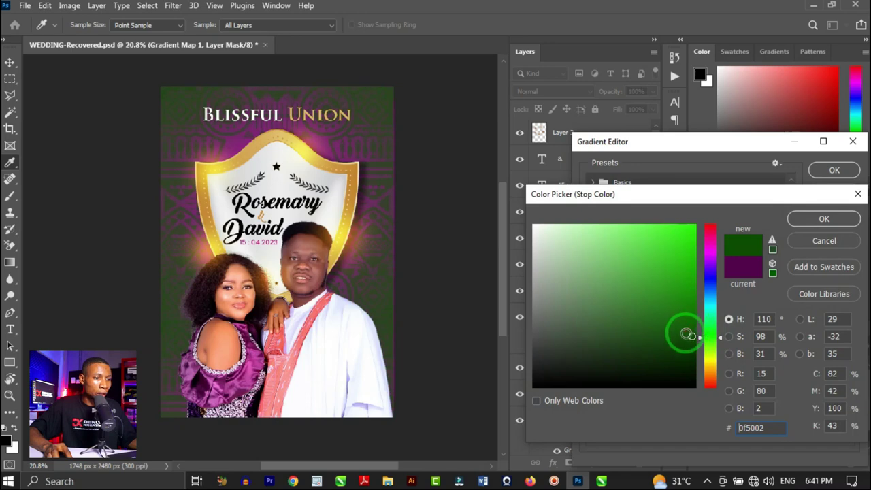
left_click(690, 343)
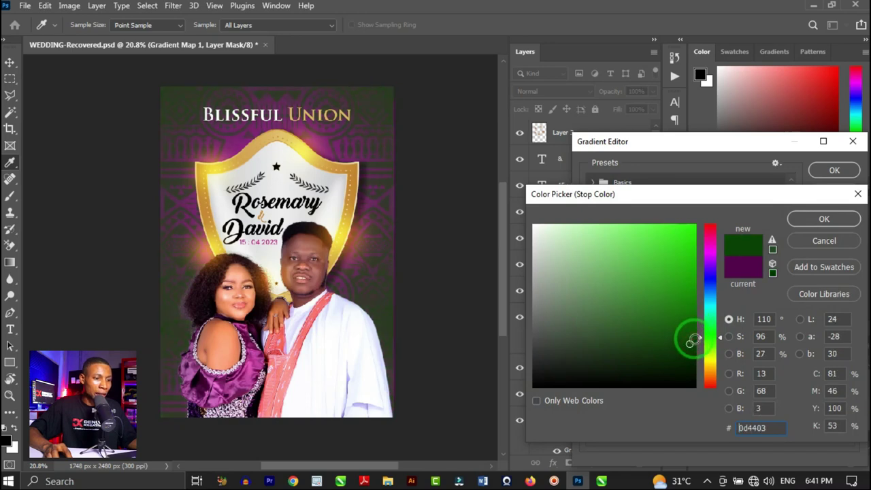
left_click(825, 218)
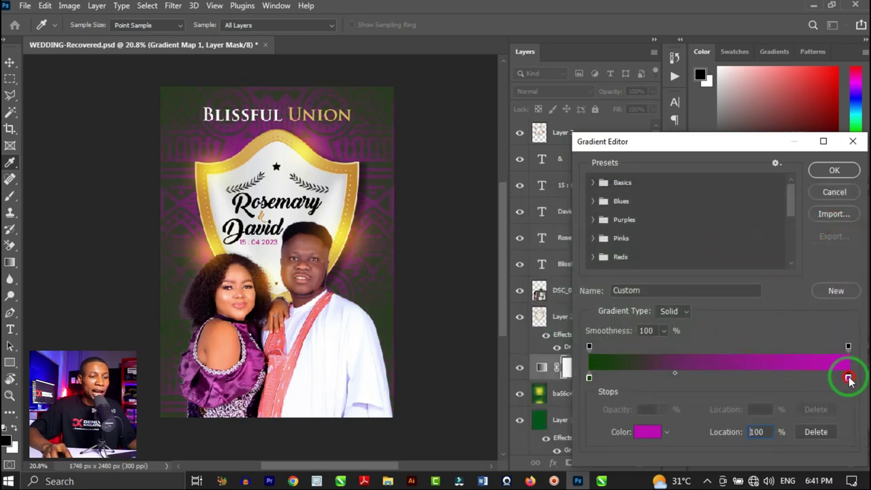
- Set the light stop of the background's gradient to green 51c941 and apply the edited gradient
double_click(848, 378)
left_click(710, 336)
left_click(689, 268)
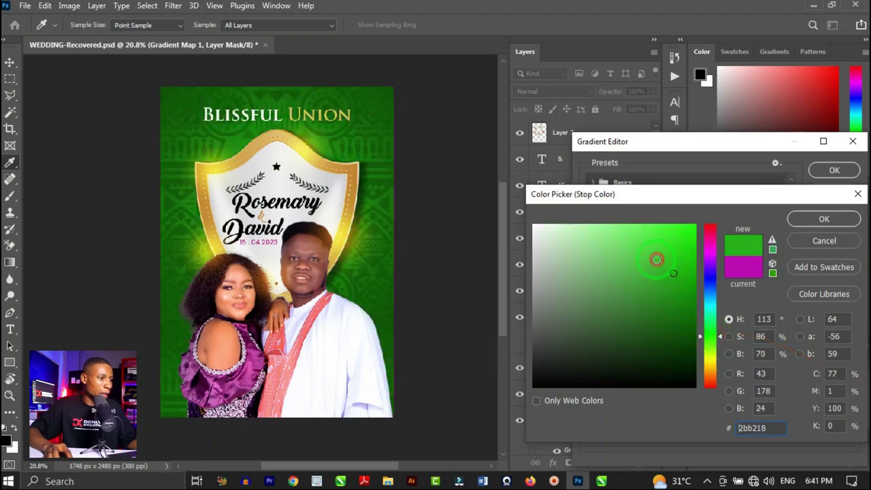
mouse_move(657, 259)
left_mouse_down()
mouse_move(633, 254)
mouse_move(635, 247)
left_mouse_up()
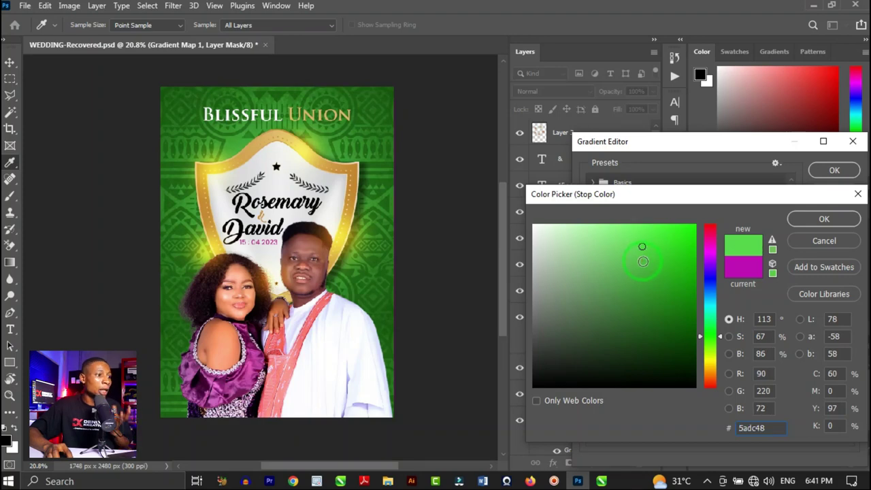
left_click(643, 259)
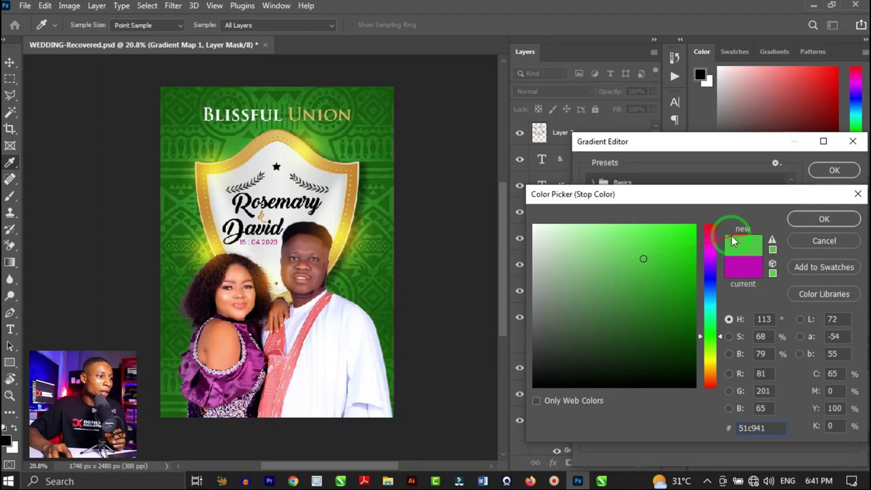
left_click(826, 223)
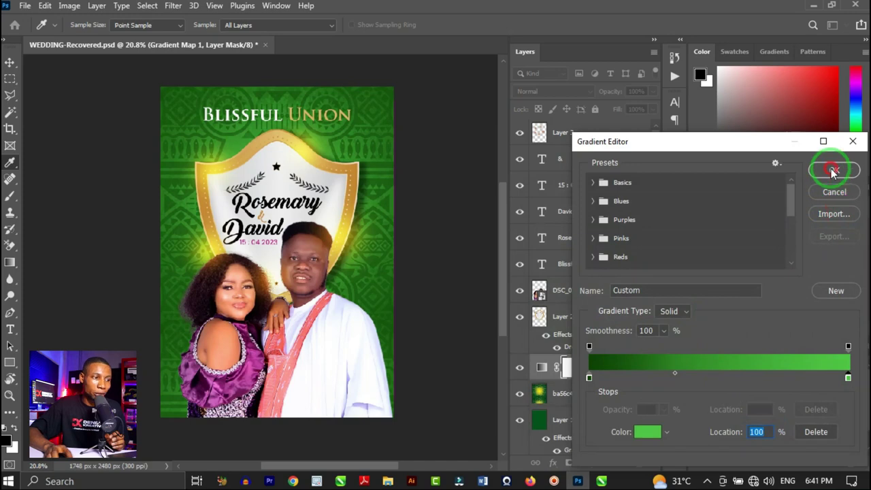
left_click(833, 171)
- Rasterize the couple's photo layer, DSC_0208 copy
scroll(340, 237, "up", 2)
scroll(332, 286, "down", 2)
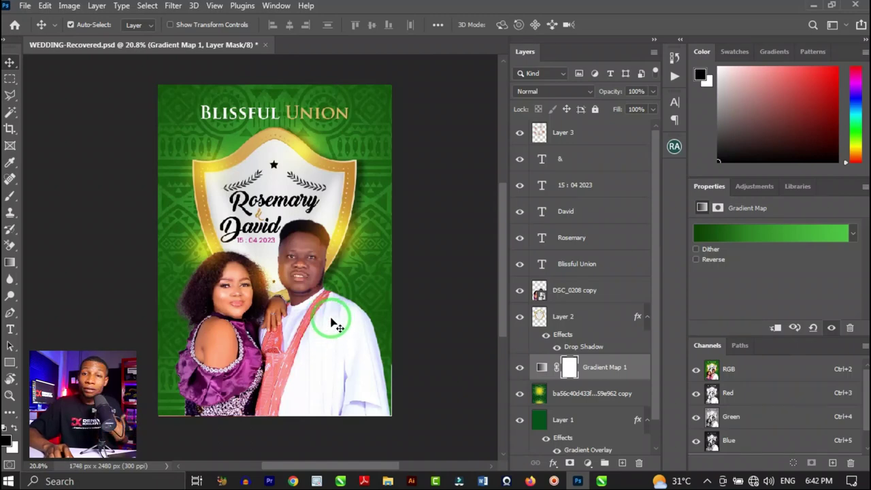
left_click_drag(333, 323, 374, 4)
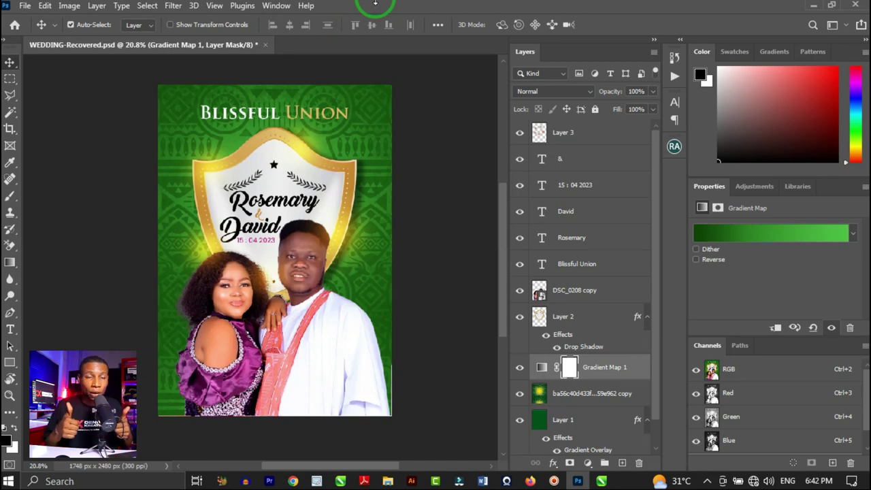
left_click(564, 299)
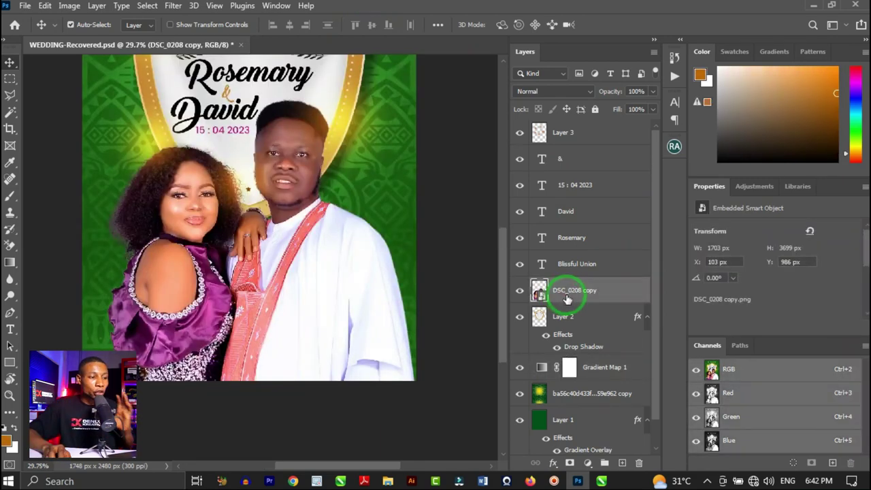
right_click(566, 298)
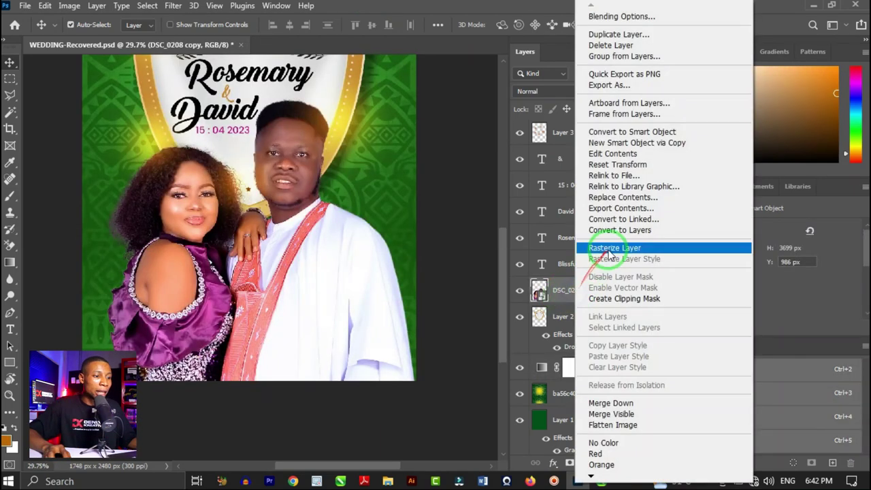
left_click(593, 249)
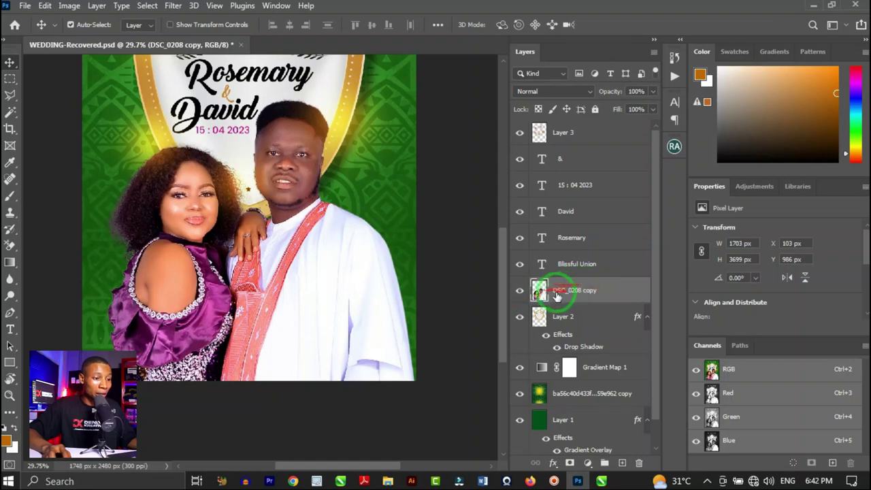
- Apply Color Balance to the photo's midtones with Cyan-Red +28 and Magenta-Green +21, shifting Yellow-Blue slightly toward yellow
key("ctrl+0")
key("i")
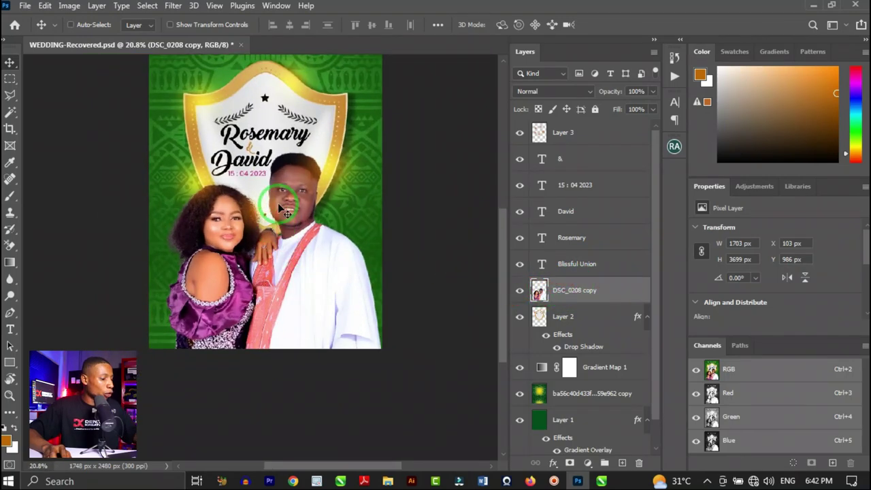
key("ctrl+b")
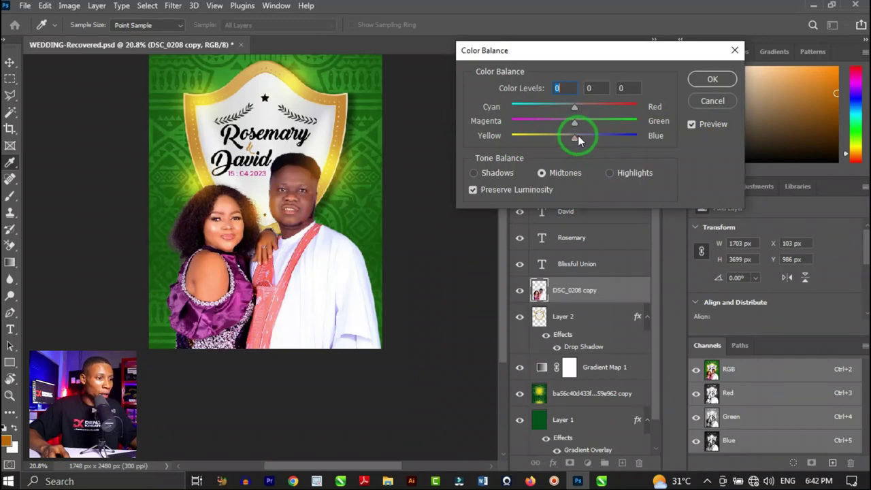
left_click_drag(574, 126, 589, 113)
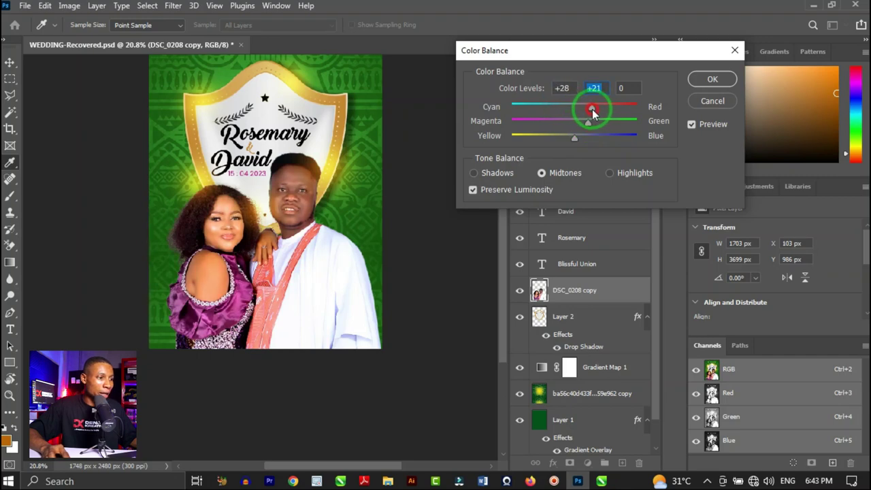
left_click_drag(593, 112, 592, 110)
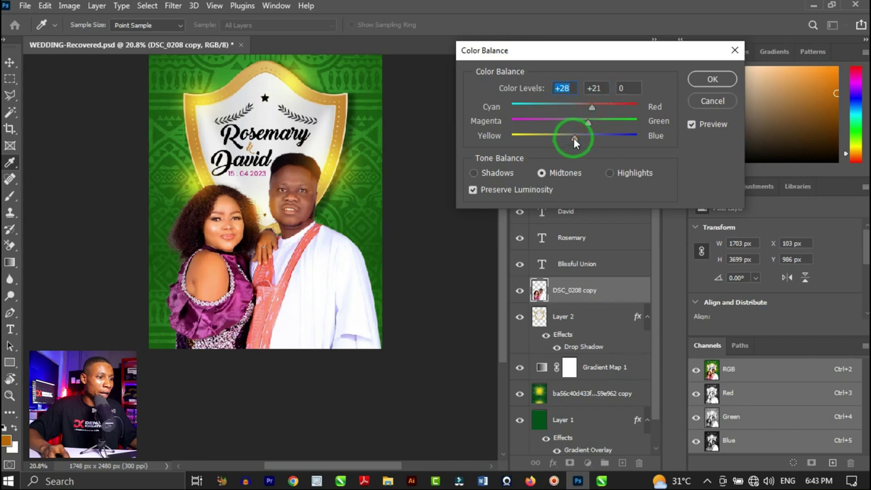
left_click_drag(576, 141, 564, 140)
left_click(708, 80)
key("v")
- Select all of the wedding date text beneath the couple's names for editing
scroll(340, 313, "down", 2)
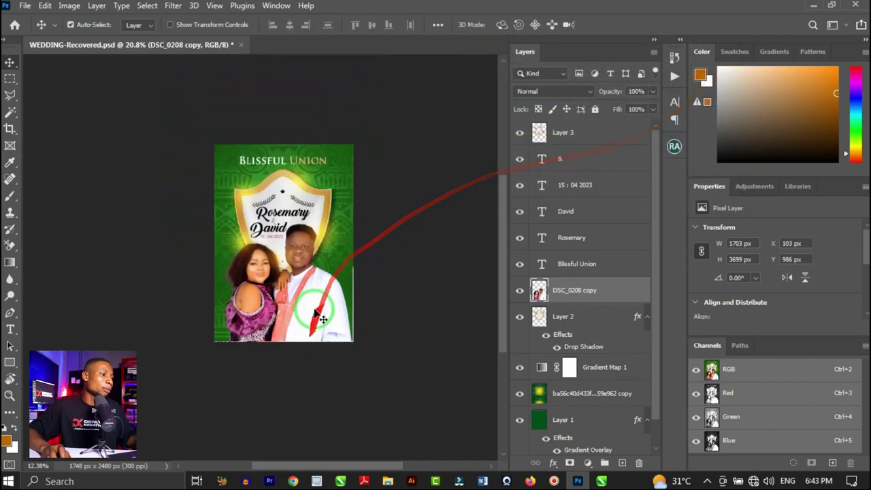
scroll(313, 292, "up", 3)
scroll(309, 286, "up", 3)
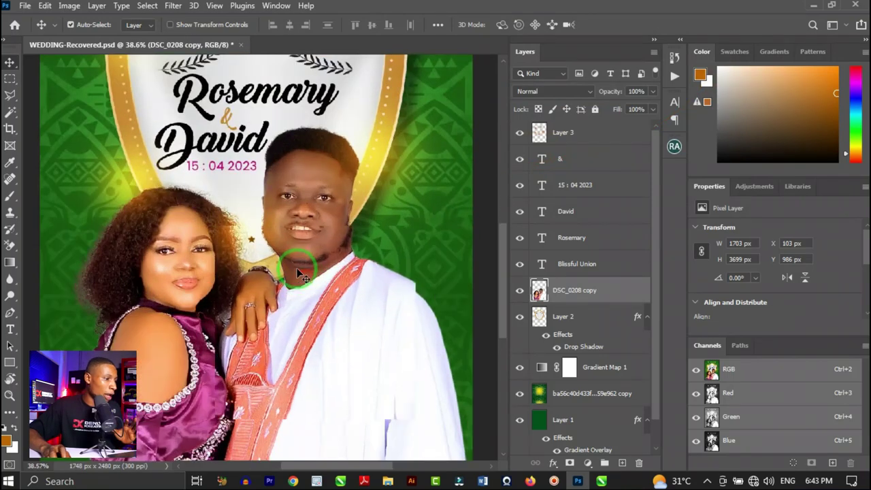
scroll(300, 266, "down", 1)
scroll(311, 277, "down", 3)
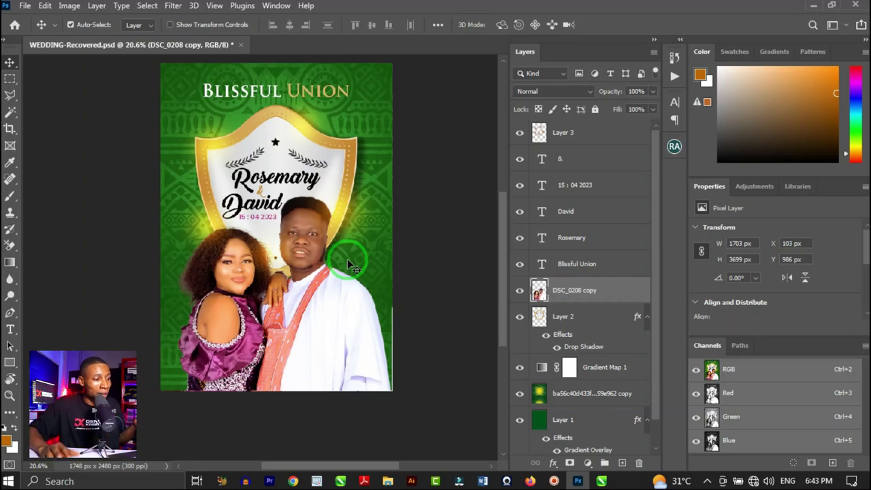
scroll(302, 249, "up", 2)
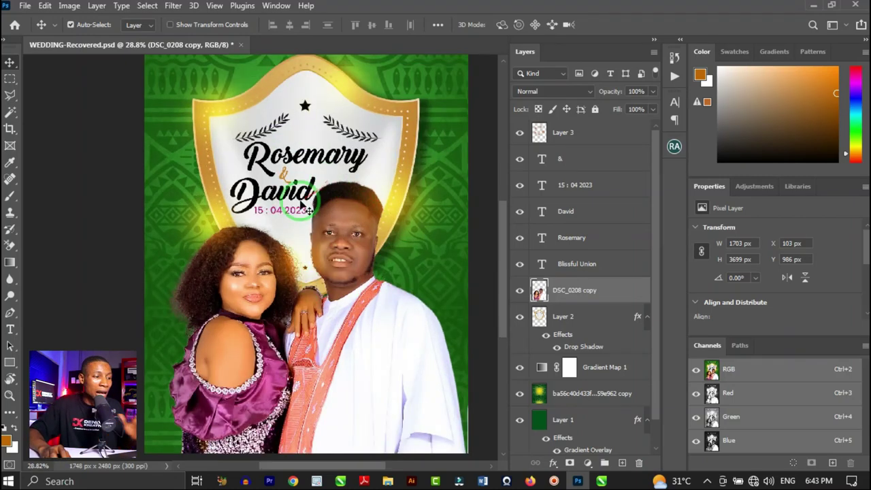
scroll(309, 210, "up", 4)
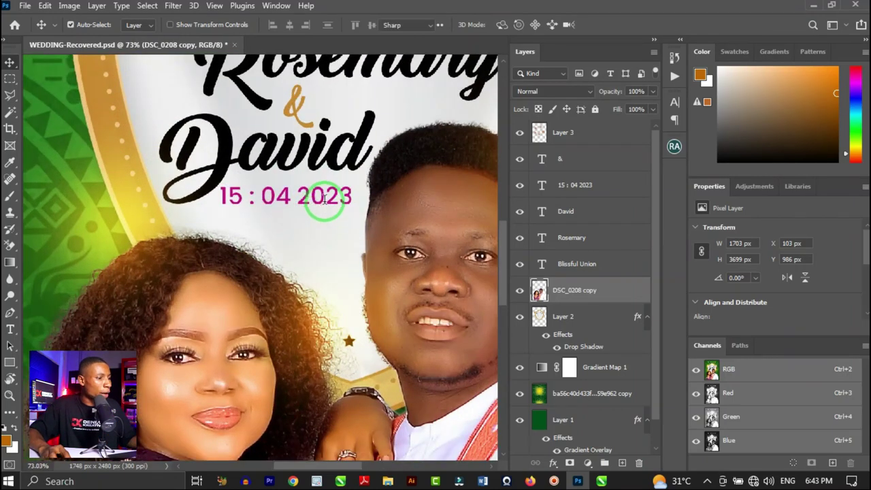
left_click(325, 199)
double_click(542, 185)
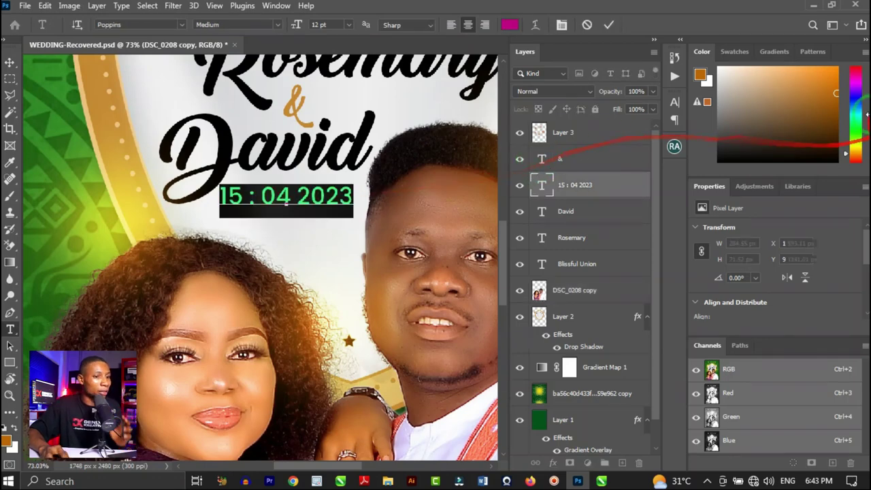
- Recolour the "15 : 04 2023" date text to bright red and commit the text edit
left_click_drag(859, 132, 857, 164)
left_click_drag(846, 111, 859, 59)
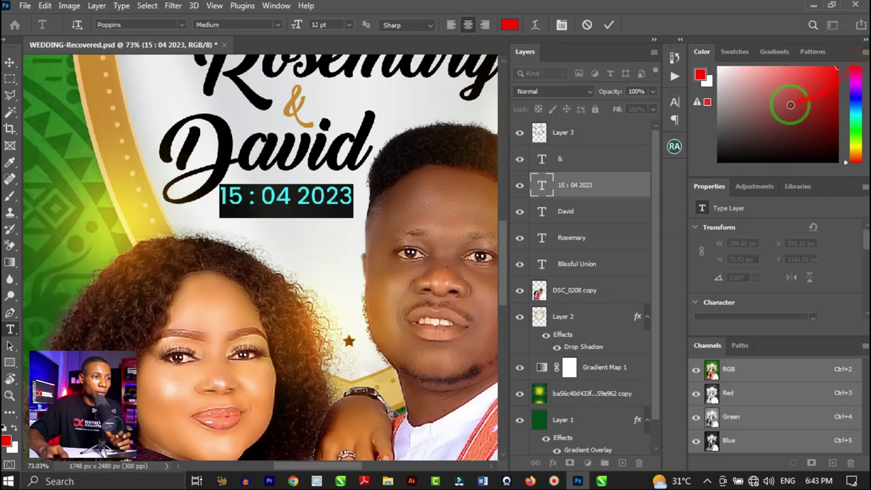
left_click(610, 24)
- Recolour the word "Union" in the "Blissful Union" heading to yellow-orange and commit the text edit
scroll(266, 223, "down", 2)
scroll(267, 222, "down", 4)
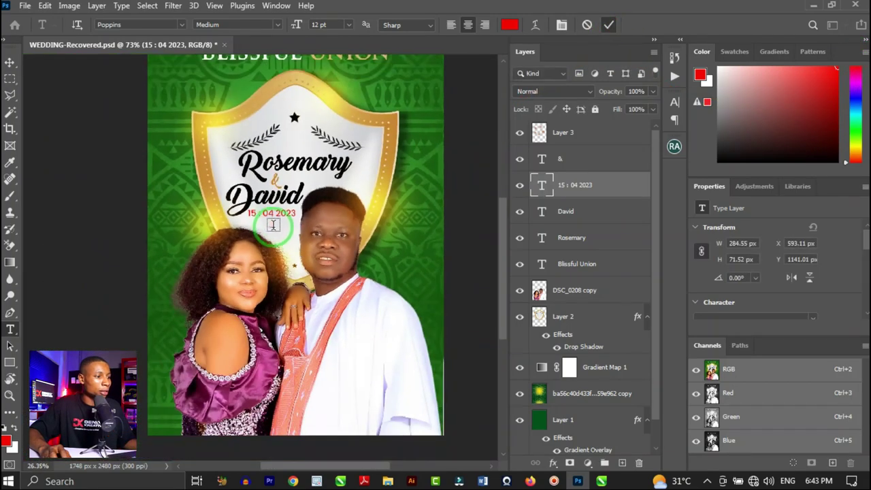
scroll(289, 117, "up", 3)
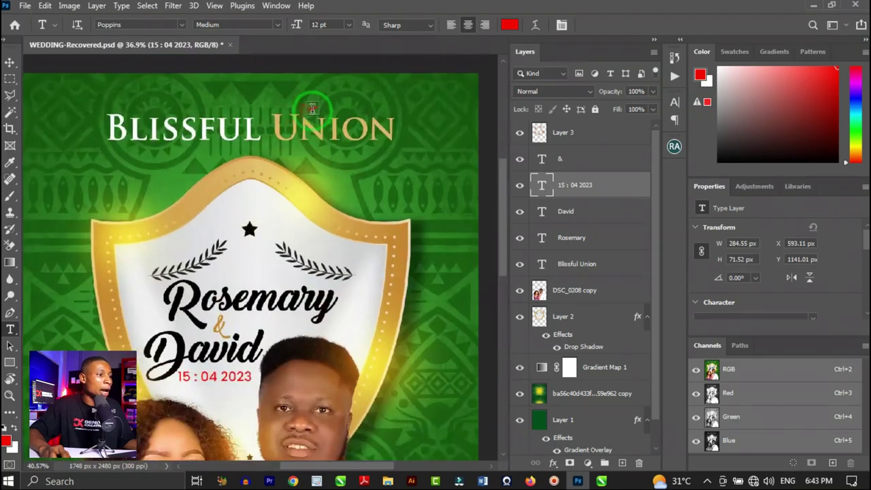
left_click_drag(270, 123, 426, 123)
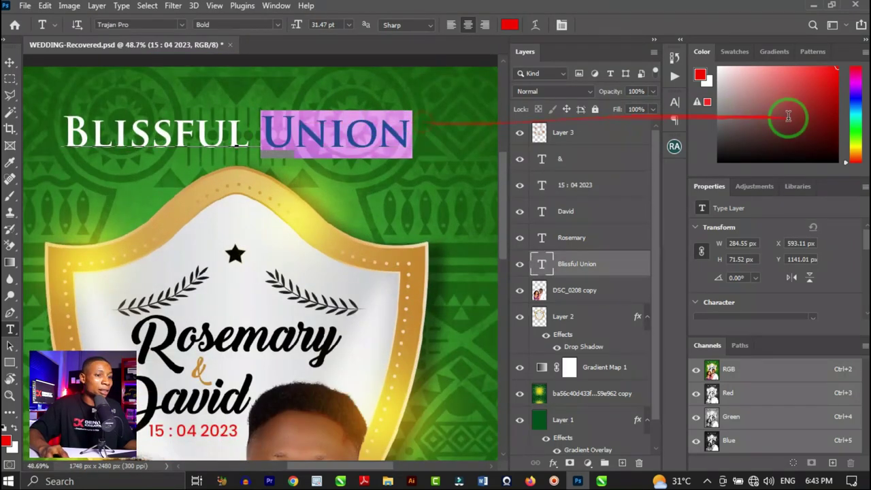
left_click_drag(856, 157, 851, 151)
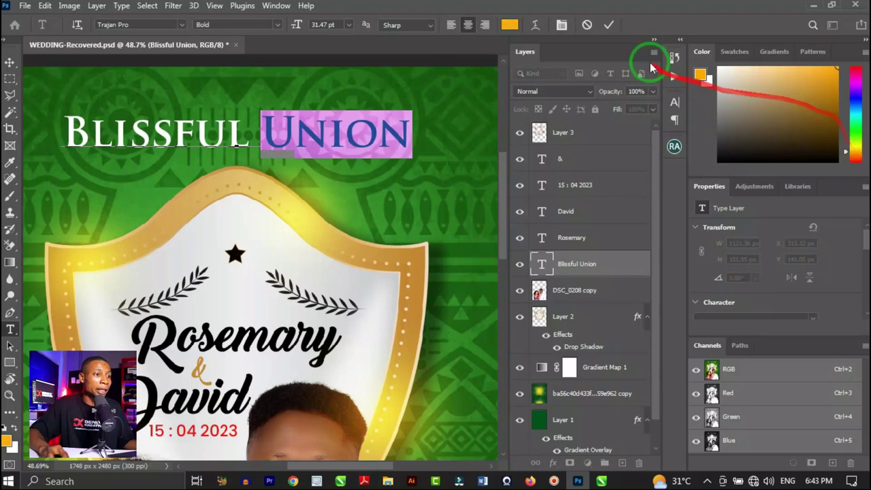
left_click(338, 124)
left_click(38, 73)
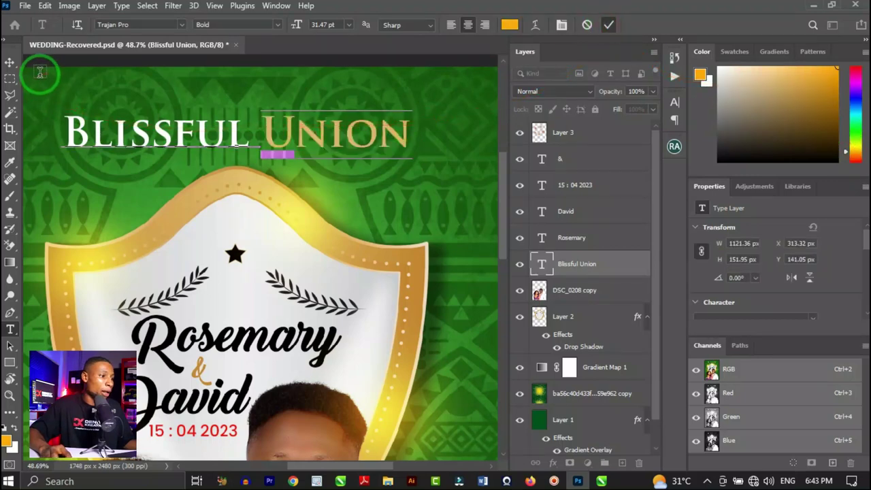
left_click(9, 64)
scroll(383, 141, "down", 5)
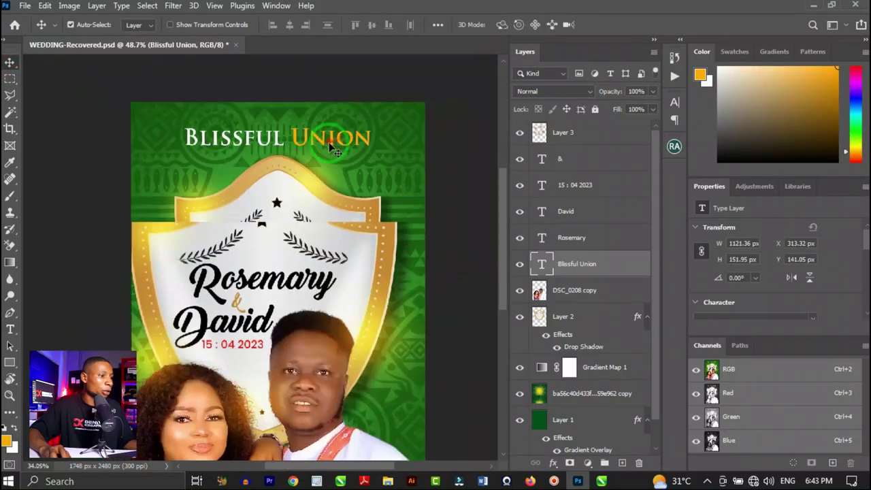
scroll(393, 156, "up", 1)
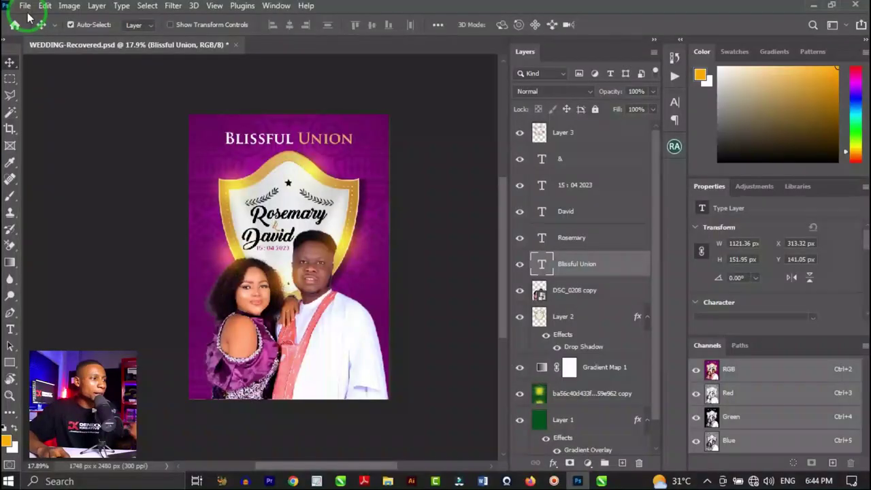
- Save a copy of the design as the JPEG "WEDDING-Recovered copy" with the quality raised to the large-file end
left_click(25, 6)
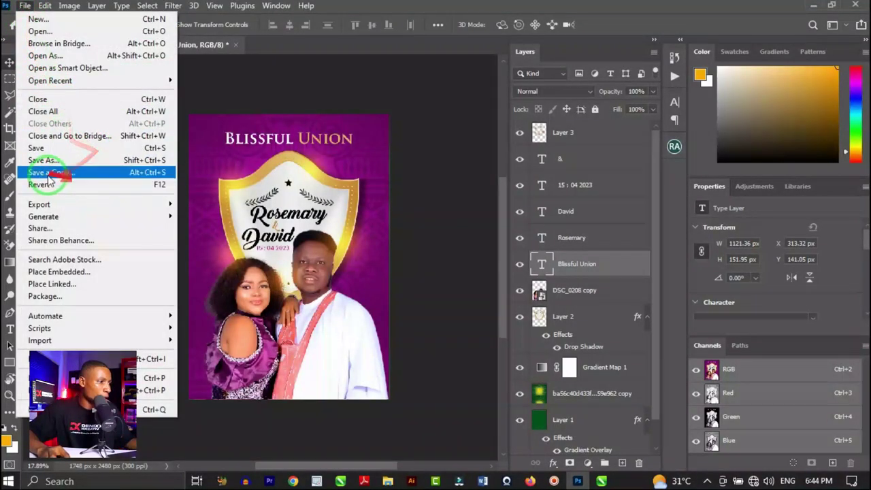
left_click(74, 171)
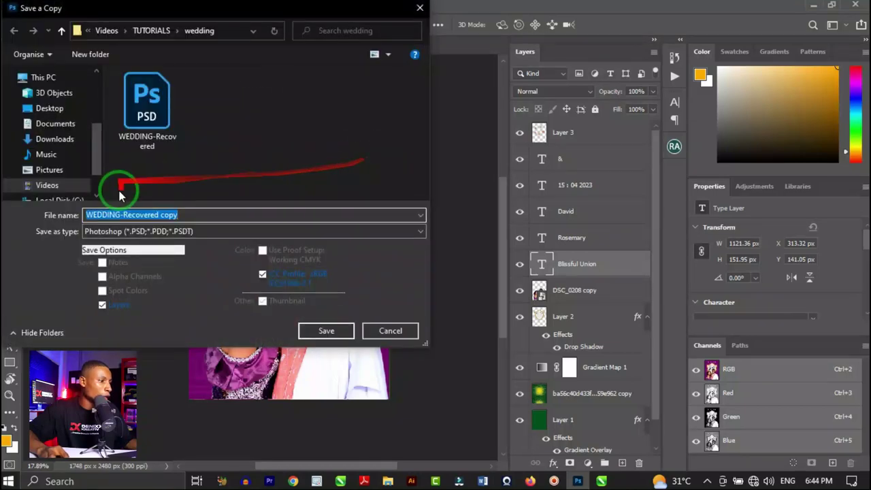
left_click(134, 231)
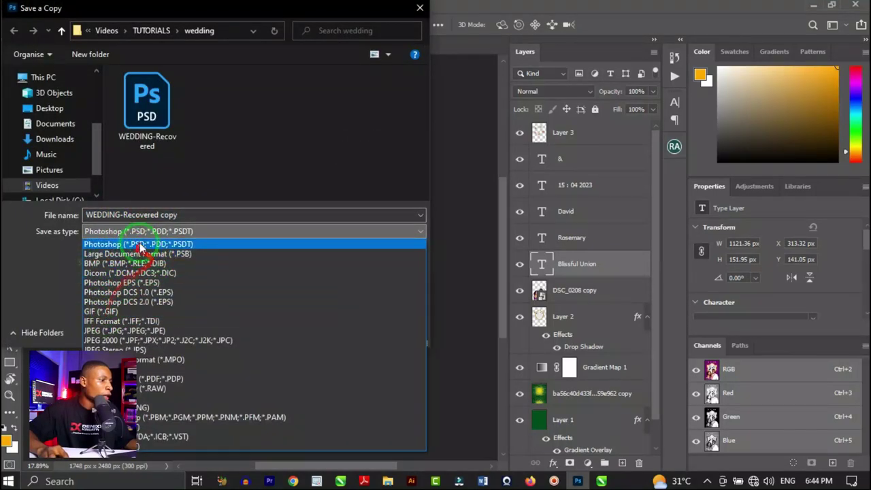
left_click(124, 330)
left_click(330, 331)
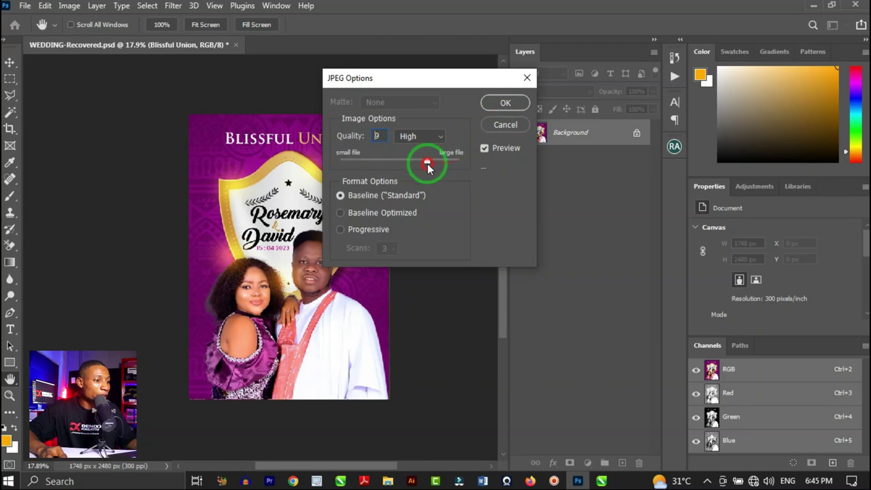
left_click_drag(428, 163, 480, 163)
left_click(505, 102)
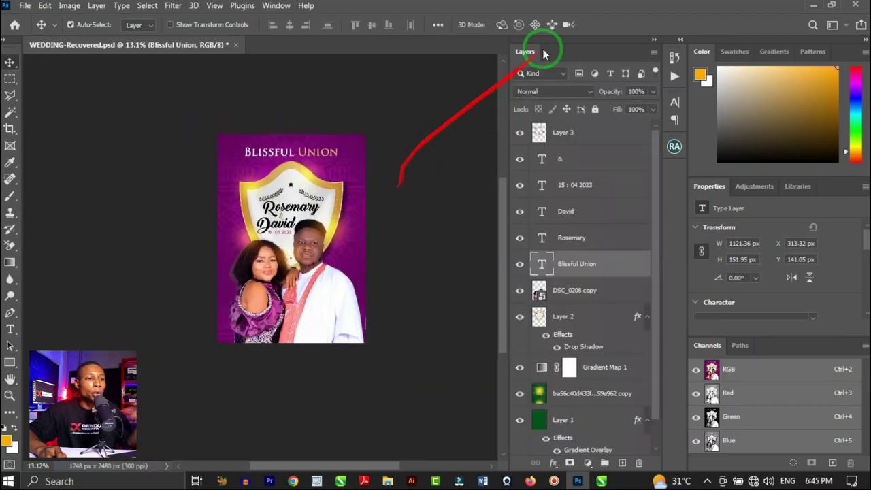
- Switch to CorelDRAW and create a new 2000 × 2000 px RGB document at 300 dpi
left_click(813, 5)
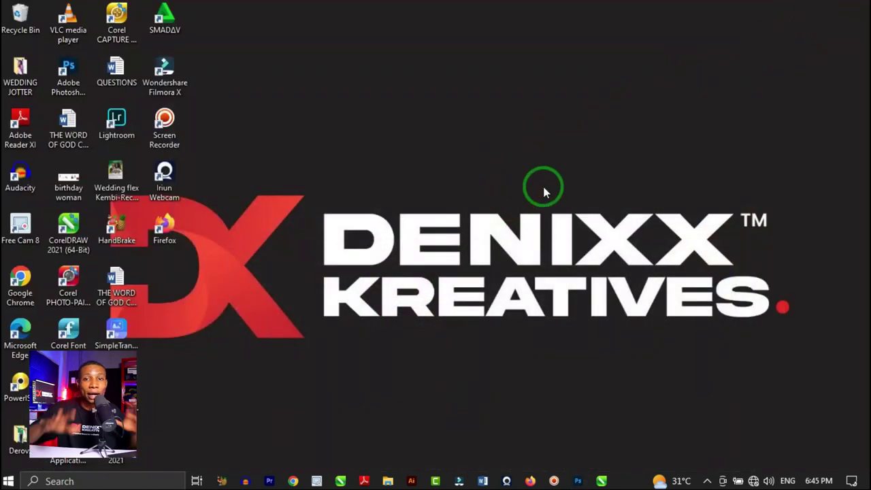
left_click(611, 481)
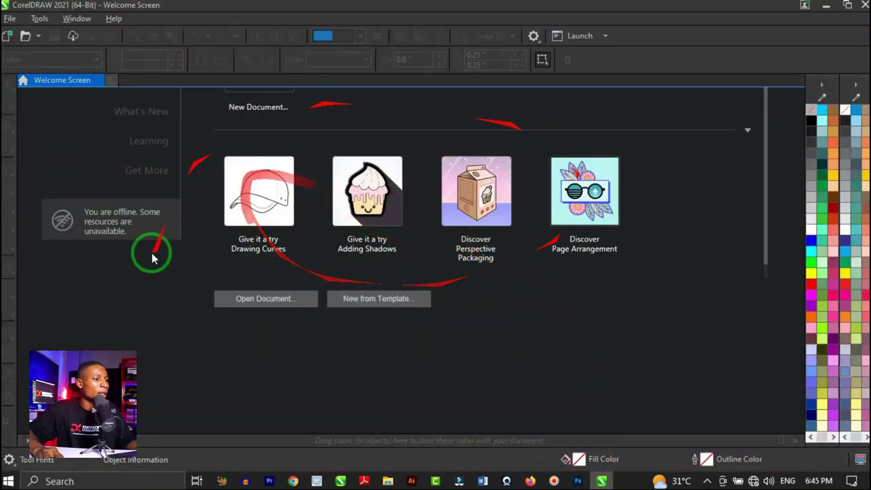
left_click(11, 20)
left_click(46, 31)
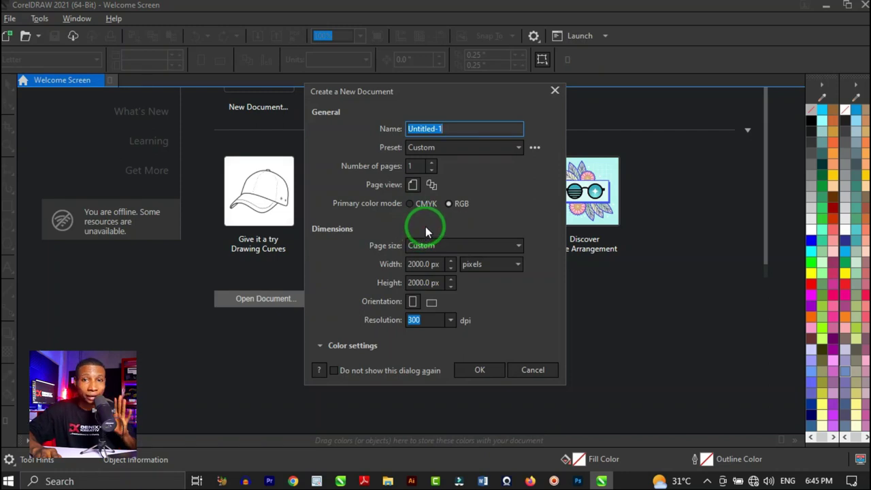
left_click(490, 370)
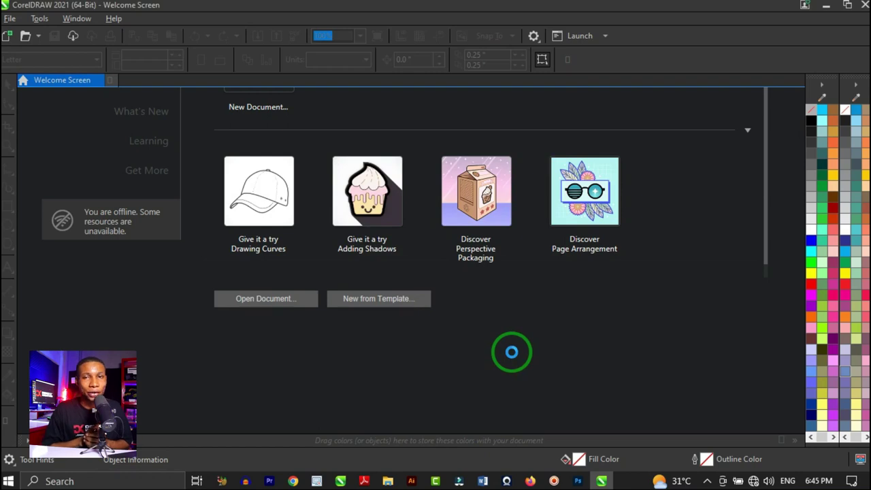
scroll(443, 242, "down", 3)
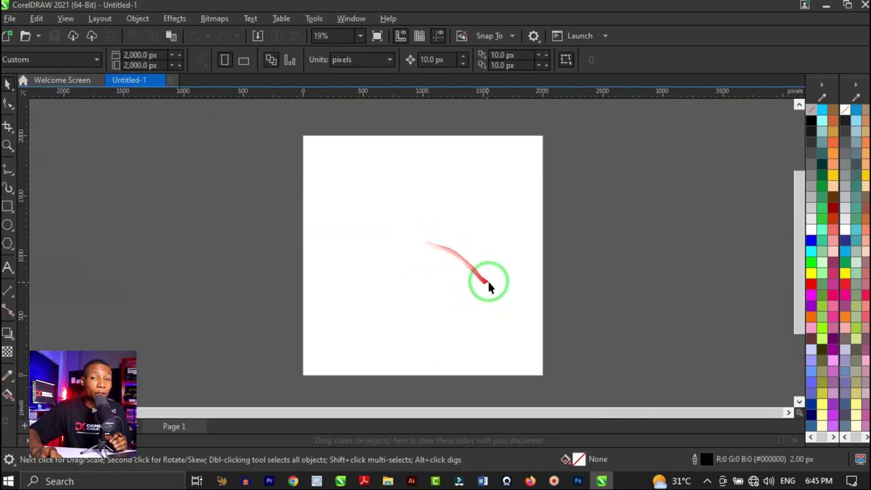
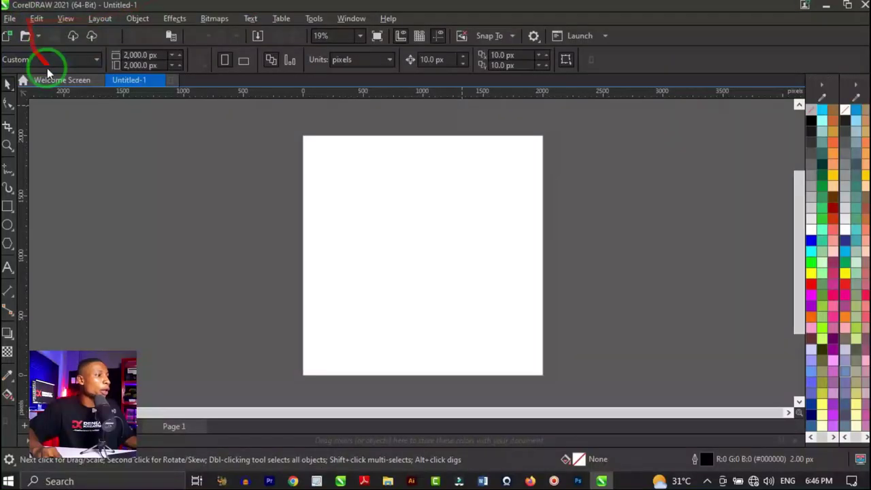
- Change the page size to A4 and set its orientation to landscape
left_click(47, 60)
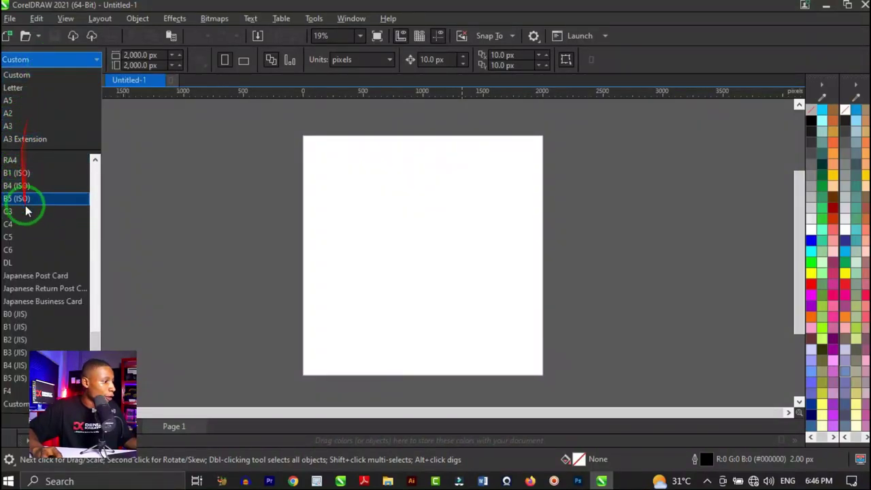
scroll(28, 259, "up", 5)
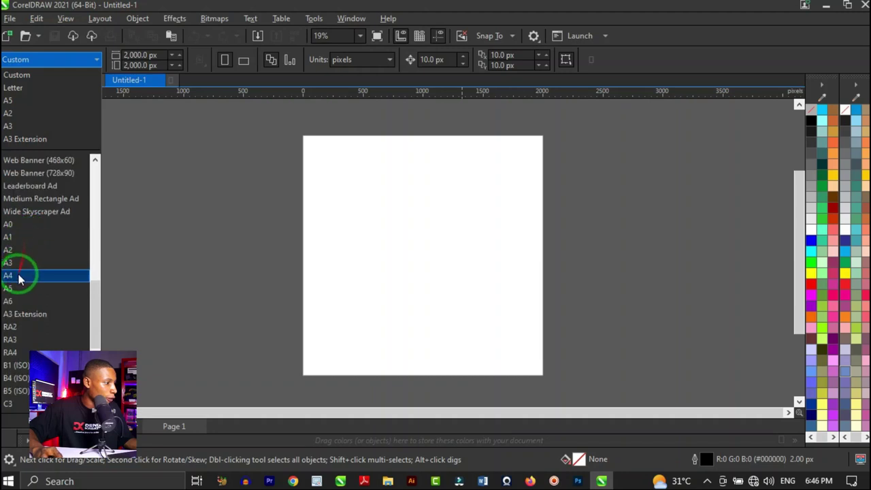
left_click(19, 275)
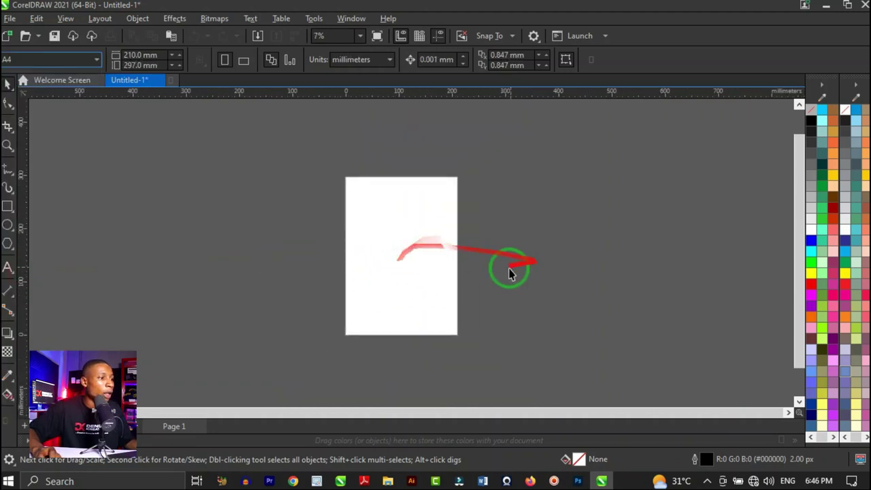
left_click(244, 61)
scroll(470, 279, "up", 1)
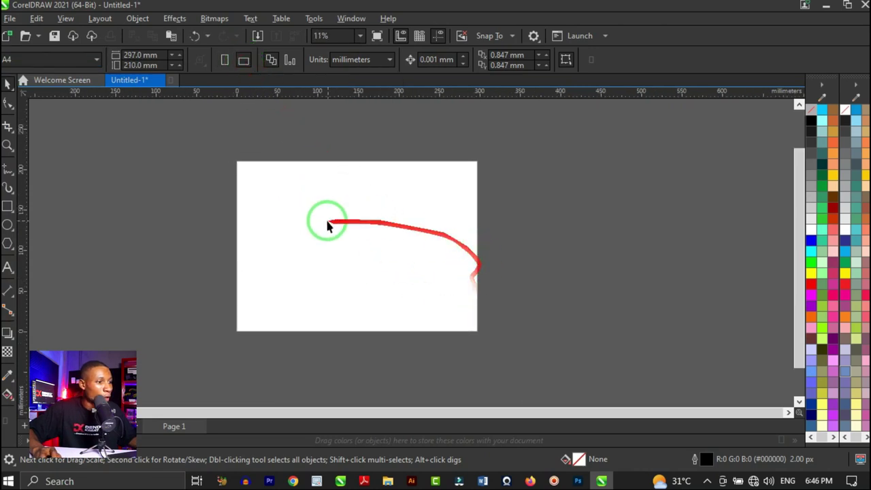
- Import the "WEDDING-Recovered copy" image from the WEDDING JOTTER folder and place it on the empty area beside the page
mouse_move(407, 232)
left_mouse_down()
mouse_move(347, 215)
mouse_move(278, 432)
left_mouse_up()
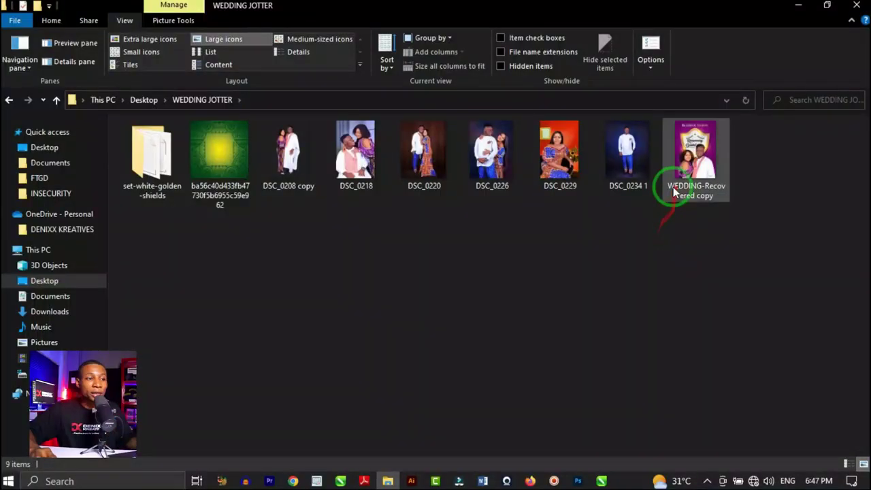
left_click_drag(672, 191, 424, 257)
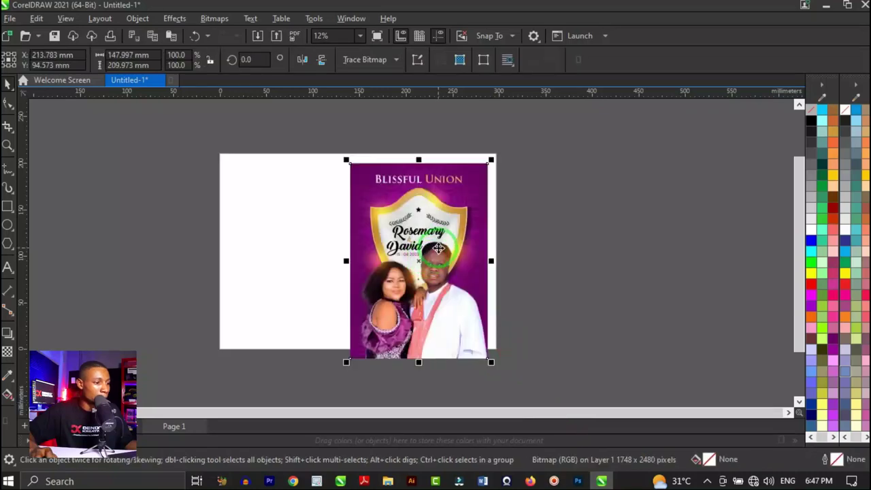
scroll(439, 237, "up", 2)
scroll(409, 238, "down", 2)
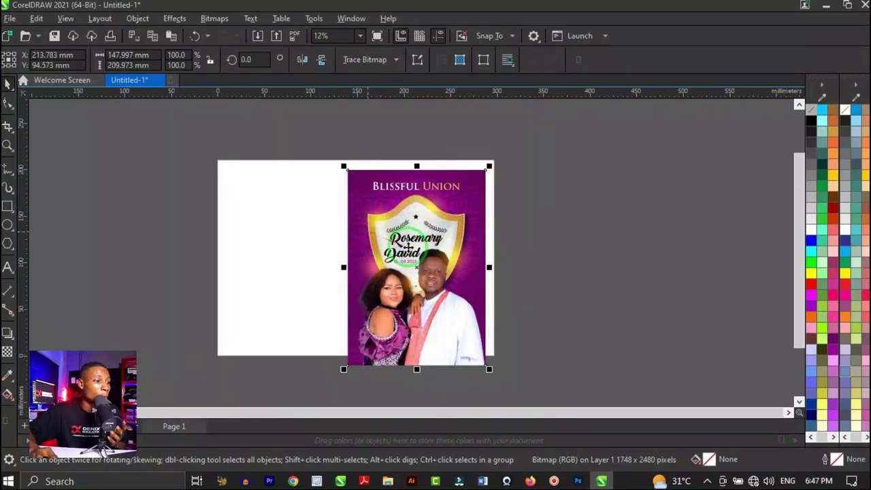
left_click_drag(409, 246, 593, 231)
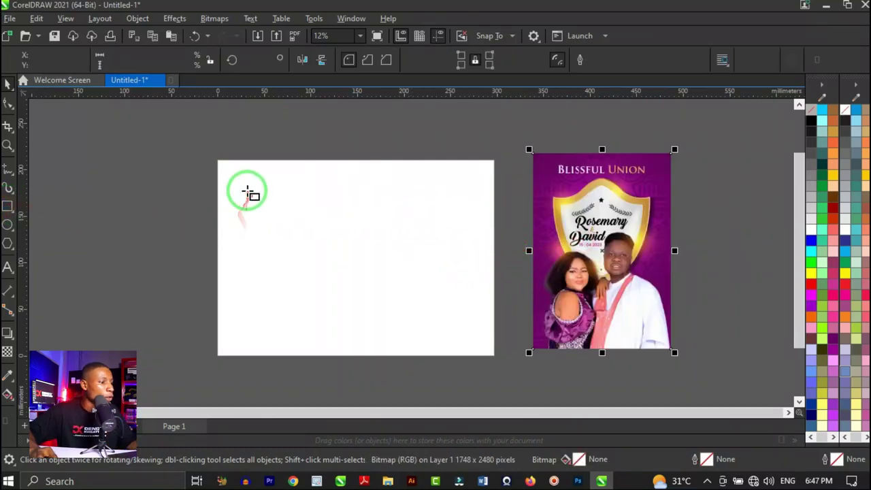
- Draw a rectangle about 273 × 172 mm over the blank page
left_click_drag(219, 184, 474, 344)
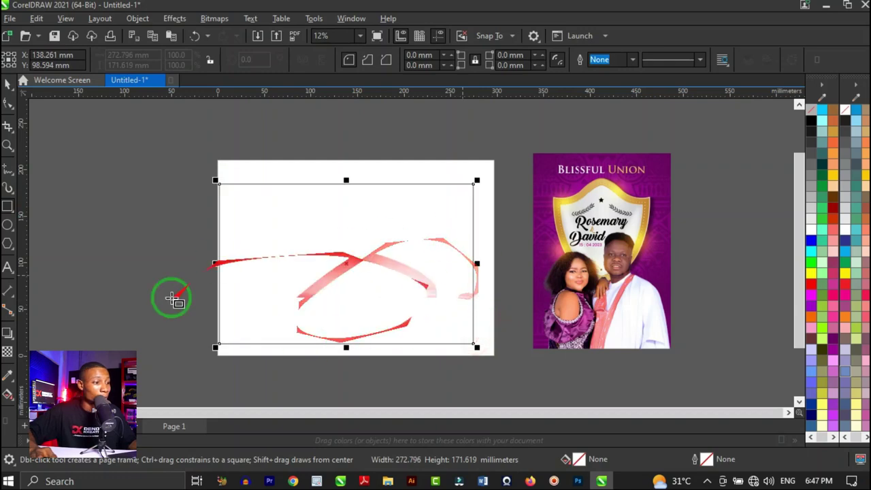
left_click(10, 85)
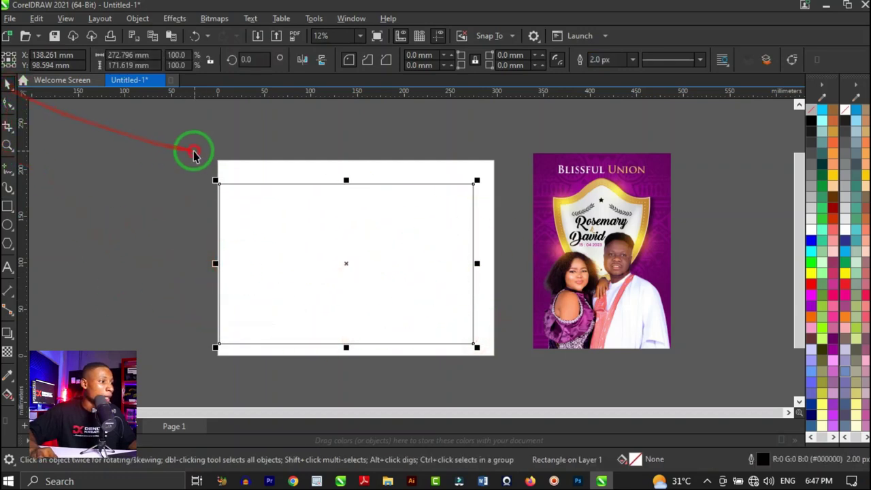
left_click(169, 207)
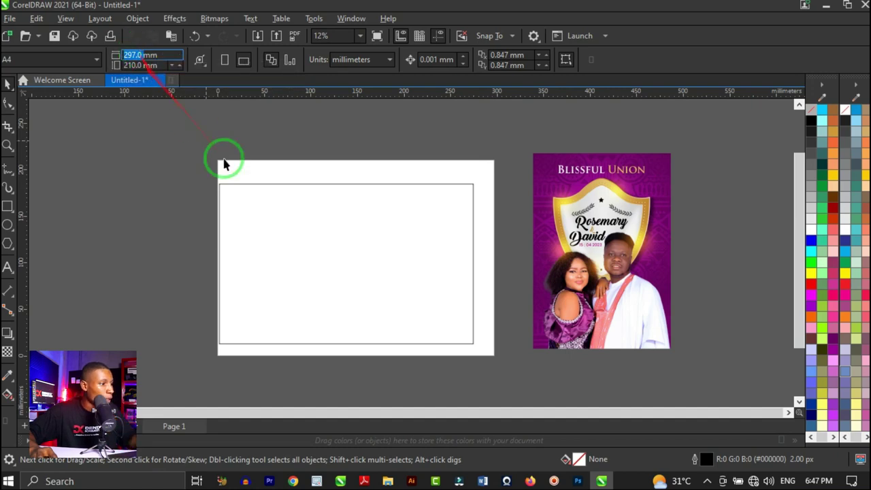
- Set the rectangle's size to 297 mm wide and 210 mm high to match the page
left_click(307, 210)
left_click(127, 65)
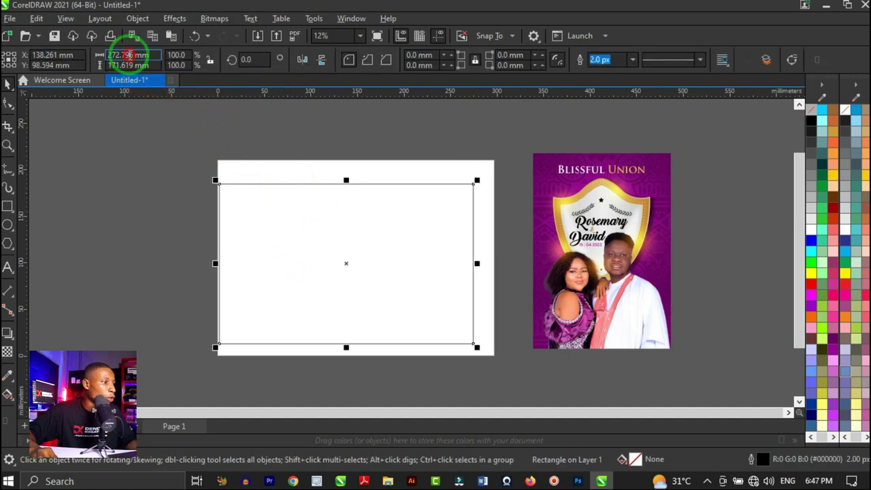
left_click(129, 56)
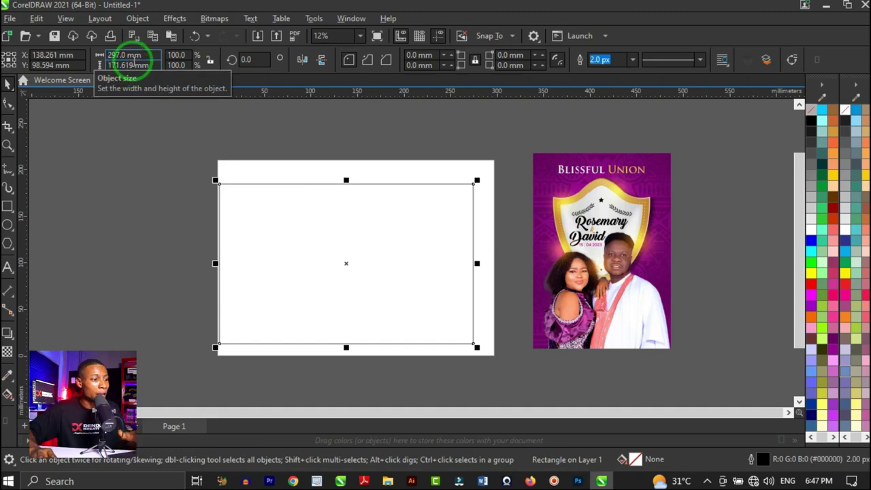
key("Return")
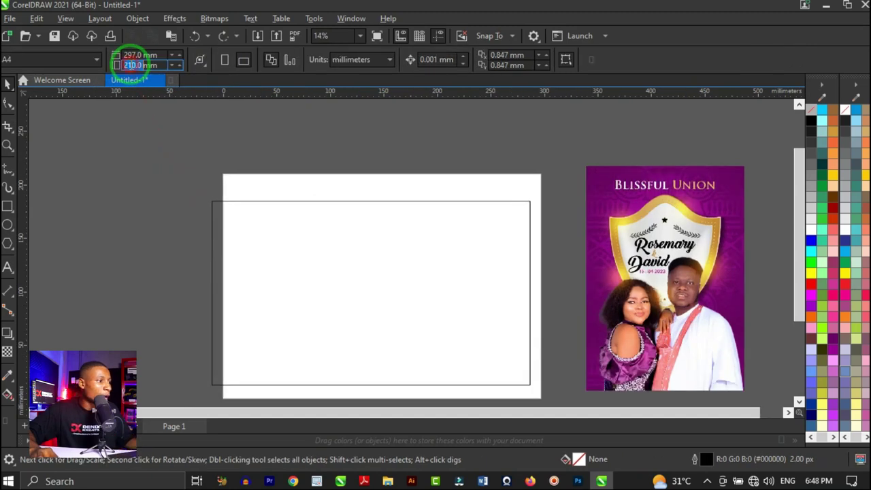
left_click(285, 219)
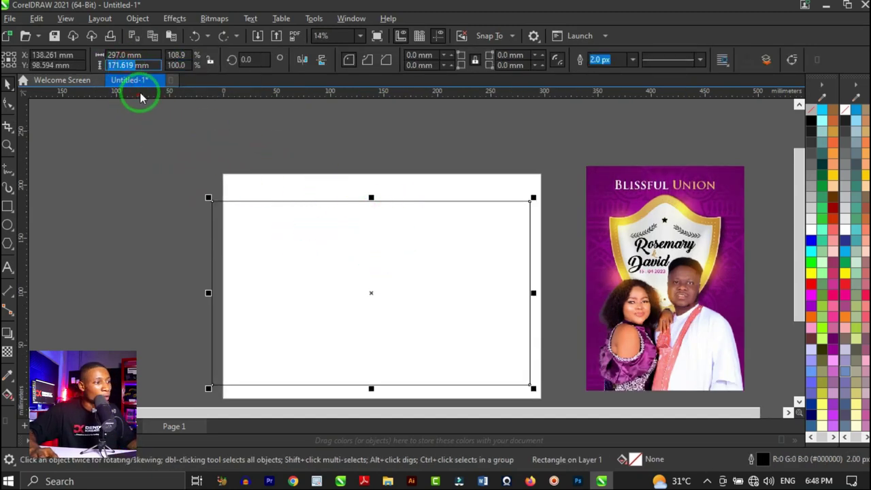
type("210.0")
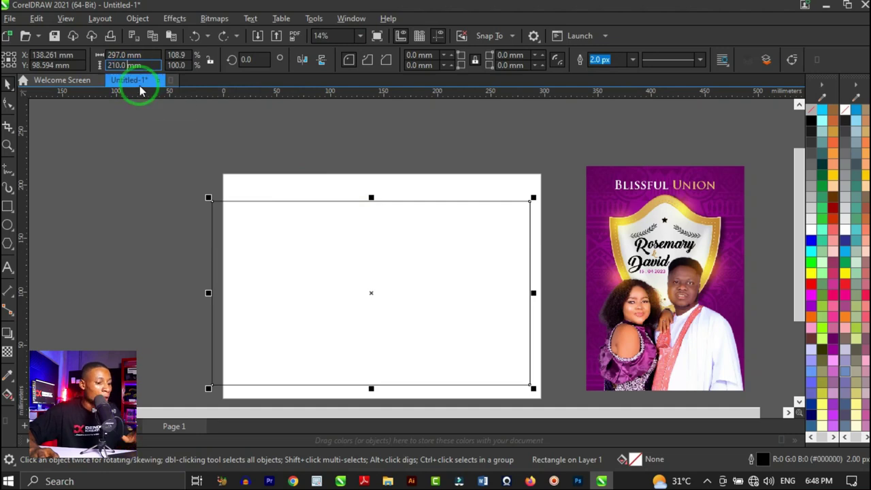
key("Return")
scroll(418, 237, "down", 2)
scroll(486, 286, "up", 2)
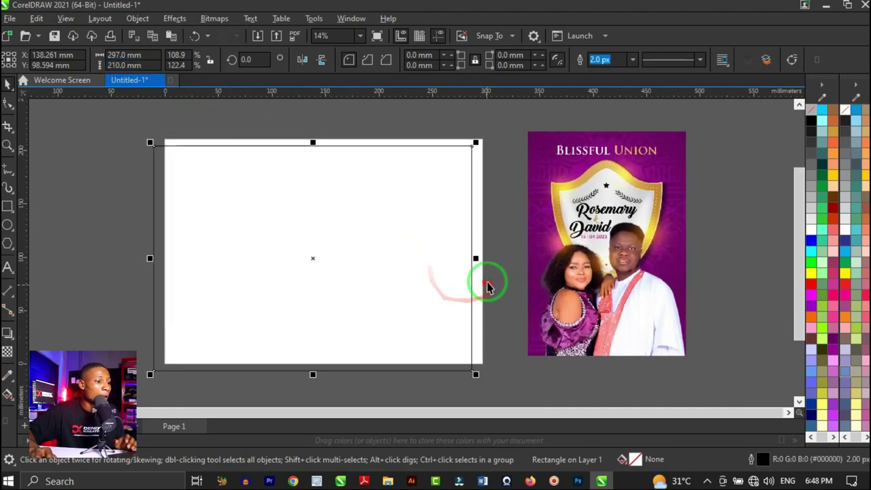
- Center the page-sized rectangle on the page
left_click(202, 209)
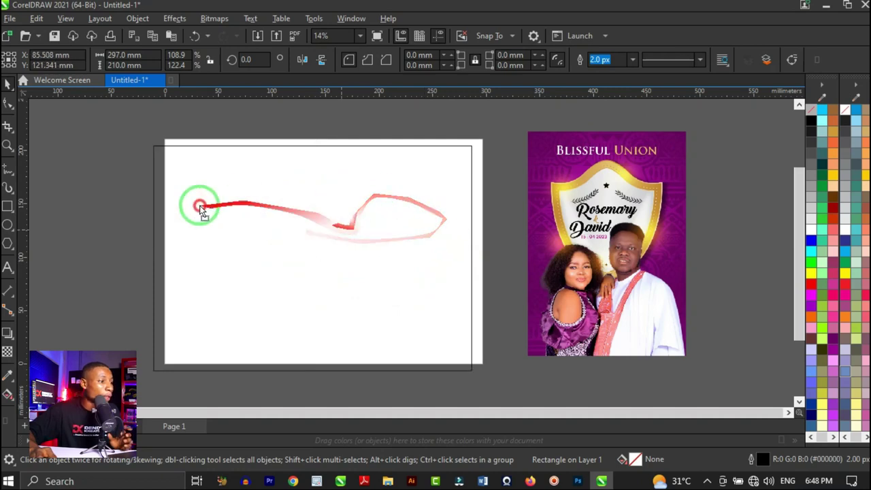
left_click_drag(307, 229, 220, 249)
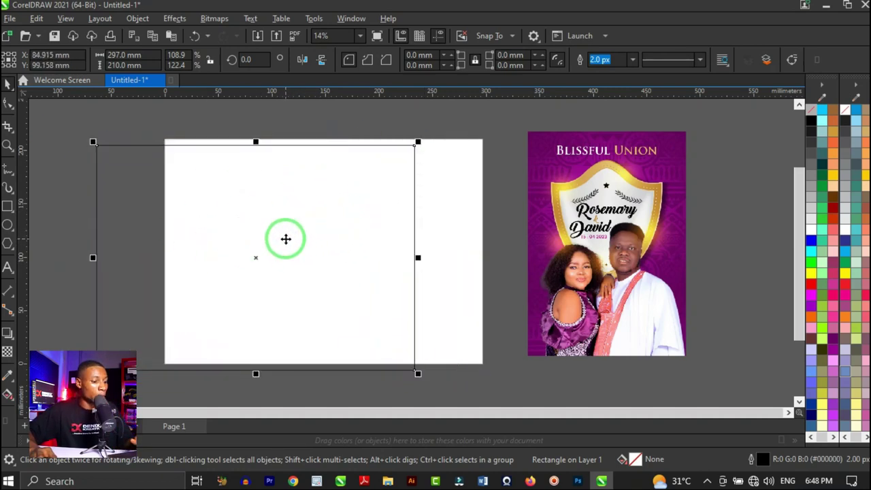
key("p")
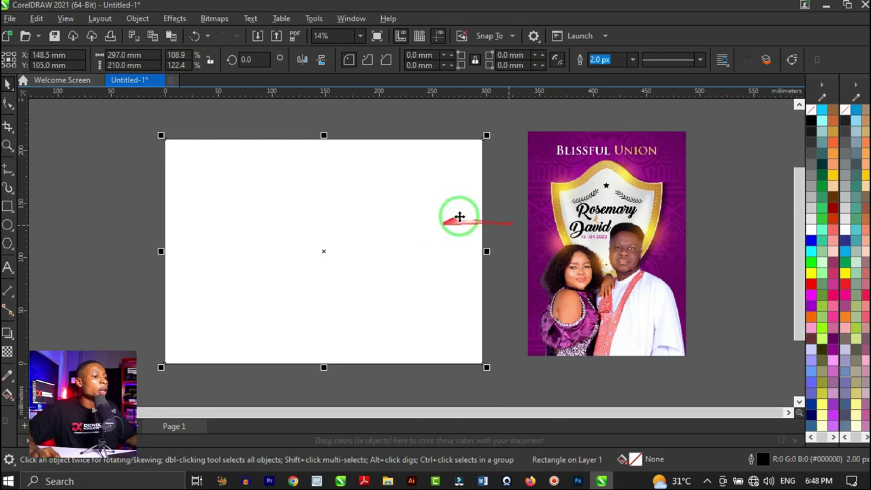
- Divide the page-sized rectangle into two side-by-side rectangles of 148.5 × 210 mm, one on each half of the page
left_click_drag(486, 251, 337, 250)
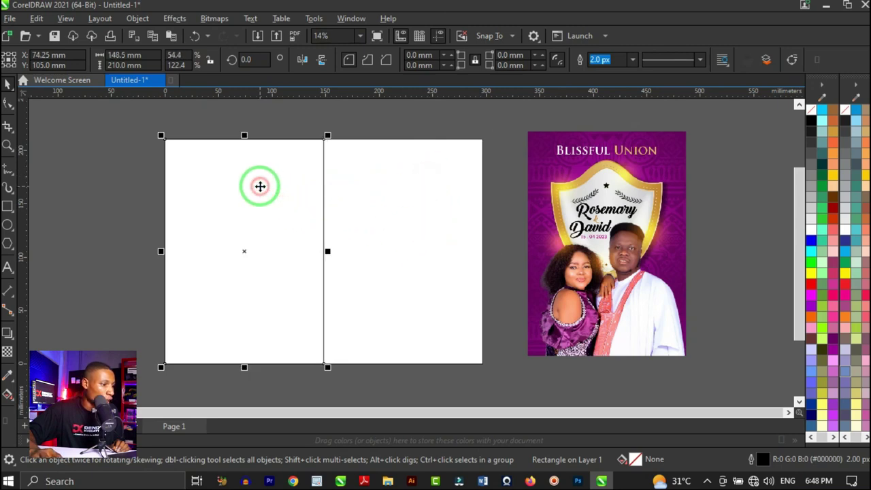
key("ctrl+z")
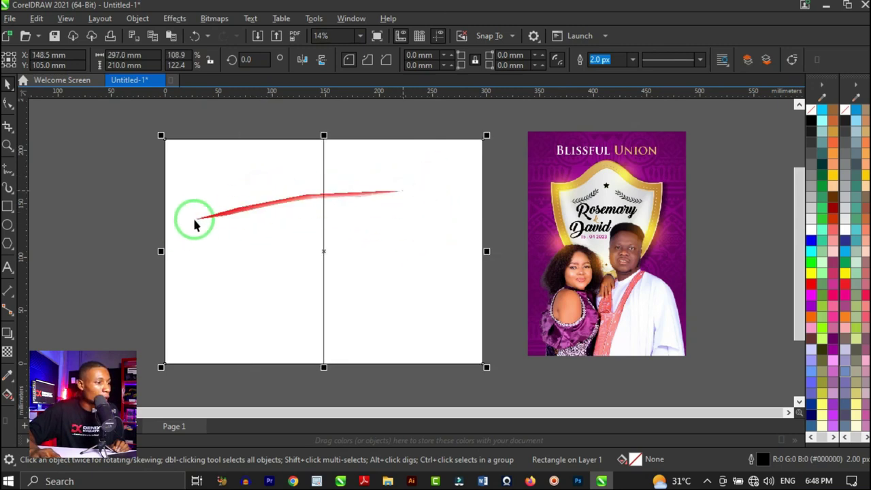
left_click_drag(161, 251, 320, 248)
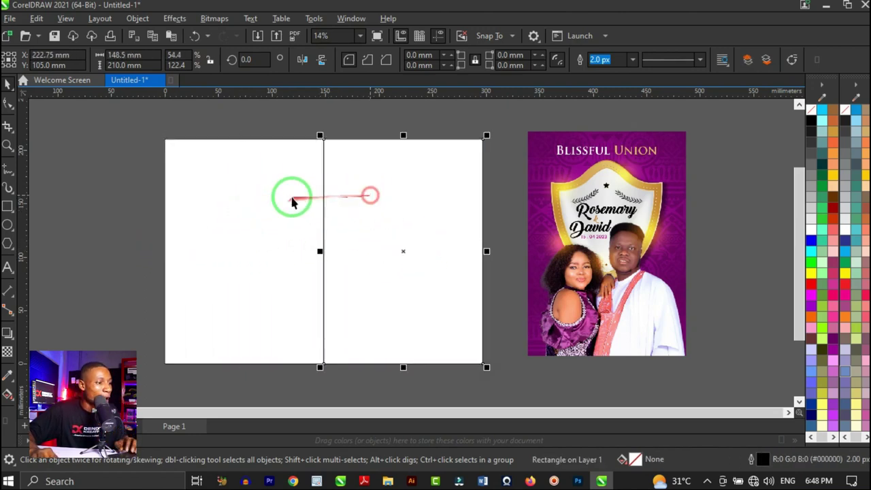
left_click_drag(389, 195, 235, 195)
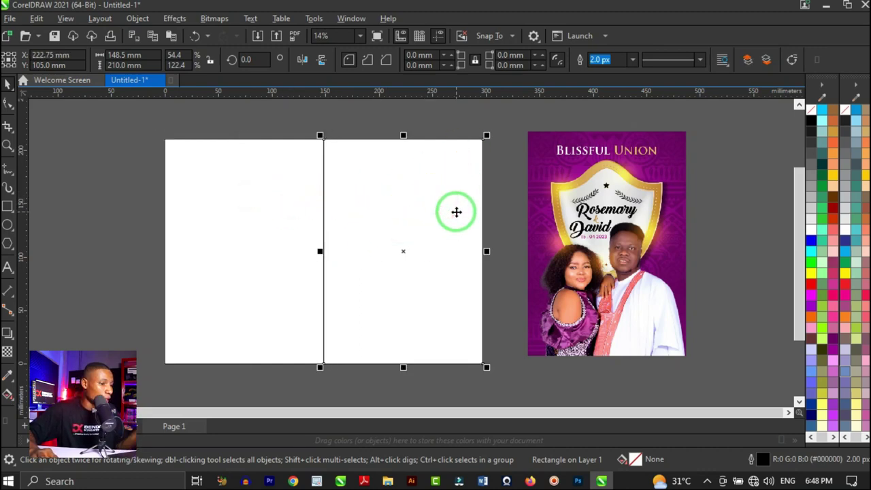
- Align the wedding cover image horizontally and vertically to the center of the rectangle on the page's right half
left_click(594, 218)
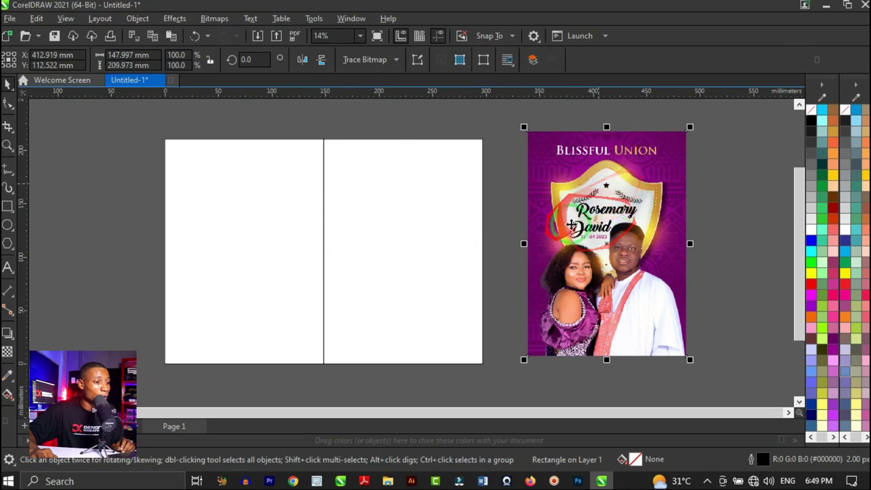
left_click(616, 195)
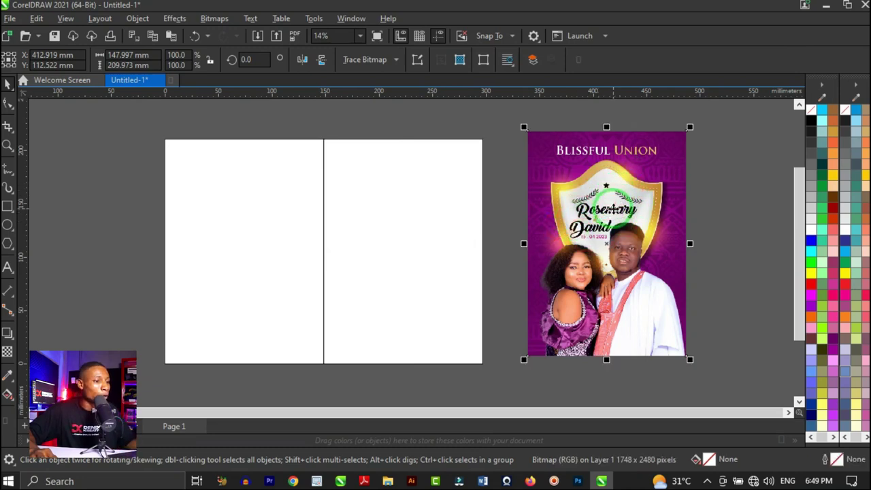
left_click(431, 192, "shift")
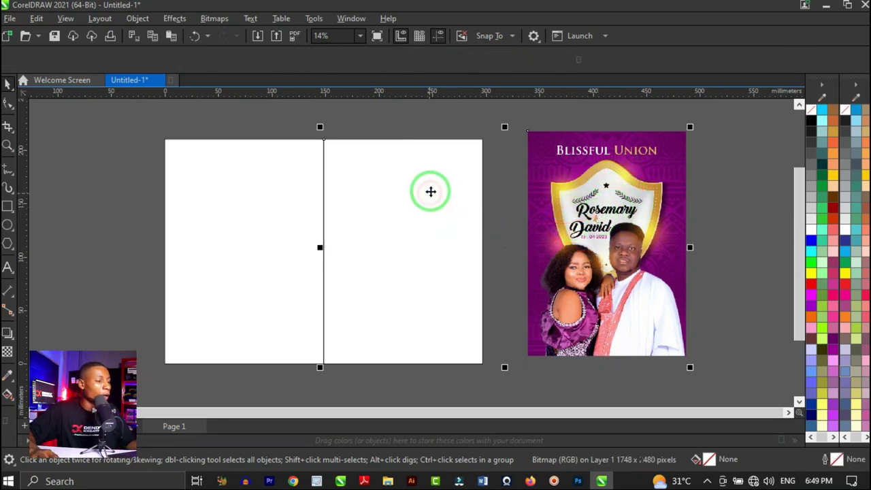
key("e")
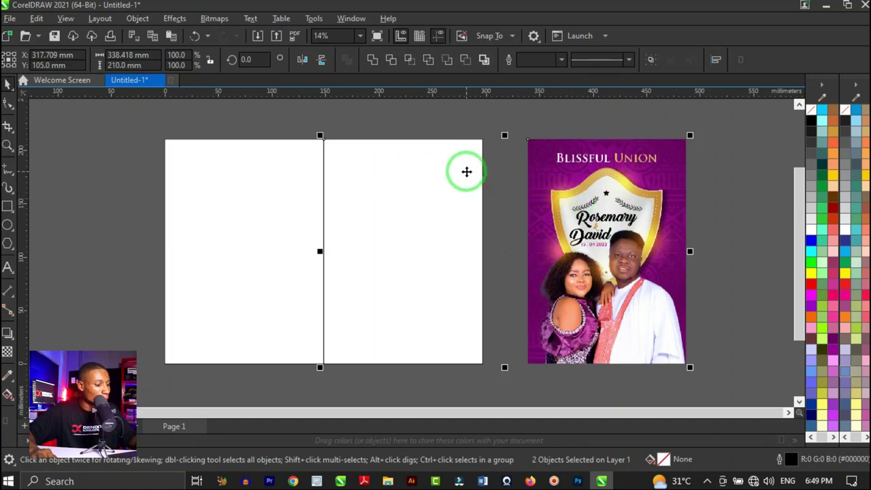
key("c")
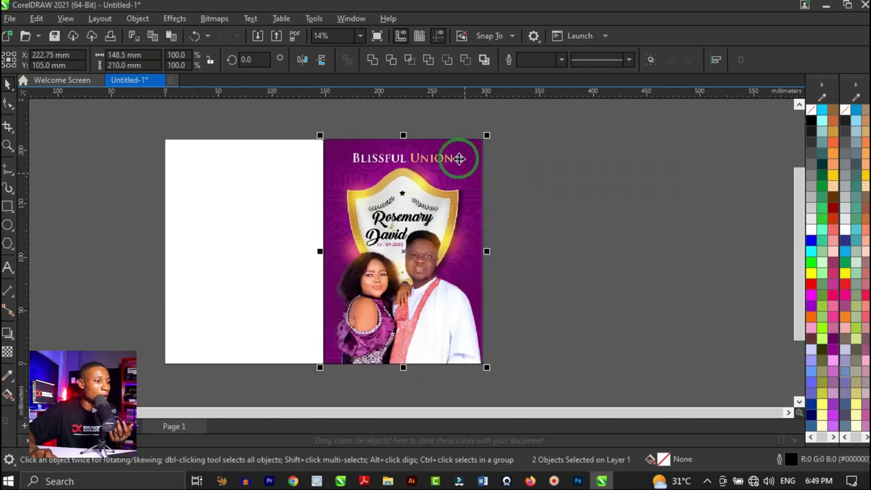
scroll(459, 158, "up", 2)
scroll(461, 148, "down", 3)
left_click(548, 169)
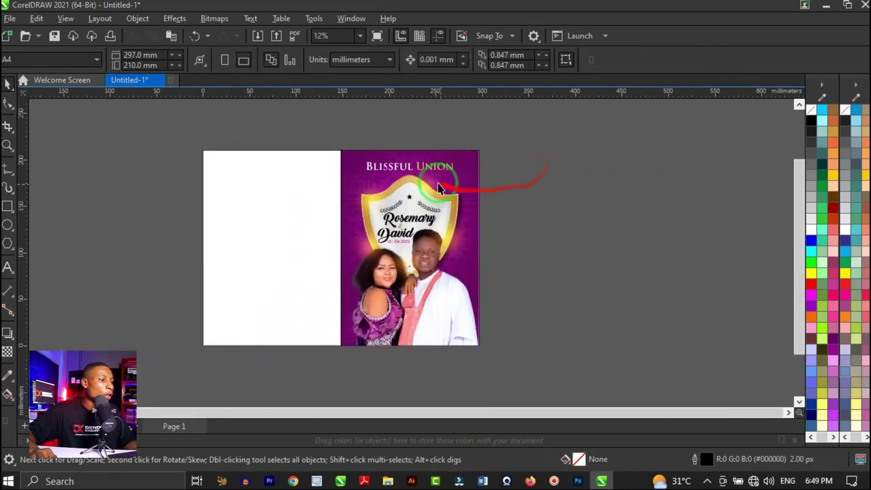
- Delete the 148.5 mm wide rectangle around the cover image and check the image's right edge against the page
left_click(443, 182)
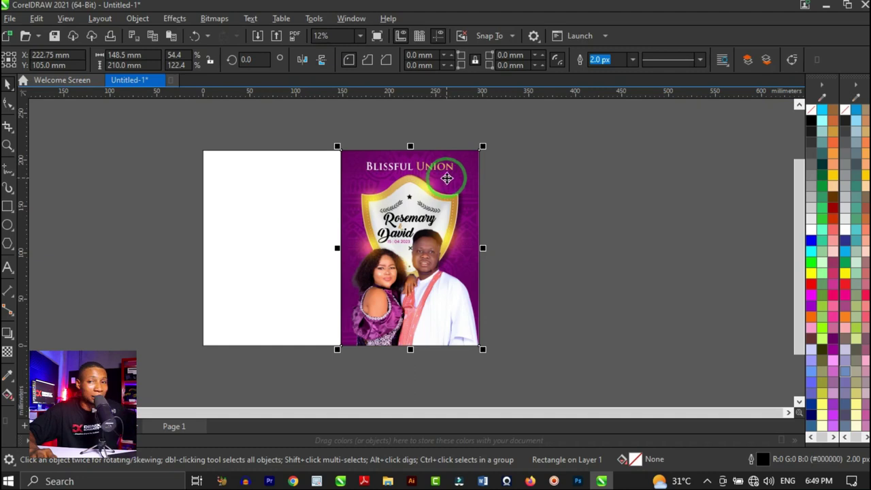
scroll(461, 158, "up", 7)
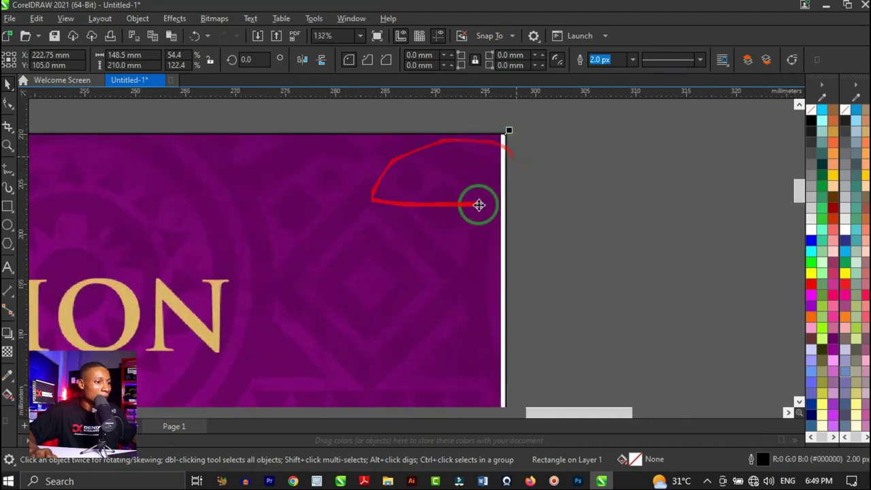
scroll(486, 183, "down", 4)
key("Escape")
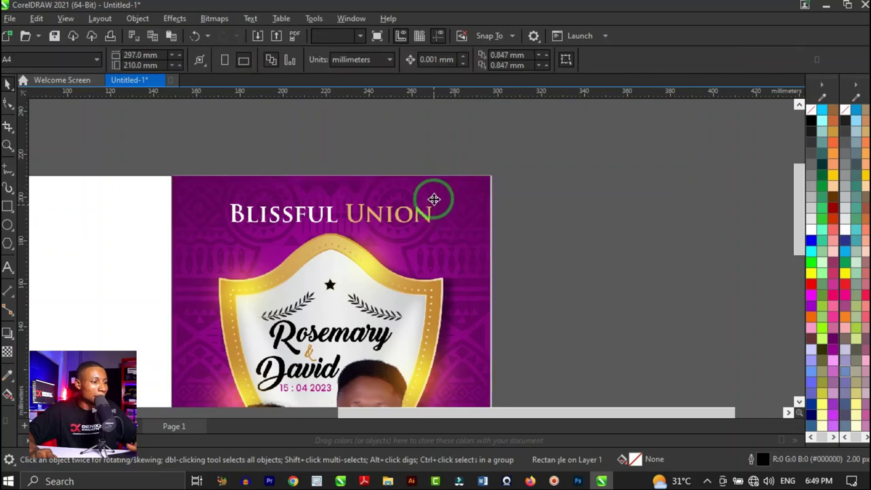
scroll(501, 169, "up", 5)
scroll(513, 179, "down", 6)
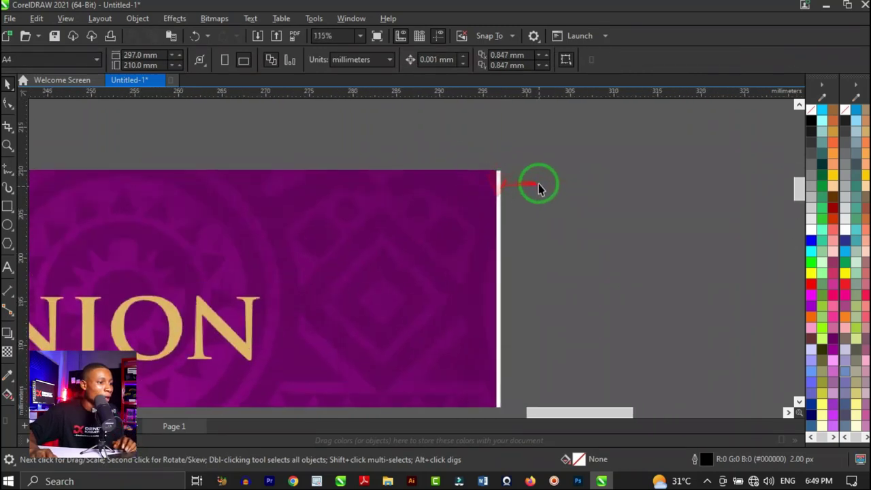
scroll(476, 226, "down", 2)
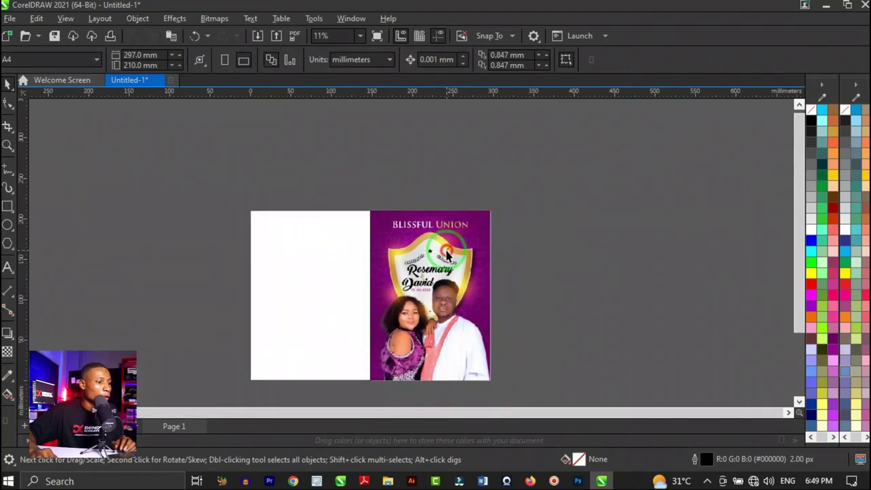
left_click(436, 245)
left_click(291, 238)
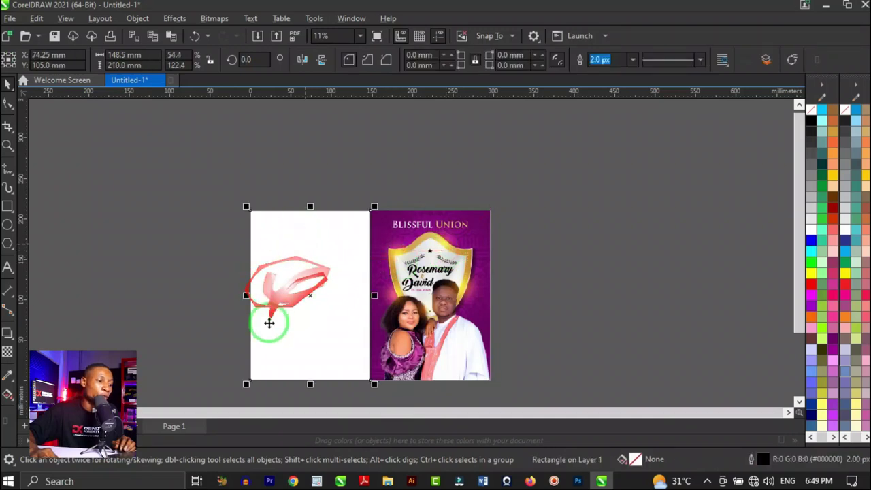
scroll(299, 330, "up", 1)
scroll(328, 296, "down", 2)
scroll(328, 296, "up", 2)
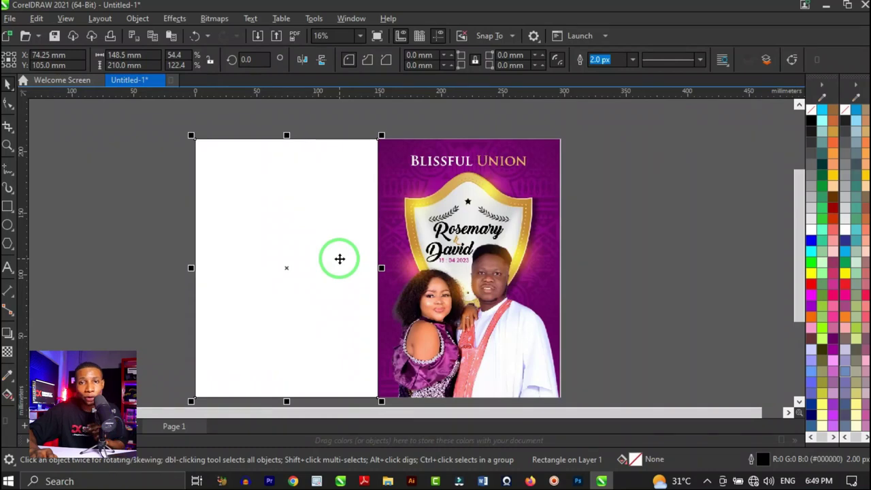
- Import the photos DSC_0218, DSC_0220, DSC_0226, DSC_0229 and DSC_0234 1 from the WEDDING JOTTER folder into the CorelDRAW document
left_click(387, 481)
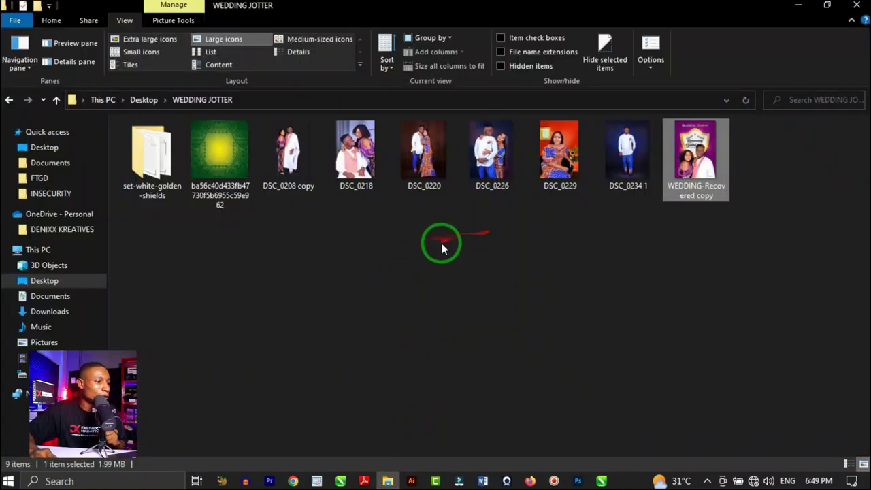
left_click(468, 294)
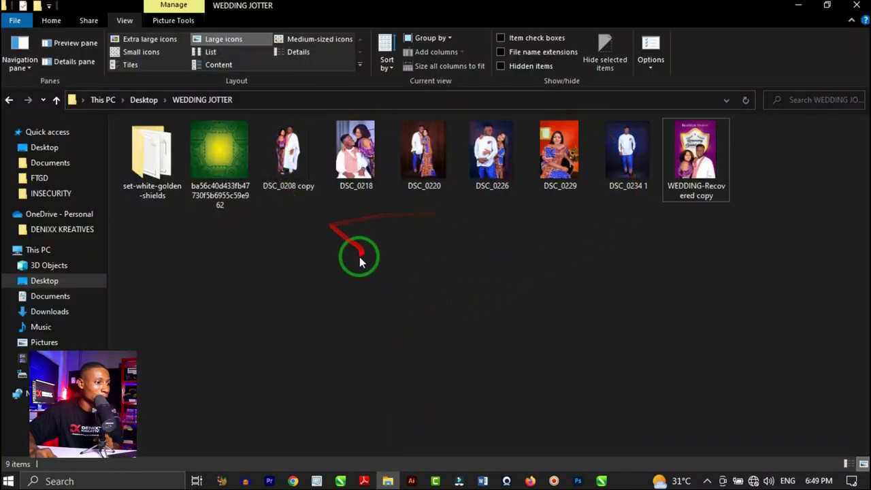
left_click_drag(364, 294, 332, 296)
left_click_drag(585, 259, 102, 306)
left_click_drag(586, 235, 218, 150)
- Move the DSC_0218 and DSC_0234 1 photos below the page and the seated woman's photo to the right of it
left_click_drag(577, 196, 432, 326)
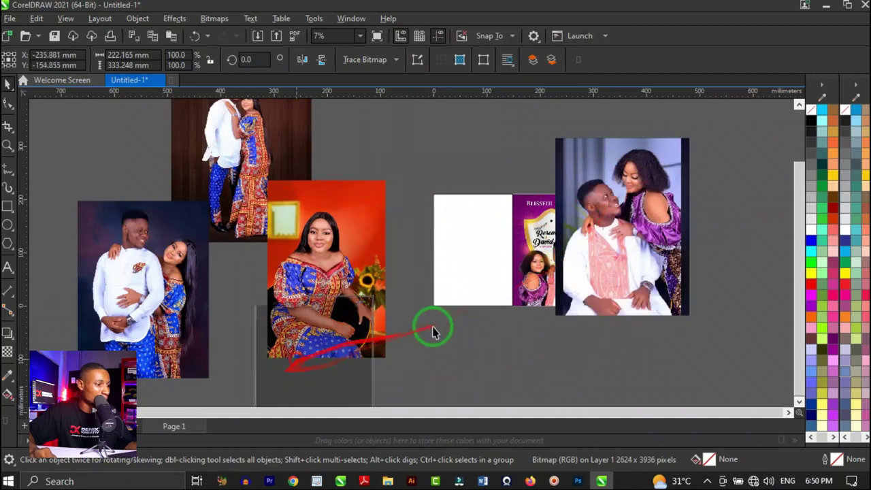
left_click_drag(582, 245, 486, 354)
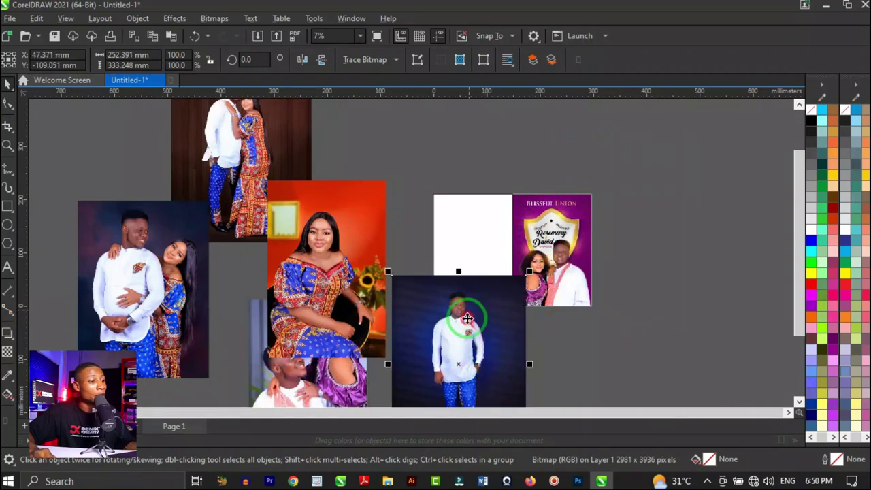
left_click_drag(468, 318, 443, 388)
left_click_drag(354, 306, 742, 268)
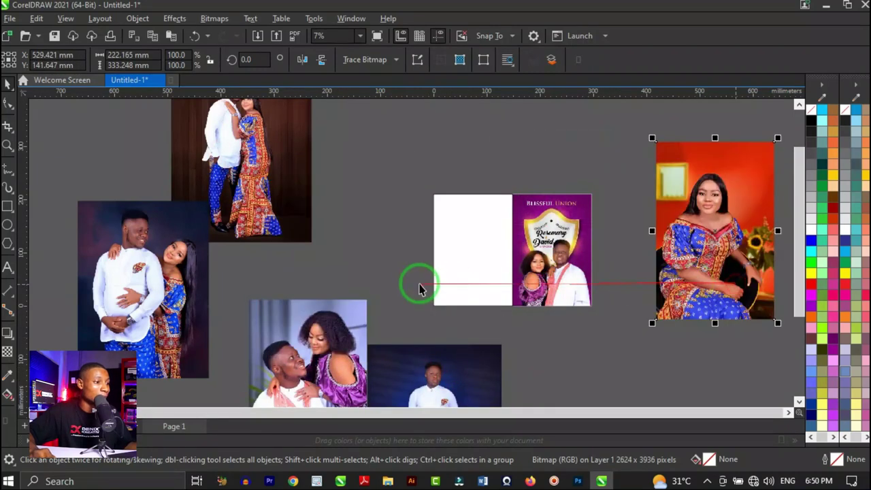
- PowerClip the DSC_0226 couple photo inside the rectangle on the page's left half
left_click(156, 271)
left_click_drag(147, 283, 473, 245)
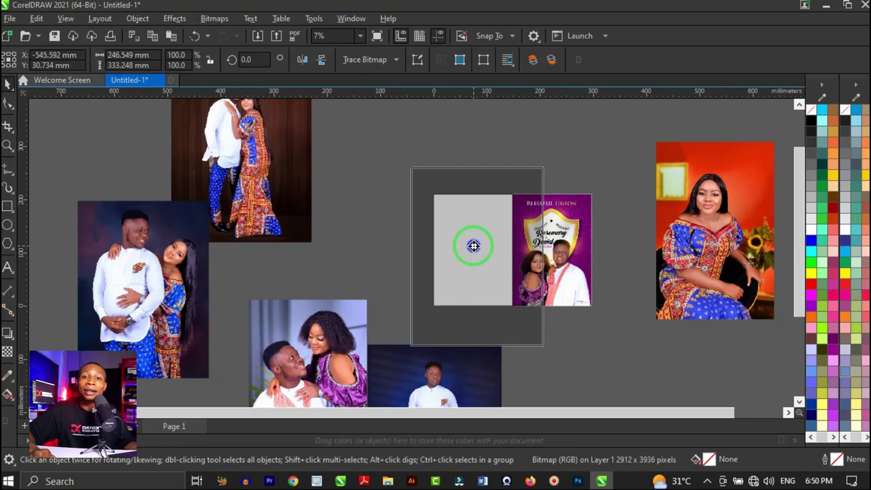
left_click_drag(474, 246, 475, 247)
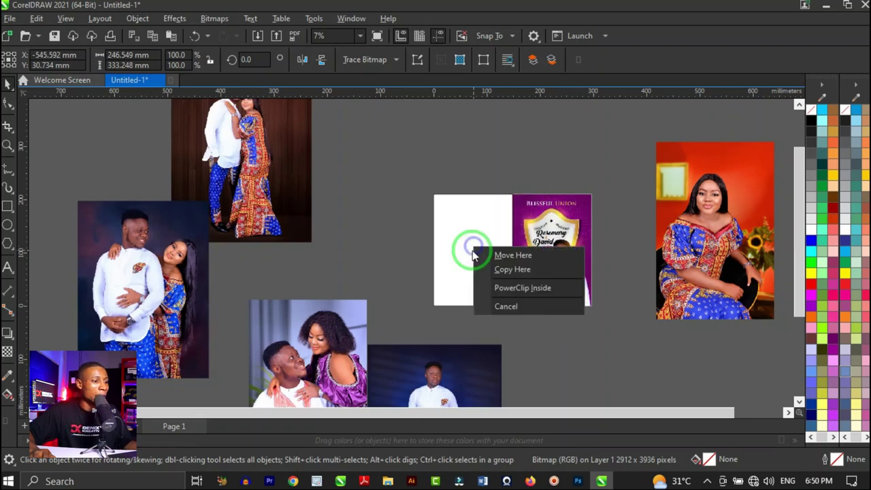
left_click(514, 288)
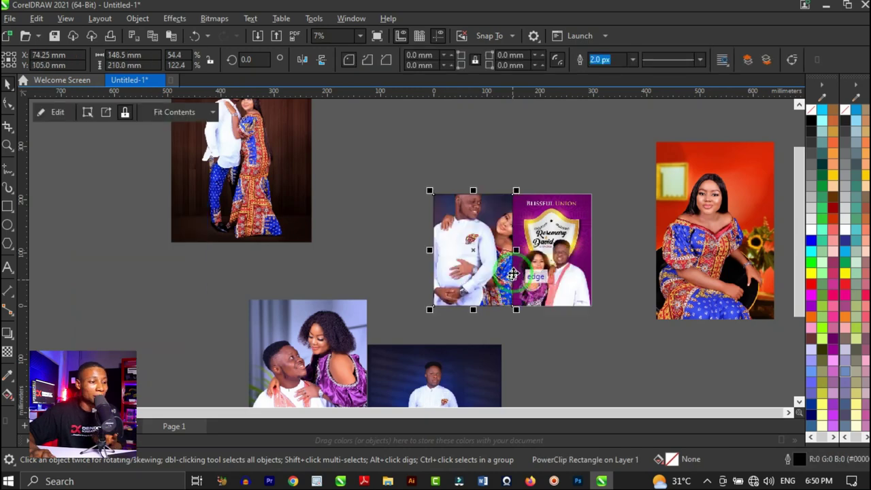
scroll(512, 274, "up", 2)
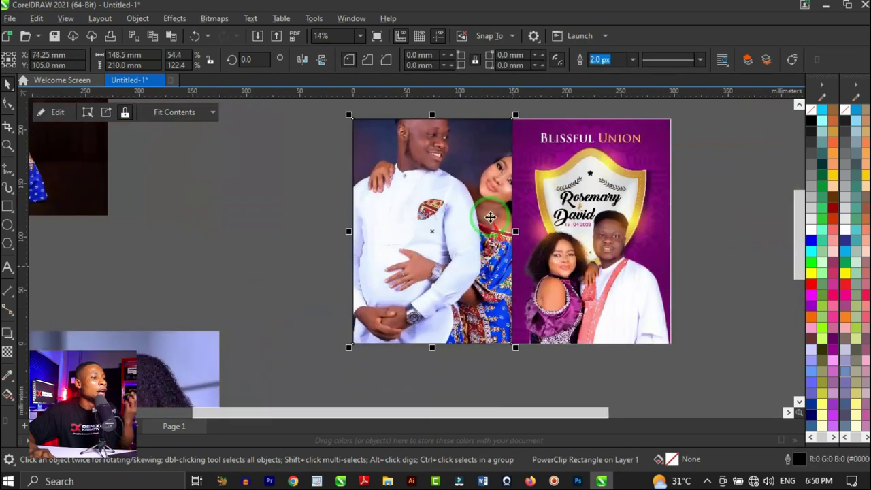
- Open the couple photo inside the PowerClip frame and scale it to about 177.8 × 240.3 mm, keeping its proportions
left_click(447, 228, "ctrl")
scroll(461, 257, "down", 1)
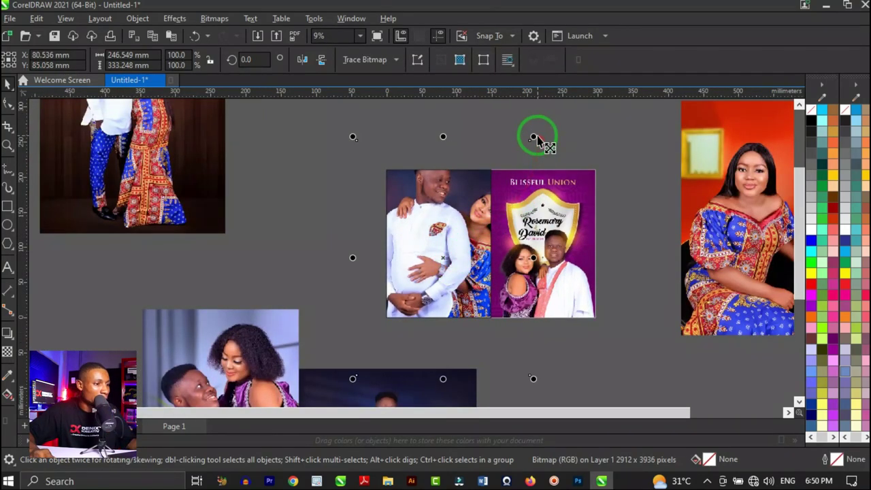
left_click_drag(534, 137, 518, 170)
scroll(459, 197, "up", 2)
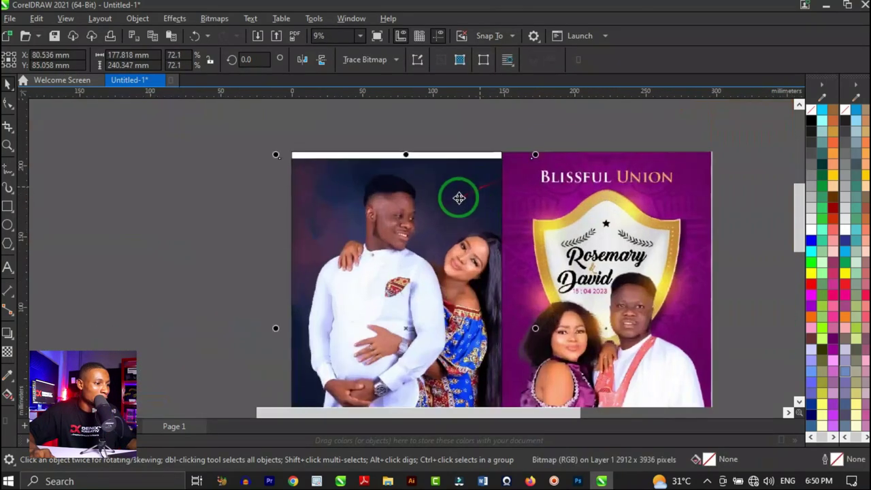
- Reposition the couple photo so it covers the whole back cover frame, centred at about X 69.9, Y 94.3 mm, and finish editing the PowerClip
left_click_drag(408, 203, 412, 202)
scroll(435, 224, "down", 1)
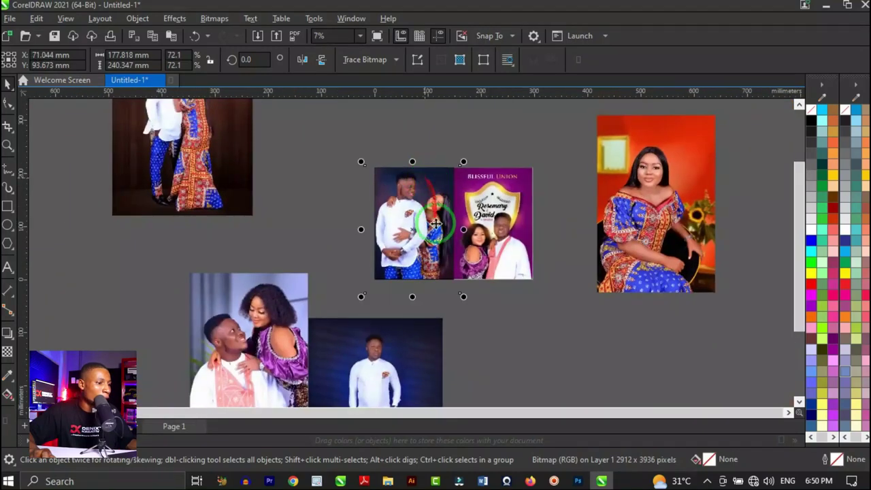
scroll(436, 223, "up", 4)
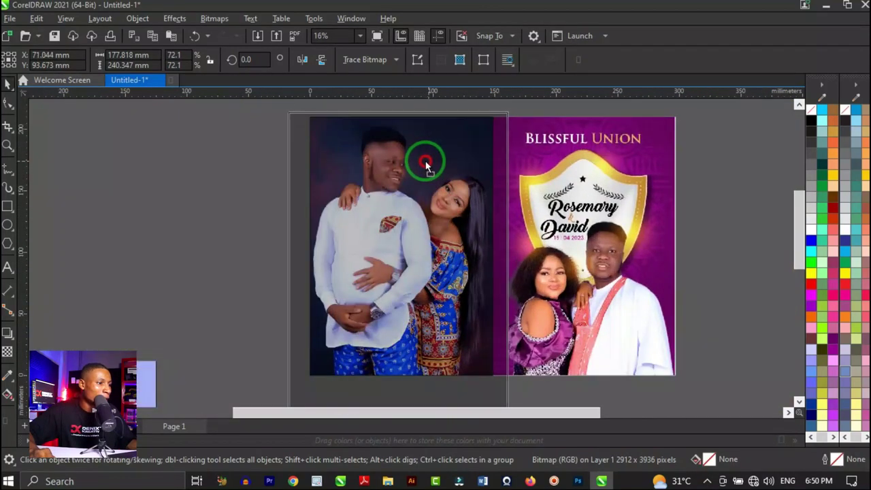
left_click(425, 164)
scroll(429, 148, "up", 2)
scroll(416, 165, "down", 3)
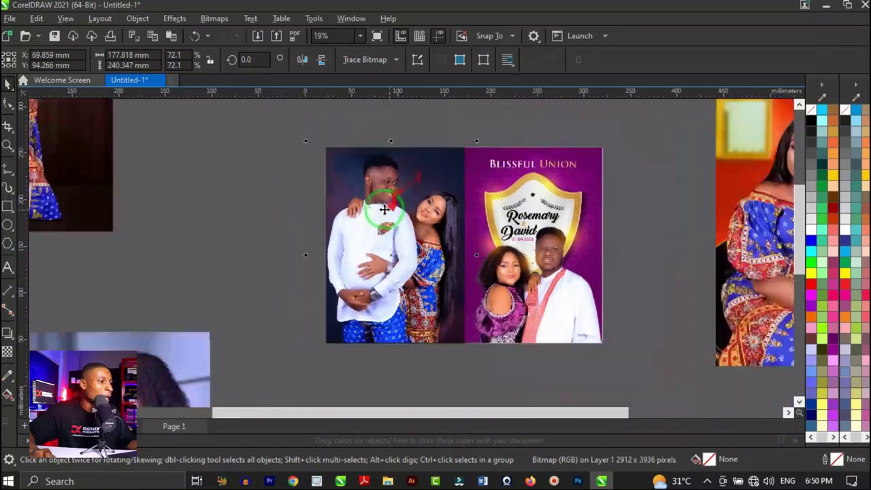
key("Escape")
scroll(384, 230, "up", 1)
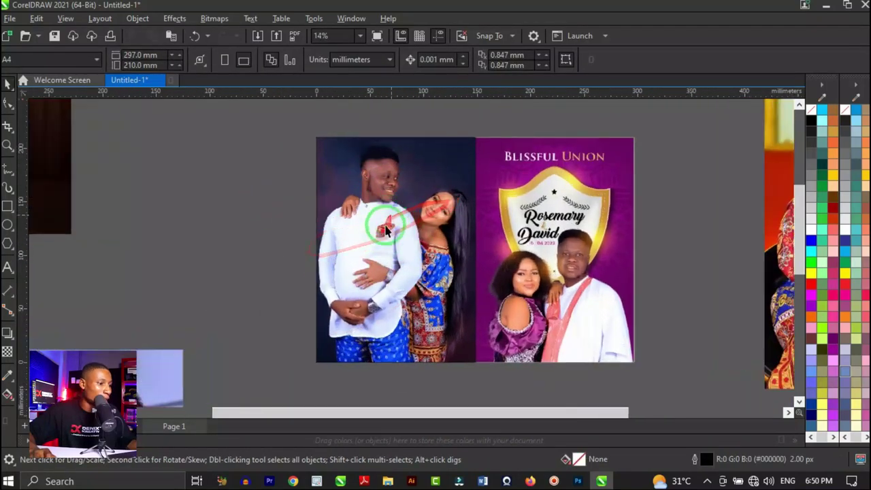
scroll(431, 152, "up", 2)
scroll(428, 160, "down", 2)
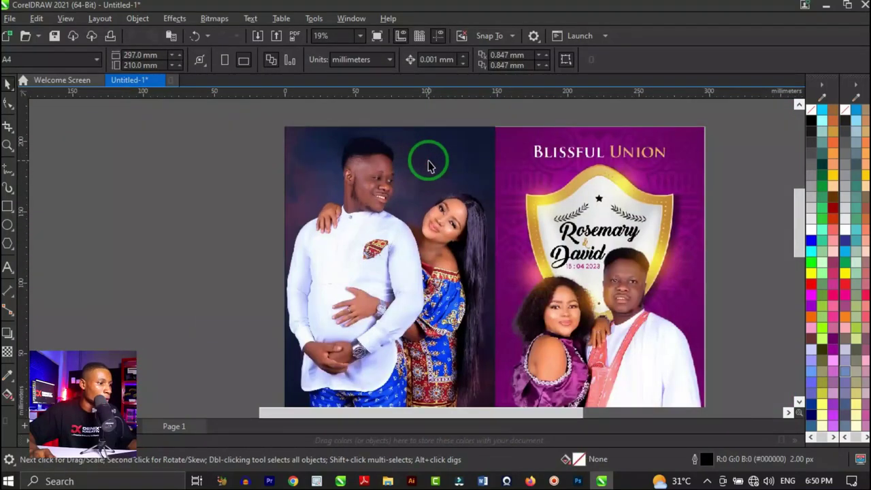
- Remove the outline from the PowerClip rectangle holding the couple photo on the back cover
left_click(428, 164)
scroll(368, 146, "up", 4)
scroll(614, 132, "up", 2)
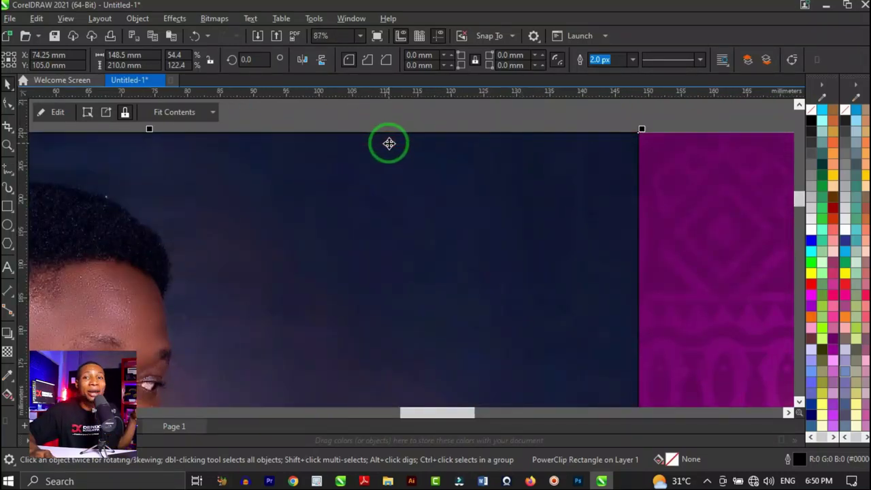
right_click(812, 113)
left_click(815, 122)
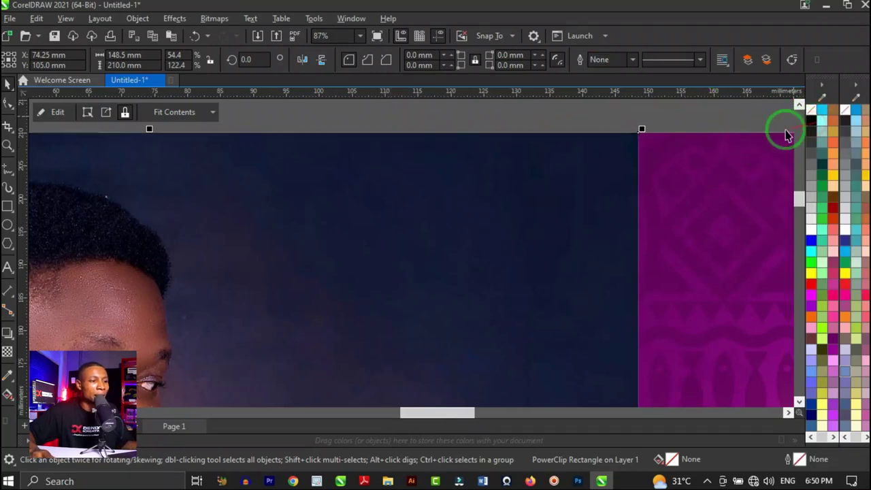
scroll(544, 143, "down", 1)
scroll(609, 152, "down", 3)
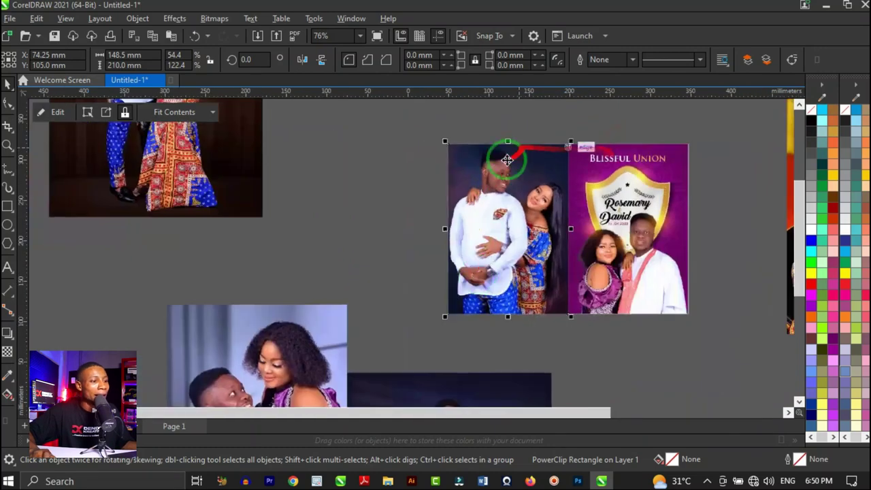
left_click(625, 181)
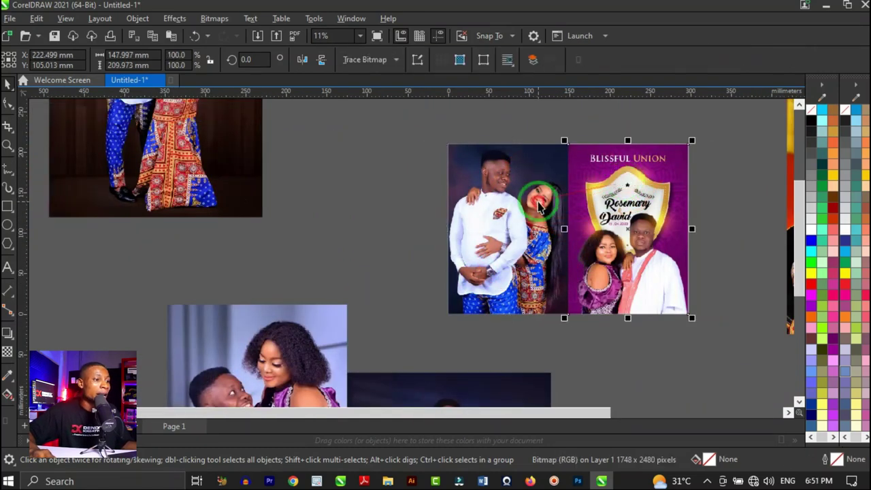
left_click(566, 225)
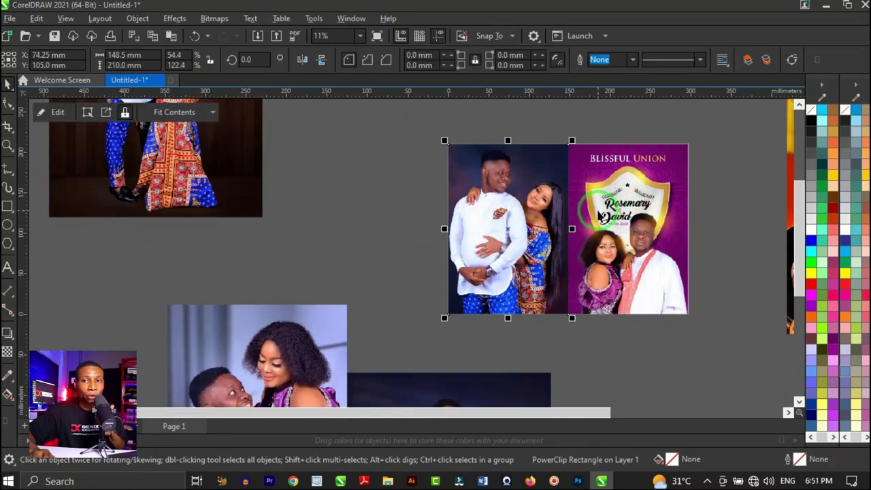
- Draw a circle about 108 mm across over the lower part of the back cover photo and give it a black outline
scroll(511, 254, "up", 2)
key("F7")
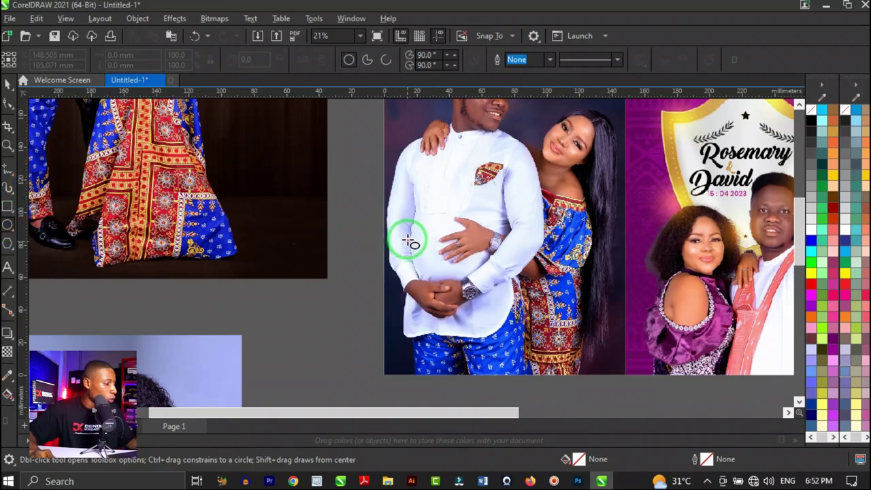
mouse_move(370, 197)
left_mouse_down()
mouse_move(495, 297)
mouse_move(527, 356)
left_mouse_up()
left_click_drag(541, 242, 436, 235)
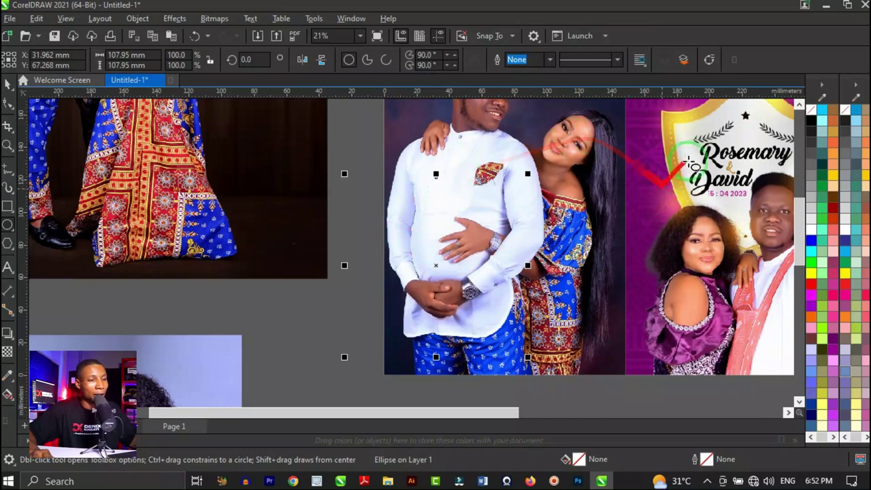
right_click(817, 116)
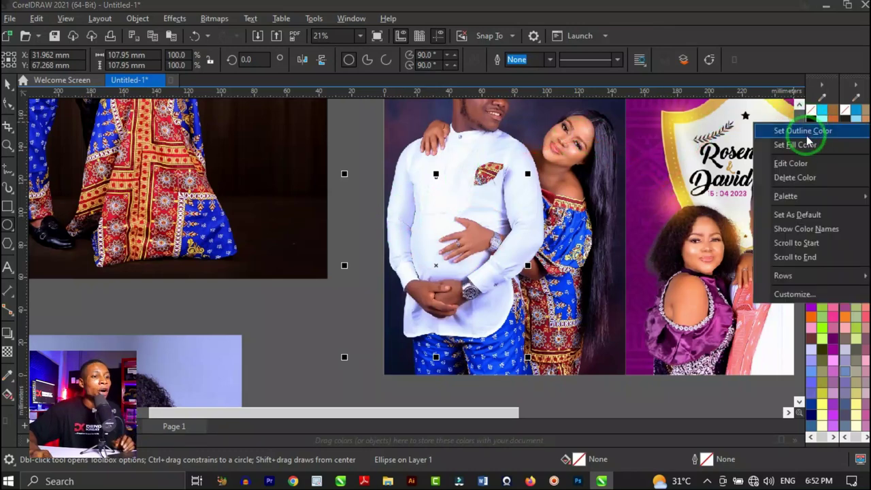
left_click(807, 133)
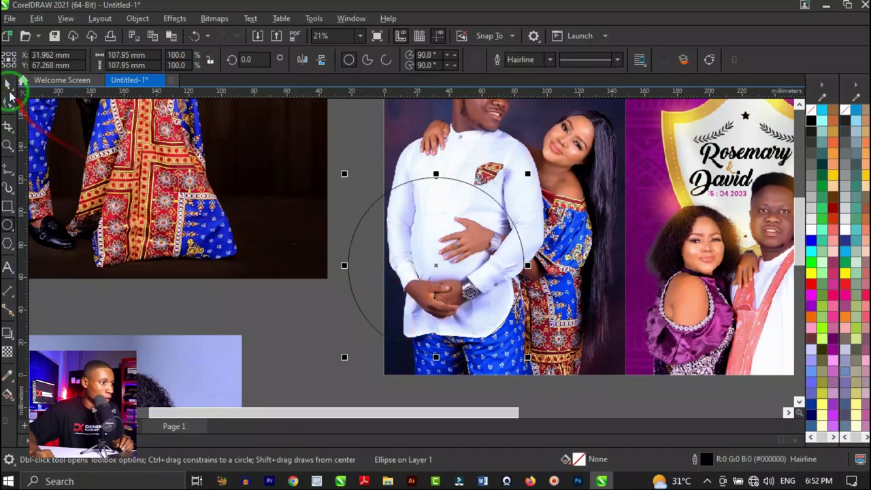
- Move the circle inward over the couple photo and shrink it to about 85.6 mm across
scroll(429, 218, "up", 1)
left_click_drag(442, 266, 478, 262)
mouse_move(618, 170)
left_mouse_down()
mouse_move(602, 198)
mouse_move(615, 184)
left_mouse_up()
scroll(524, 233, "down", 2)
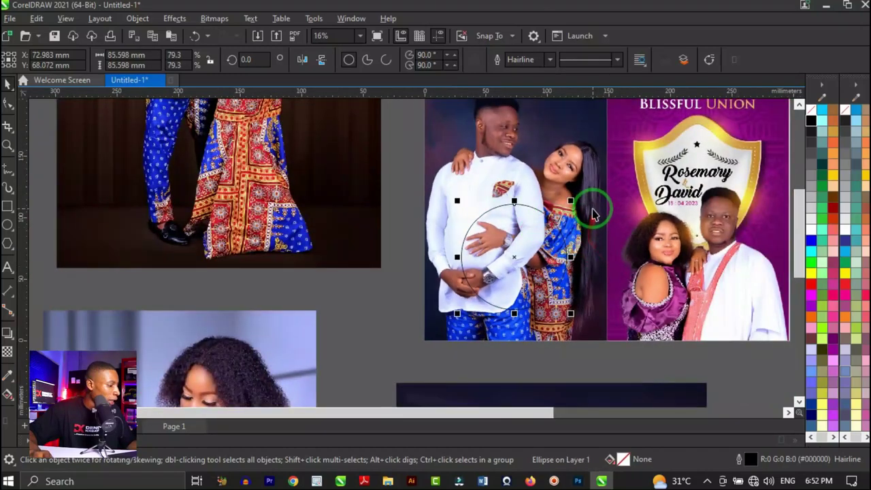
- Centre the circle horizontally on the back cover's PowerClip rectangle
left_click(570, 162, "shift")
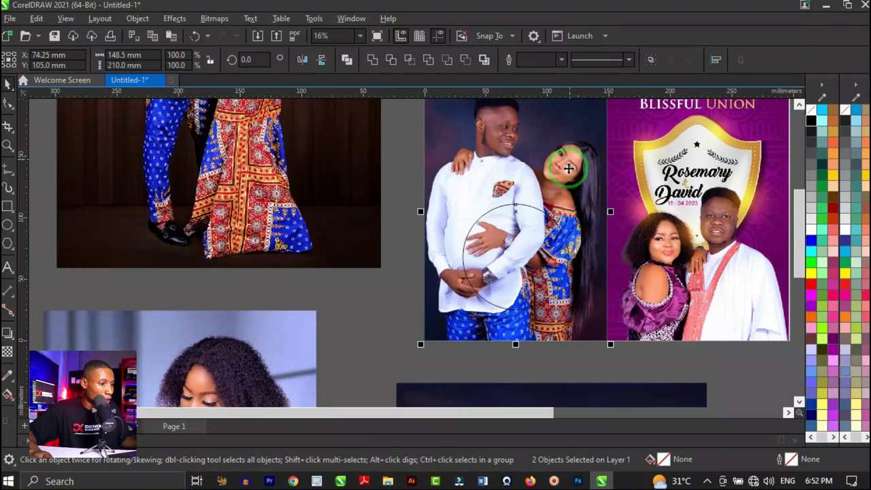
left_click(399, 247)
scroll(509, 224, "up", 1)
left_click(525, 220)
scroll(537, 231, "up", 1)
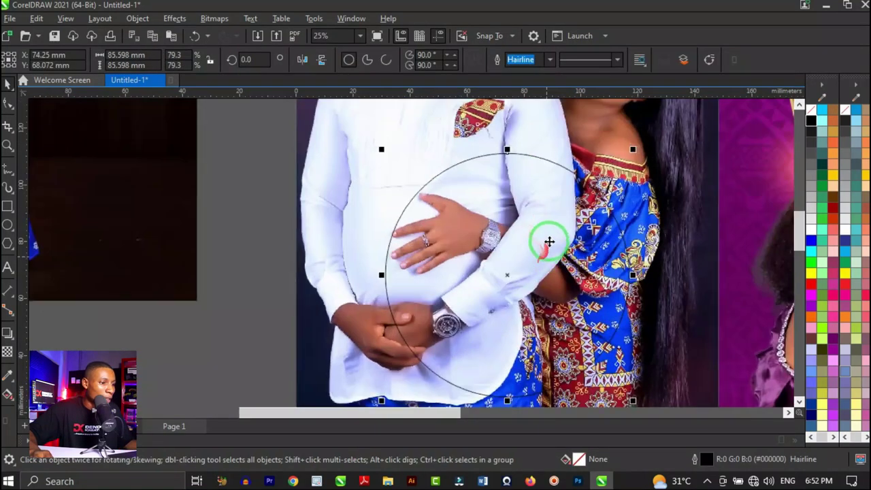
- Raise the circle to a centre height of about 73.2 mm and keep it horizontally aligned with the back cover
scroll(540, 222, "down", 1)
left_click(596, 159, "shift")
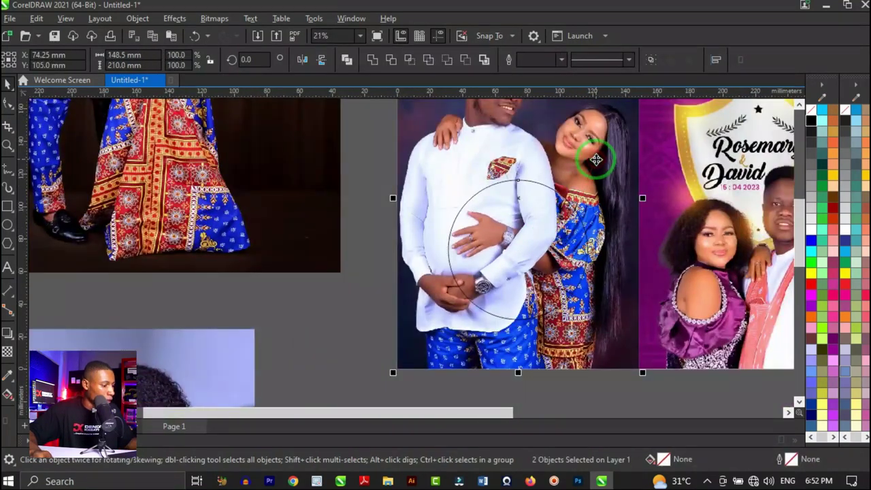
left_click(365, 258)
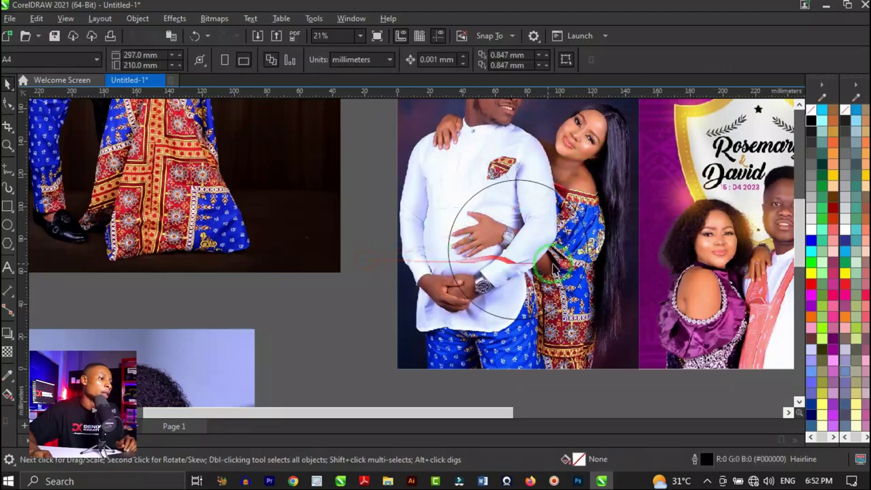
scroll(399, 227, "up", 2)
scroll(491, 230, "down", 1)
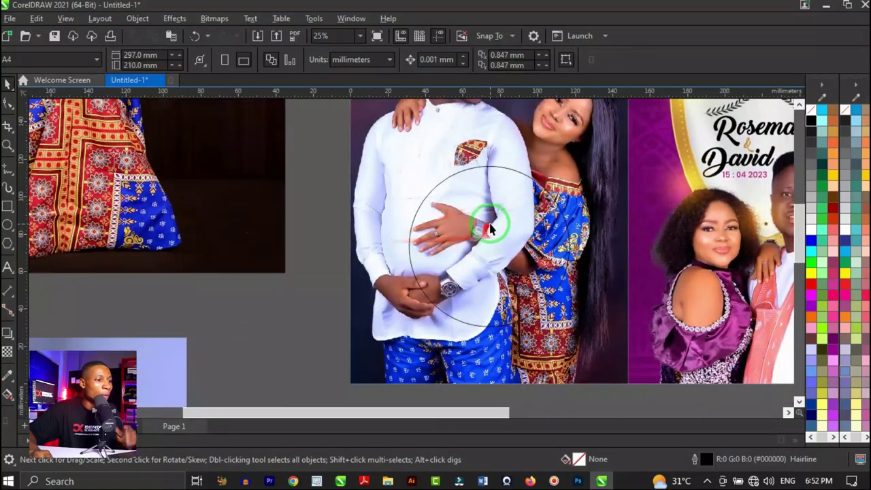
left_click(518, 198)
scroll(523, 227, "down", 1)
scroll(524, 226, "up", 2)
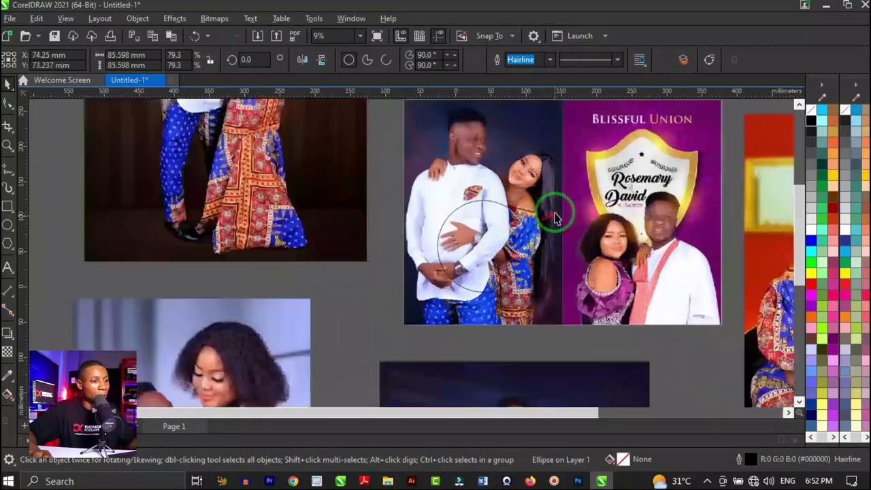
- Sample the gold (#C68E37) from the front cover's shield border with the Color Eyedropper and fill the circle with it
scroll(484, 248, "down", 2)
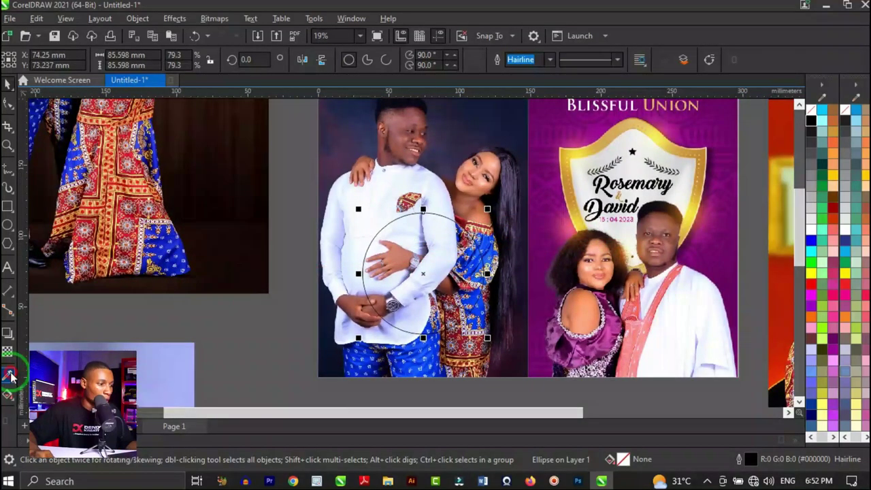
scroll(534, 143, "up", 1)
left_click(583, 194)
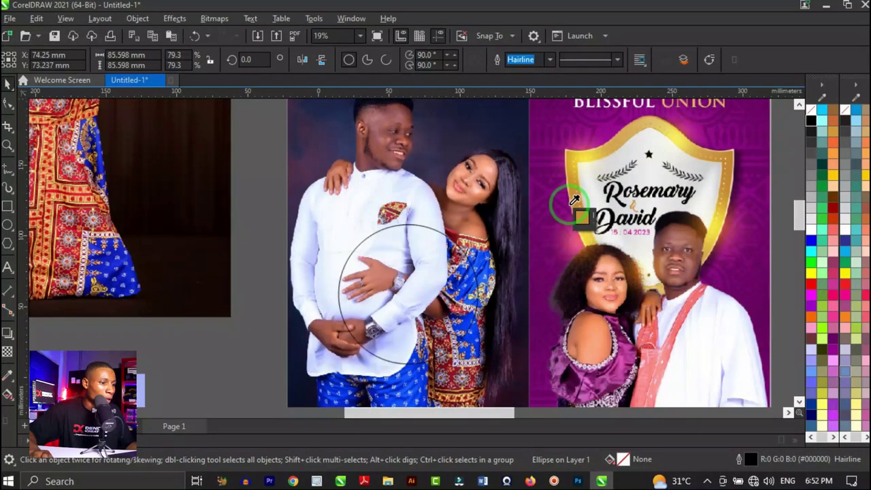
left_click(578, 196)
scroll(579, 196, "up", 2)
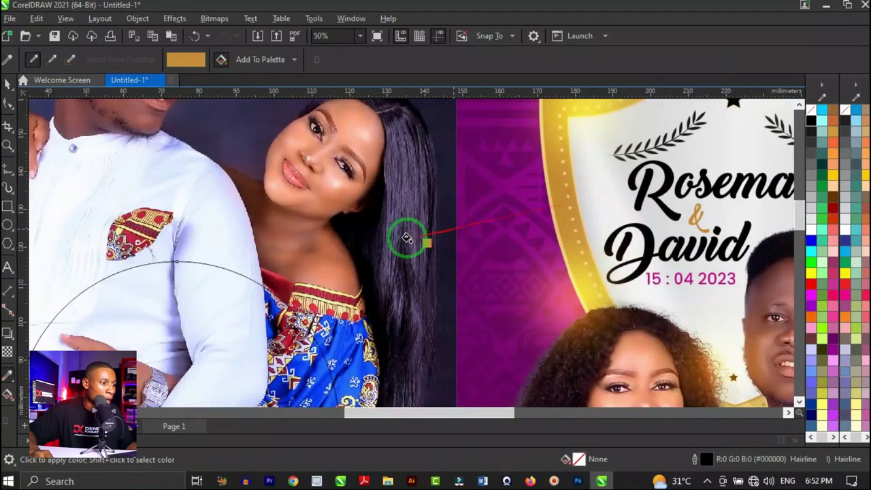
scroll(463, 201, "down", 1)
left_click(221, 276)
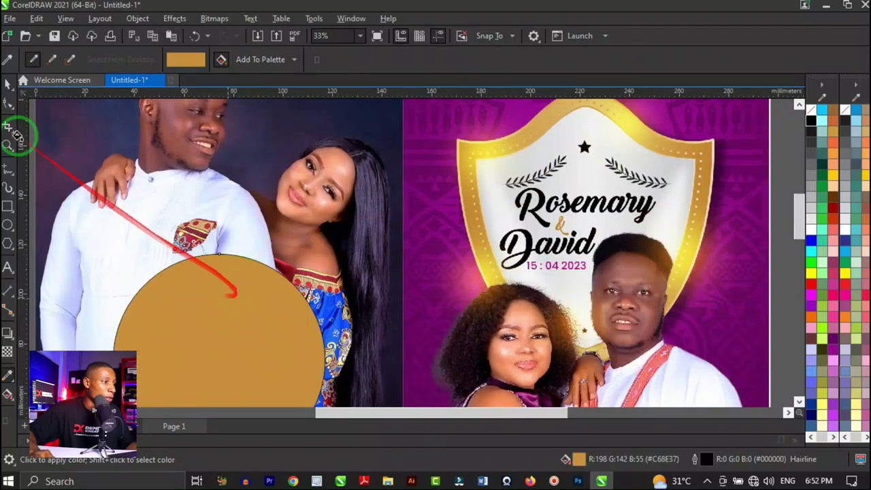
- Remove the outline from the gold circle on the back cover
left_click(7, 85)
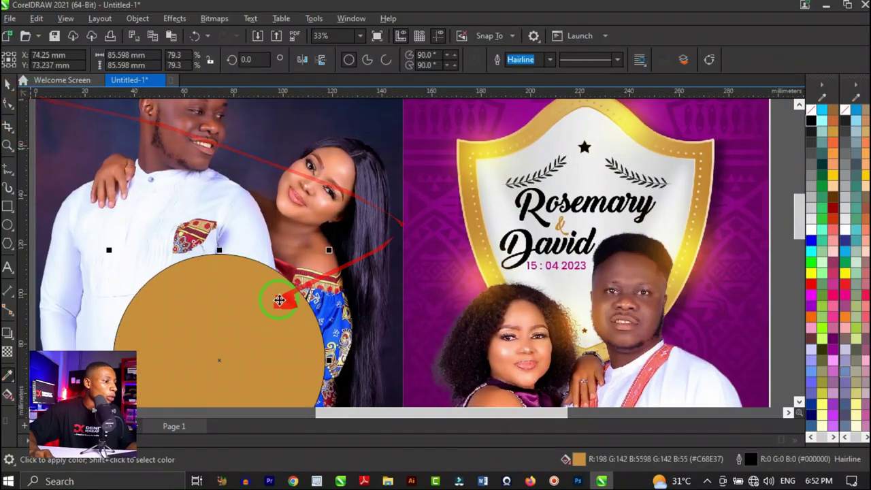
scroll(272, 293, "up", 5)
scroll(276, 276, "down", 5)
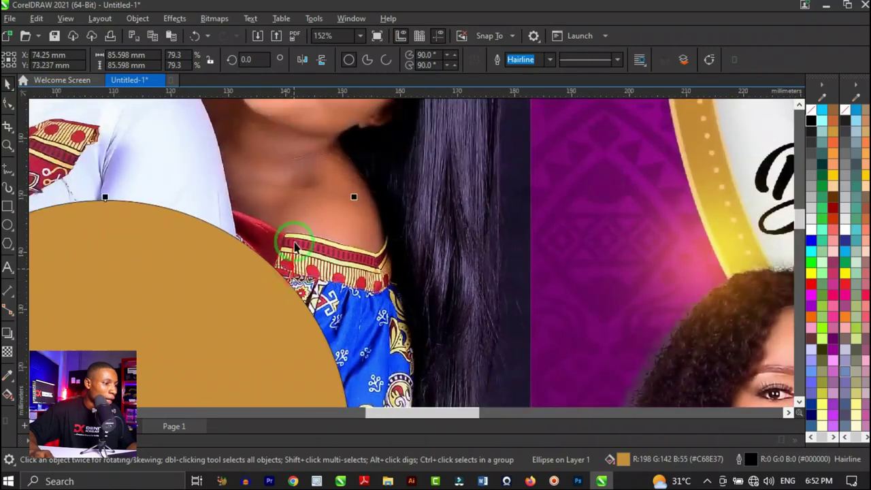
right_click(810, 107)
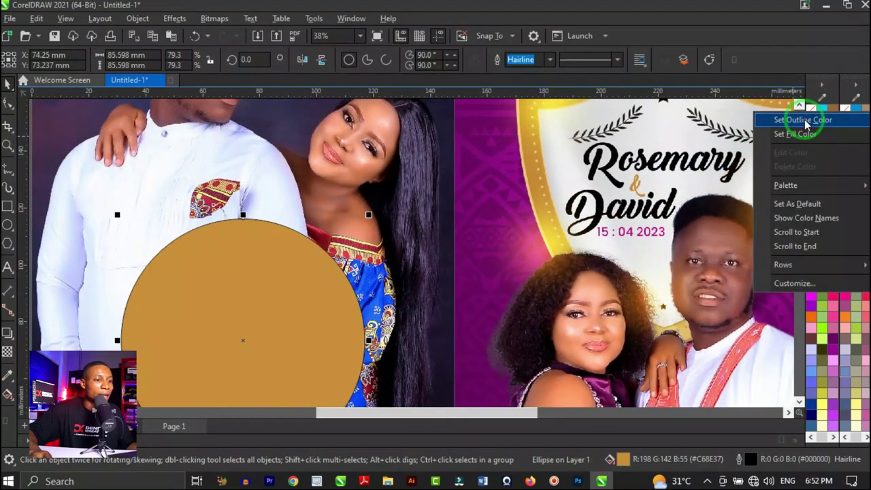
left_click(803, 120)
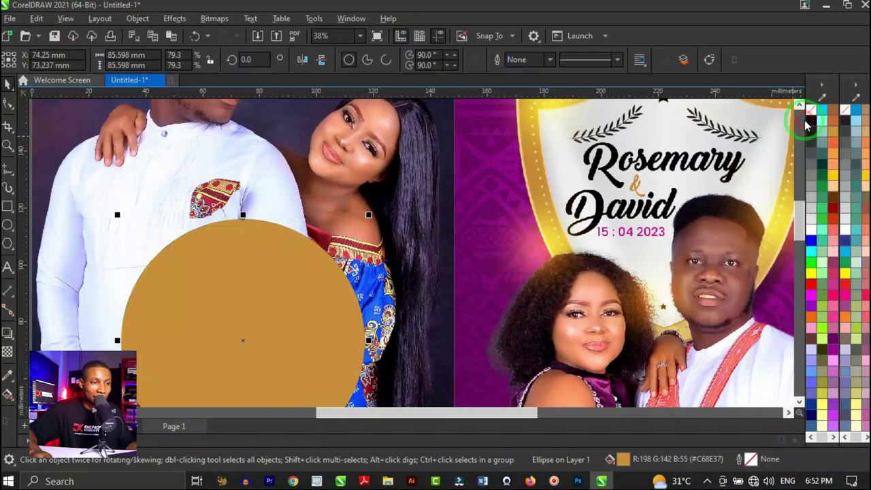
- Make a smaller concentric copy of the gold circle, about 79.6 mm across
scroll(438, 195, "down", 3)
scroll(368, 293, "up", 2)
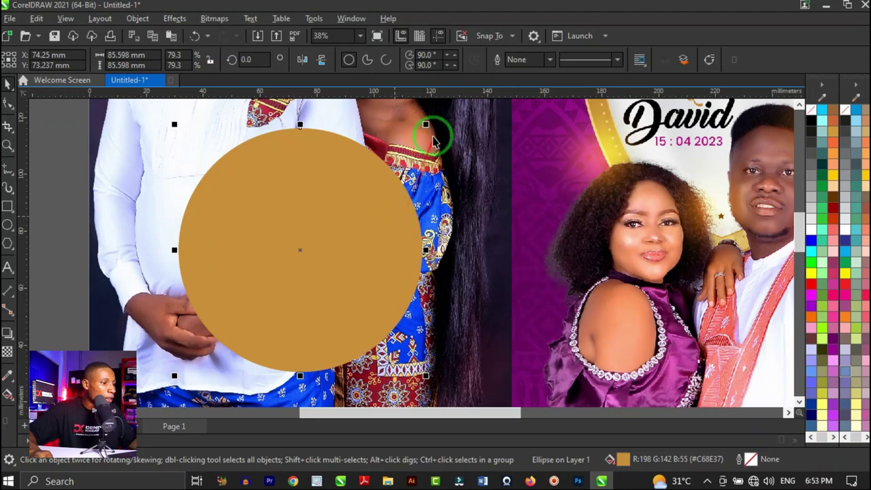
left_click_drag(426, 124, 417, 133)
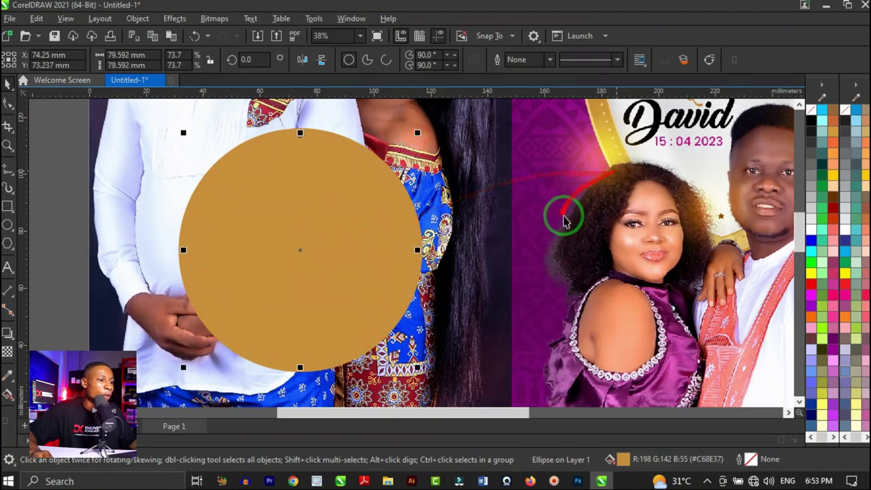
- Sample the purple (#61025C) from the front cover's background with the Color Eyedropper and fill the inner circle with it
scroll(562, 212, "down", 3)
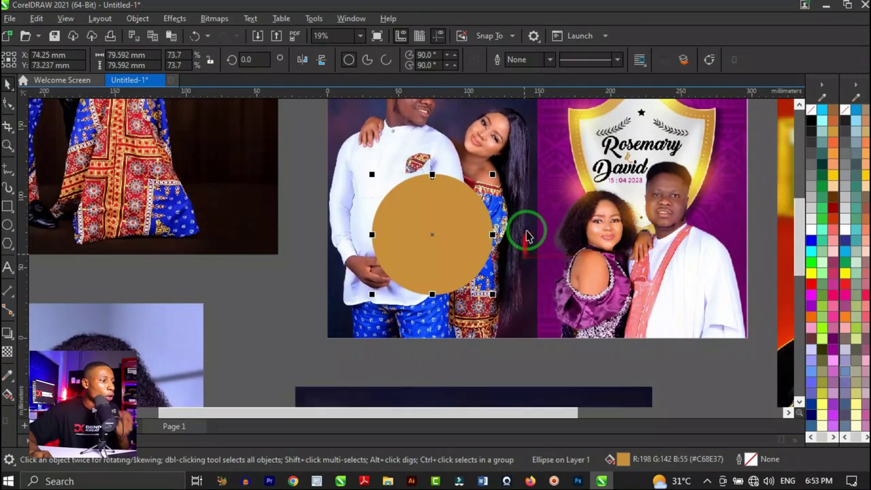
scroll(436, 230, "up", 3)
left_click(8, 373)
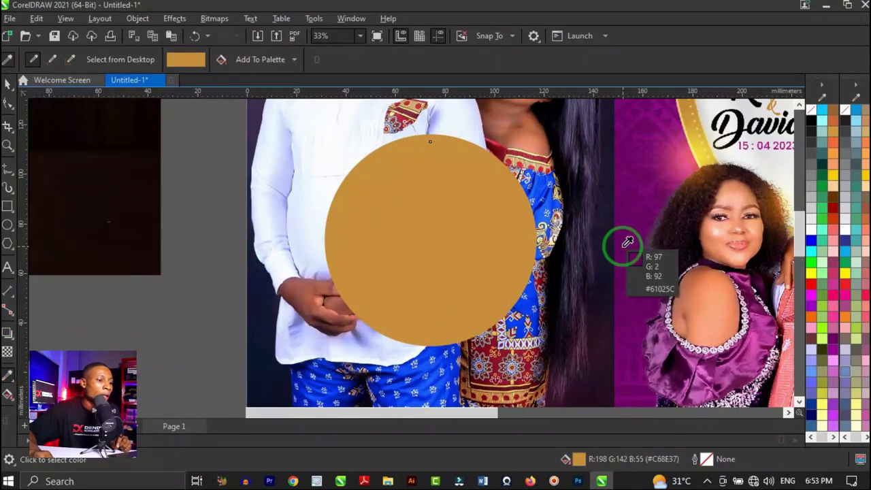
scroll(628, 242, "up", 2)
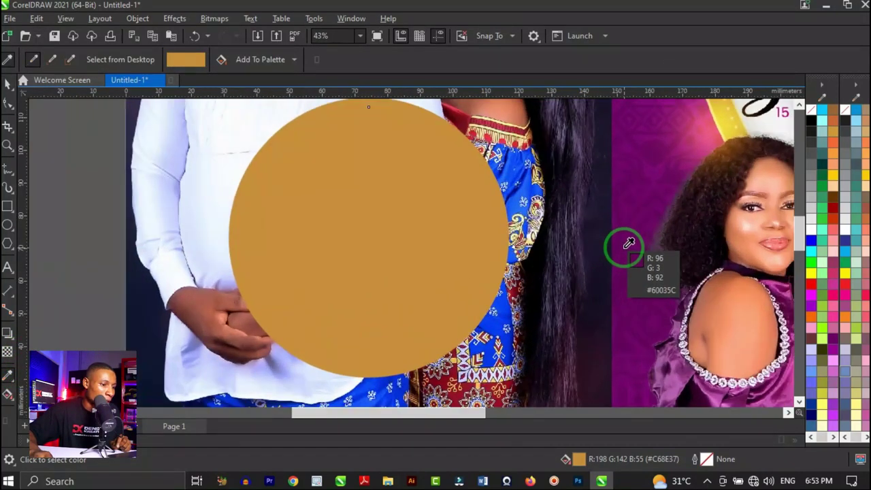
left_click(626, 243)
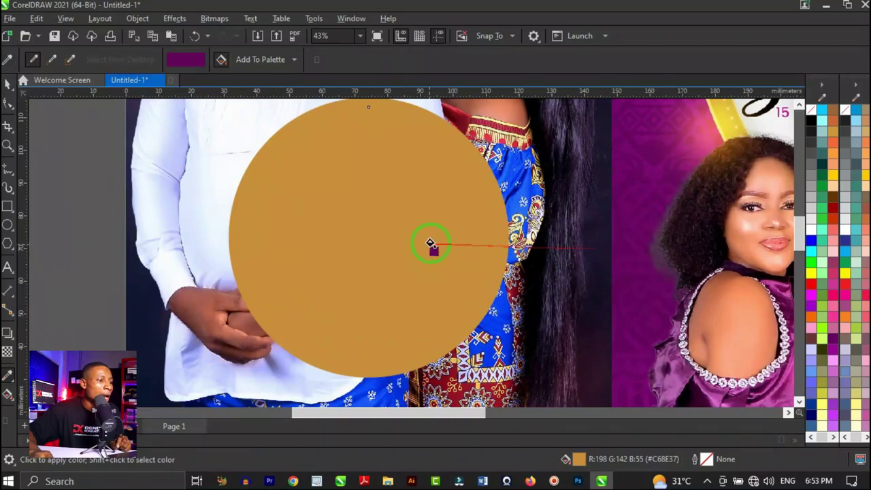
left_click(421, 232)
scroll(420, 233, "down", 3)
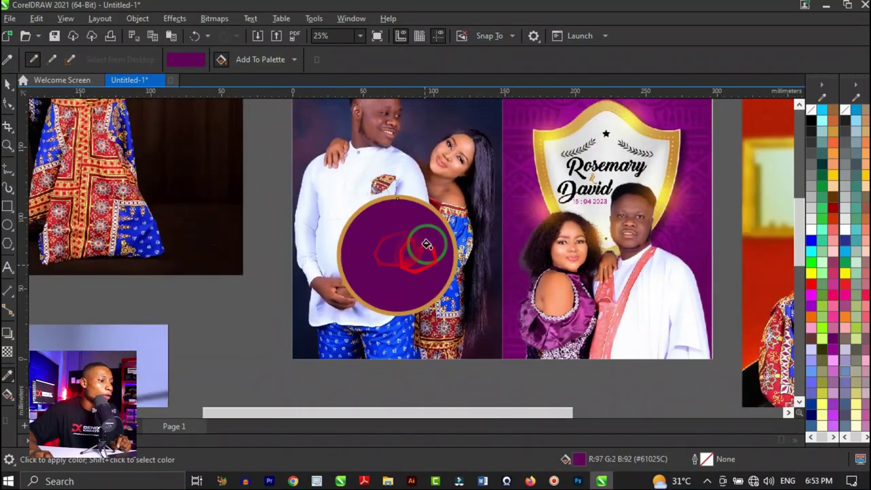
left_click(8, 100)
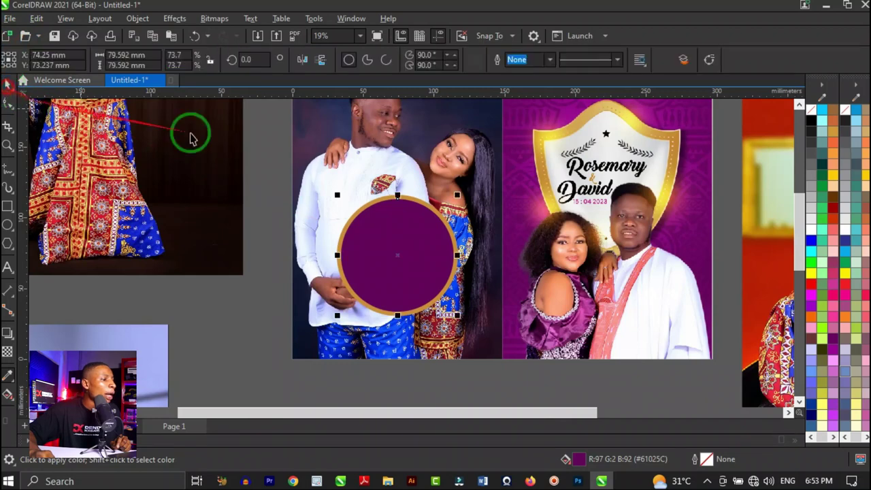
- Make a white (#FFFFFF) copy of the purple circle and shrink it concentrically to about 73.3 mm across
scroll(417, 245, "up", 3)
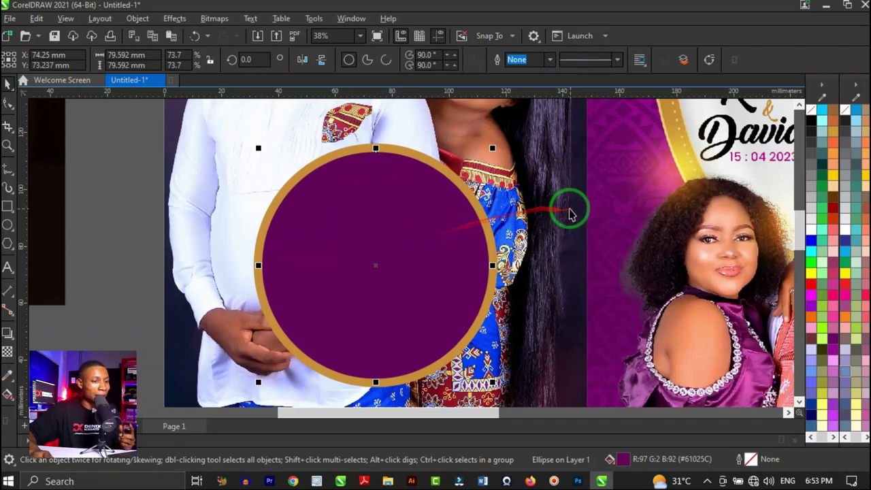
left_click(812, 231)
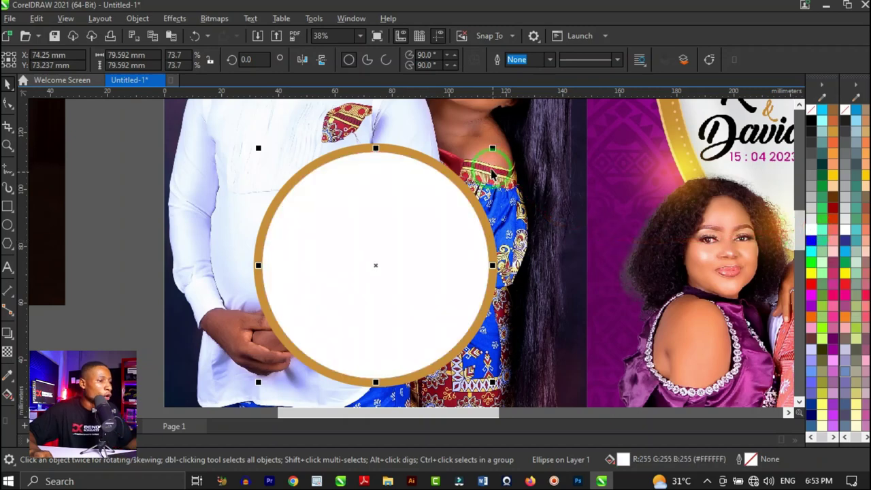
left_click_drag(493, 150, 483, 158)
scroll(484, 160, "down", 1)
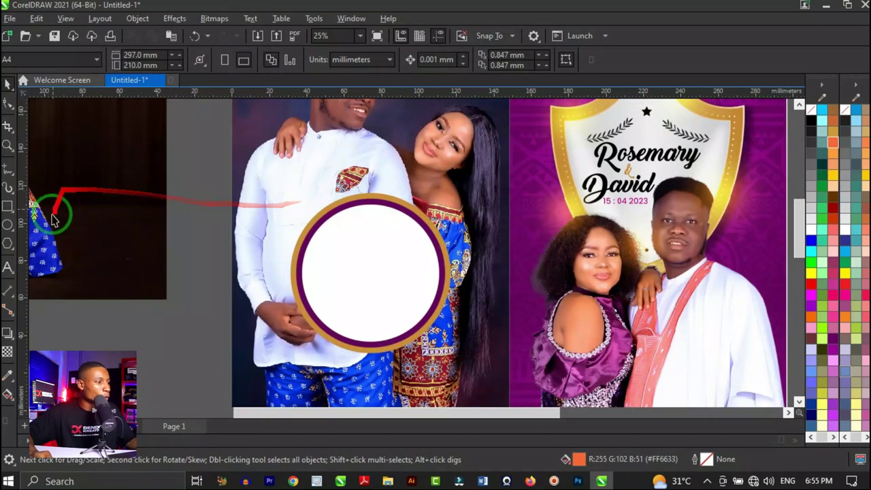
- Draw a thin vertical rectangle about 3.1 mm wide and 104 mm tall across the middle of the white circle
left_click(8, 206)
scroll(350, 346, "down", 1)
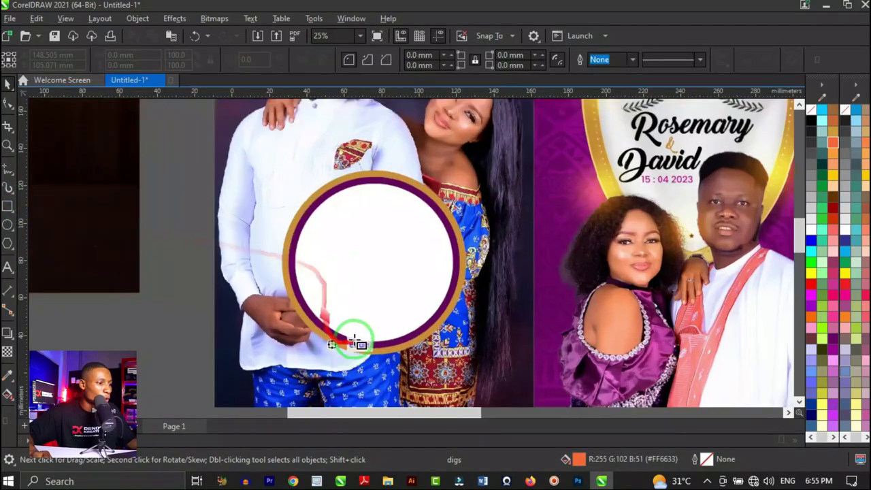
scroll(366, 268, "up", 2)
scroll(367, 179, "down", 1)
left_click_drag(367, 179, 379, 364)
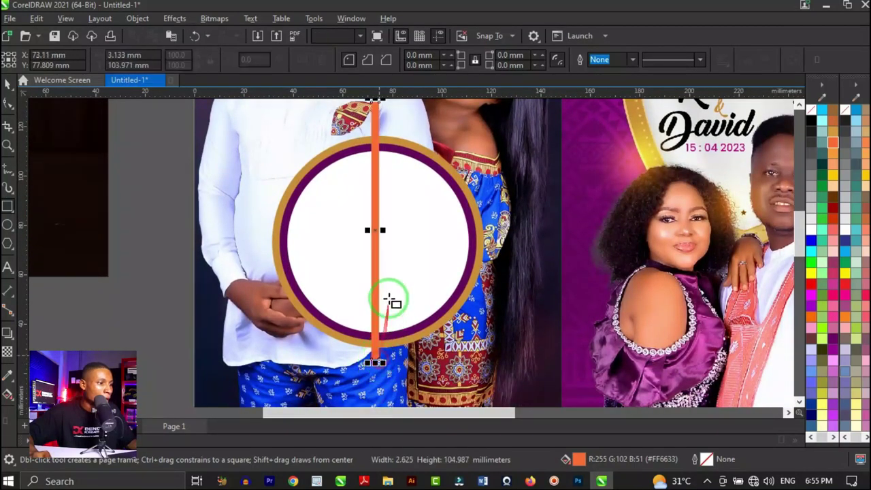
scroll(388, 299, "up", 3)
scroll(321, 306, "down", 2)
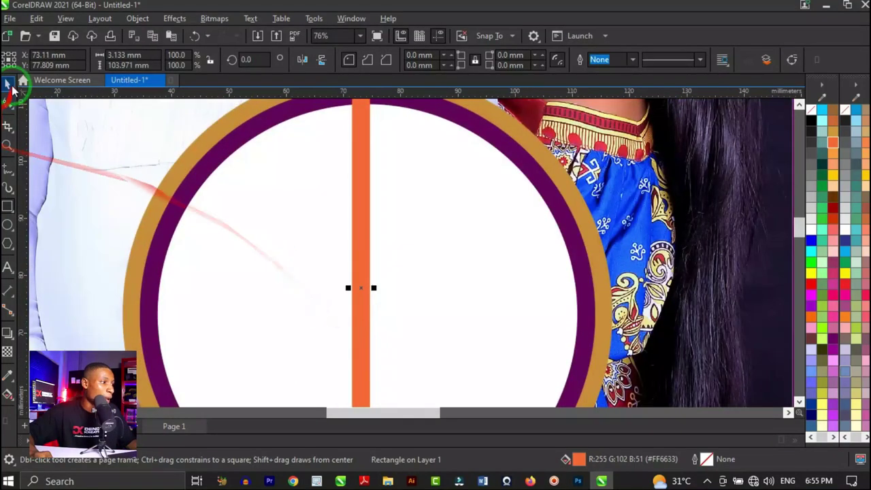
scroll(366, 278, "down", 1)
scroll(401, 202, "down", 2)
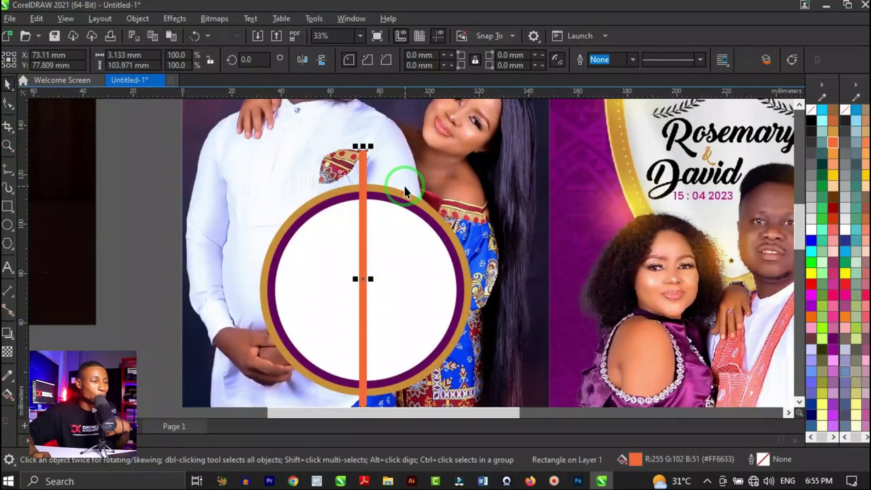
- Fill the vertical bar with dark orange-red (#CC3300) and narrow it to about 2.5 mm
scroll(379, 172, "up", 2)
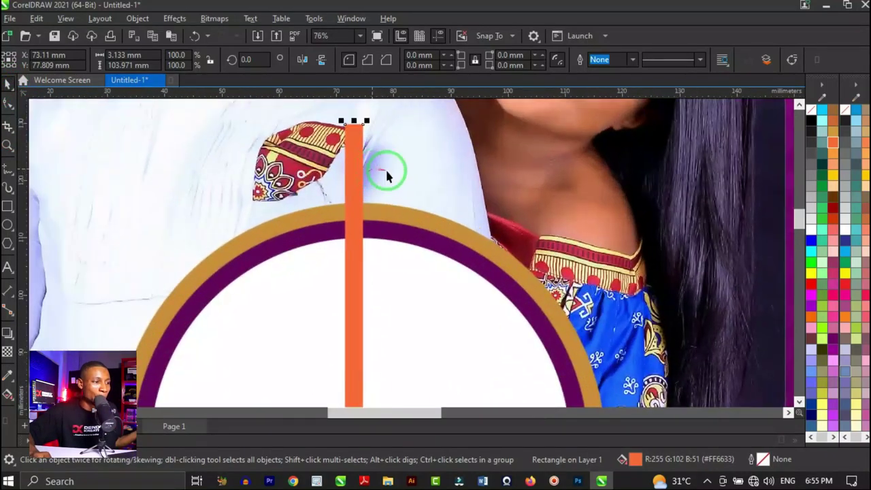
left_click(831, 217)
scroll(426, 183, "down", 1)
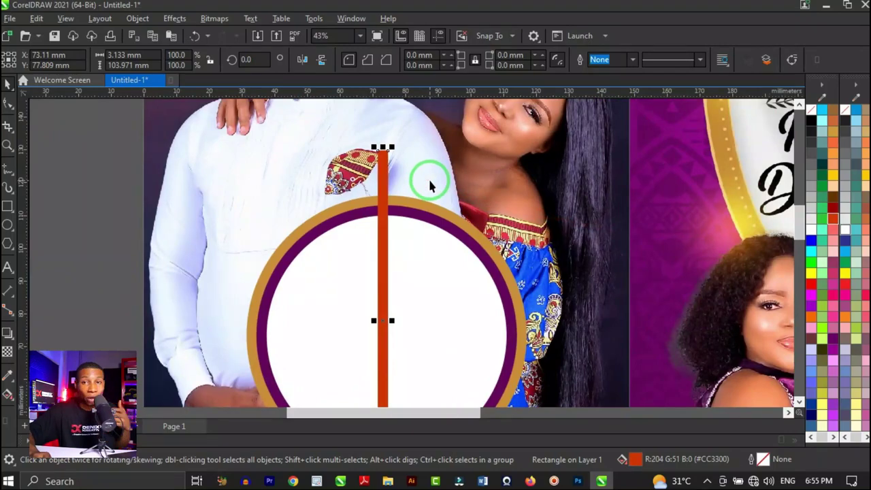
scroll(384, 320, "up", 3)
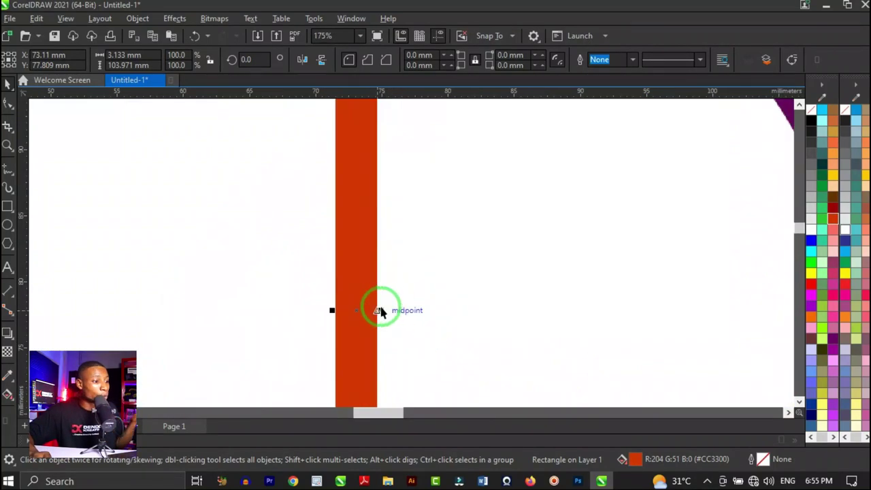
scroll(380, 310, "down", 3)
scroll(380, 307, "up", 2)
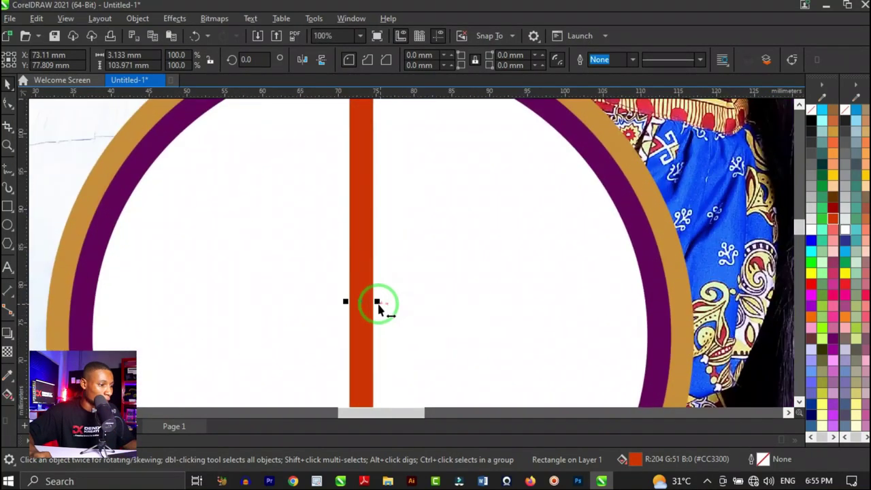
left_click_drag(379, 307, 374, 310)
scroll(378, 300, "down", 4)
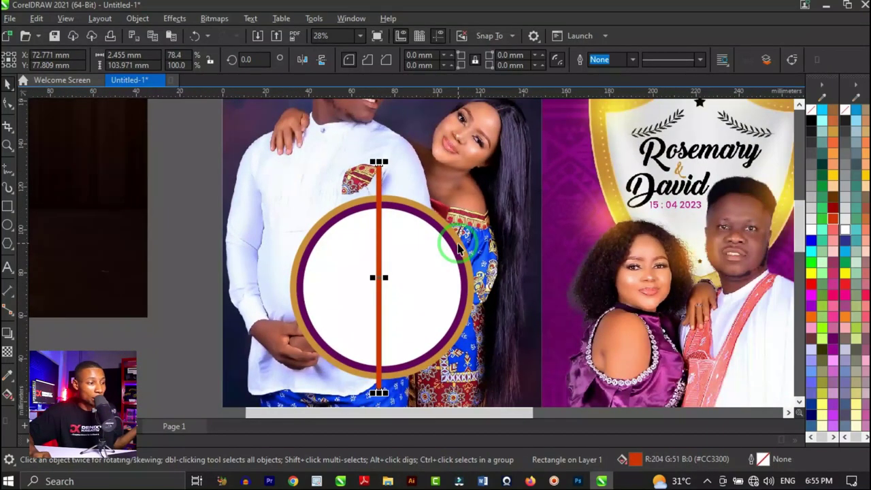
- Centre the vertical bar on the white circle, both horizontally and vertically
left_click(418, 253, "shift")
key("c")
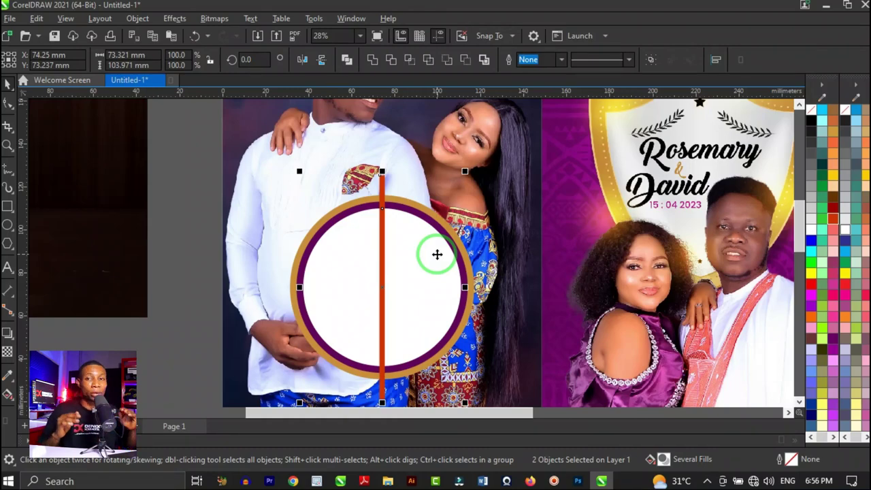
left_click(130, 234)
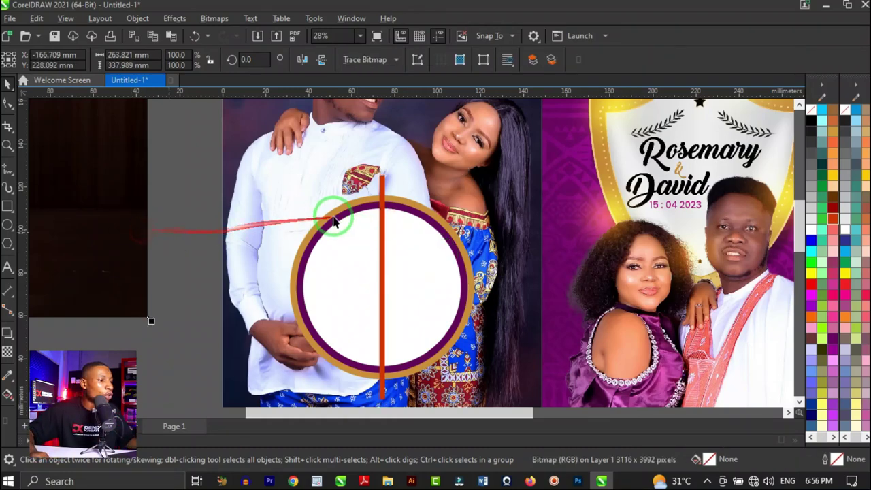
- Make a copy of the vertical bar rotated 90° about its centre to form a cross over the circle
scroll(378, 202, "up", 2)
left_click(374, 180)
scroll(375, 181, "down", 2)
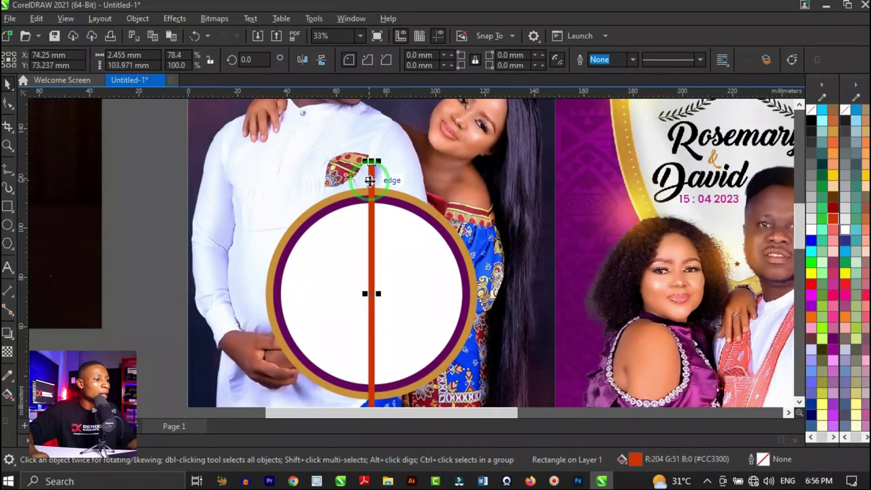
left_click(370, 180)
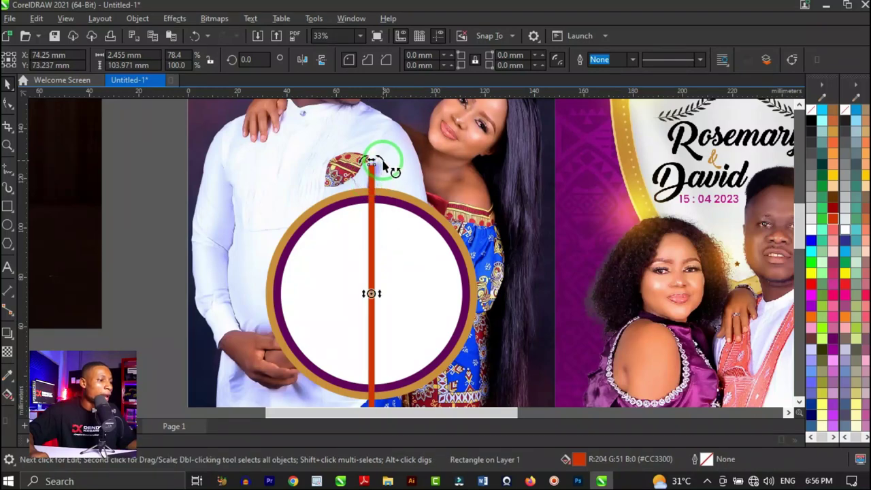
left_click_drag(381, 161, 516, 299)
scroll(370, 296, "up", 1)
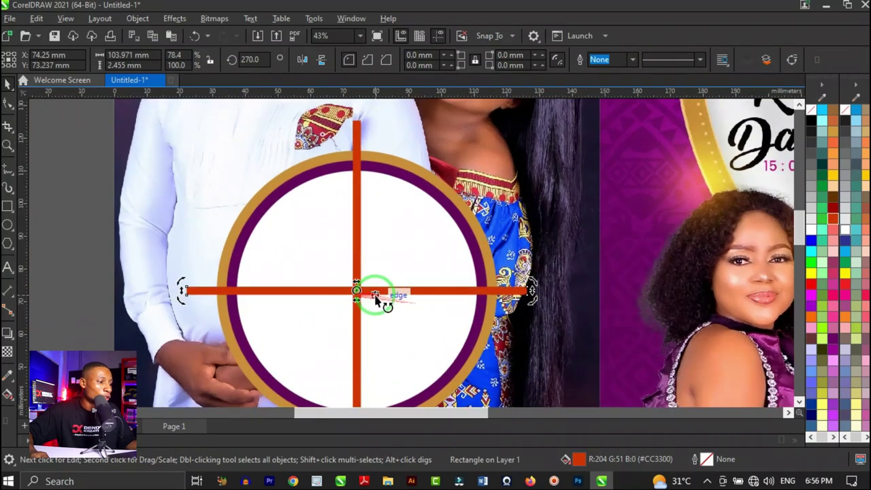
scroll(369, 296, "down", 2)
left_click(180, 267)
- Weld the vertical and horizontal bars into a single cross shape
scroll(389, 301, "up", 3)
scroll(374, 292, "down", 1)
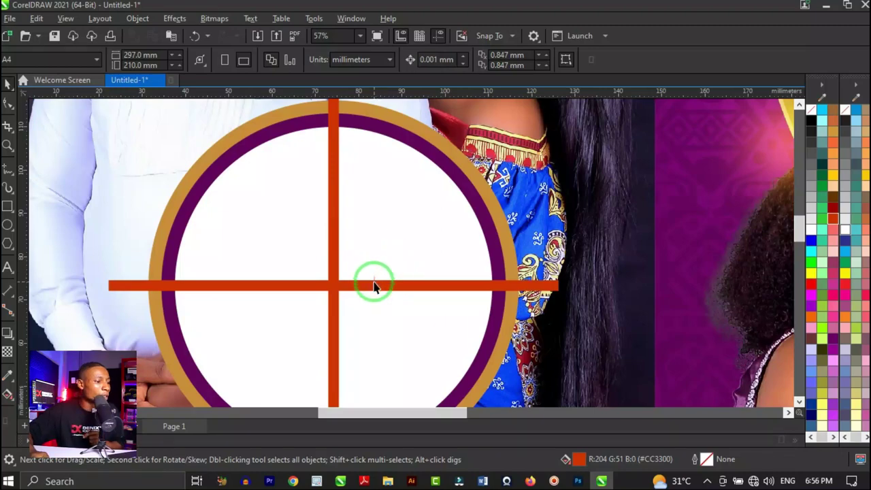
left_click(374, 286)
left_click(332, 226, "shift")
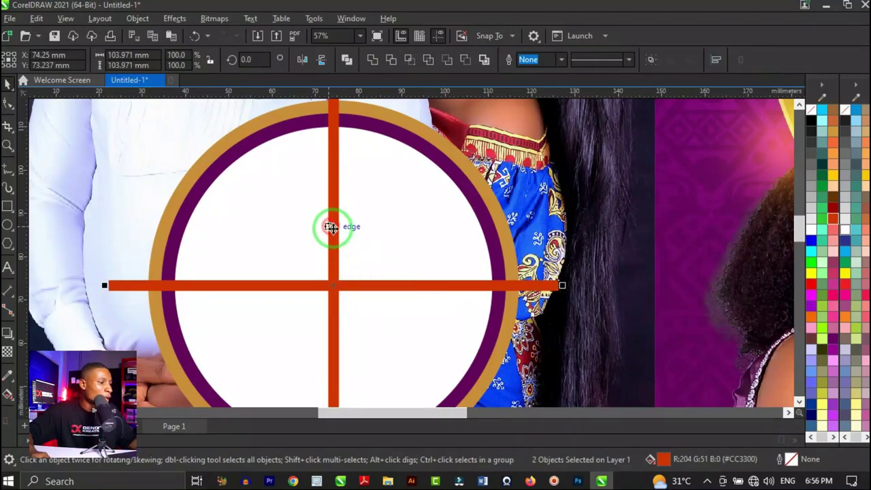
scroll(331, 227, "down", 2)
mouse_move(364, 232)
left_mouse_down()
mouse_move(328, 261)
mouse_move(370, 298)
mouse_move(368, 262)
left_mouse_up()
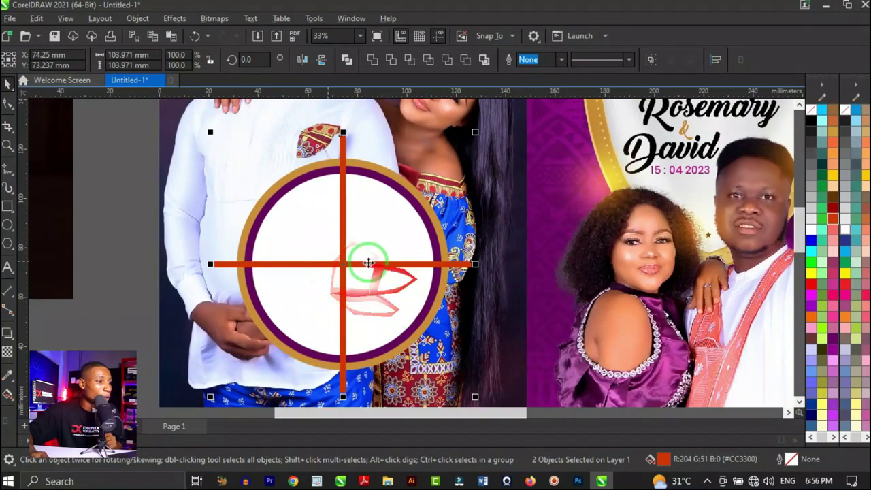
left_click(372, 59)
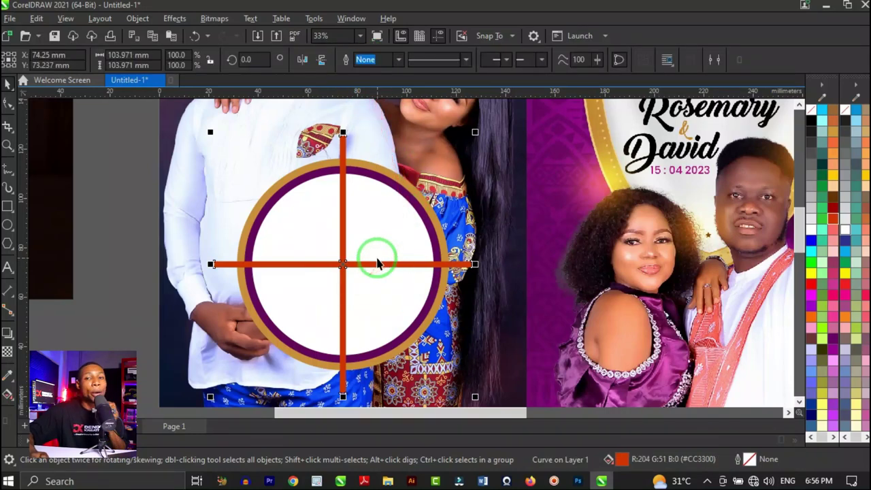
- Trim the white circle with the cross, then delete the cross to leave four quarter segments
left_click(386, 208, "shift")
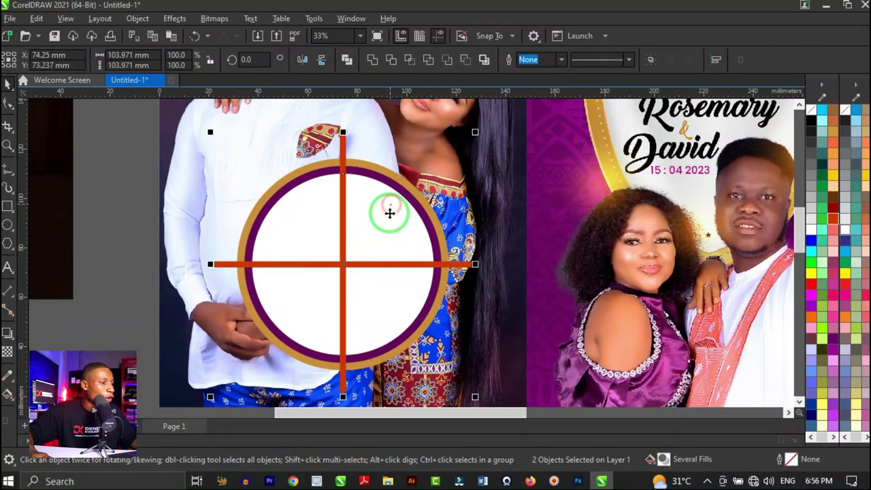
left_click(392, 60)
left_click(485, 222)
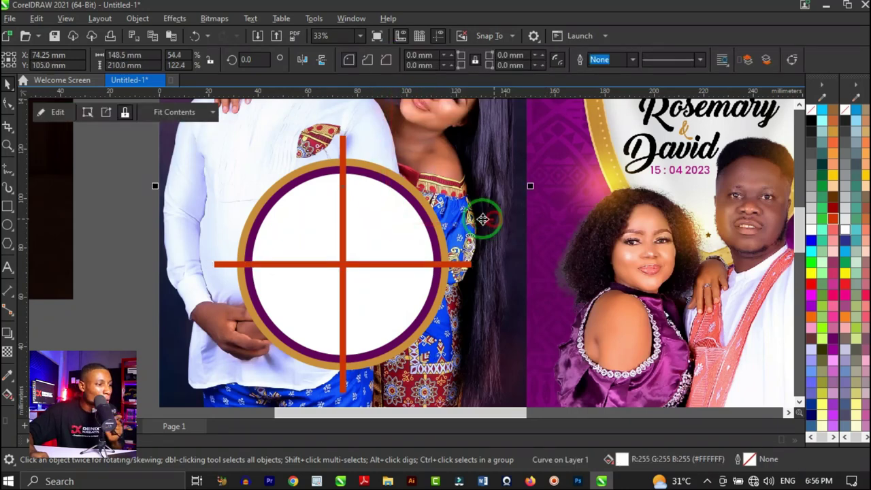
left_click(345, 151)
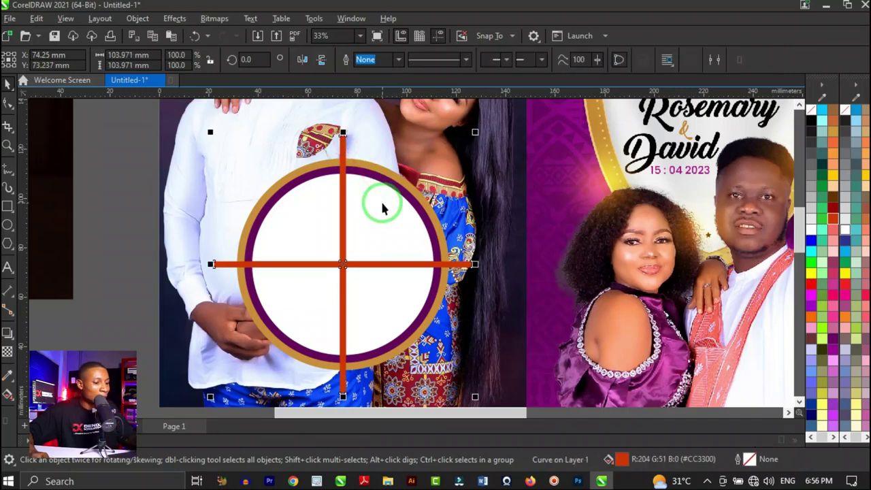
key("Delete")
scroll(364, 263, "up", 2)
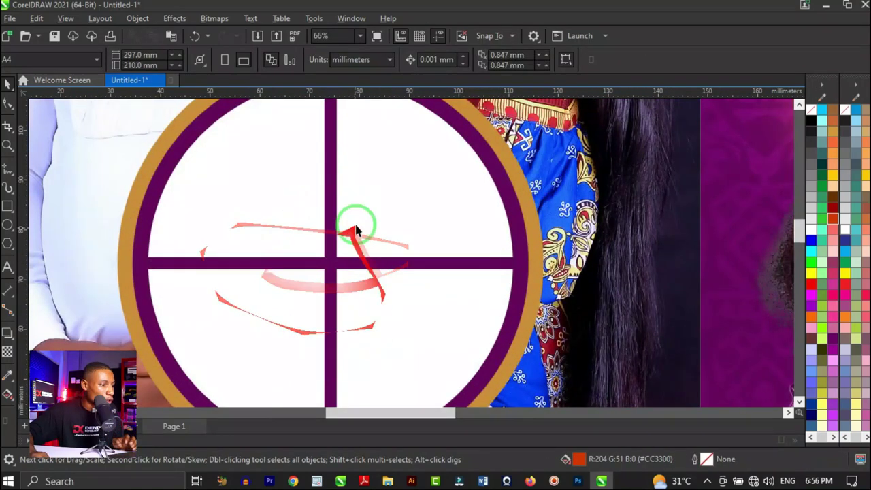
scroll(379, 214, "down", 2)
- Try moving the quartered white circle as one object, then undo the move
left_click(357, 198)
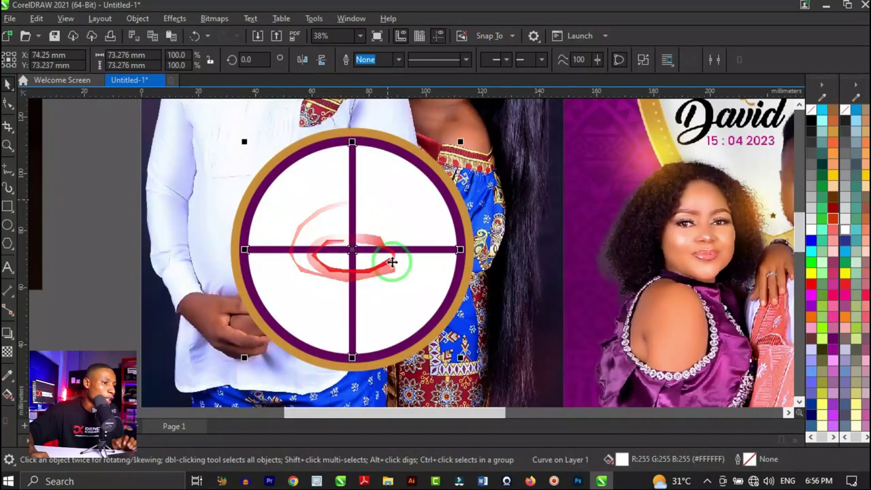
left_click_drag(388, 208, 413, 215)
key("ctrl+z")
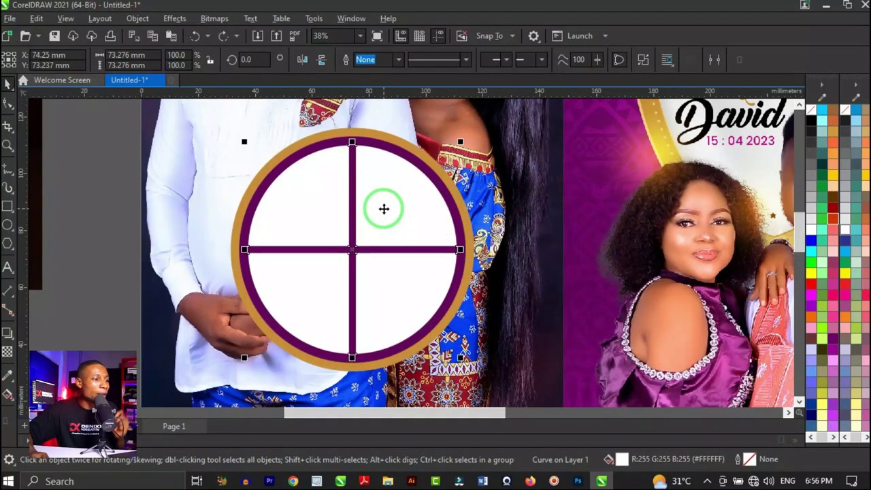
scroll(379, 213, "up", 2)
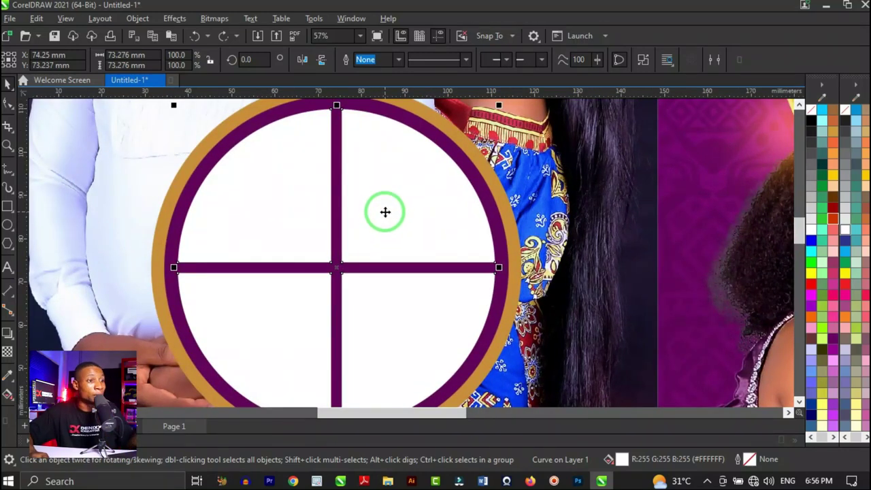
scroll(385, 212, "down", 1)
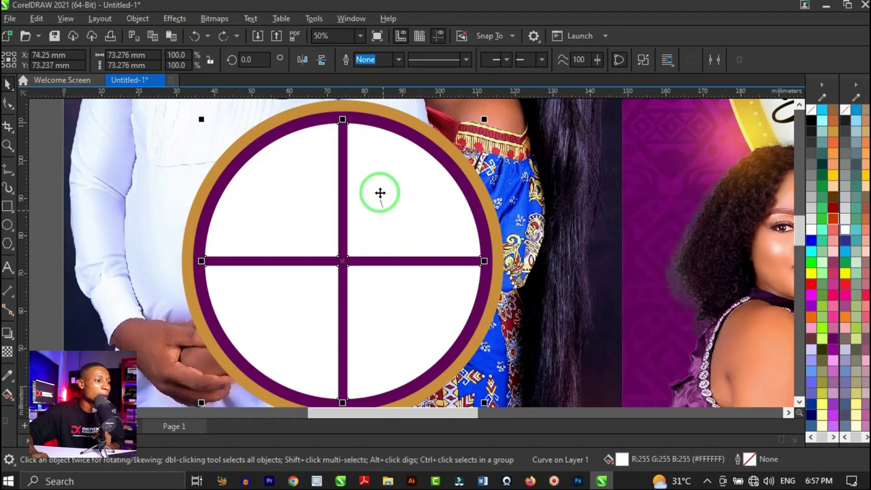
- Break the quartered white circle apart into four separate quarter segments
right_click(387, 188)
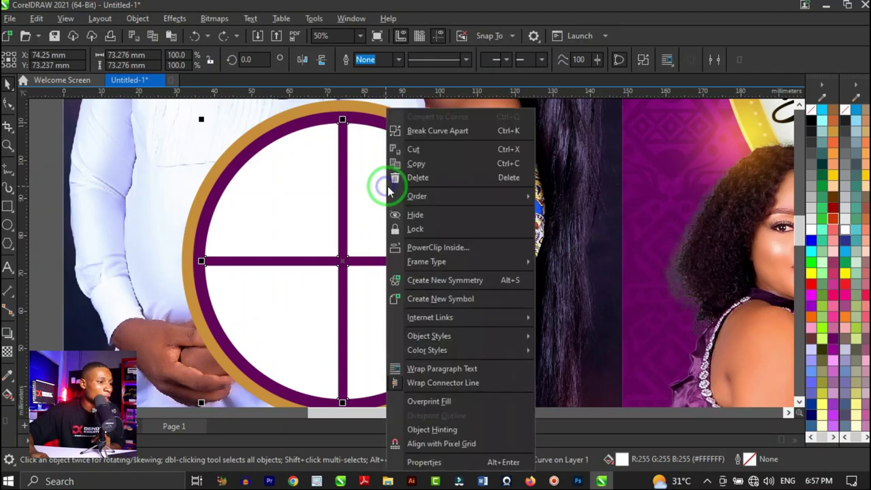
left_click(448, 133)
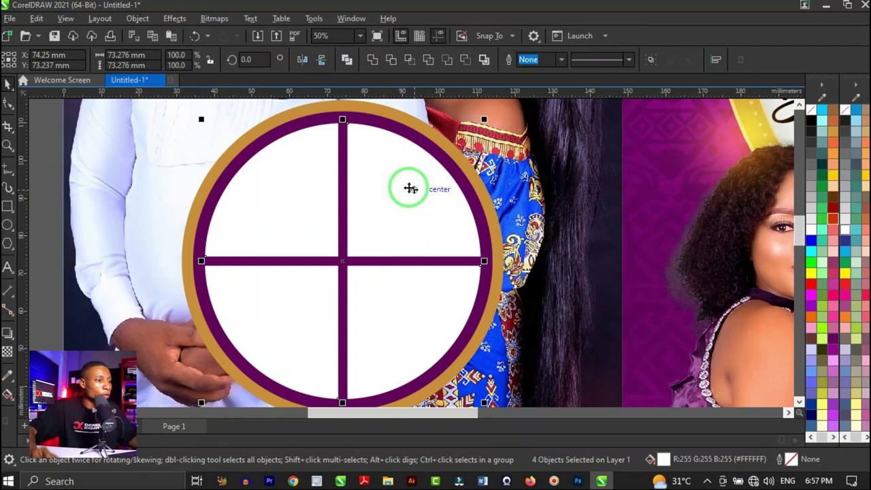
scroll(410, 189, "down", 1)
left_click(343, 189)
left_click(398, 187)
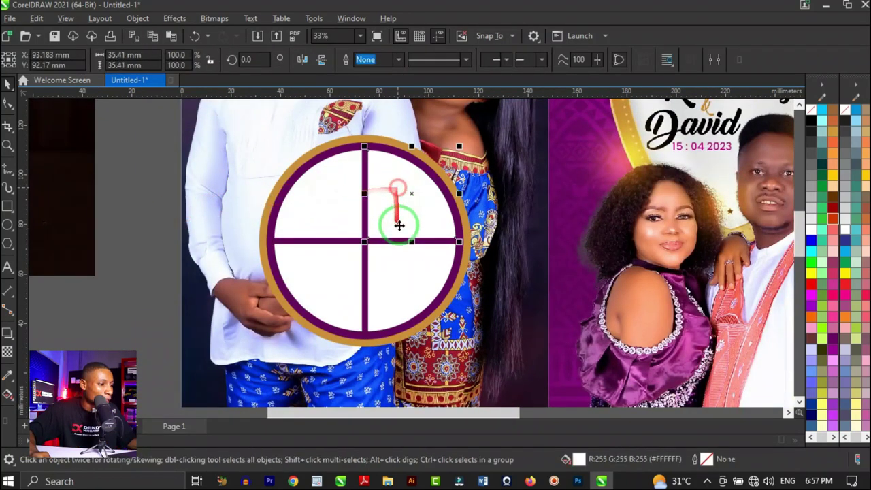
left_click_drag(399, 225, 413, 281)
scroll(434, 243, "down", 1)
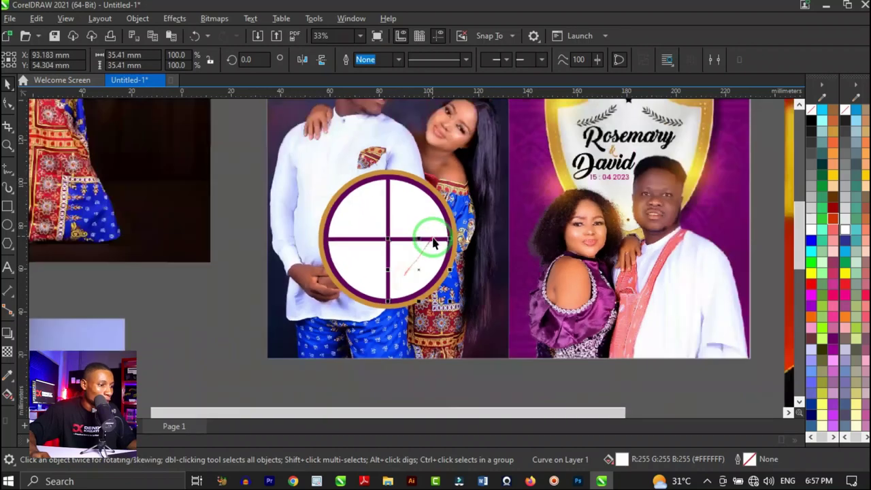
scroll(434, 243, "down", 1)
key("Escape")
scroll(422, 238, "up", 2)
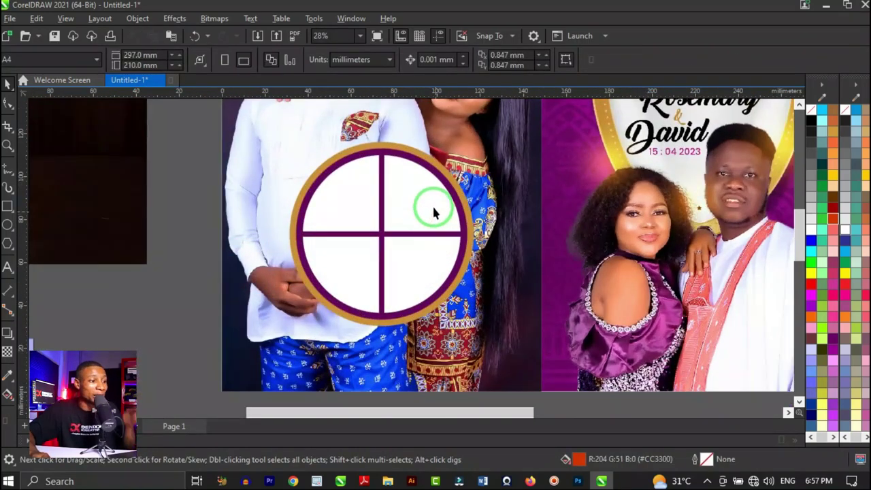
- PowerClip the portrait of the seated woman against the red-orange wall into the lower-left quarter and scale it to frame her face
scroll(433, 213, "down", 1)
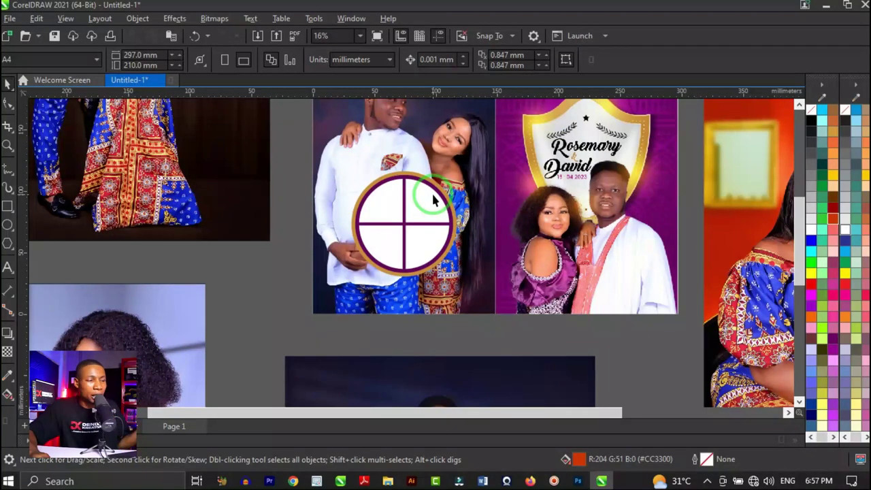
scroll(433, 198, "down", 1)
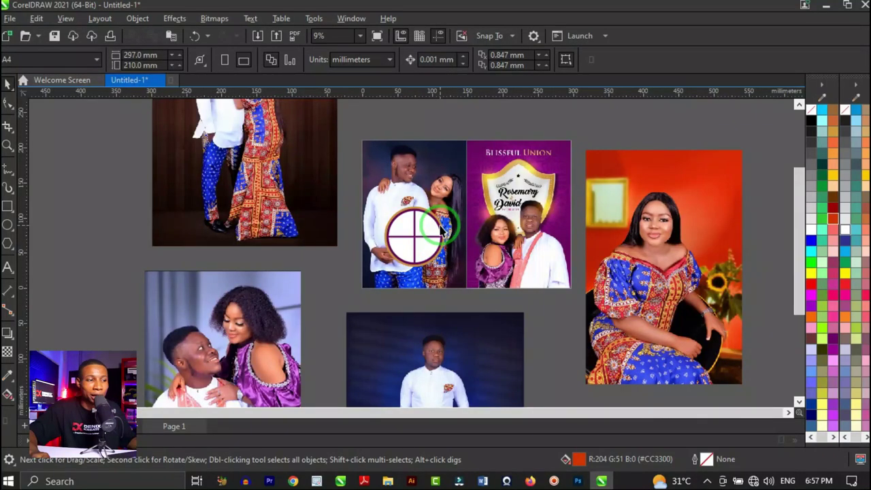
scroll(441, 232, "down", 1)
scroll(461, 340, "up", 2)
left_click(586, 138)
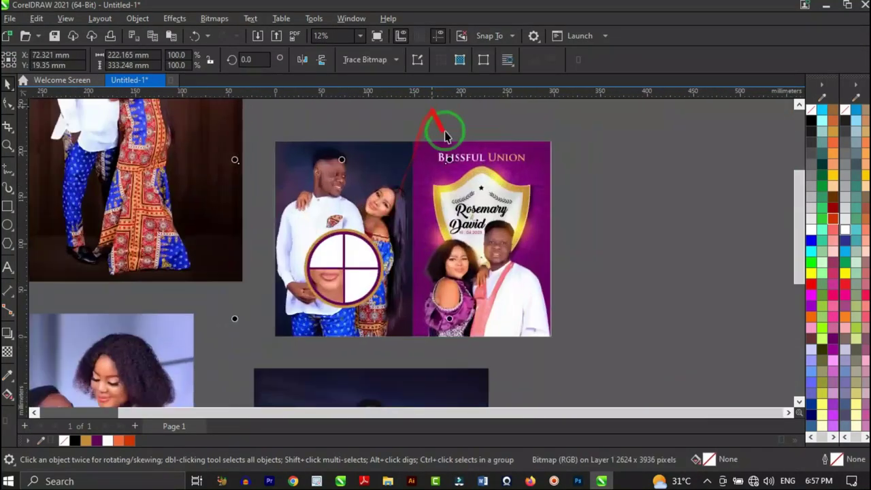
scroll(331, 298, "up", 3)
scroll(311, 350, "down", 3)
- PowerClip the man's solo portrait on the dark blue background into the lower-right quarter and scale it down inside the frame
left_click(300, 212)
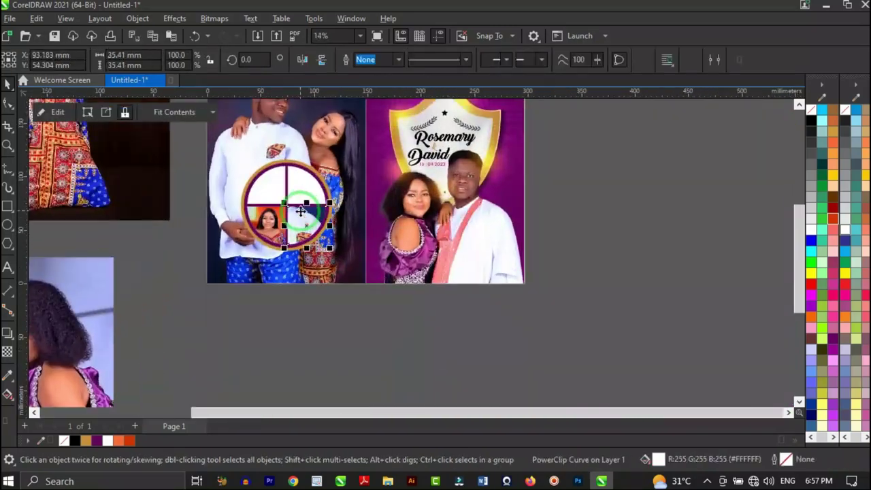
left_click(306, 218)
scroll(405, 170, "up", 3)
scroll(315, 237, "up", 1)
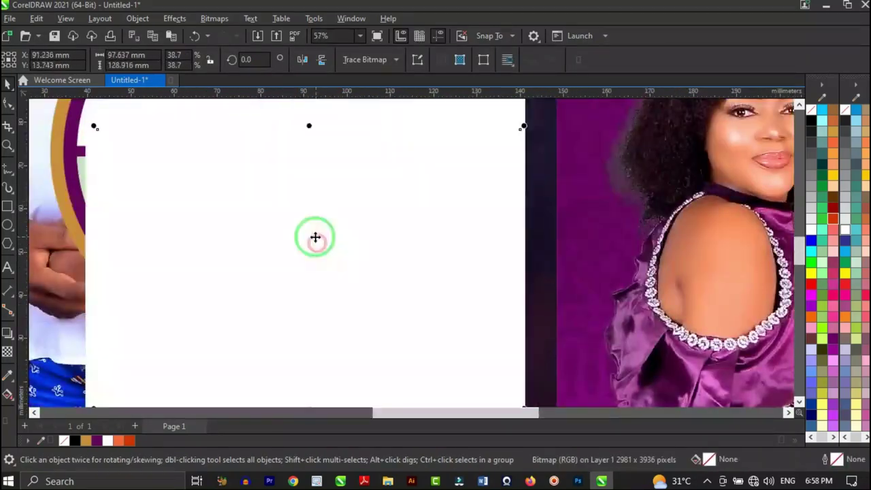
- PowerClip the couple photo with the purple dress into the upper-left quarter and shrink it to about 37 mm wide
scroll(315, 237, "down", 4)
left_click_drag(205, 320, 311, 224)
left_click(337, 259)
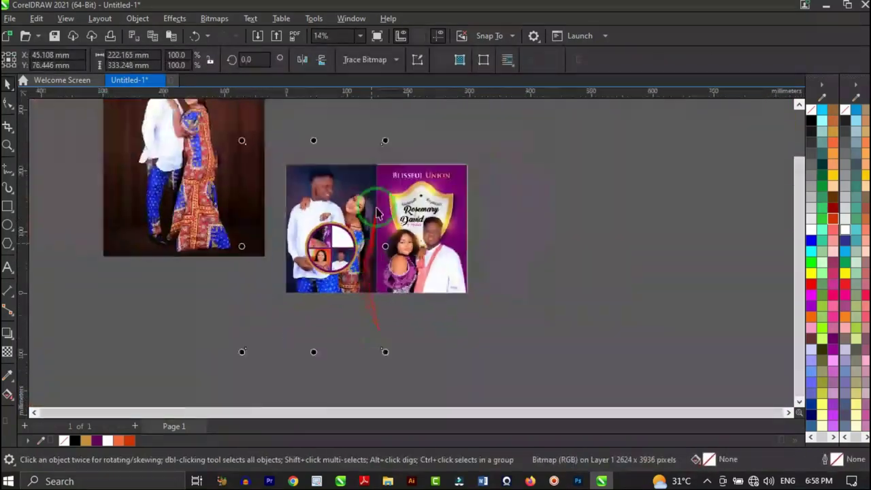
scroll(328, 218, "up", 2)
left_click(298, 233)
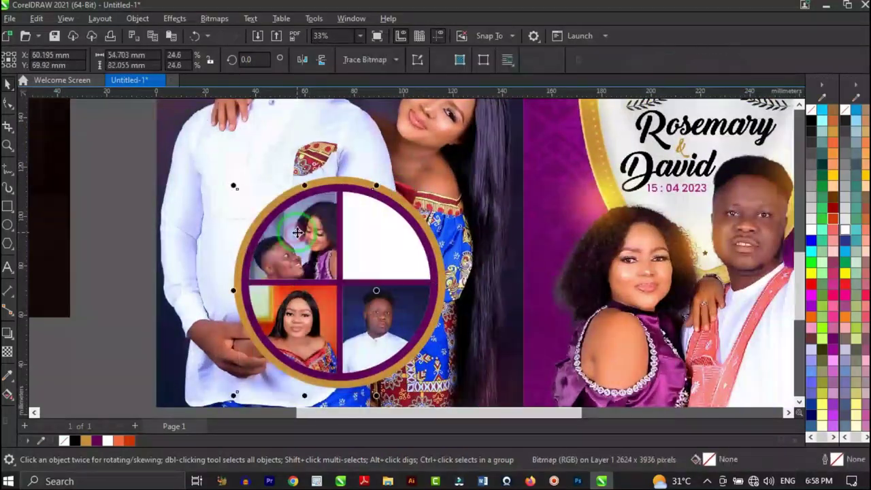
scroll(298, 233, "down", 3)
scroll(298, 233, "up", 4)
scroll(298, 233, "down", 2)
- Fill the upper-left quarter with the bluish background colour sampled from its photo, R:124 G:134 B:183
left_click(86, 234)
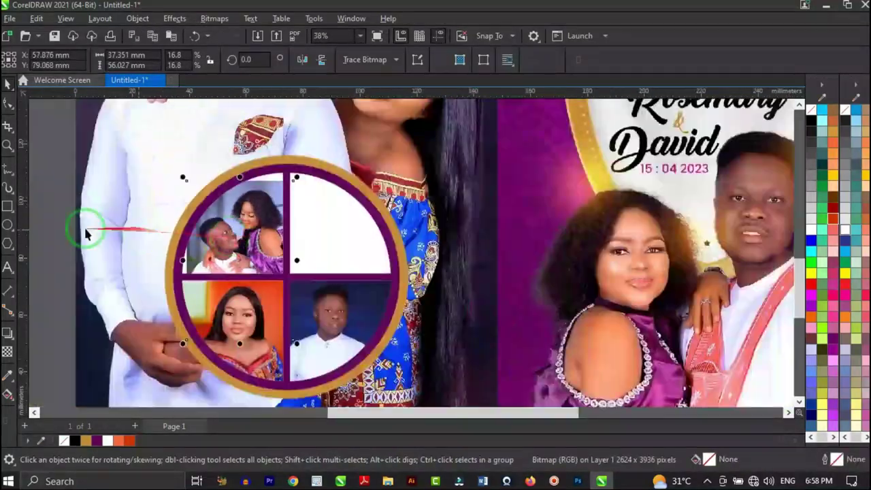
key("i")
scroll(268, 178, "up", 1)
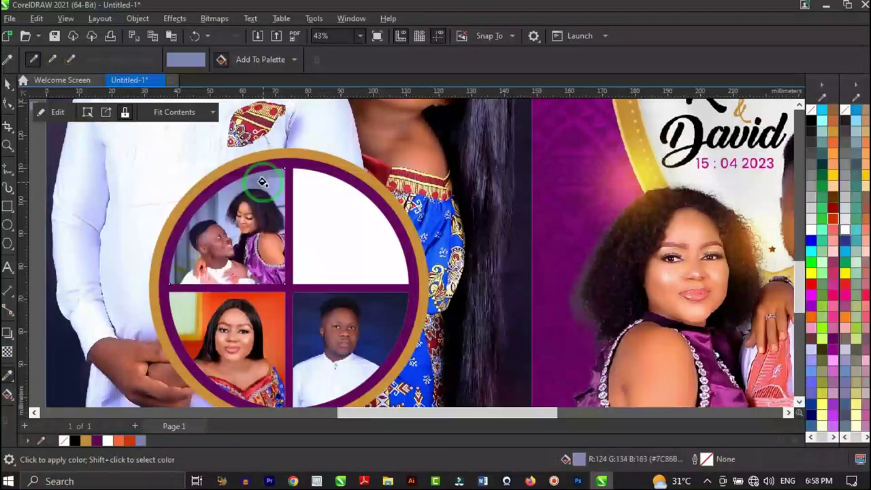
key("space")
- PowerClip a copy of the couple photo with the dark brown background into the upper-right quarter, scaled to frame both faces
scroll(124, 247, "down", 3)
left_click(341, 262)
left_click(331, 267)
scroll(330, 267, "up", 2)
right_click(330, 272)
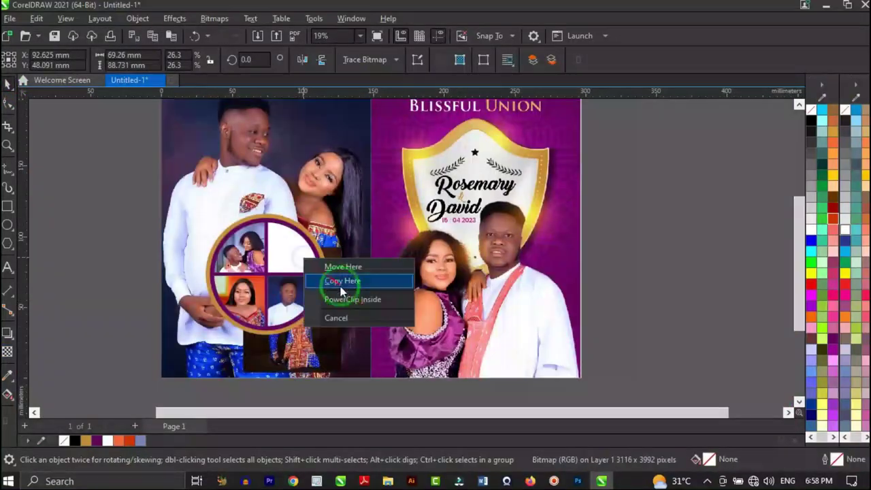
left_click(288, 247)
scroll(288, 247, "up", 2)
key("Escape")
scroll(300, 248, "down", 2)
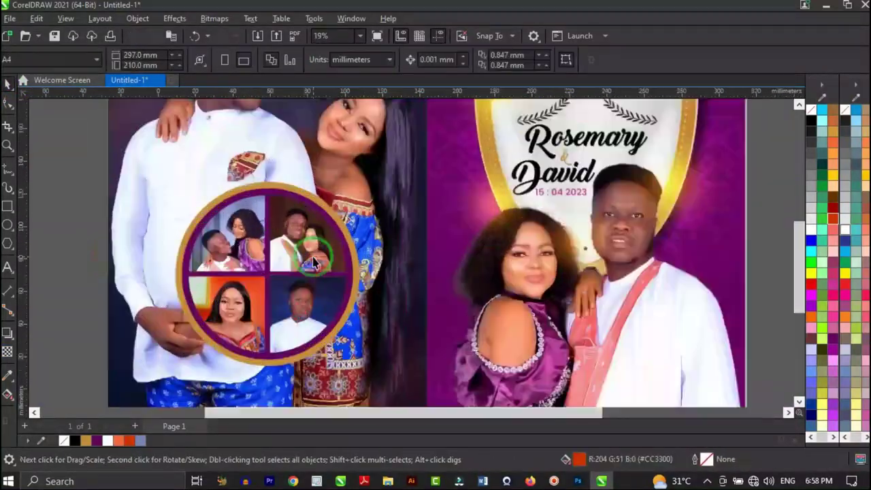
scroll(323, 248, "up", 2)
scroll(328, 249, "down", 2)
scroll(301, 235, "up", 2)
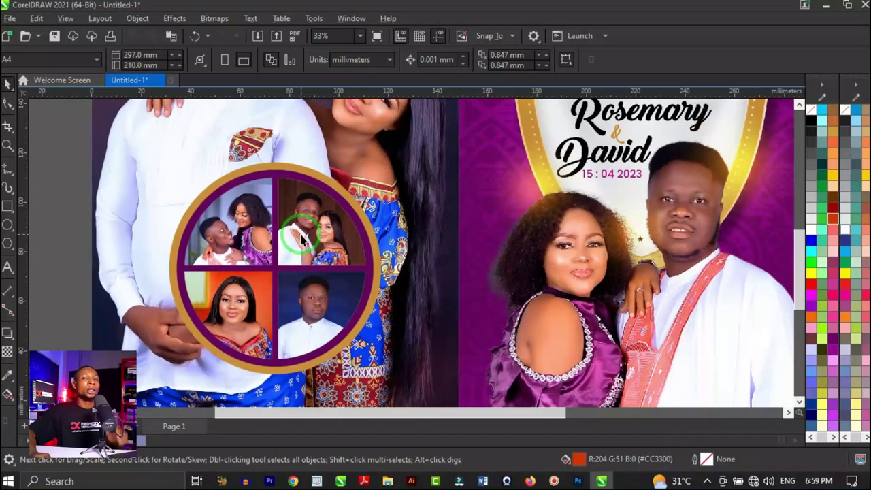
scroll(274, 288, "up", 2)
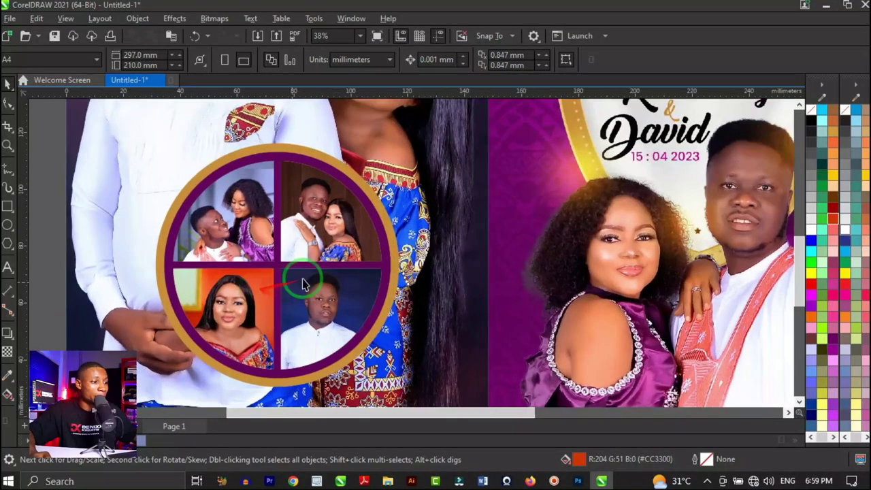
- Place a copy of the gold circle in front of the four photos, scaled down about its centre to about 19 mm
scroll(308, 187, "up", 8)
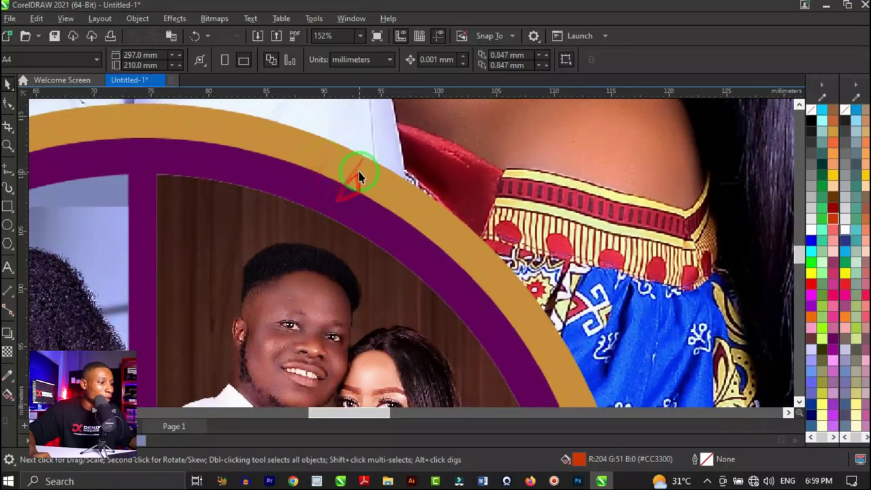
left_click(359, 177)
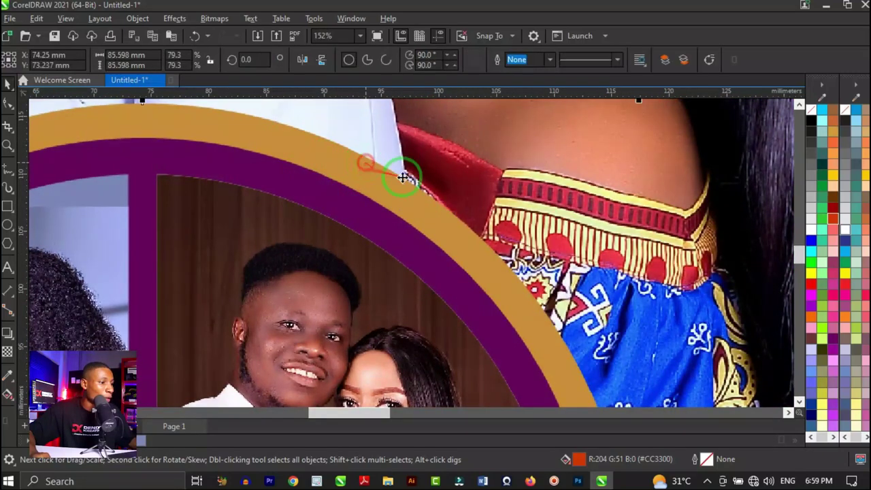
scroll(442, 183, "down", 4)
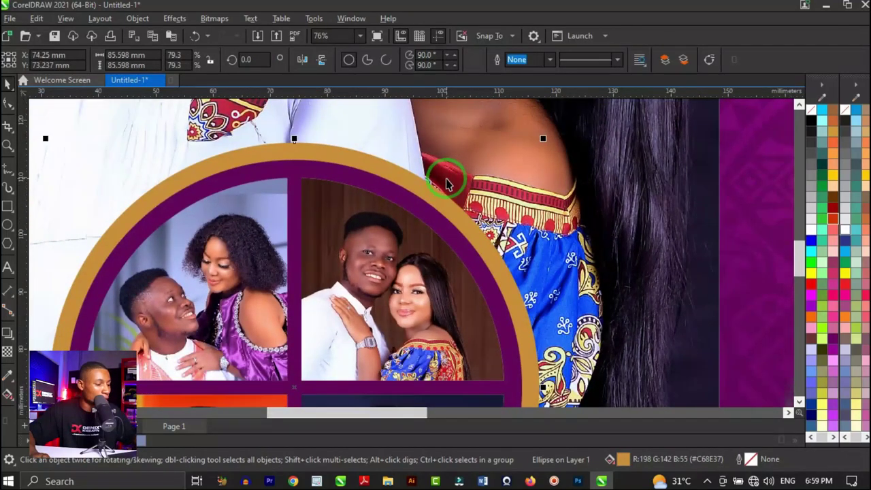
scroll(425, 183, "down", 6)
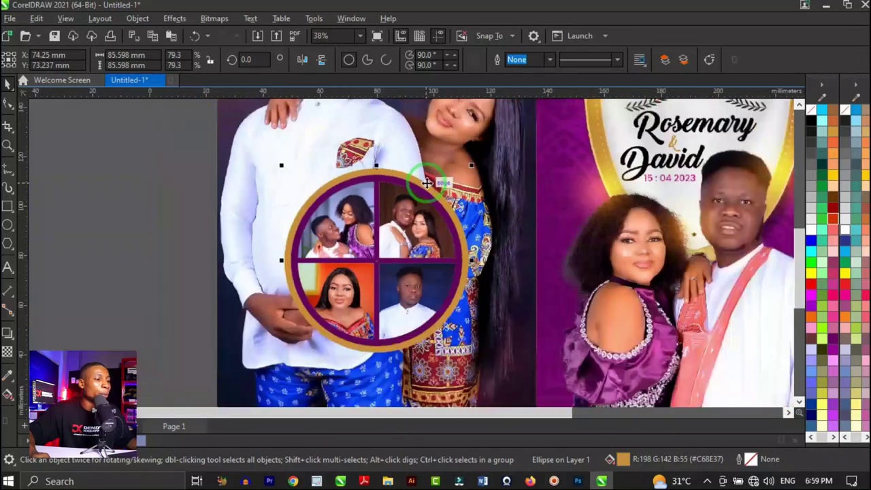
key("shift+Page_Up")
scroll(459, 212, "up", 3)
scroll(459, 213, "up", 2)
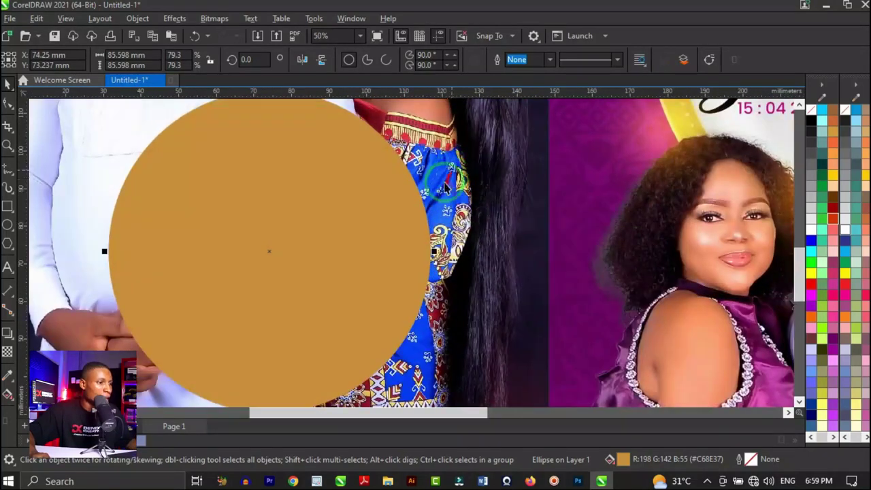
scroll(441, 130, "down", 3)
left_click_drag(441, 128, 371, 191)
scroll(391, 199, "up", 1)
scroll(370, 191, "down", 4)
left_click(424, 296)
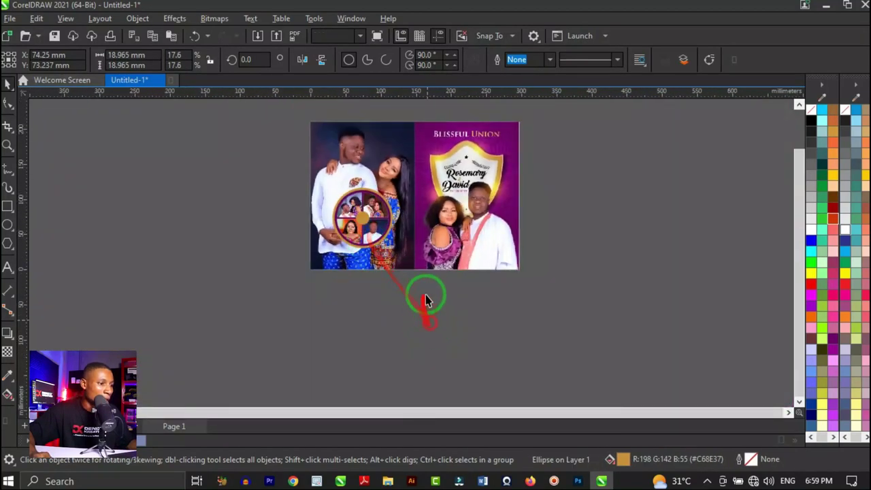
- Add the artistic text "RD" on the empty area beside the back cover
scroll(517, 184, "up", 2)
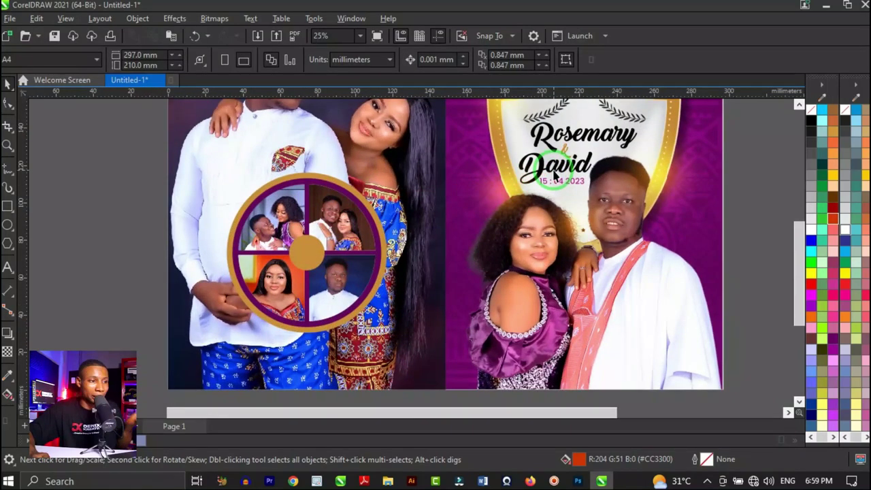
scroll(555, 176, "up", 4)
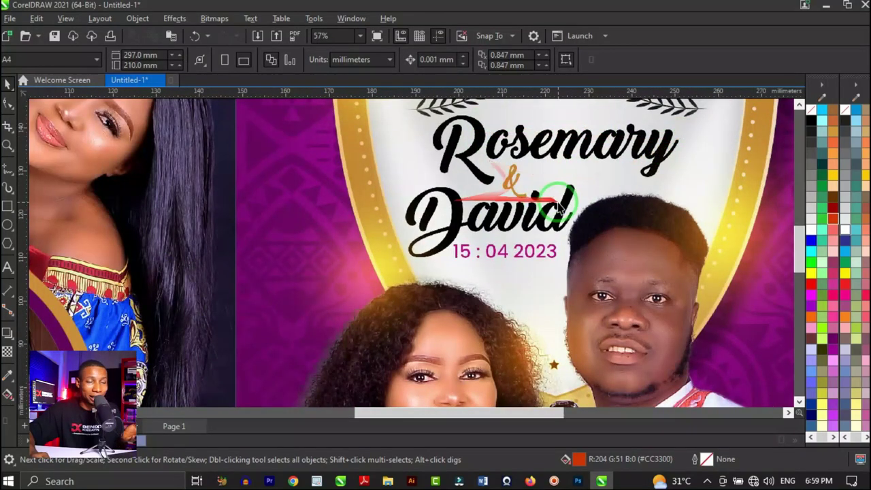
scroll(555, 211, "down", 5)
scroll(544, 224, "up", 5)
scroll(534, 236, "down", 5)
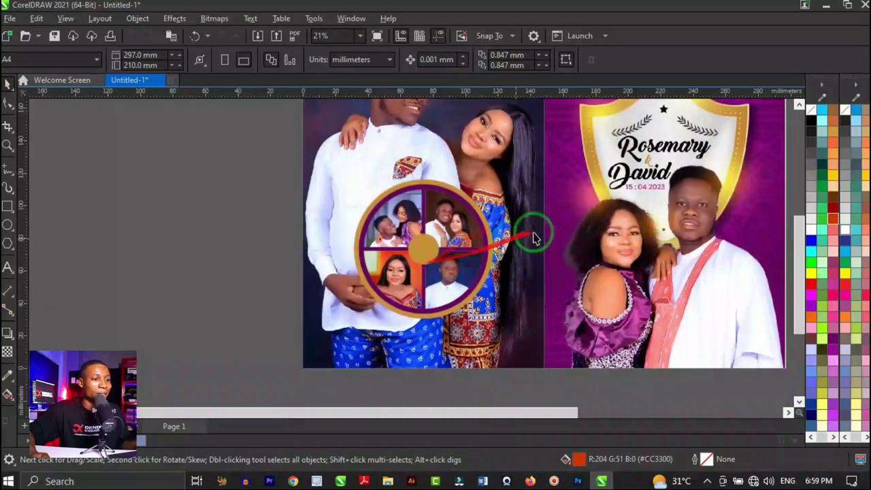
left_click(16, 269)
left_click(259, 268)
scroll(265, 269, "up", 4)
type("RD")
- Set the "RD" text in white Back to Black Bold Demo and fit it inside the small gold circle at about 20 pt
left_click(380, 60)
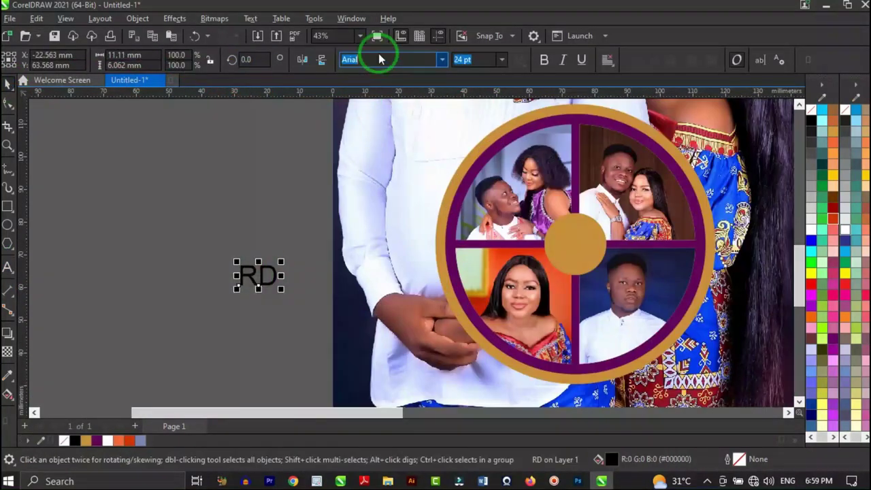
type("Back")
key("Return")
scroll(575, 244, "up", 3)
left_click_drag(258, 275, 596, 242)
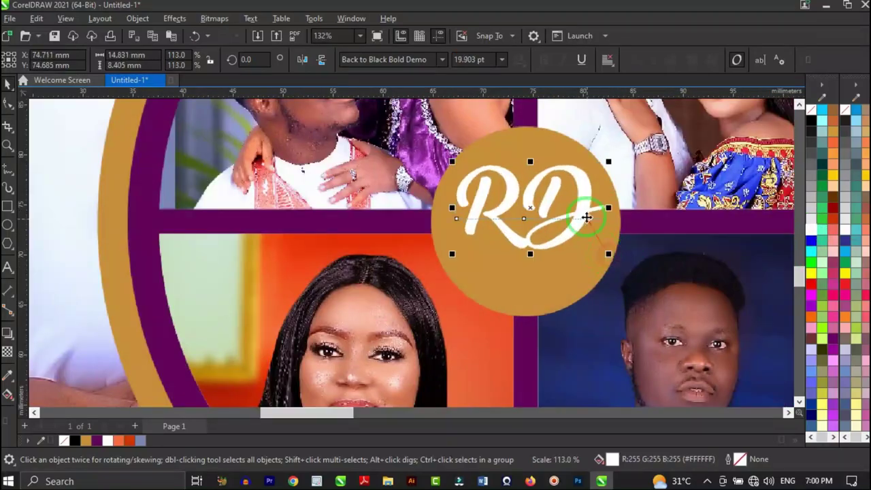
- Add the text "2023" beside the small gold circle and set its font to Poppins
key("F8")
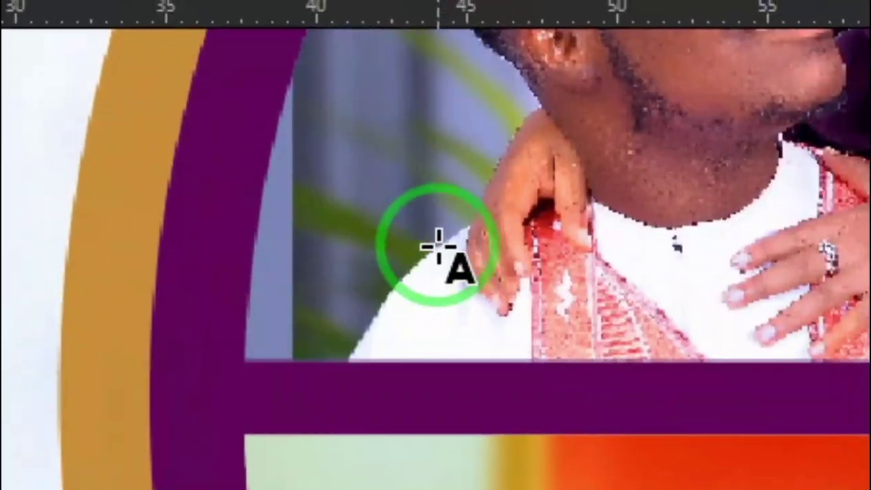
left_click(194, 308)
type("2023")
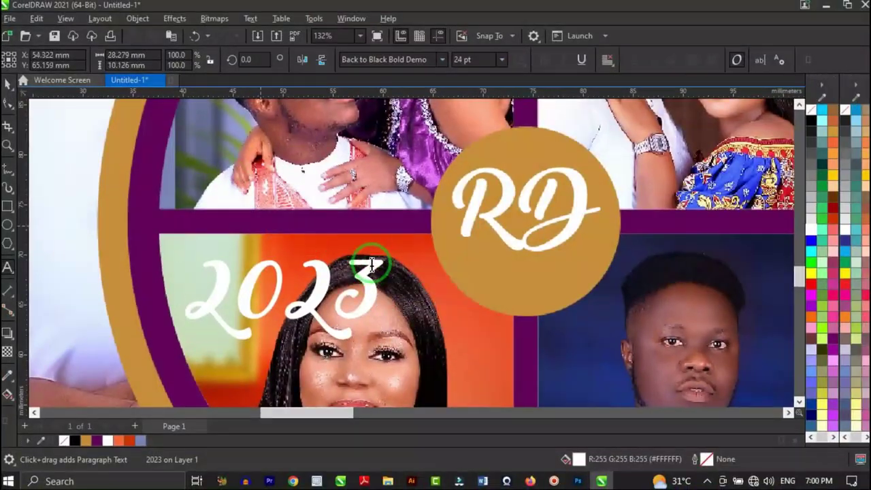
key("ctrl+a")
left_click(384, 60)
type("Poppins")
key("Return")
- Shrink "2023", place it under "RD" inside the small gold circle, and centre both texts there
key("space")
left_click_drag(286, 293, 579, 324)
left_click(565, 214, "shift")
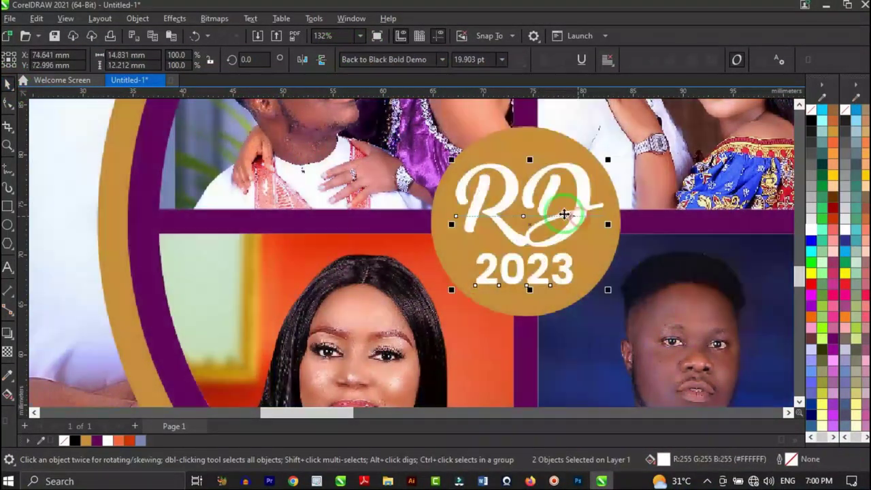
scroll(565, 214, "down", 2)
key("Escape")
scroll(486, 255, "down", 3)
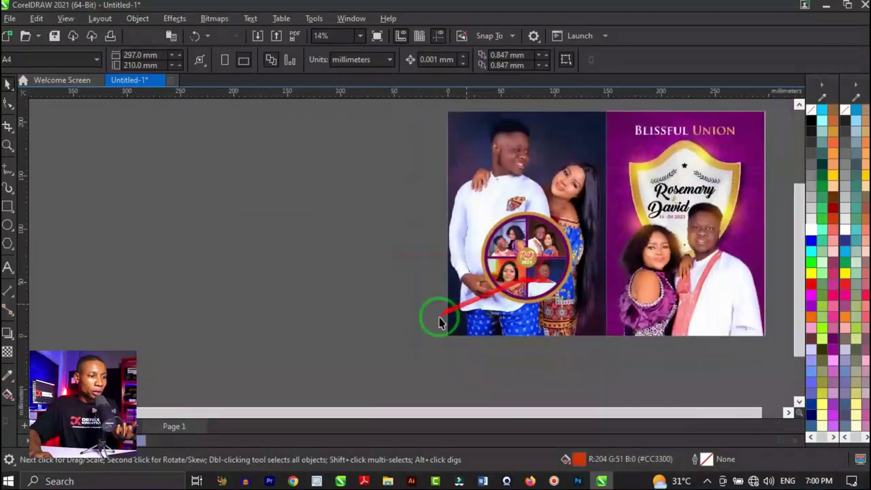
scroll(436, 315, "up", 3)
scroll(393, 289, "down", 2)
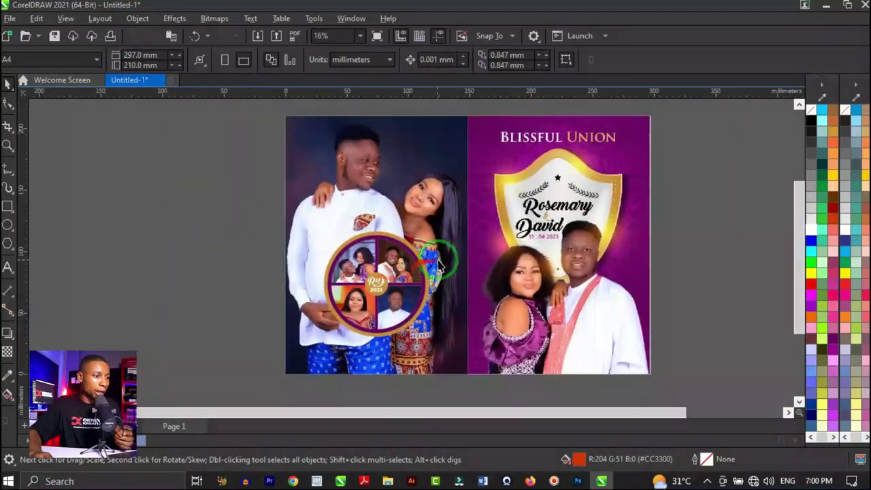
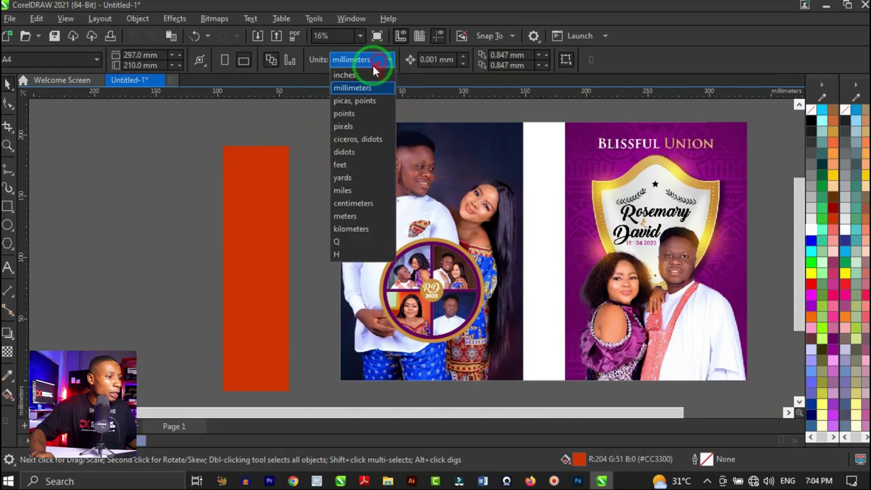
- Change the document units to centimeters and set the orange rectangle's width to 0.6 cm
left_click(364, 196)
left_click(262, 185)
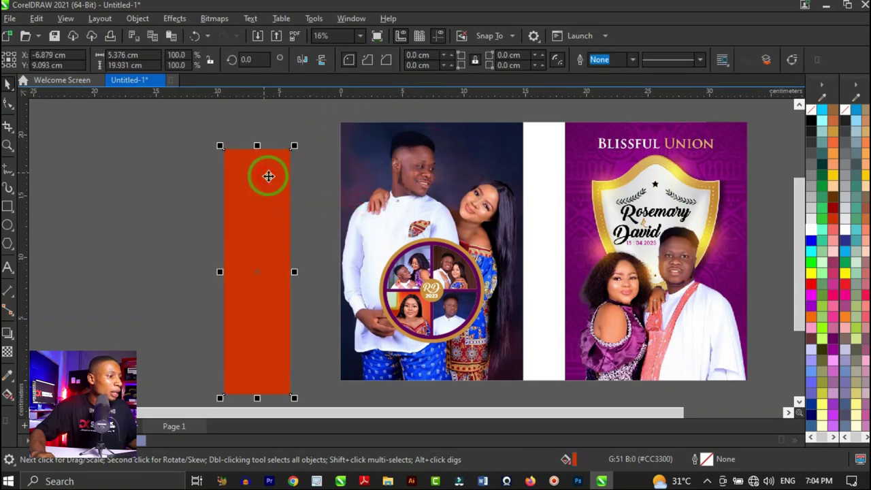
left_click(118, 54)
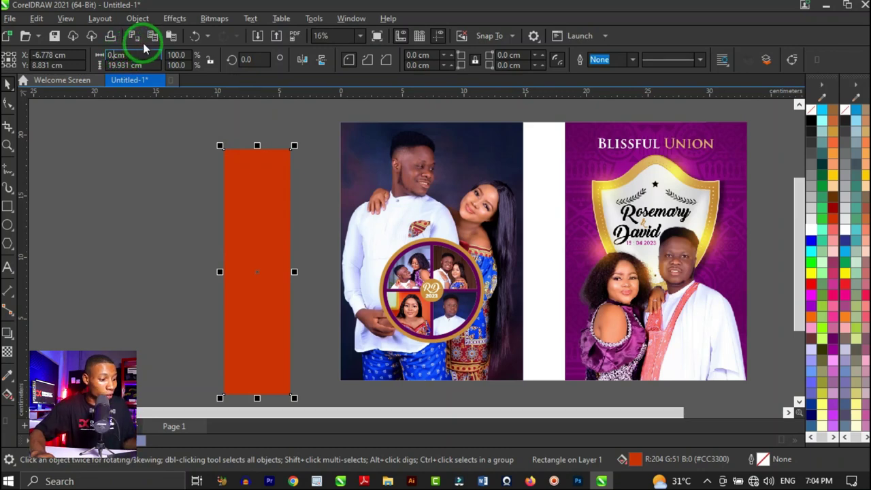
type("0.6")
left_click(147, 39)
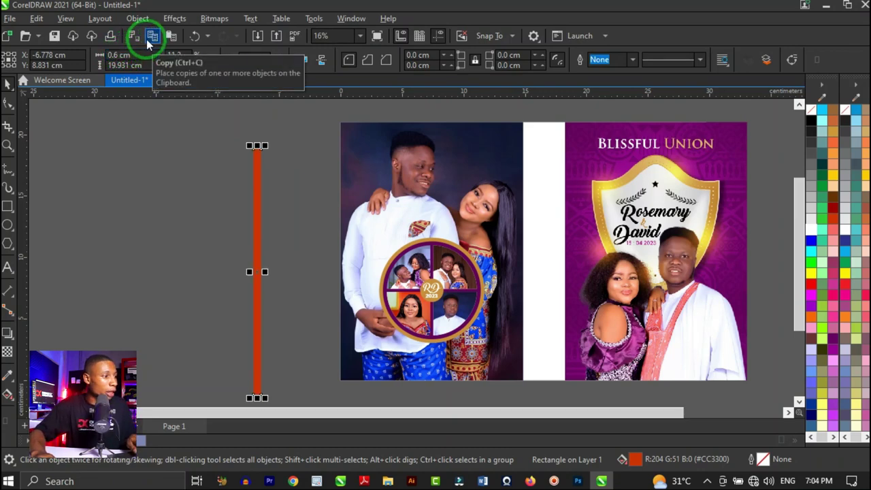
- Set the narrow orange strip's height to 21 cm and centre it on the page as the book spine
left_click(539, 158)
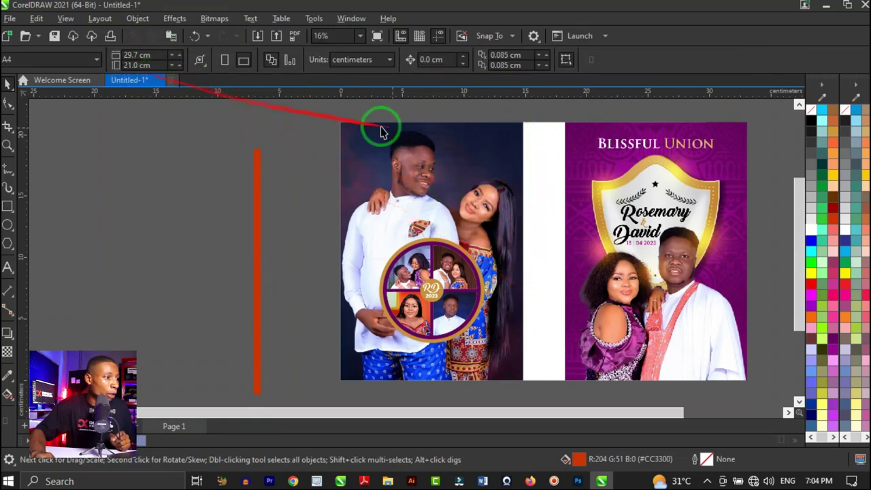
left_click(259, 165)
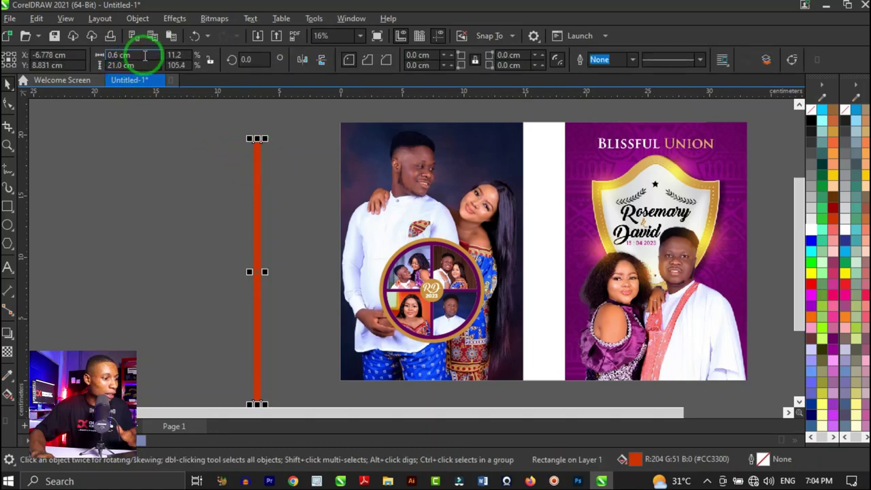
scroll(278, 111, "down", 1)
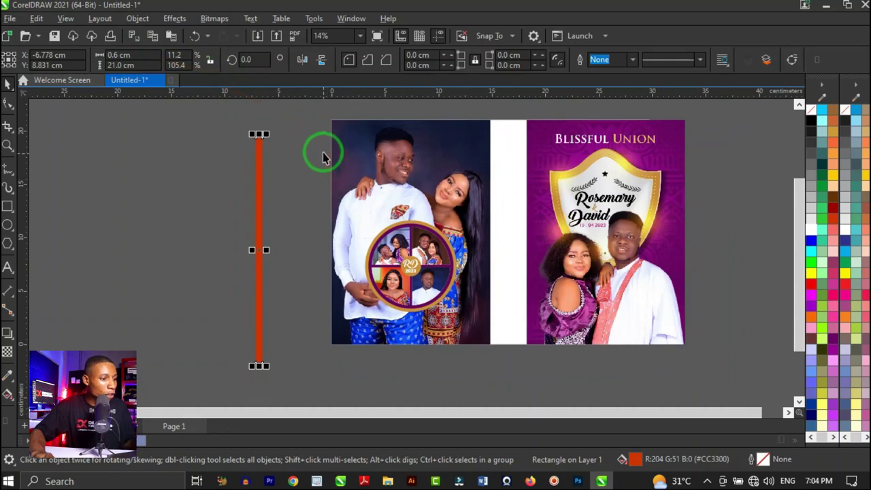
key("ctrl+z")
scroll(467, 124, "up", 5)
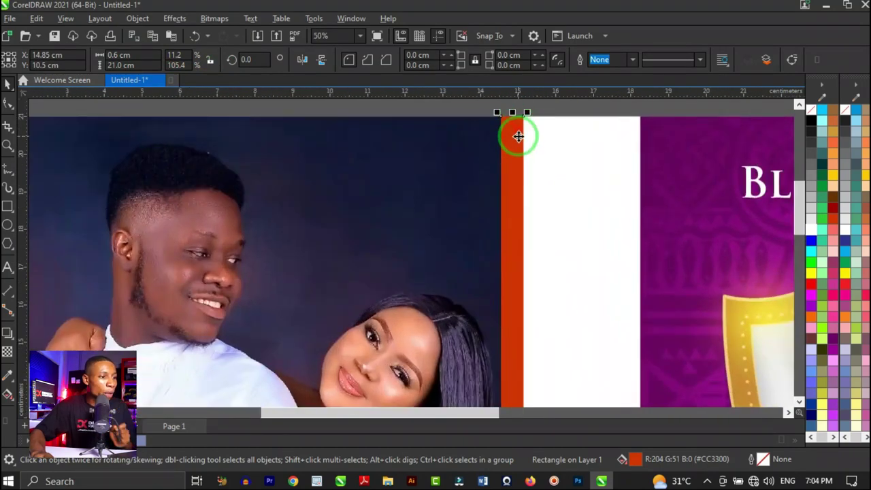
scroll(519, 136, "up", 3)
scroll(515, 181, "down", 7)
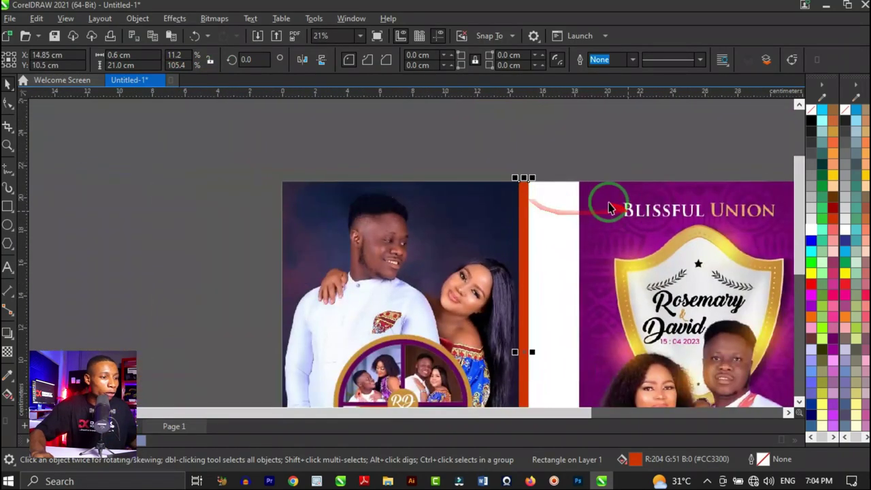
- Move the purple front cover, with all its elements, flush against the spine strip's right edge
scroll(599, 203, "up", 2)
left_click(588, 186)
scroll(608, 159, "up", 3)
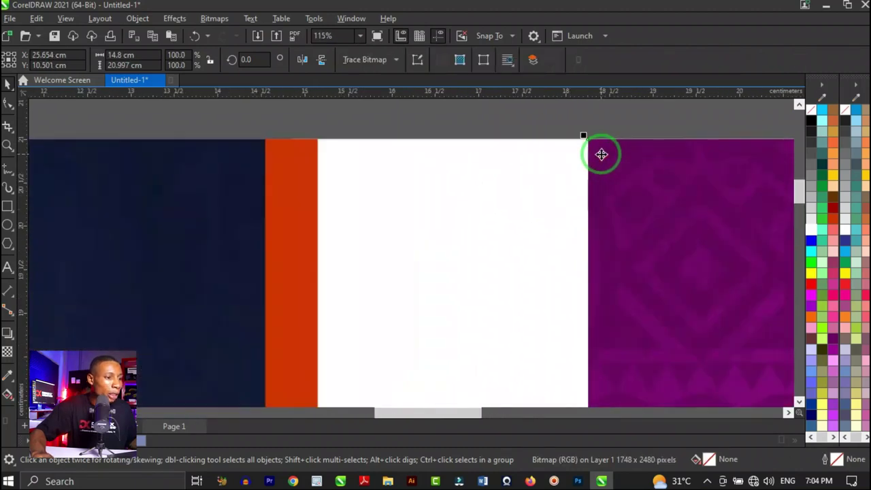
left_click(440, 181)
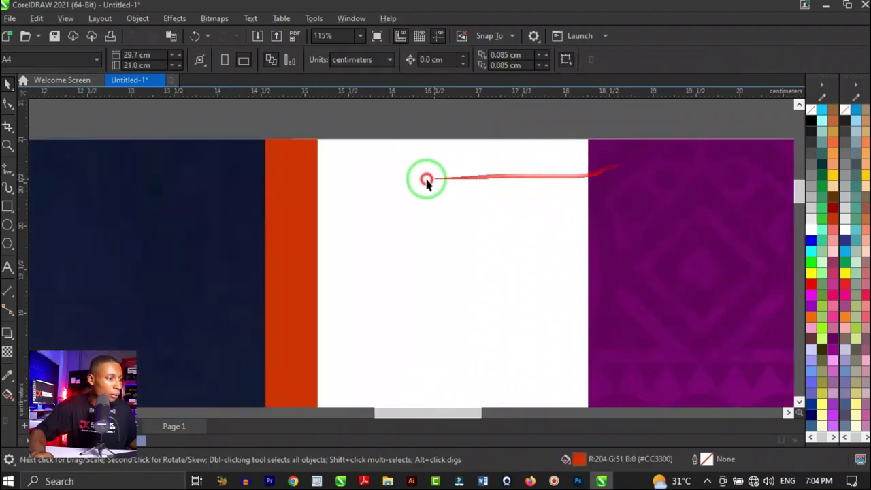
left_click_drag(612, 175, 381, 181)
scroll(457, 159, "down", 3)
scroll(392, 151, "up", 2)
- Shift the back-cover photo to the left so its right edge meets the spine strip
scroll(392, 151, "up", 4)
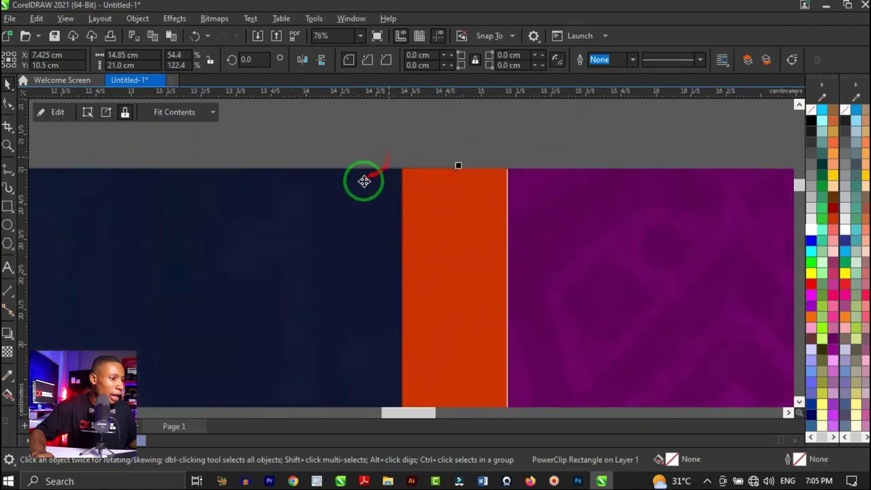
left_click_drag(316, 194, 310, 191)
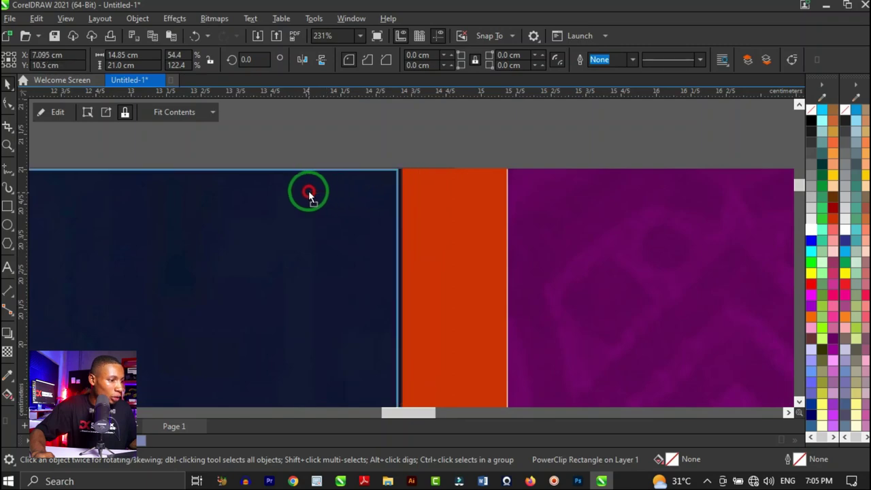
scroll(522, 199, "down", 2)
scroll(522, 199, "down", 6)
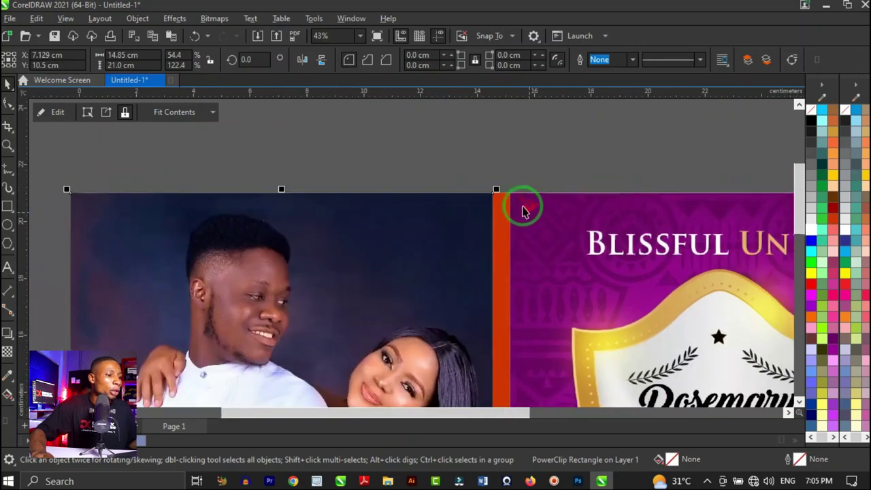
left_click(608, 262)
- Group the whole cover layout and set the page width to the group's width of 30.251 cm
scroll(599, 248, "up", 2)
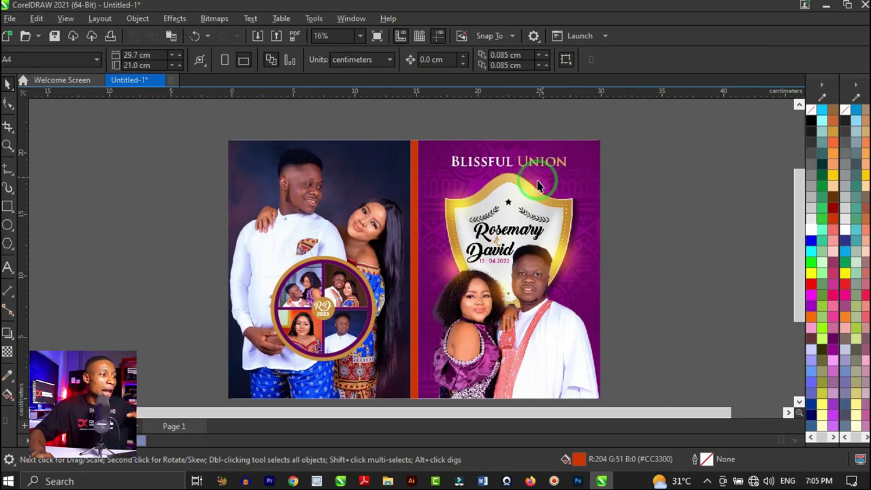
scroll(508, 267, "down", 1)
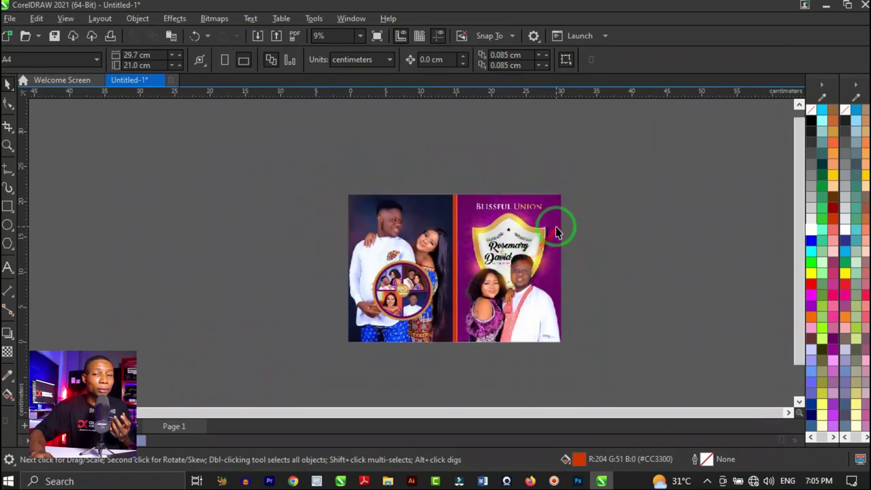
scroll(546, 230, "up", 1)
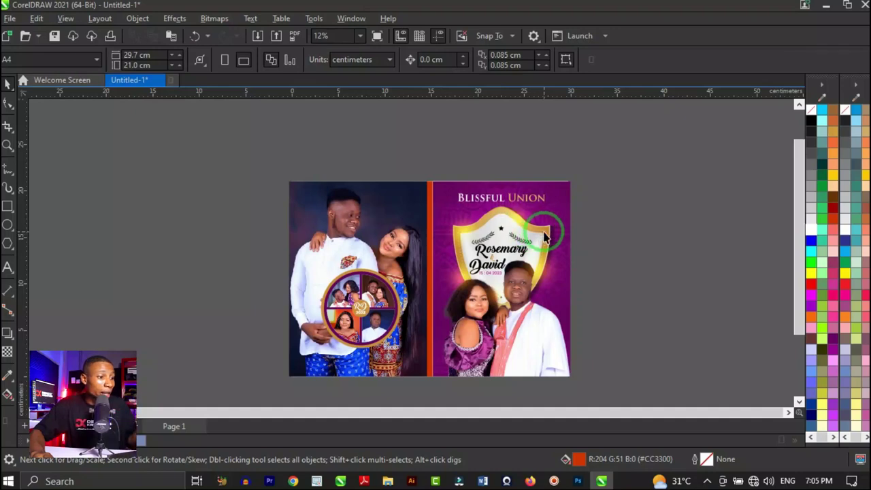
left_click_drag(596, 183, 231, 405)
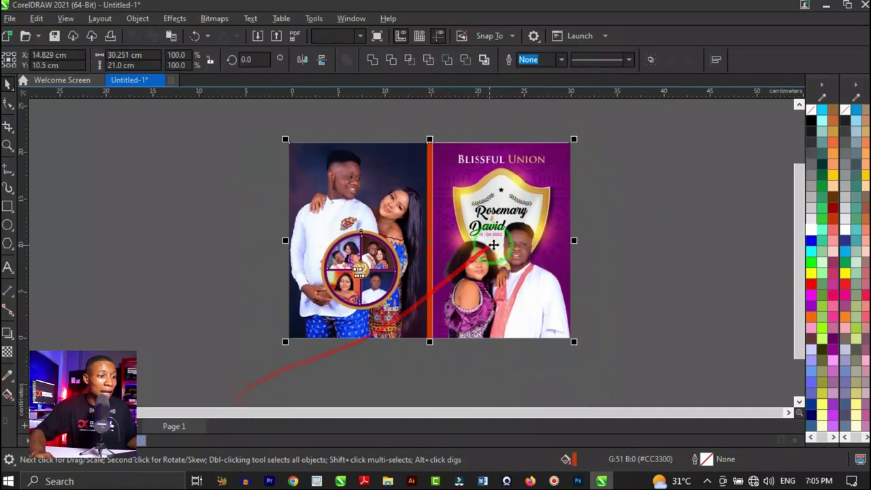
key("ctrl+g")
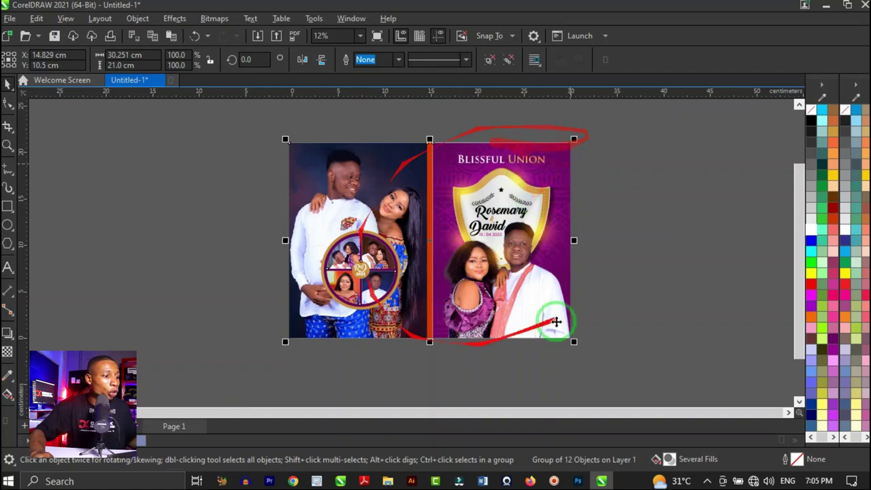
double_click(117, 54)
key("ctrl+c")
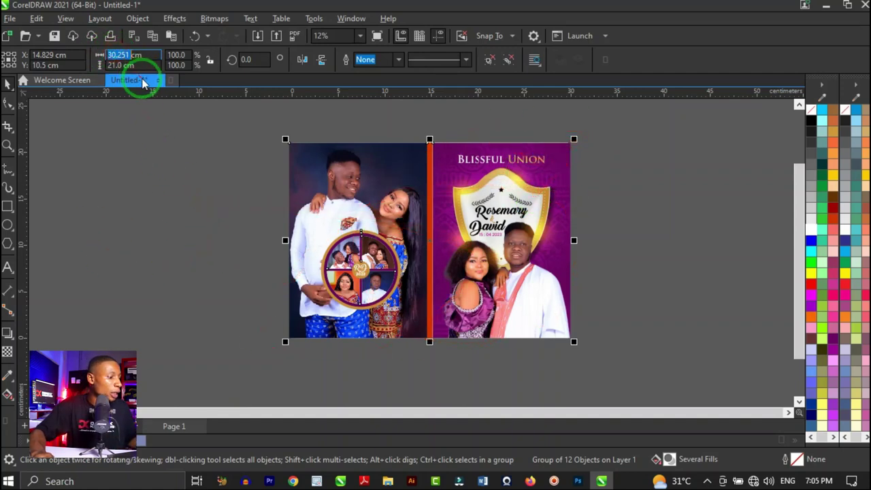
left_click(222, 187)
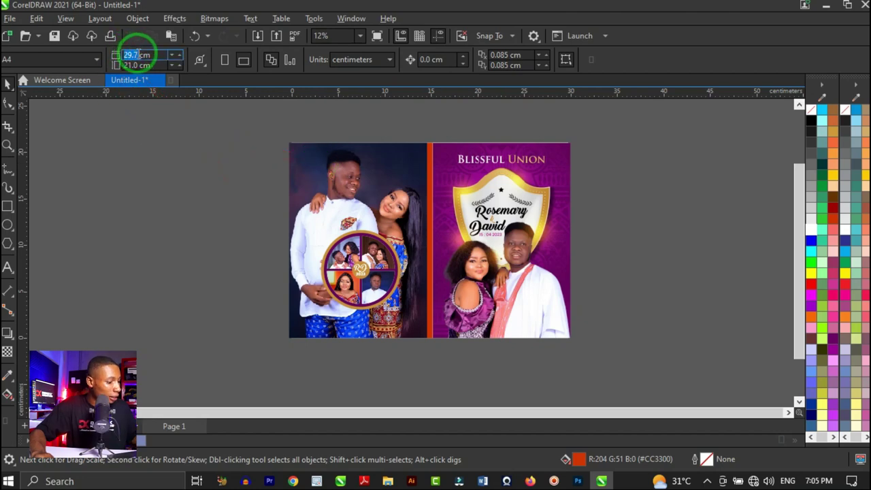
key("ctrl+v")
key("Return")
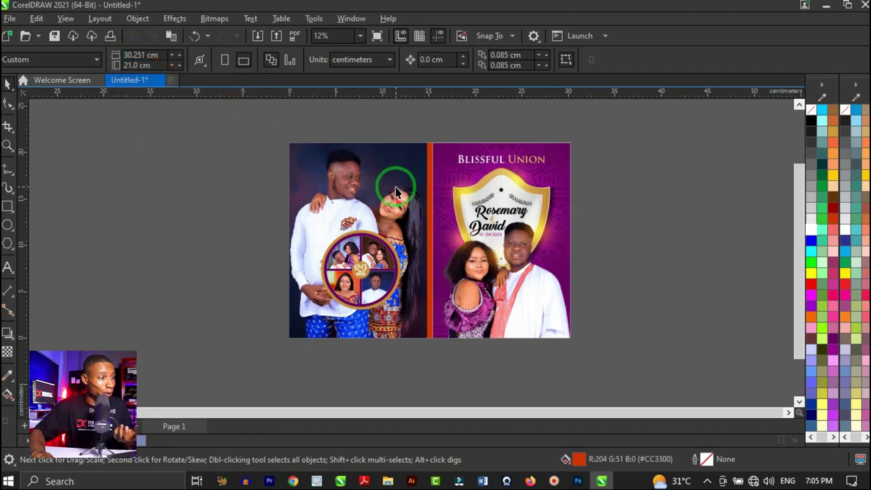
- Centre the grouped cover on the resized page and ungroup it
scroll(408, 183, "up", 2)
scroll(417, 194, "down", 1)
scroll(418, 197, "down", 2)
left_click(430, 181)
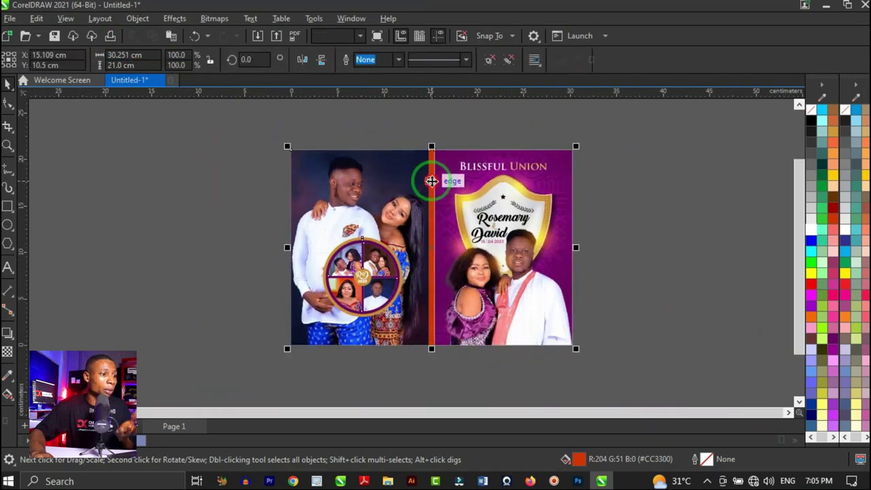
left_click_drag(456, 155, 453, 187)
left_click(484, 111)
scroll(443, 177, "up", 1)
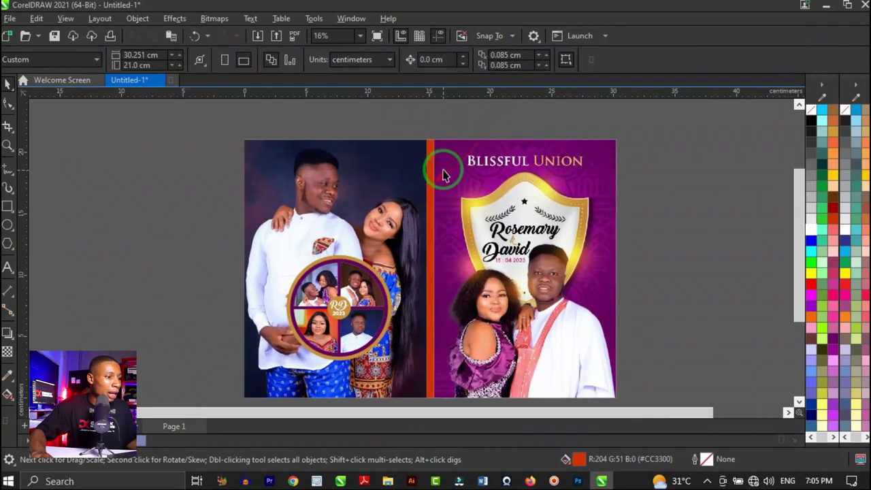
- Copy the gold fill of the circular photo frame's outer ring onto the spine strip
left_click(430, 148)
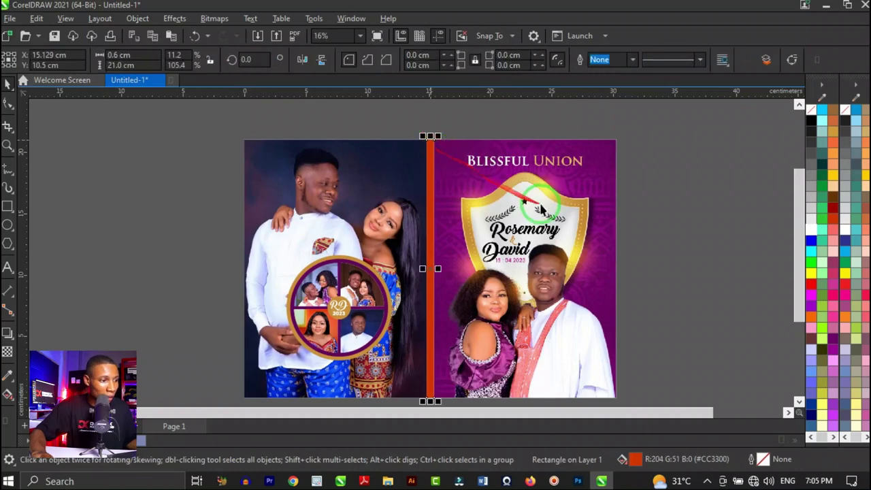
scroll(501, 194, "up", 3)
scroll(452, 216, "down", 1)
scroll(488, 219, "up", 2)
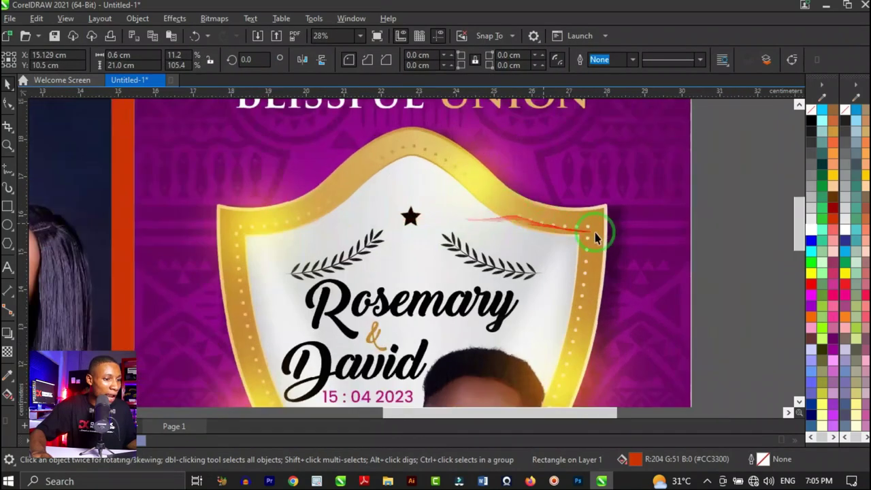
scroll(579, 218, "down", 3)
scroll(216, 294, "down", 1)
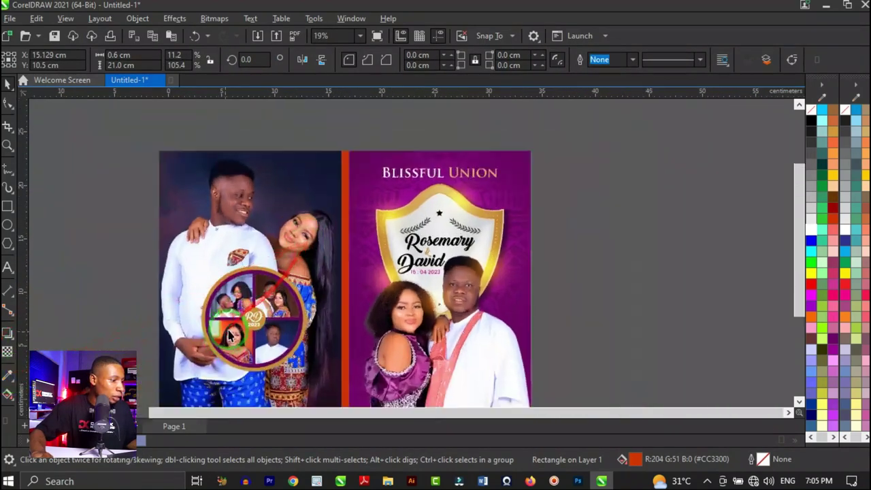
scroll(286, 266, "up", 3)
left_click(286, 262)
scroll(288, 259, "up", 2)
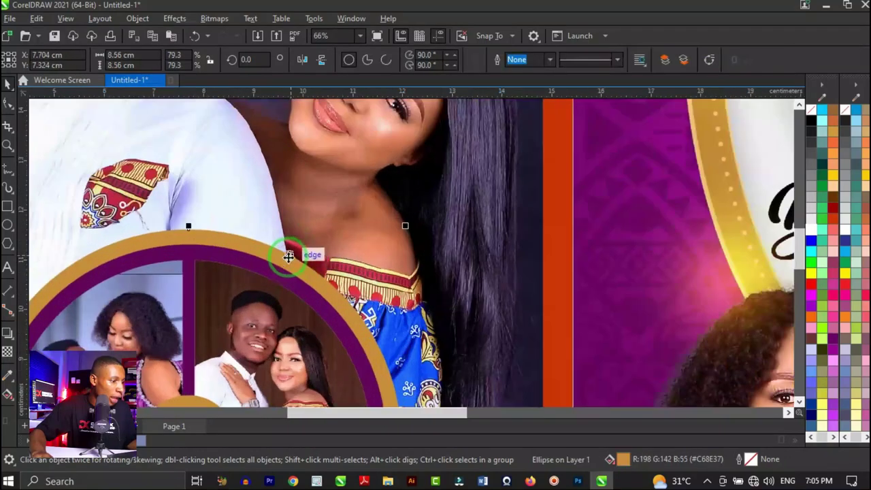
left_click_drag(295, 260, 560, 199)
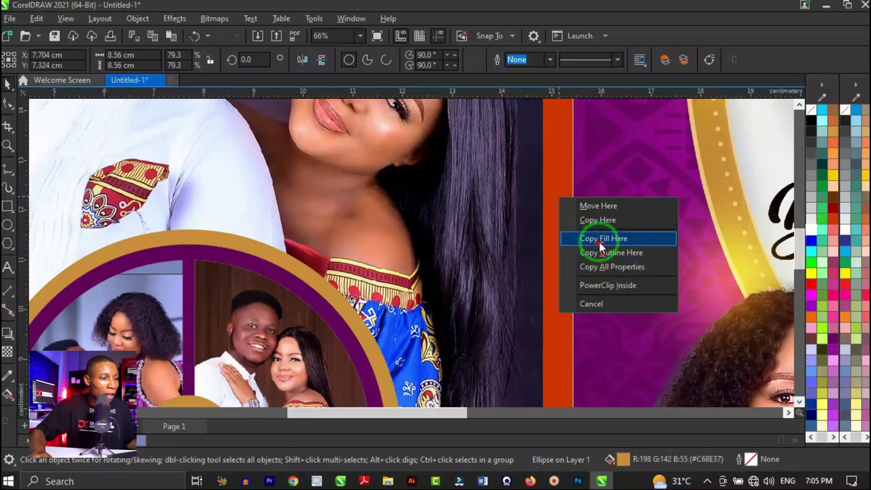
left_click(603, 241)
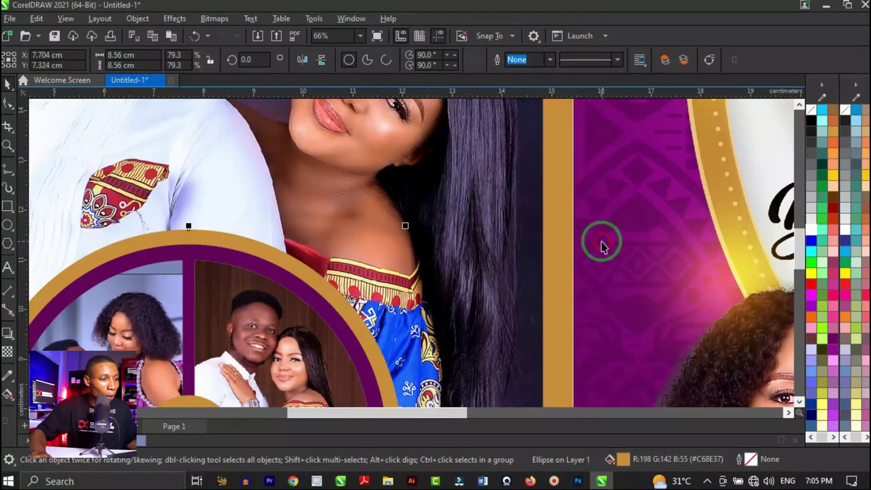
- Overlay a duplicate of the spine strip, 7.933 cm high, on the spine's lower part and fill it purple #61025C
scroll(535, 263, "down", 4)
scroll(565, 190, "up", 2)
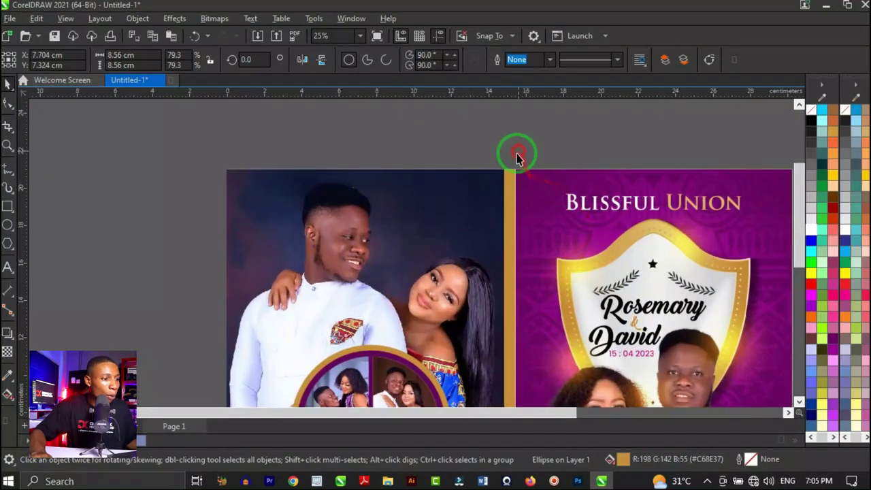
left_click(510, 175)
scroll(510, 172, "down", 3)
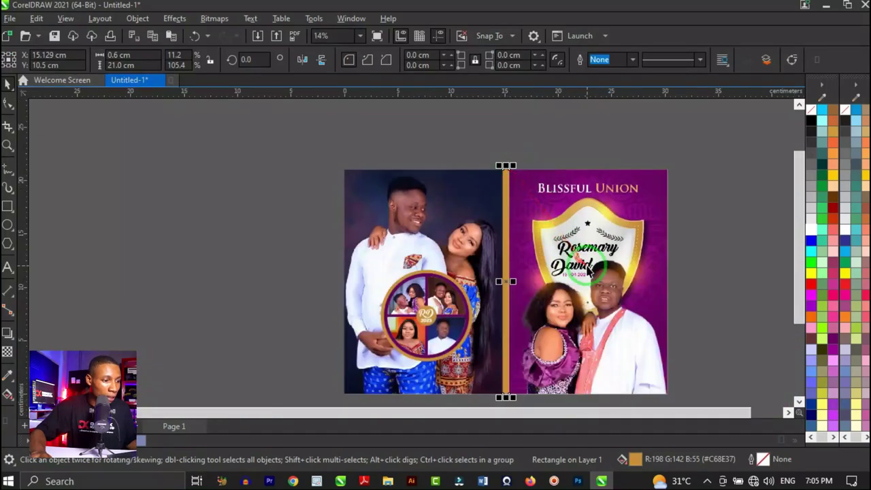
scroll(524, 207, "down", 2)
scroll(558, 234, "up", 4)
scroll(558, 233, "down", 2)
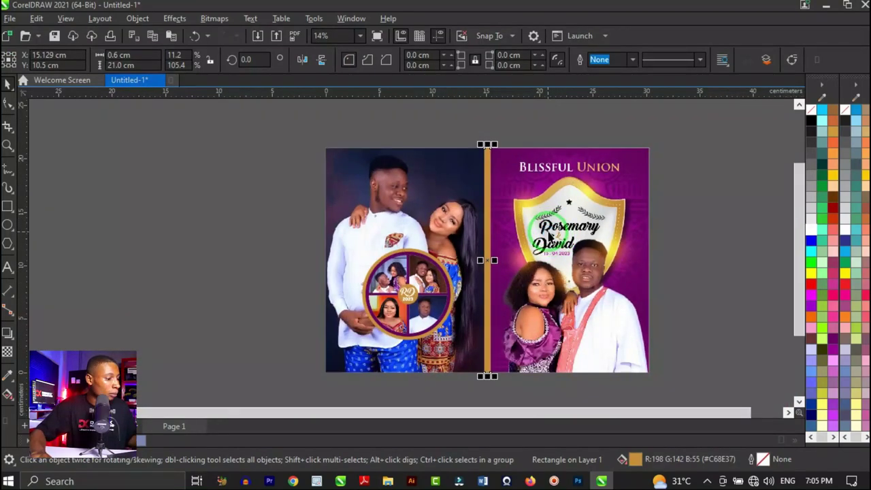
scroll(544, 231, "up", 1)
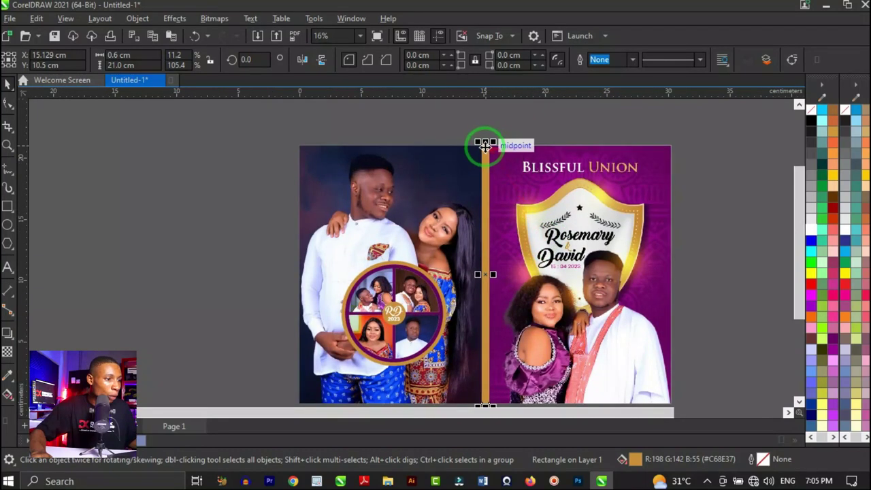
left_click_drag(484, 145, 496, 303)
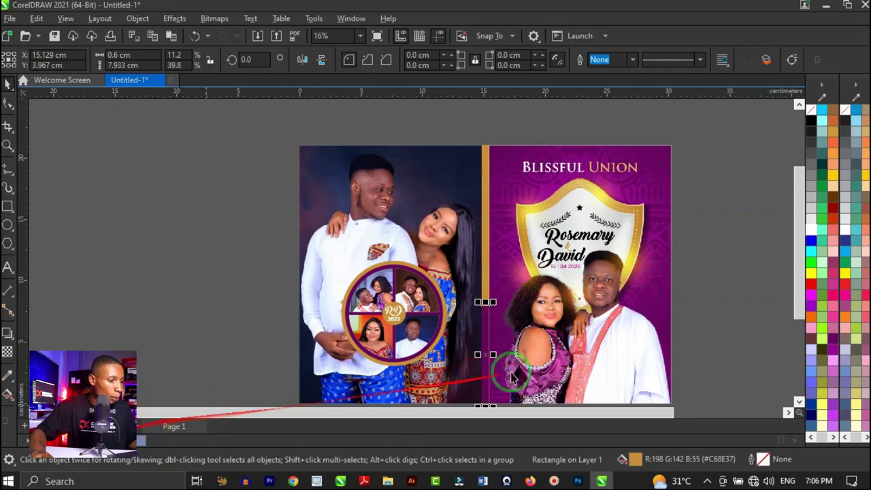
scroll(490, 333, "up", 2)
scroll(491, 332, "down", 2)
scroll(462, 255, "up", 2)
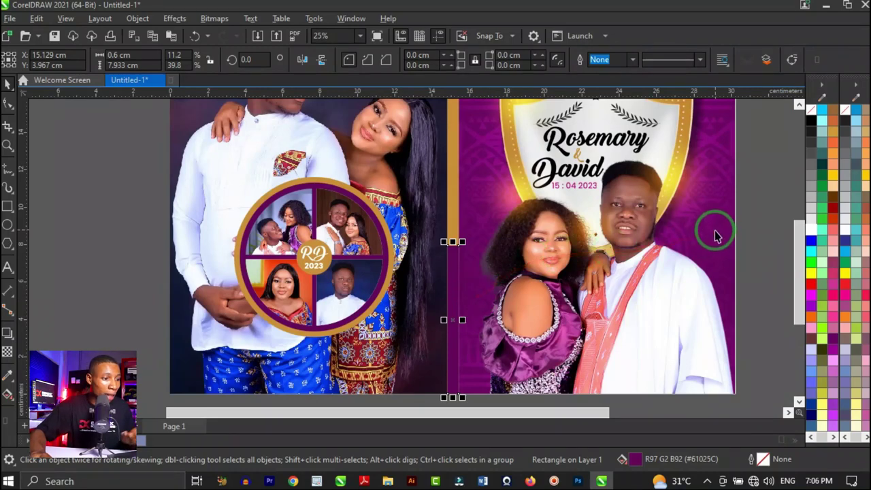
- Change the fill of the spine's lower strip to white (#FFFFFF) and deselect it
scroll(776, 248, "down", 2)
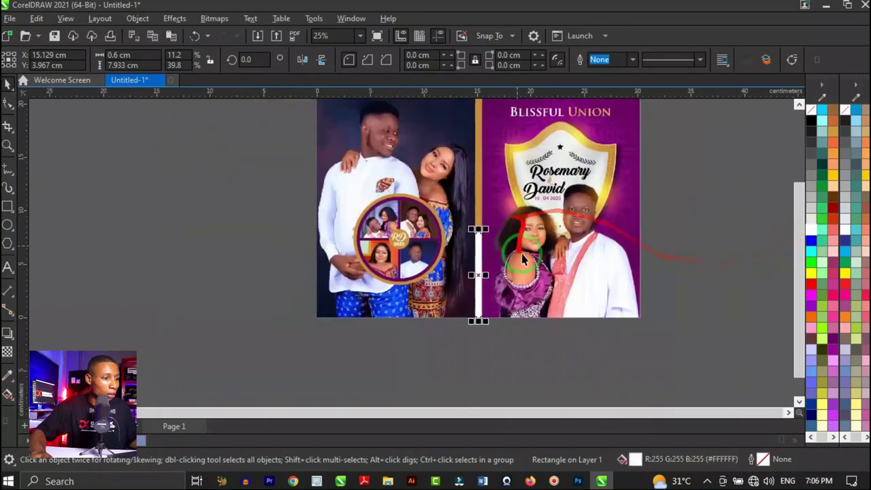
left_click(626, 234)
scroll(626, 235, "up", 1)
scroll(585, 251, "down", 2)
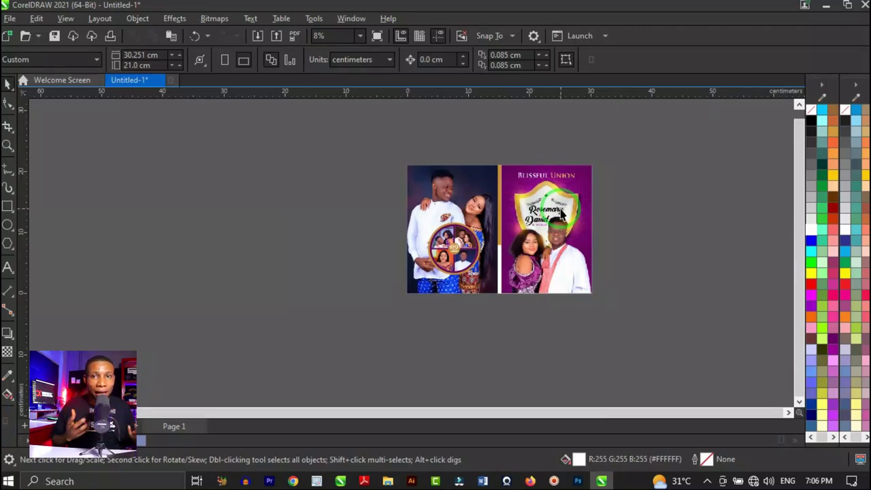
scroll(561, 213, "up", 2)
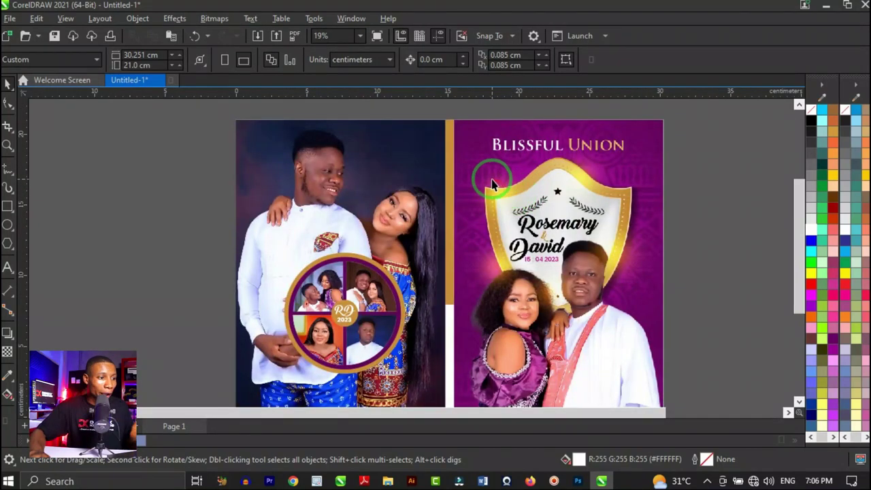
- Add the couple's first names in capitals, joined by an ampersand, as white bold Poppins 24 pt text outside the back cover
left_click(8, 266)
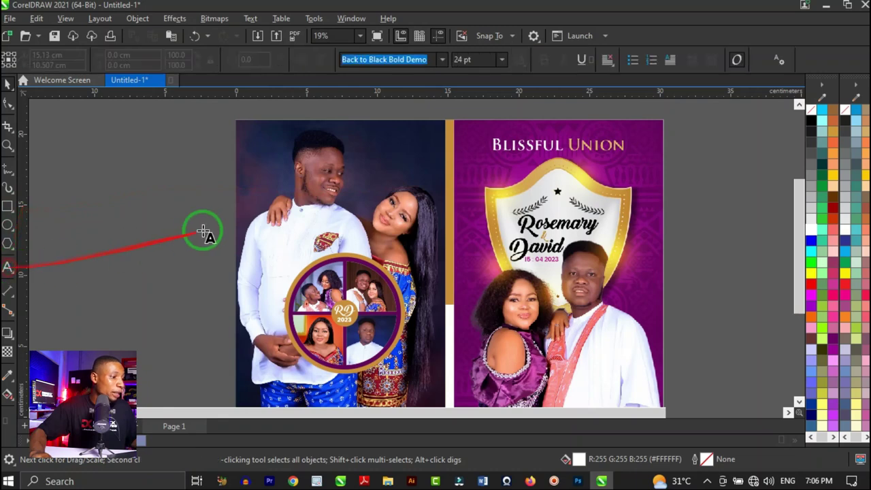
left_click(187, 232)
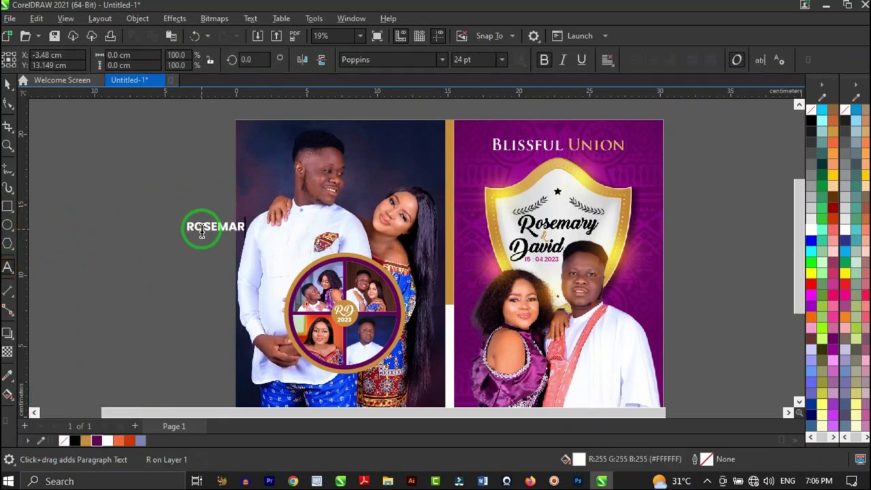
type("ROSEMARY & DAVID")
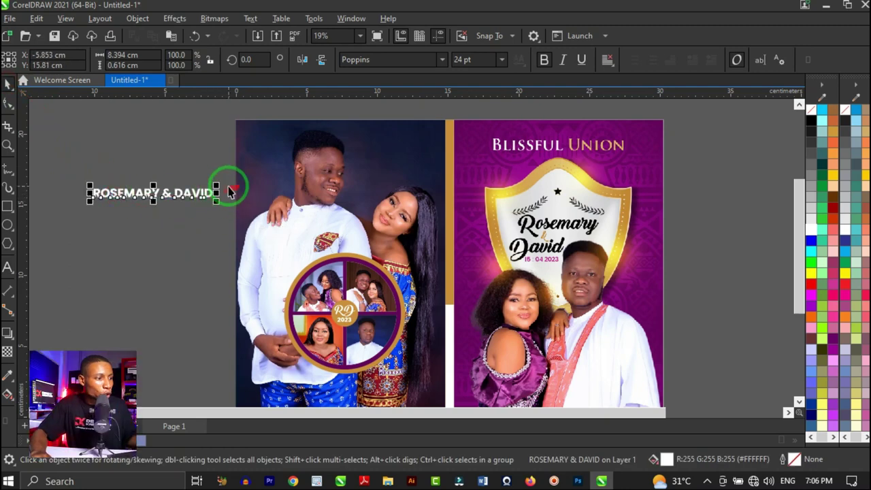
- Rotate the couple's names text by 90 degrees so it reads upwards
left_click(196, 195)
left_click_drag(218, 185, 168, 140)
left_click(158, 162)
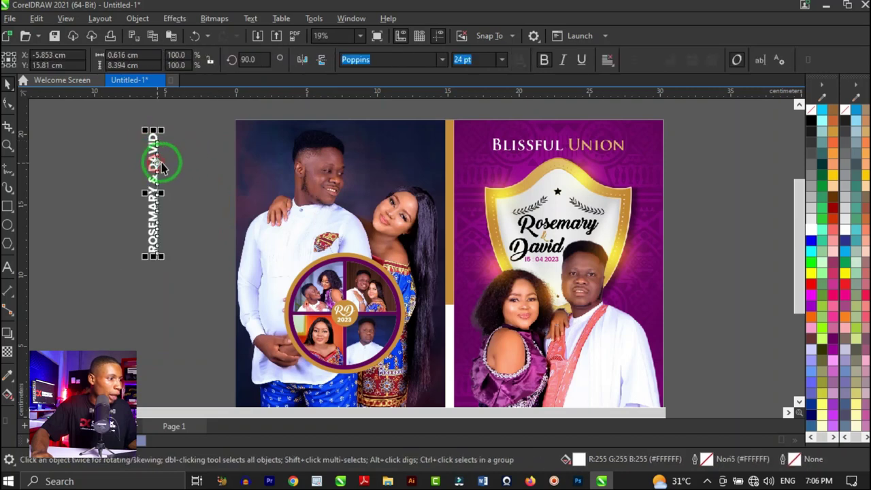
- Place the rotated names on the gold part of the spine and scale them down to 17.533 pt
left_click_drag(168, 213, 451, 263)
scroll(451, 263, "up", 2)
left_click_drag(469, 343, 453, 259)
scroll(456, 235, "down", 1)
scroll(457, 234, "down", 1)
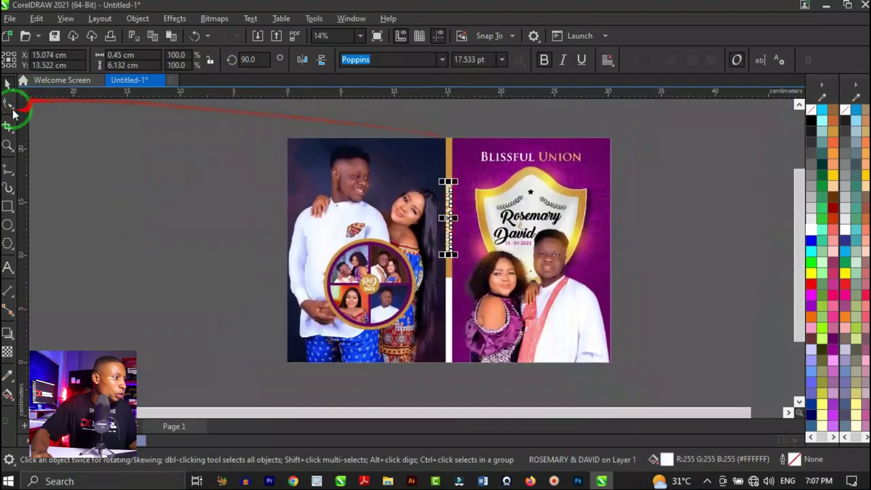
- Widen the letter spacing of the spine names until the text is about 9.647 cm long
scroll(453, 235, "up", 1)
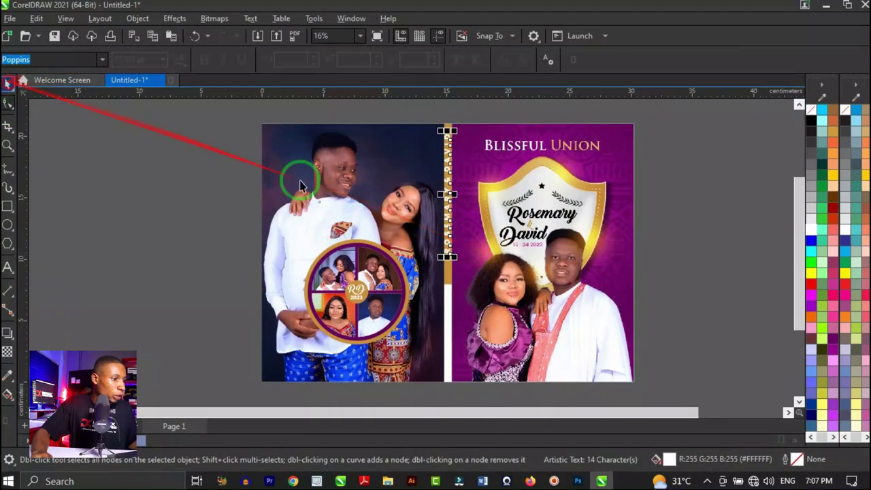
scroll(463, 279, "up", 2)
scroll(462, 279, "up", 3)
key("space")
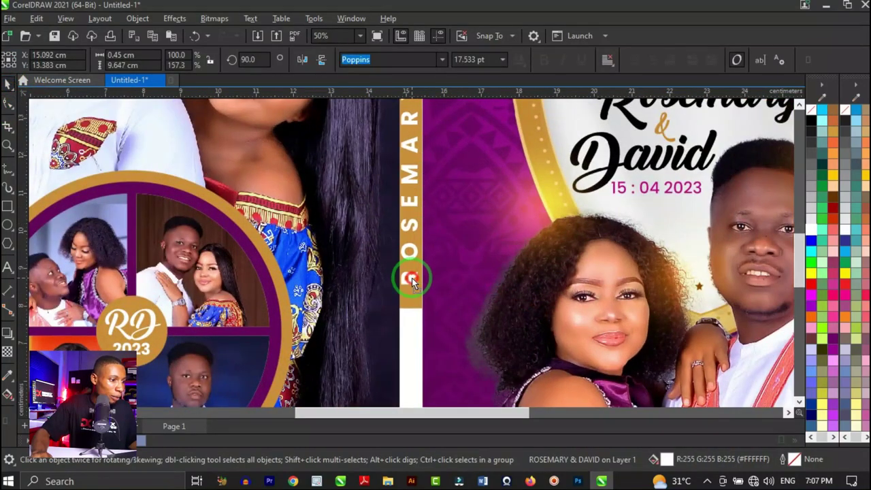
left_click(412, 279)
scroll(414, 279, "up", 1)
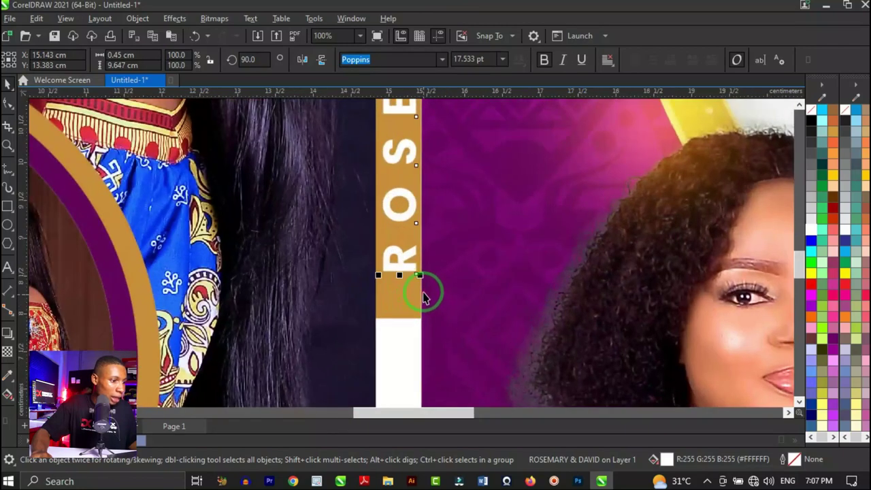
- Scale the spaced names down to 14.16 pt and position them along the gold part of the spine
left_click_drag(423, 276, 417, 278)
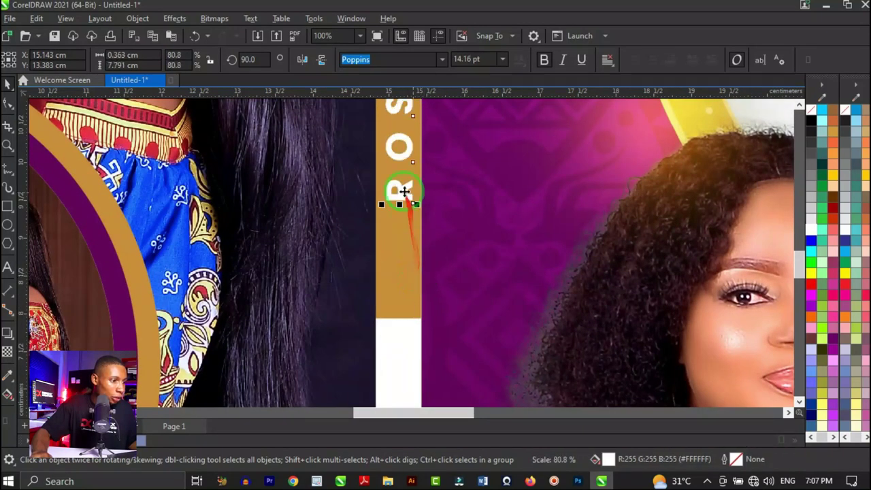
left_click_drag(406, 194, 405, 238)
scroll(405, 237, "down", 1)
scroll(417, 241, "down", 3)
scroll(415, 217, "up", 2)
left_click_drag(411, 204, 411, 145)
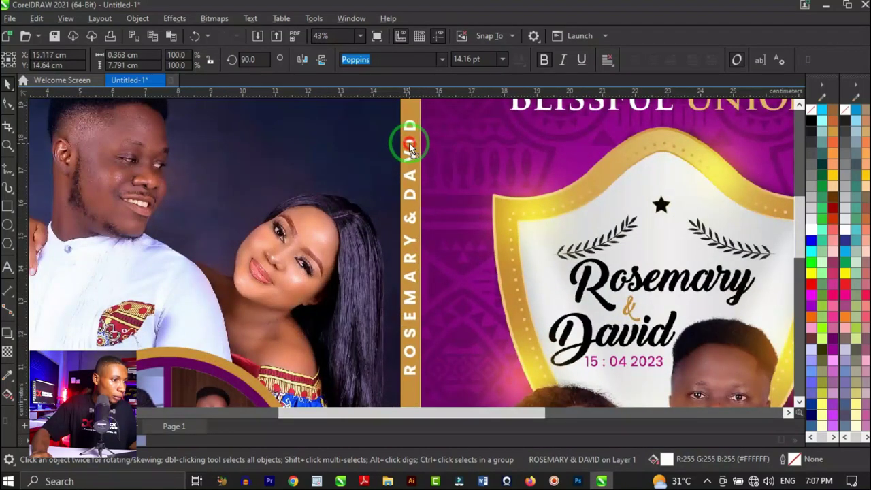
- Duplicate the spine names straight down onto the white strip and fill the copy red (#FF0000)
scroll(411, 145, "down", 2)
scroll(421, 192, "up", 1)
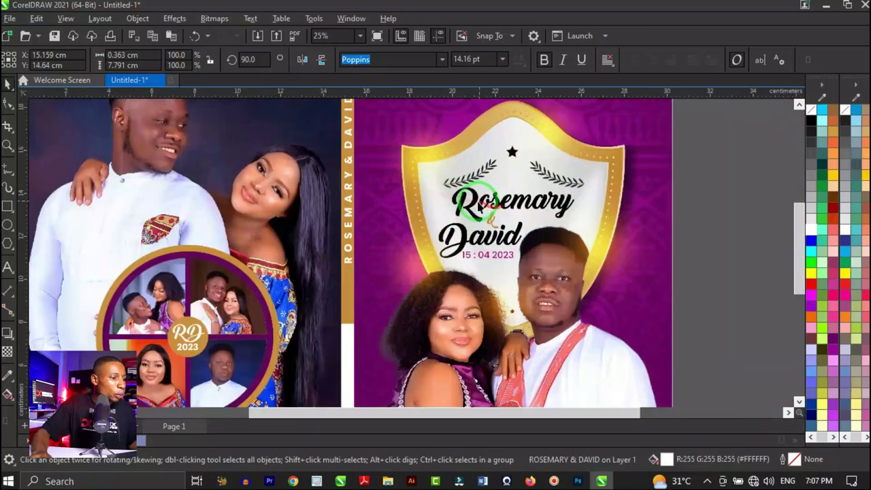
scroll(477, 167, "down", 1)
scroll(425, 178, "down", 1)
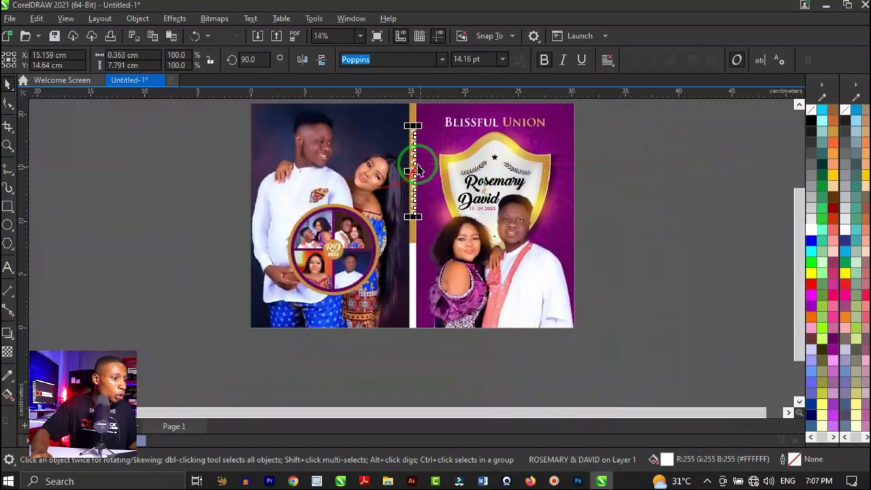
left_click_drag(413, 169, 410, 284)
right_click(409, 283)
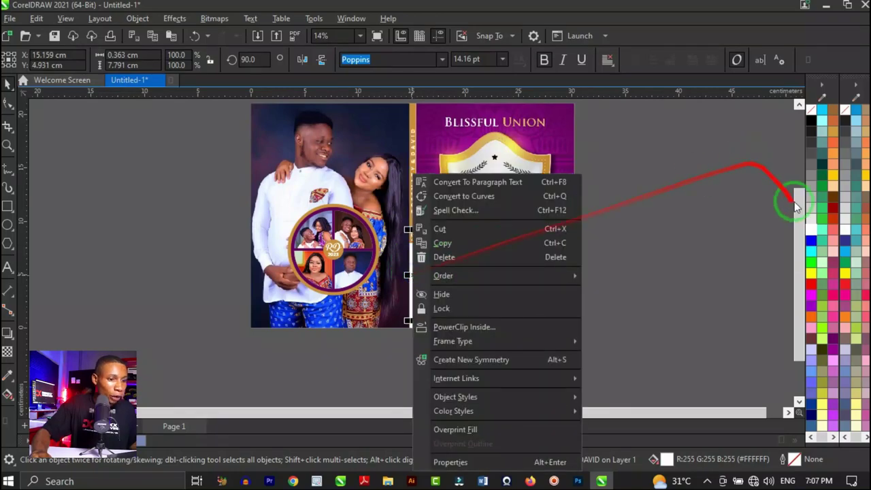
left_click(814, 289)
- Replace the red text copy on the white spine strip with the date 15:04 2023
scroll(424, 297, "up", 3)
left_click_drag(507, 309, 407, 268)
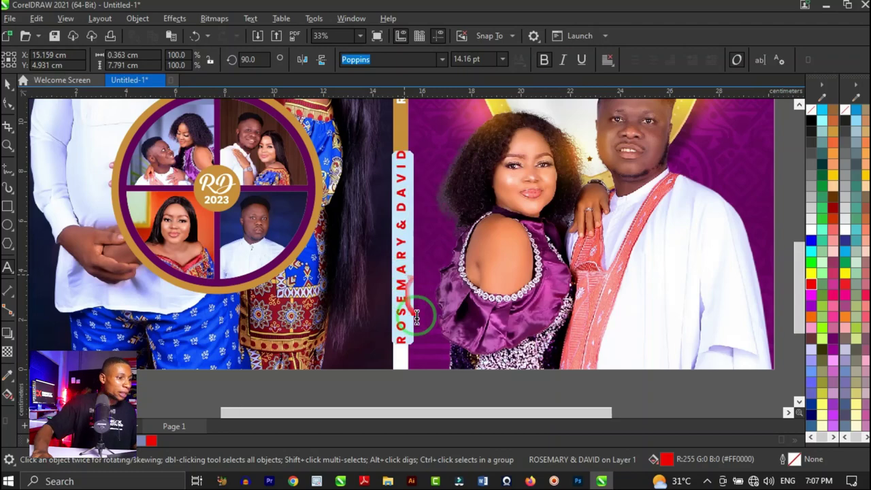
scroll(411, 315, "down", 1)
key("ctrl+a")
type("15:04 2023")
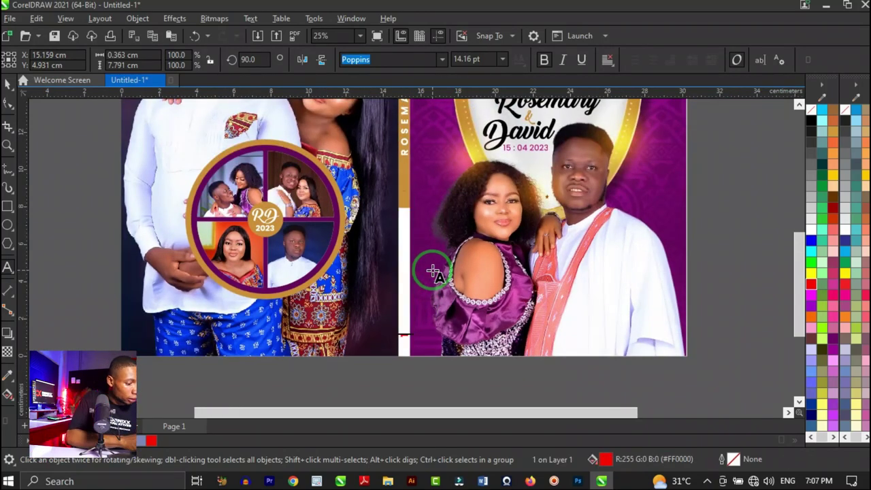
left_click(8, 83)
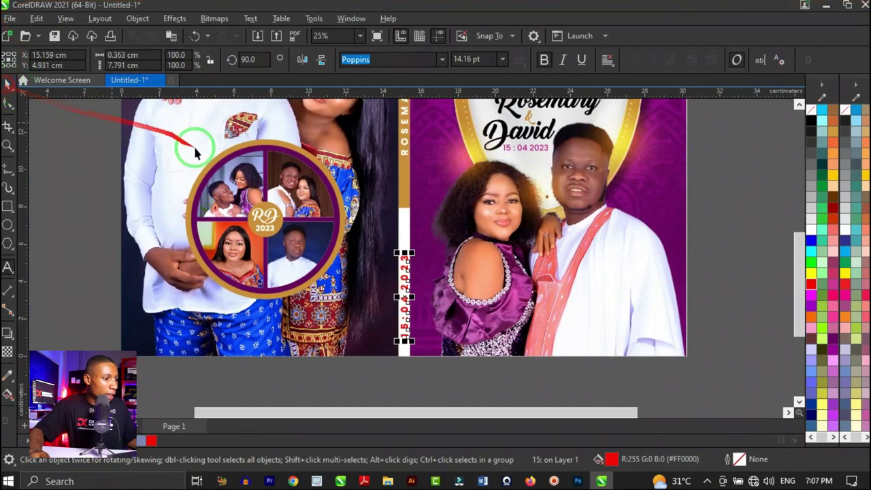
- Reposition the red date on the white strip and insert a colon before the year so it reads 15:04 : 2023
scroll(360, 166, "up", 2)
left_click(416, 244)
mouse_move(417, 244)
left_mouse_down()
mouse_move(416, 219)
mouse_move(412, 243)
left_mouse_up()
double_click(413, 245)
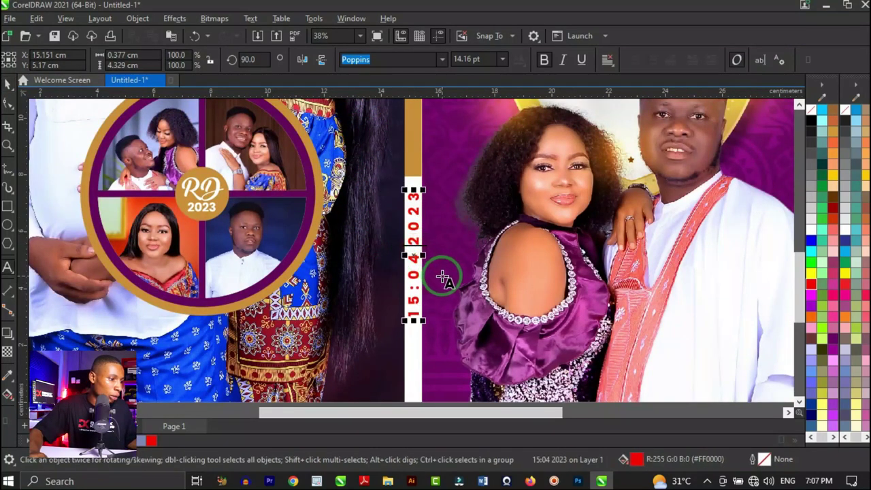
type(":")
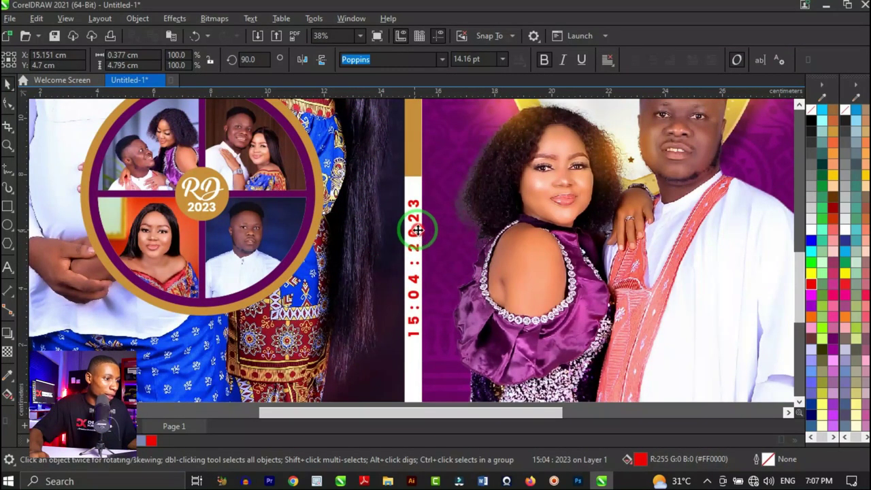
- Select all objects of the back cover, spine and front cover together
scroll(417, 234, "down", 4)
left_click_drag(650, 122, 293, 353)
scroll(589, 234, "up", 2)
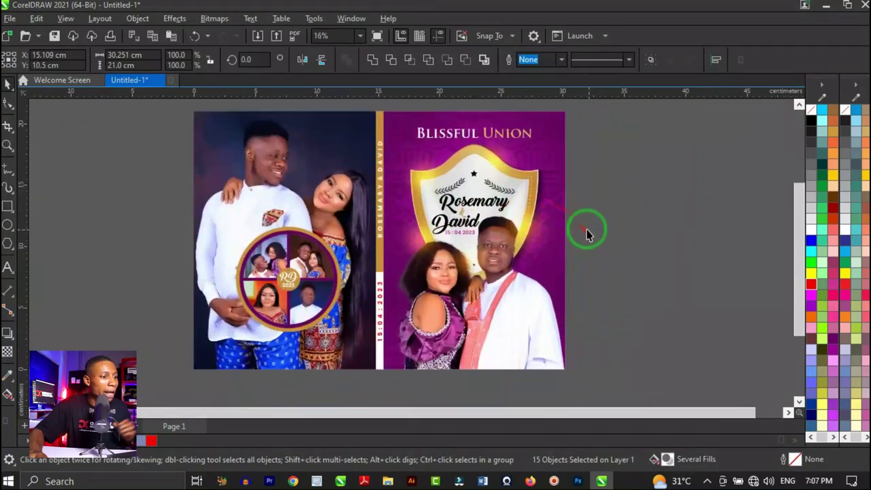